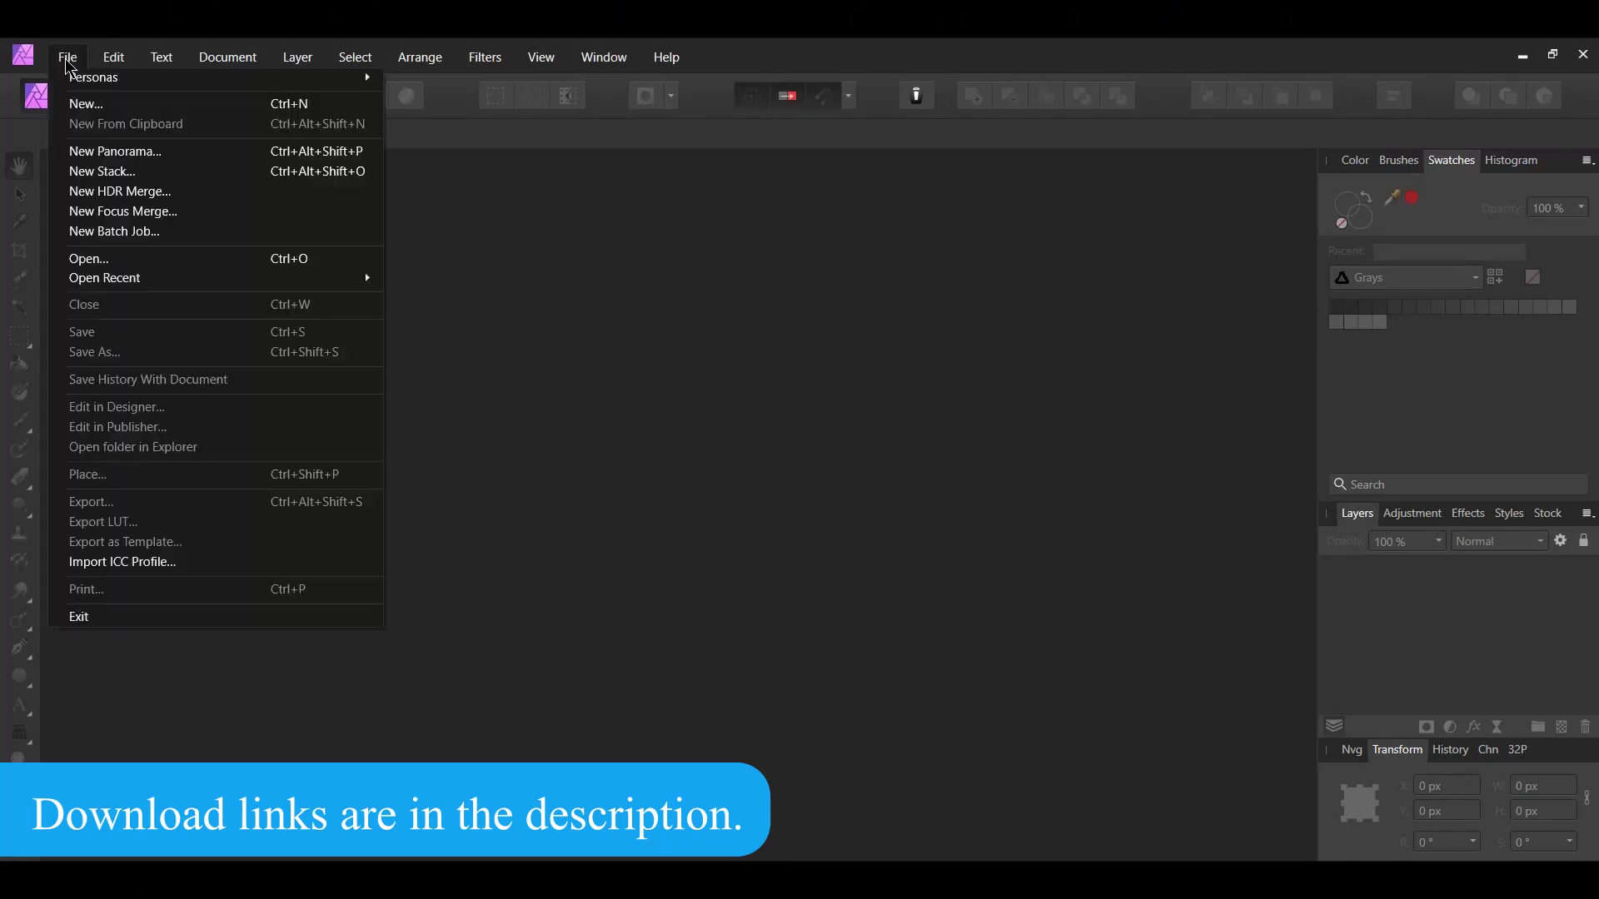
Step: Open the pexels-francesco-ungaro-246316 alley photo
left_click(89, 258)
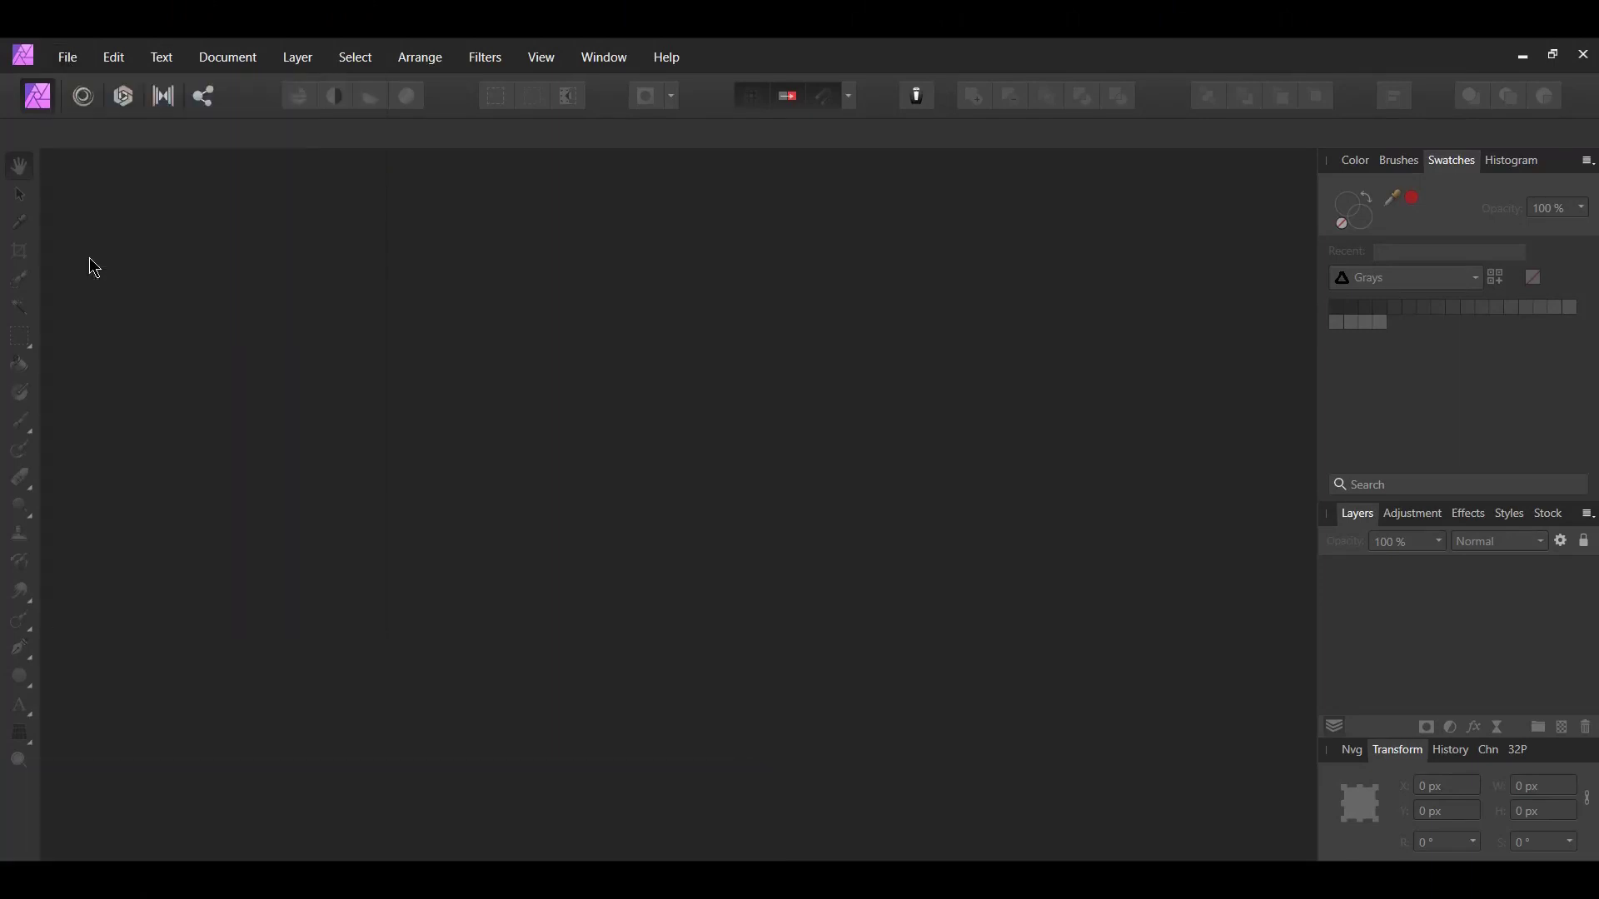
left_click(287, 216)
left_click(612, 505)
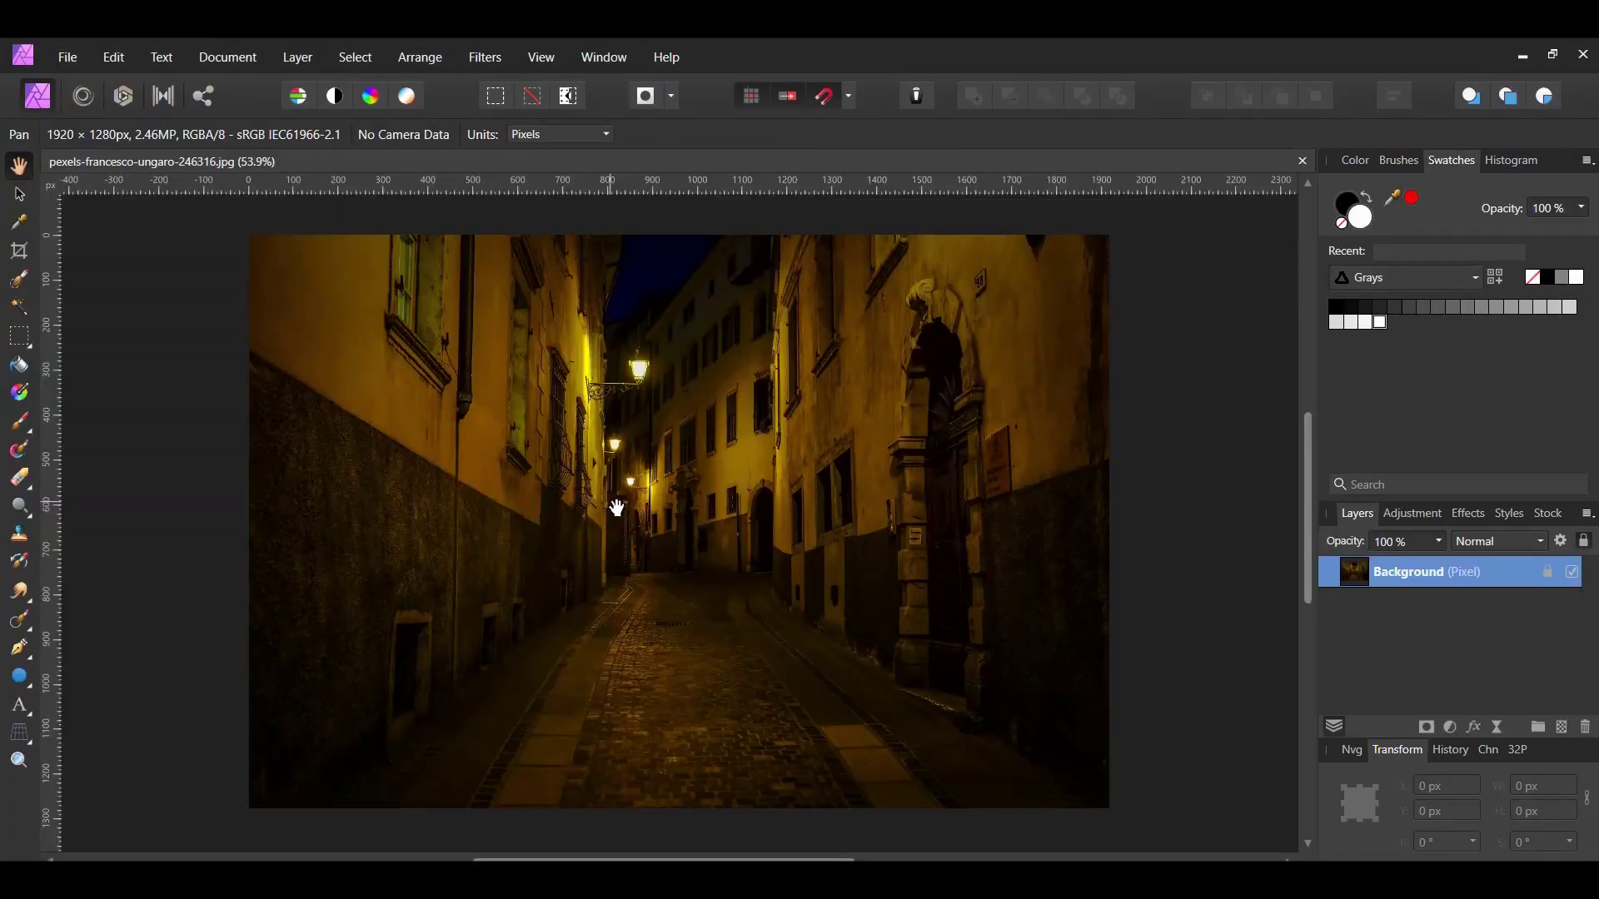
key("v")
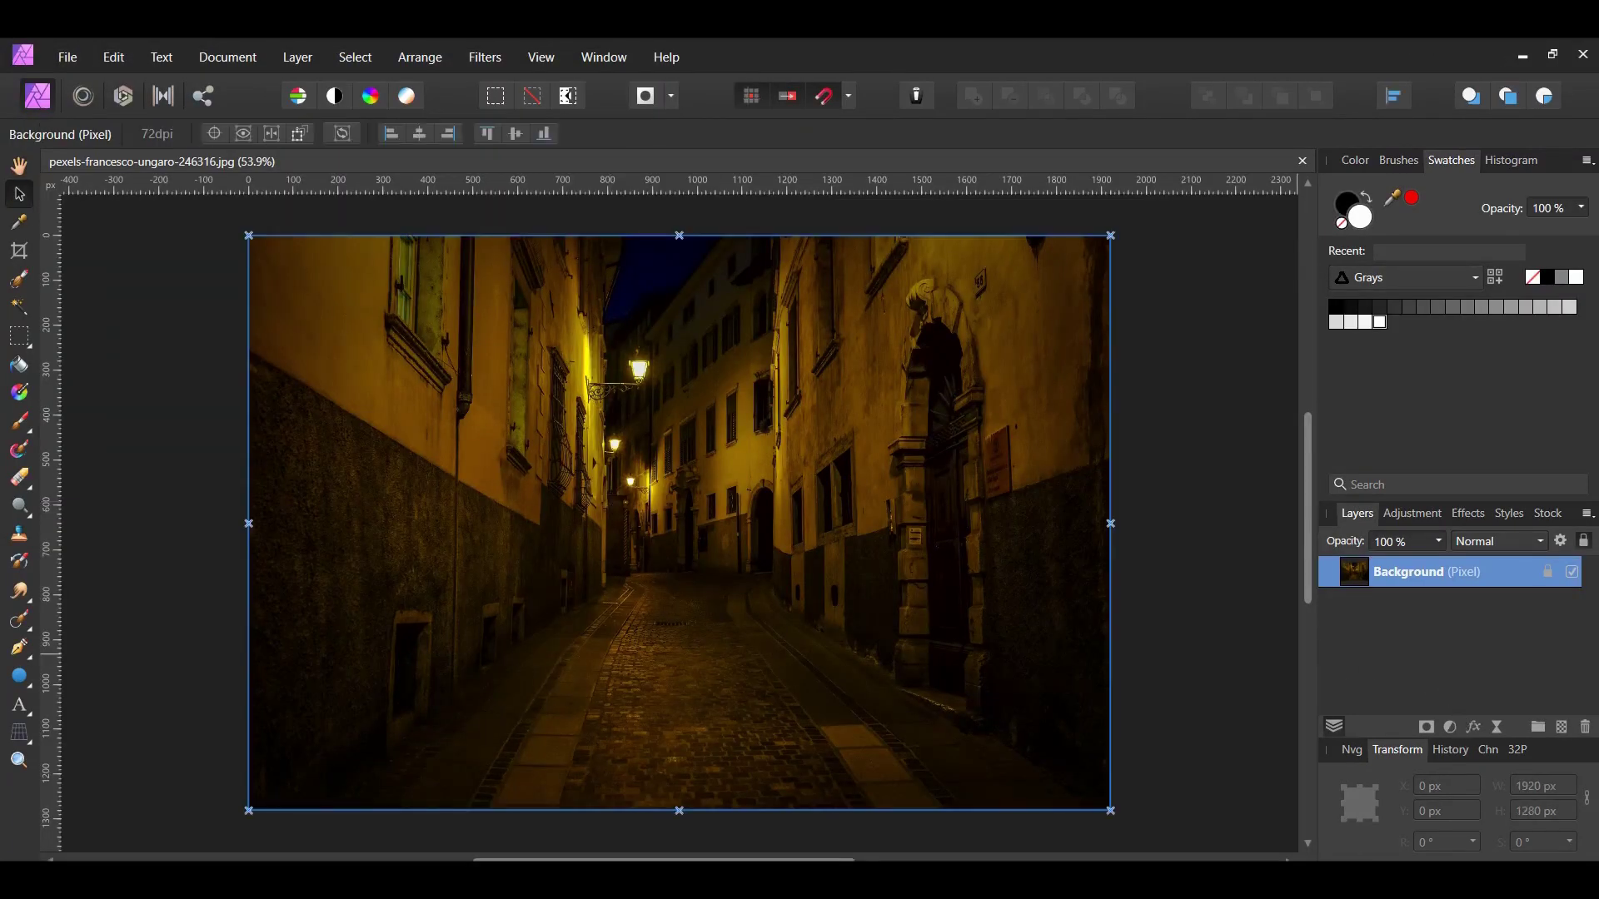
Step: Add a Curves adjustment and pull the top-right point down to darken the alley
left_click(1450, 727)
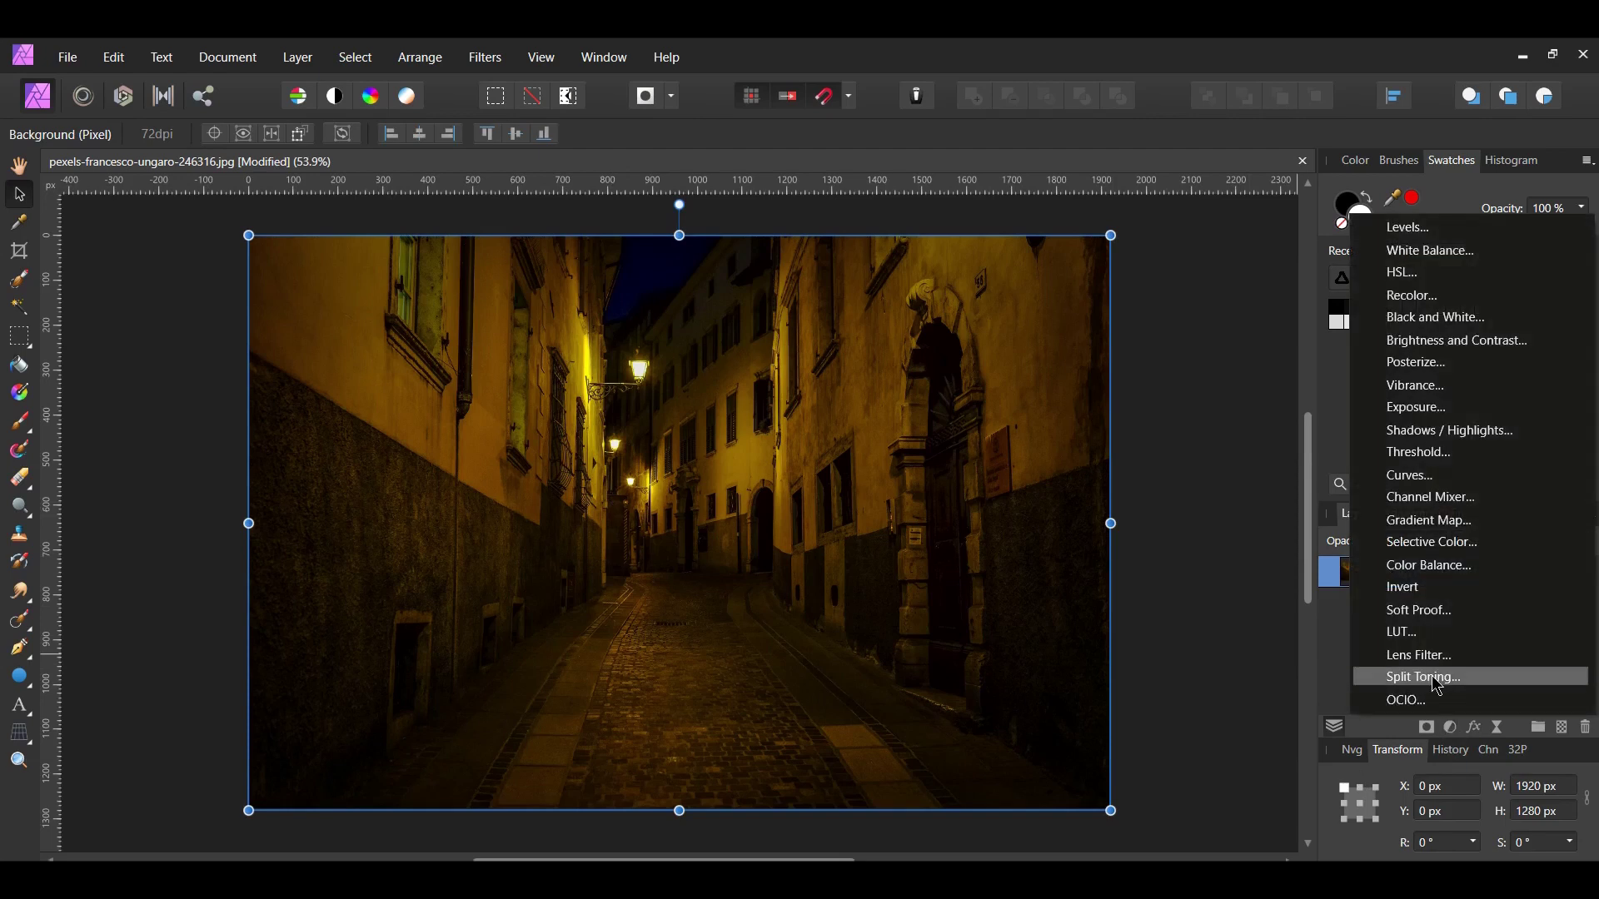
left_click(1426, 479)
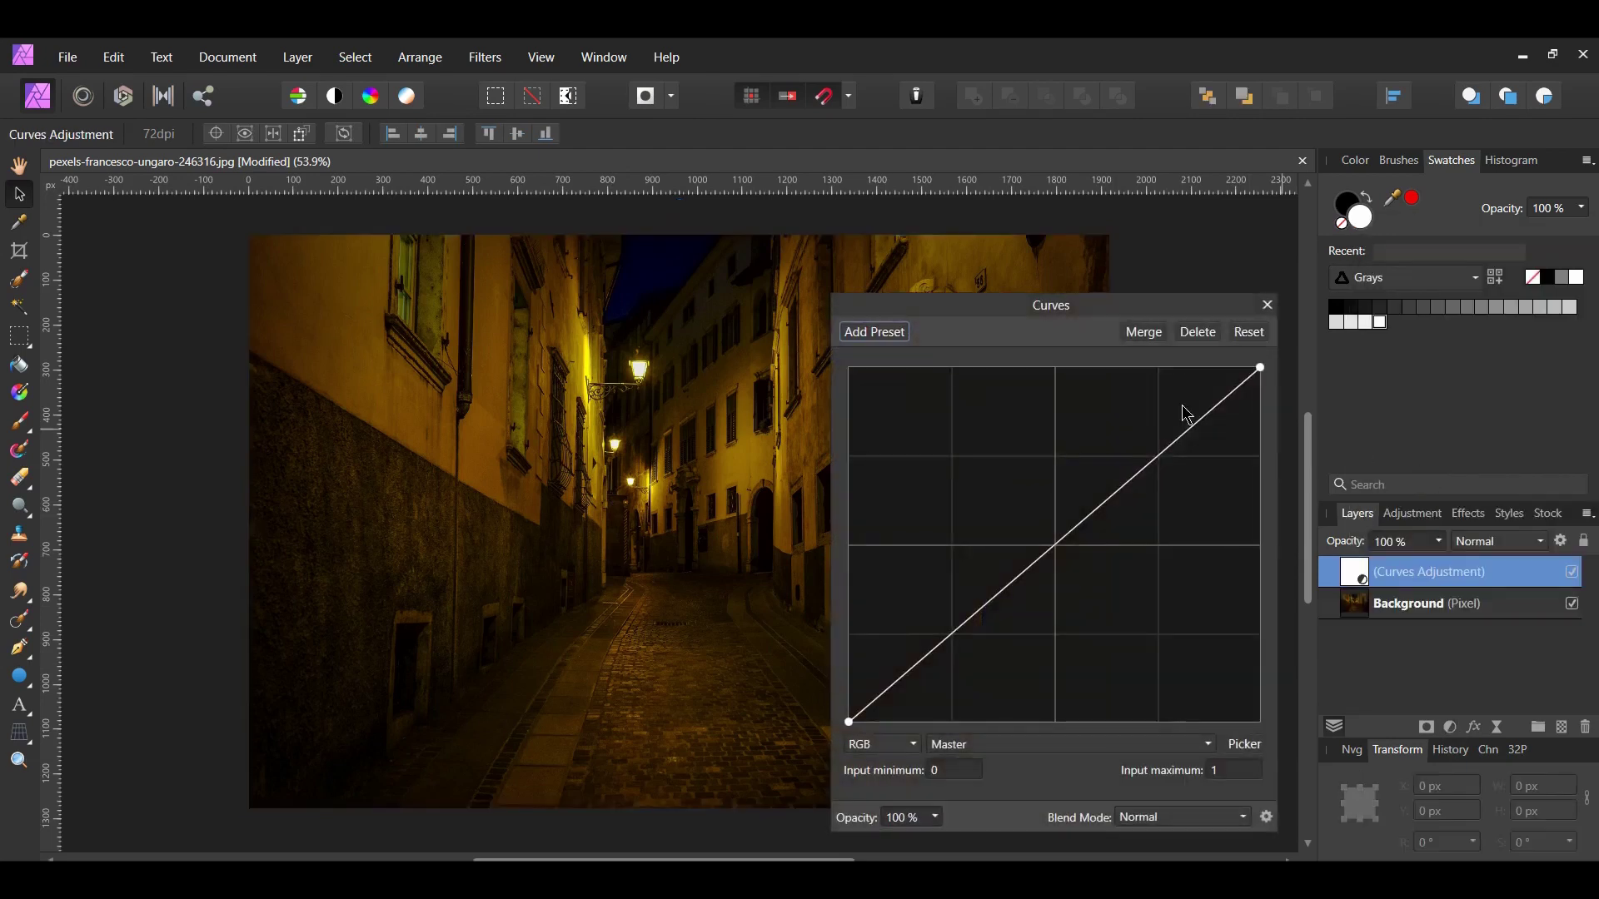
left_click_drag(976, 306, 1167, 257)
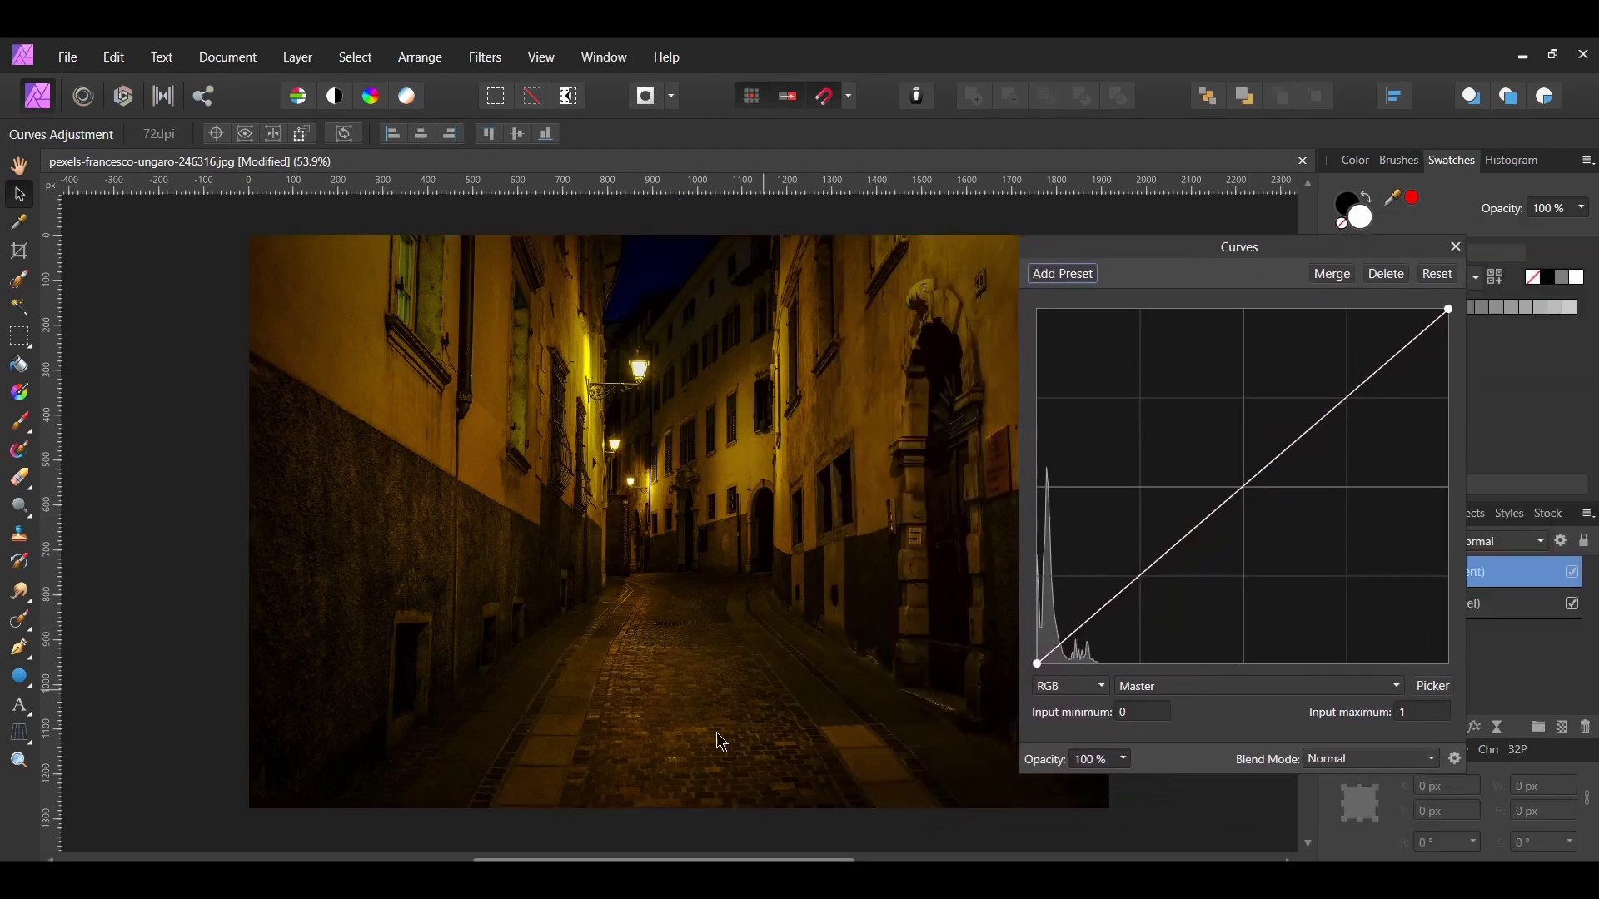
left_click_drag(664, 858, 706, 857)
left_click_drag(1449, 308, 1499, 459)
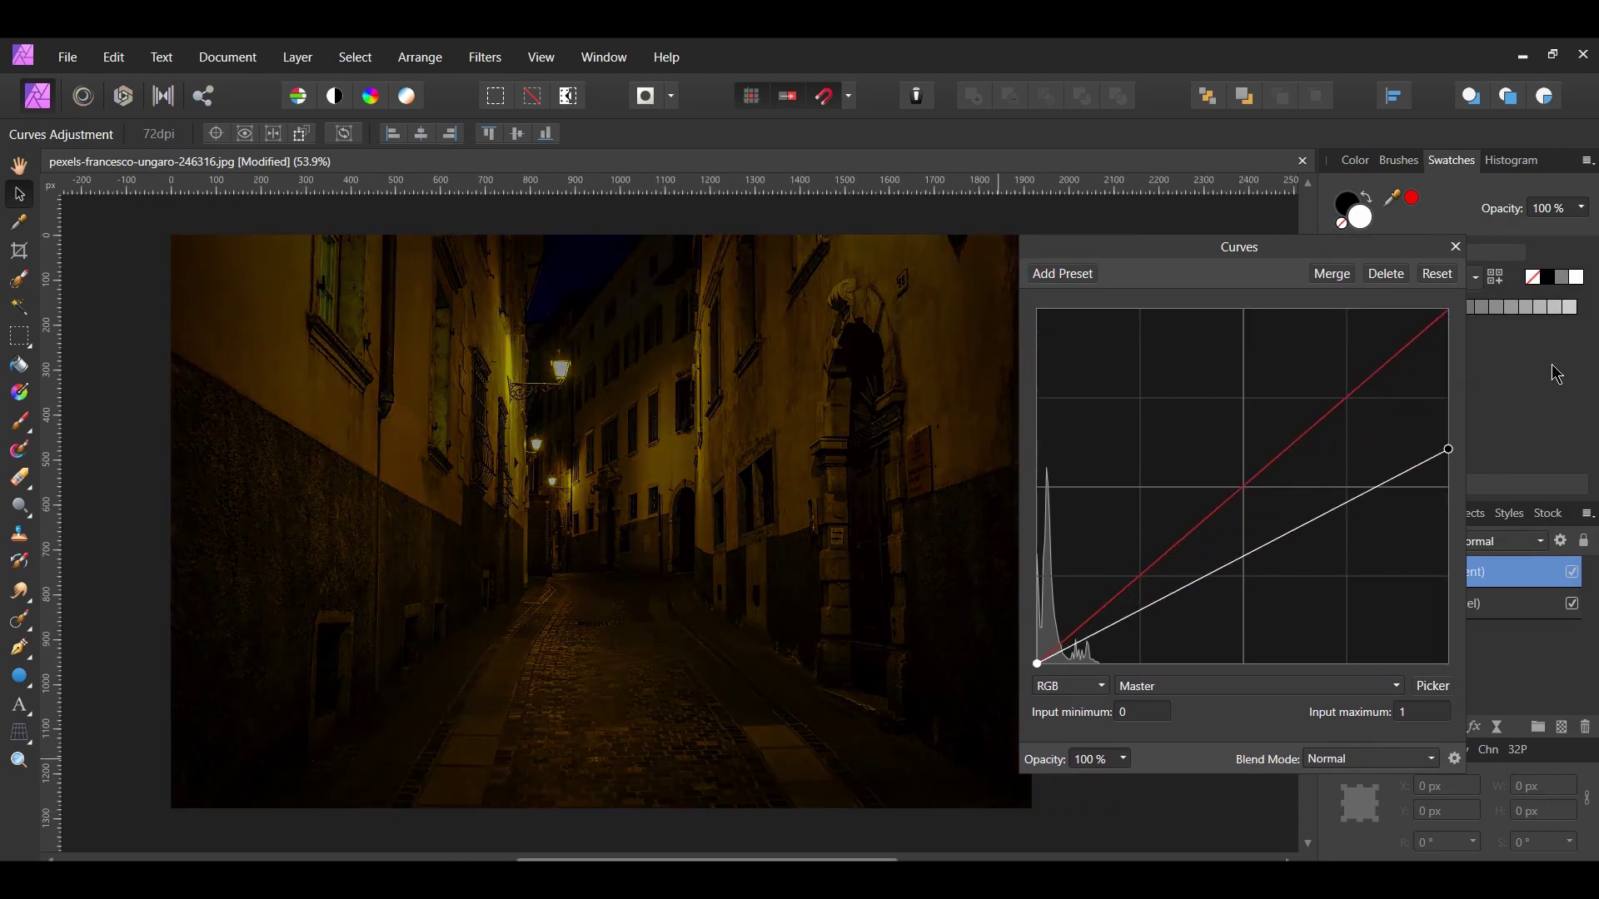
left_click(1455, 247)
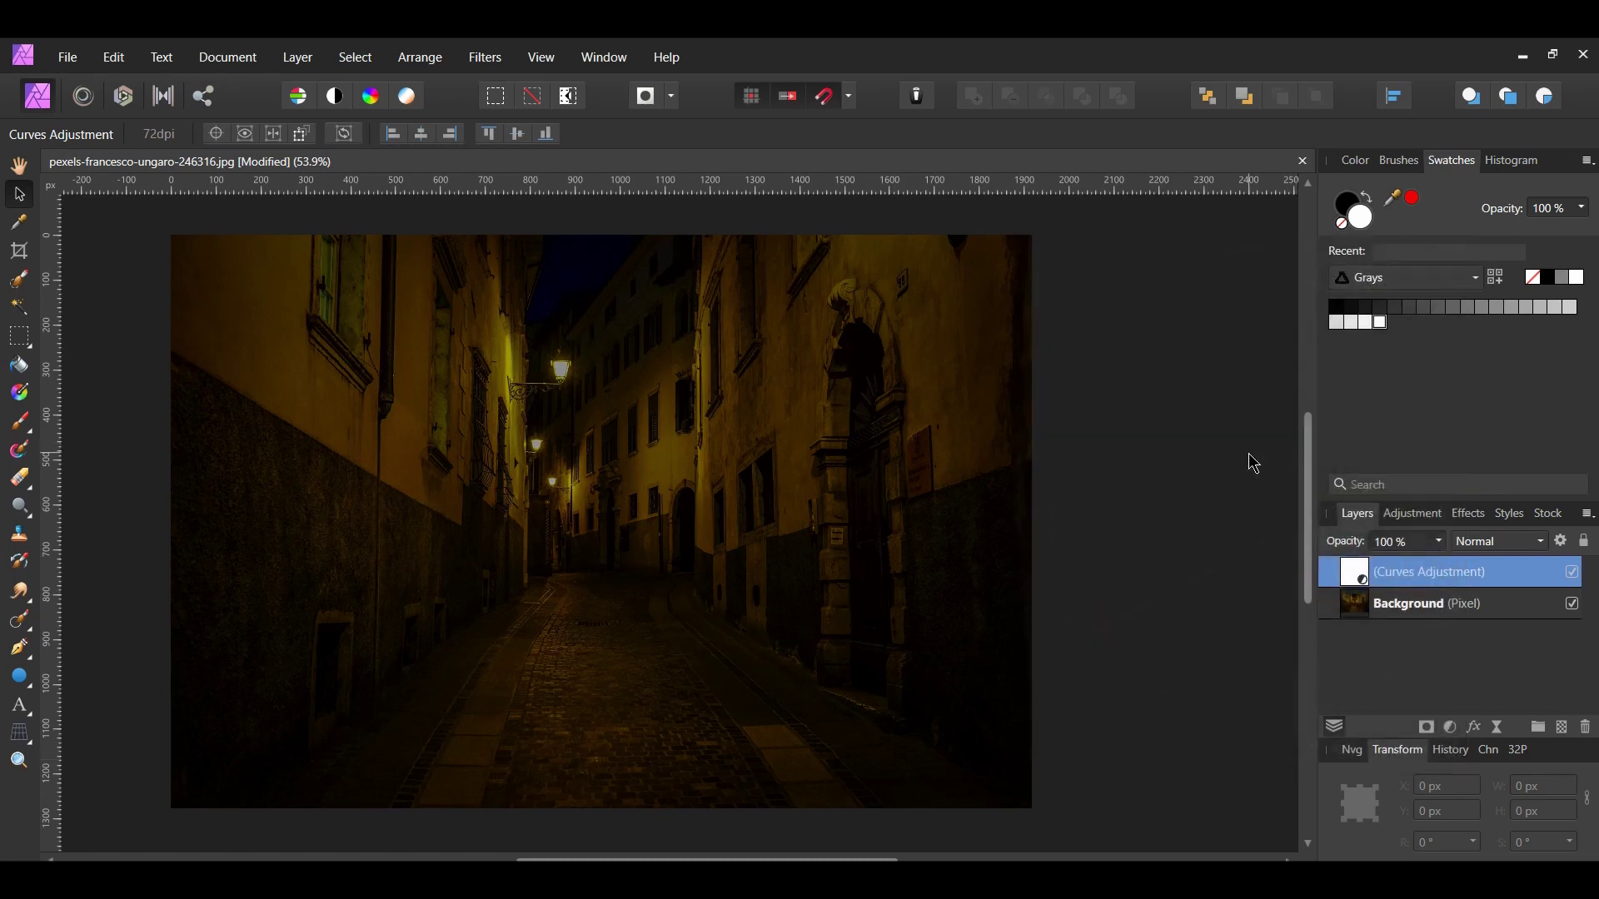
left_click(69, 59)
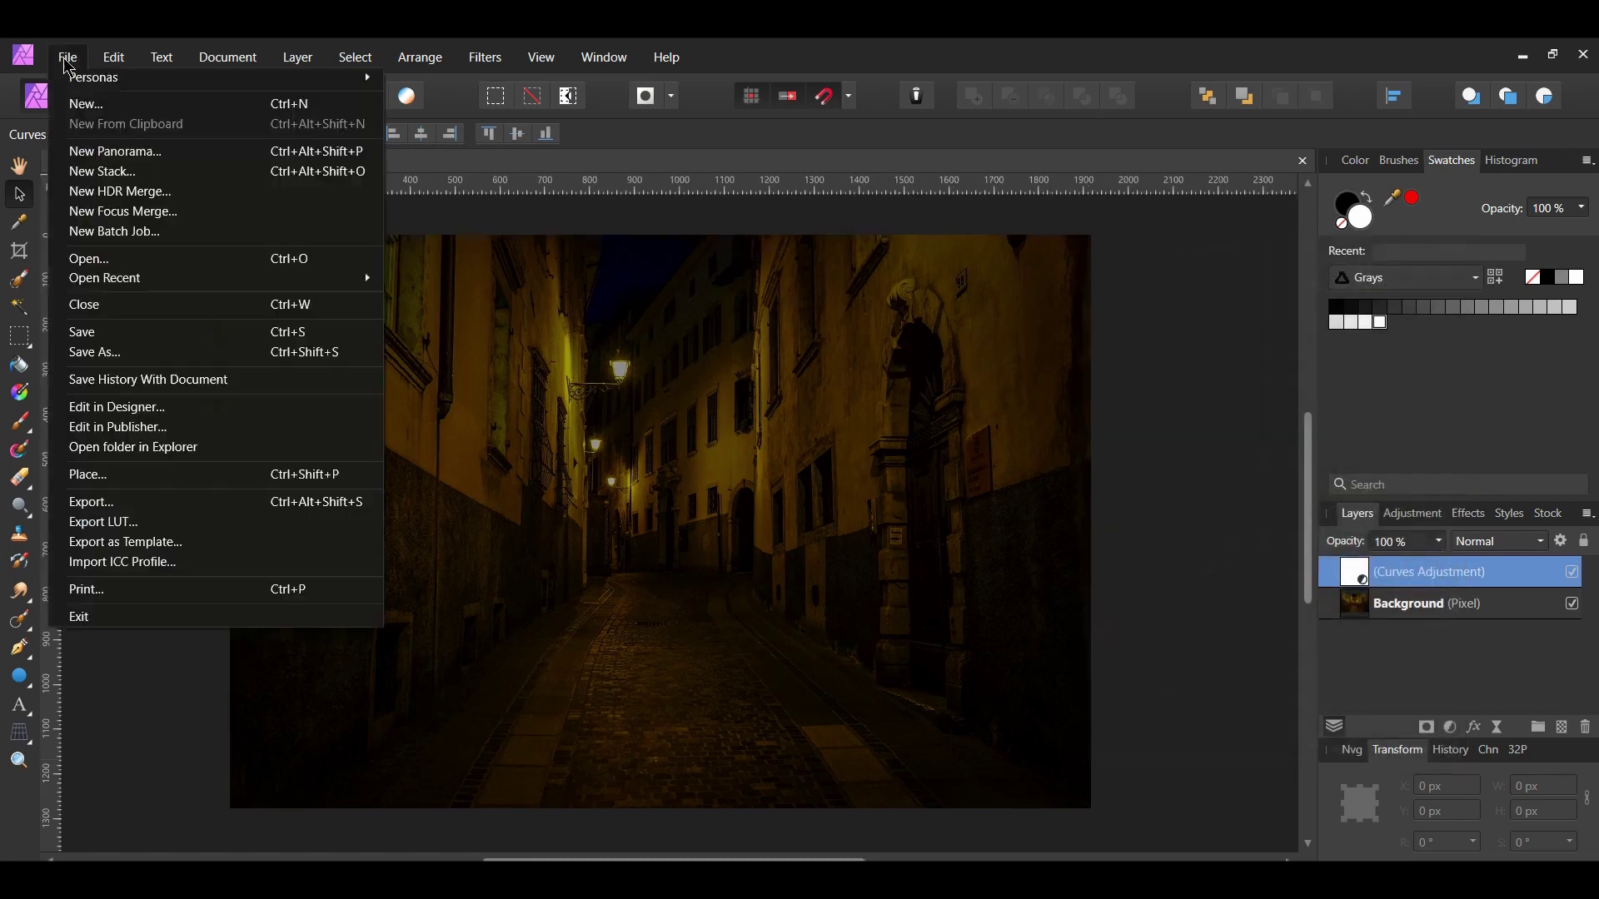
Step: Open the ninja-2753004_1920 cosplayer photo
left_click(87, 260)
left_click(275, 236)
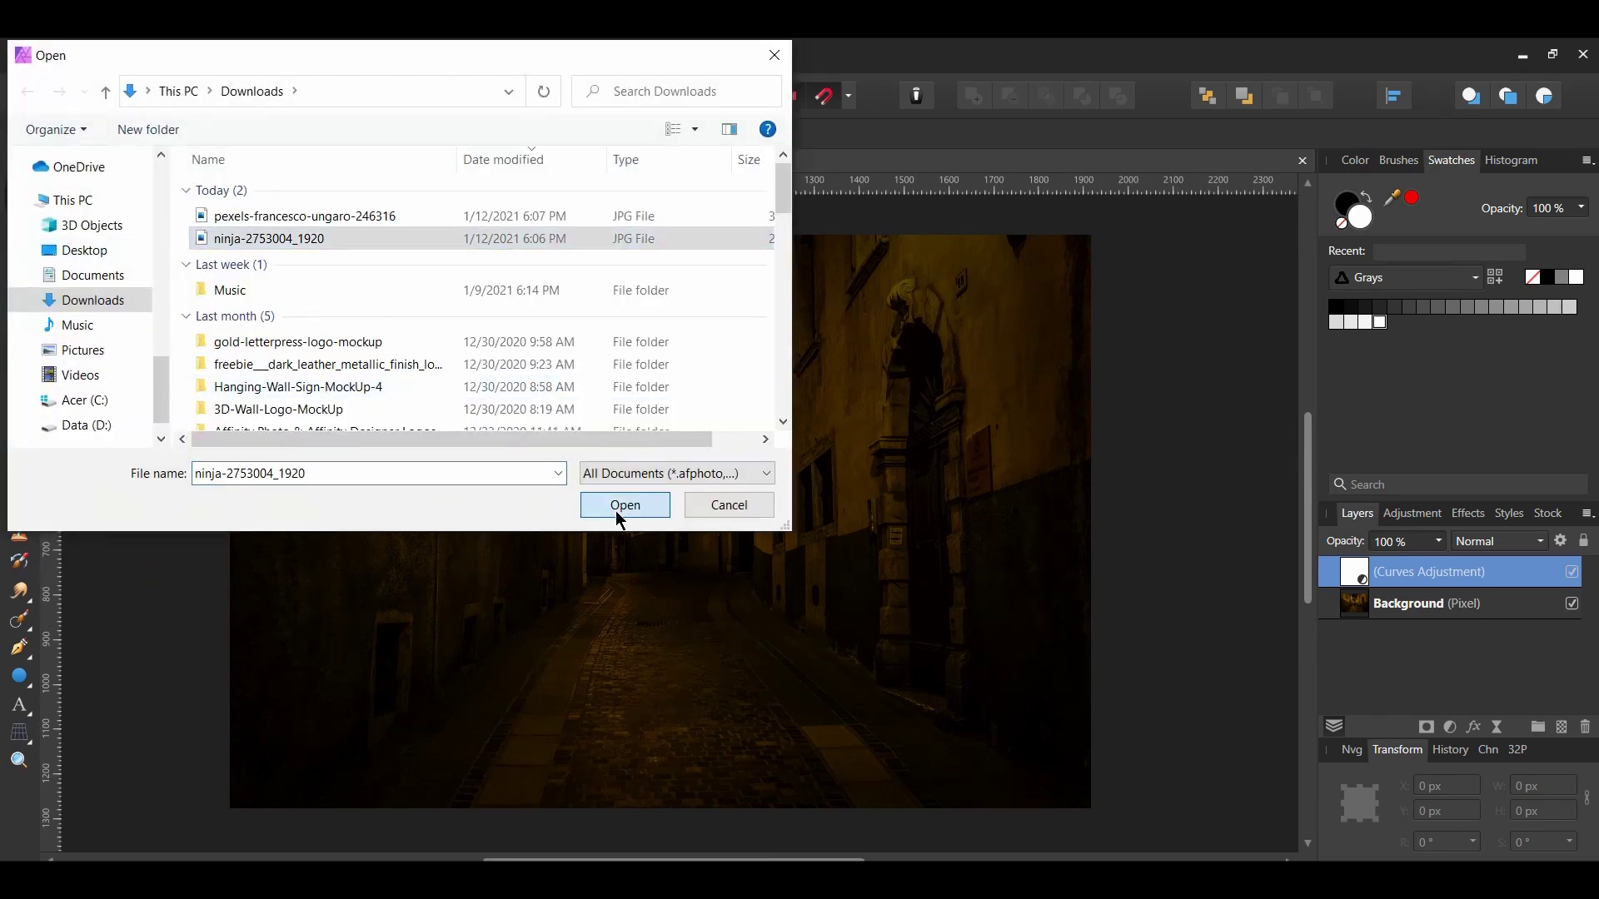
left_click(622, 504)
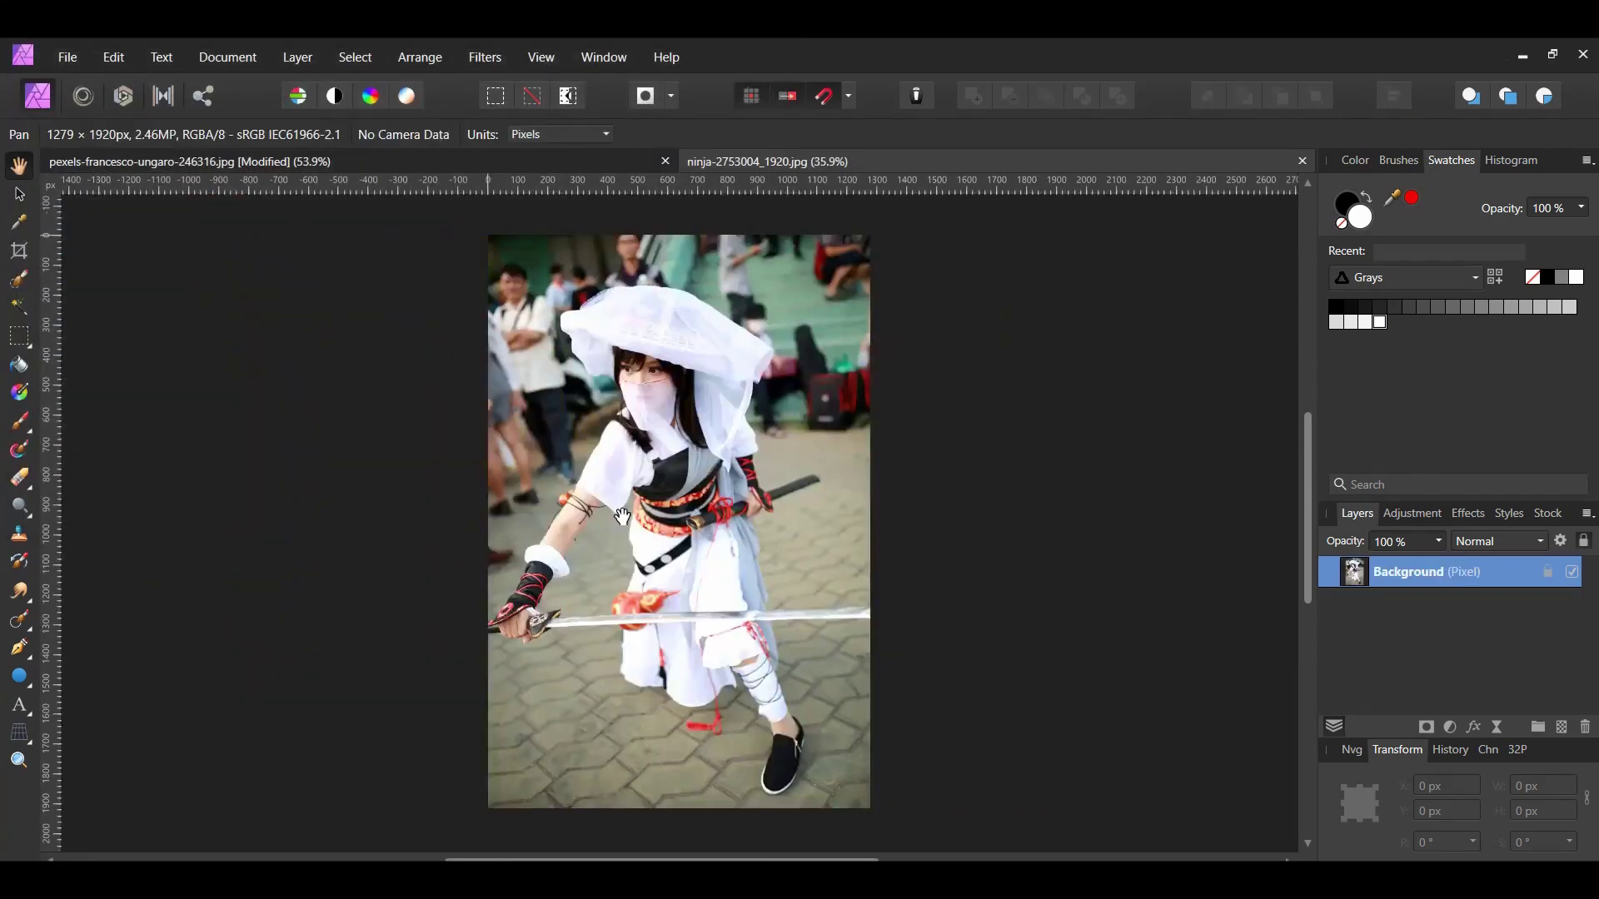
key("v")
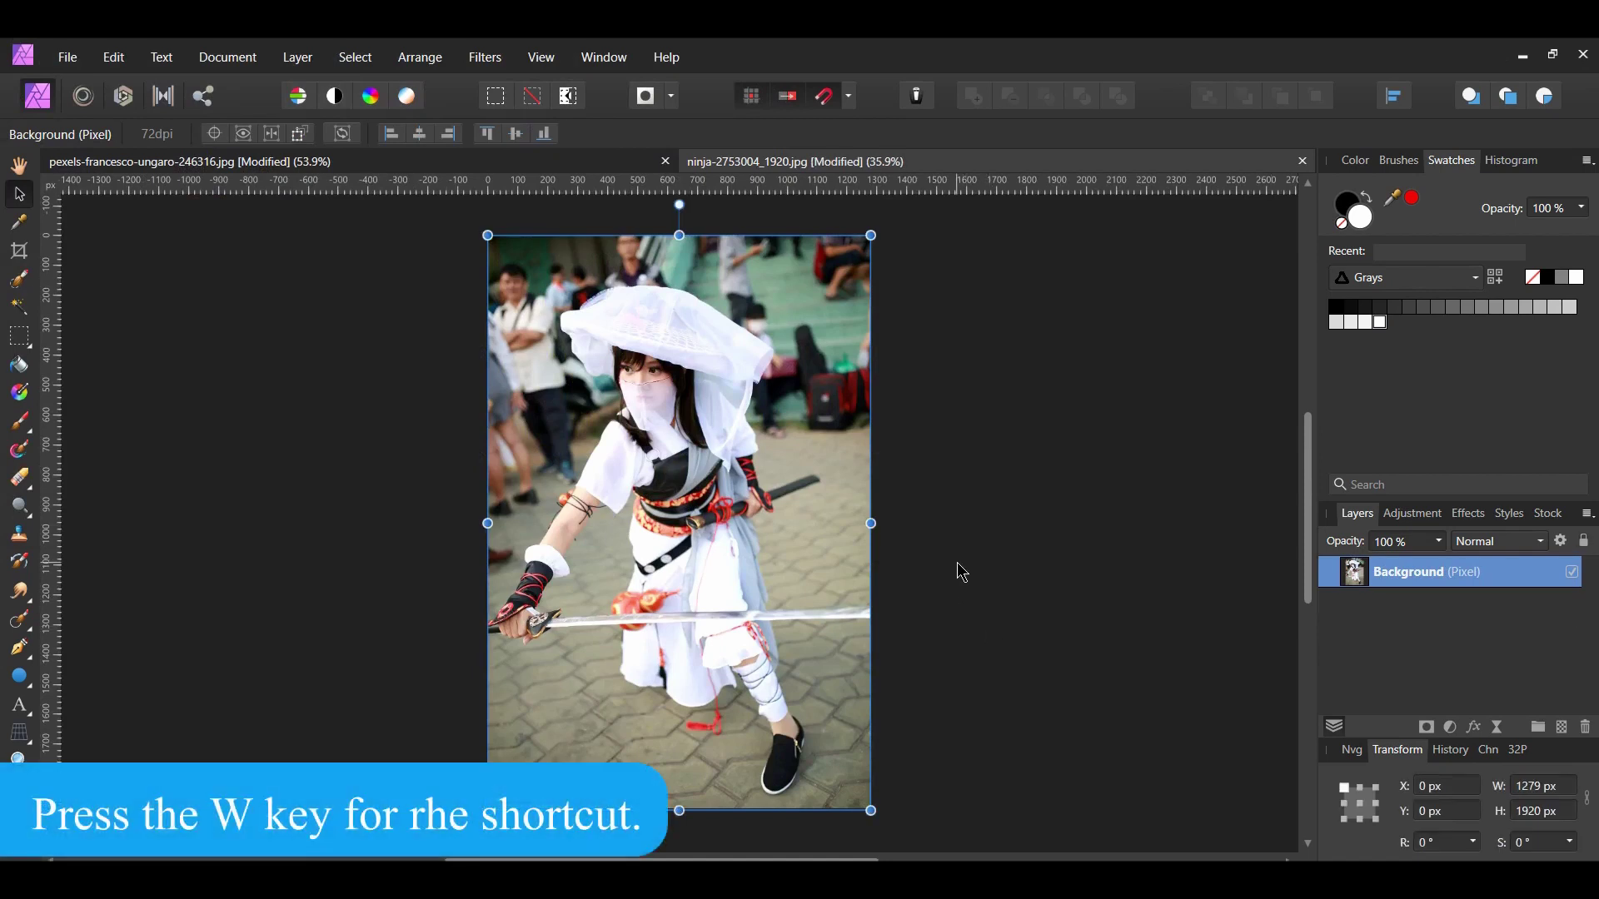
Step: Paint a selection over the cosplayer's veil, hat, bodice and arm with the Selection Brush
key("w")
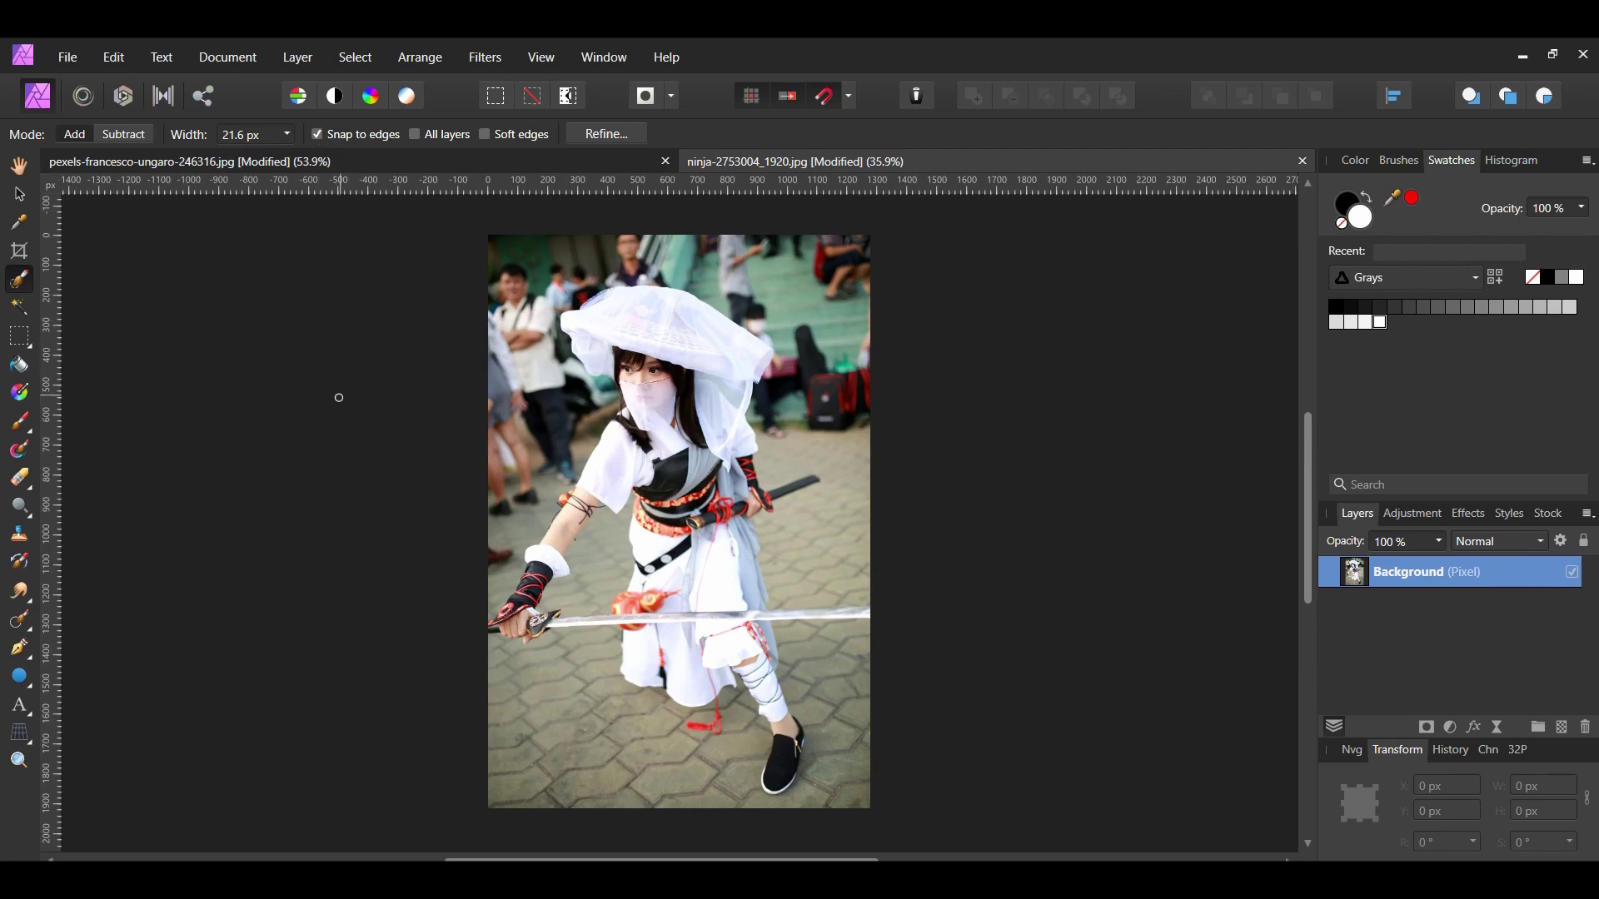
key("bracketright")
key("bracketright")
key("bracketright")
key("bracketright")
key("bracketright")
mouse_move(608, 324)
left_mouse_down()
mouse_move(725, 325)
mouse_move(732, 433)
mouse_move(683, 350)
mouse_move(649, 402)
mouse_move(705, 473)
left_mouse_up()
mouse_move(690, 477)
left_mouse_down()
mouse_move(738, 469)
mouse_move(737, 499)
mouse_move(679, 510)
mouse_move(676, 555)
mouse_move(647, 507)
mouse_move(665, 498)
mouse_move(707, 547)
mouse_move(733, 523)
mouse_move(737, 577)
mouse_move(728, 595)
mouse_move(670, 577)
mouse_move(658, 604)
mouse_move(632, 605)
mouse_move(633, 626)
mouse_move(683, 660)
mouse_move(712, 632)
mouse_move(745, 645)
mouse_move(785, 737)
mouse_move(740, 624)
mouse_move(870, 613)
left_mouse_up()
key("bracketleft")
key("bracketleft")
key("bracketleft")
scroll(550, 649, "up", 3)
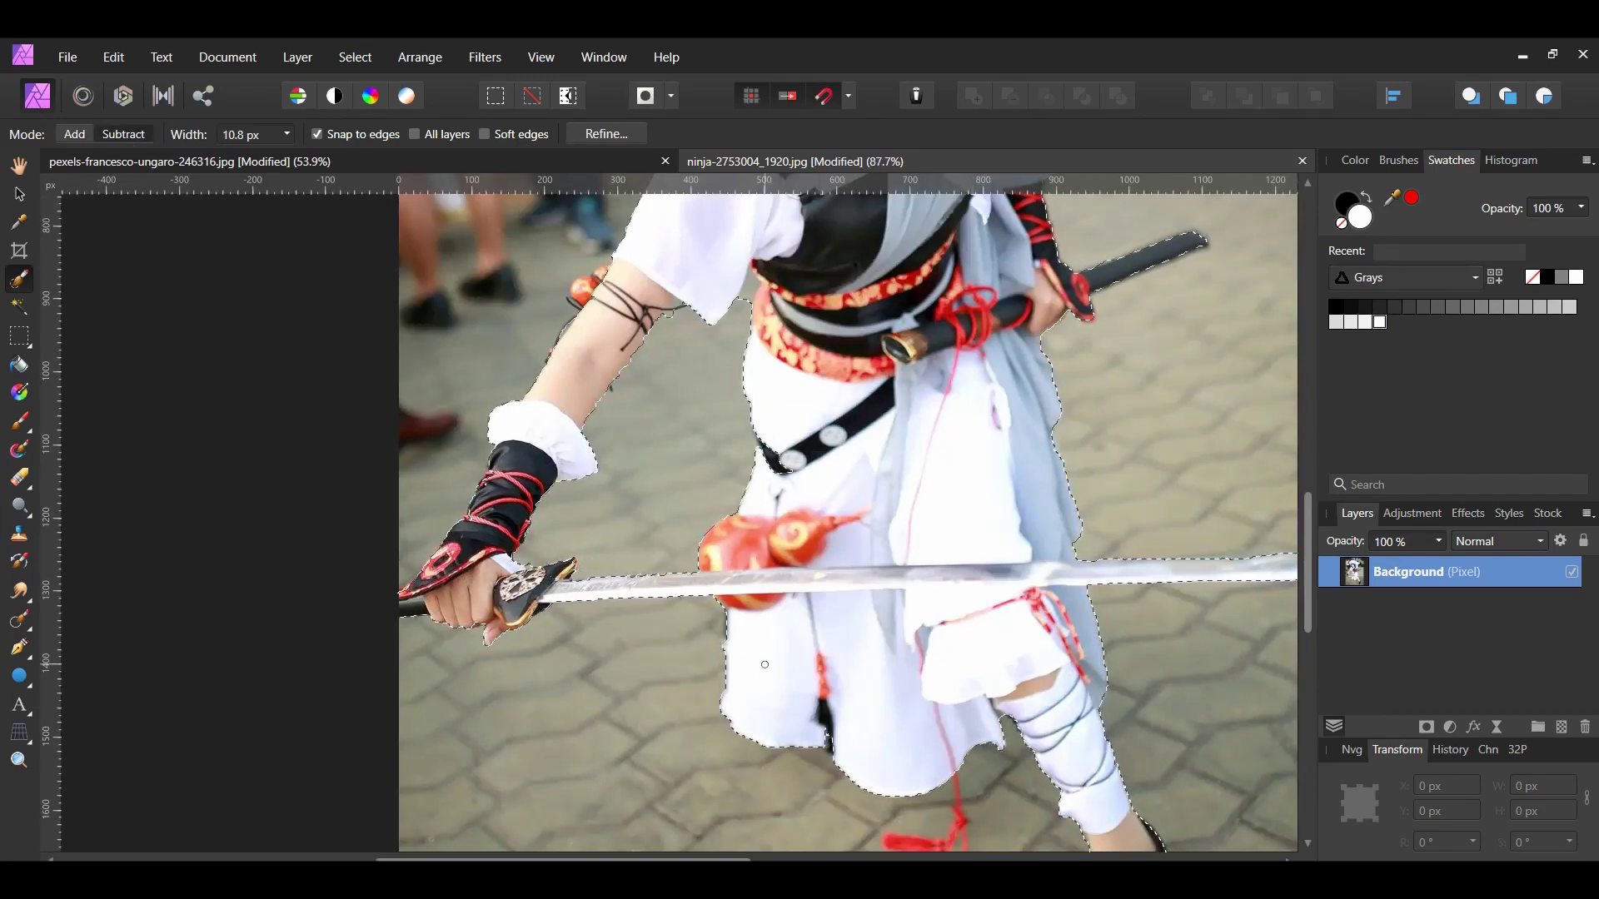
scroll(888, 684, "up", 2)
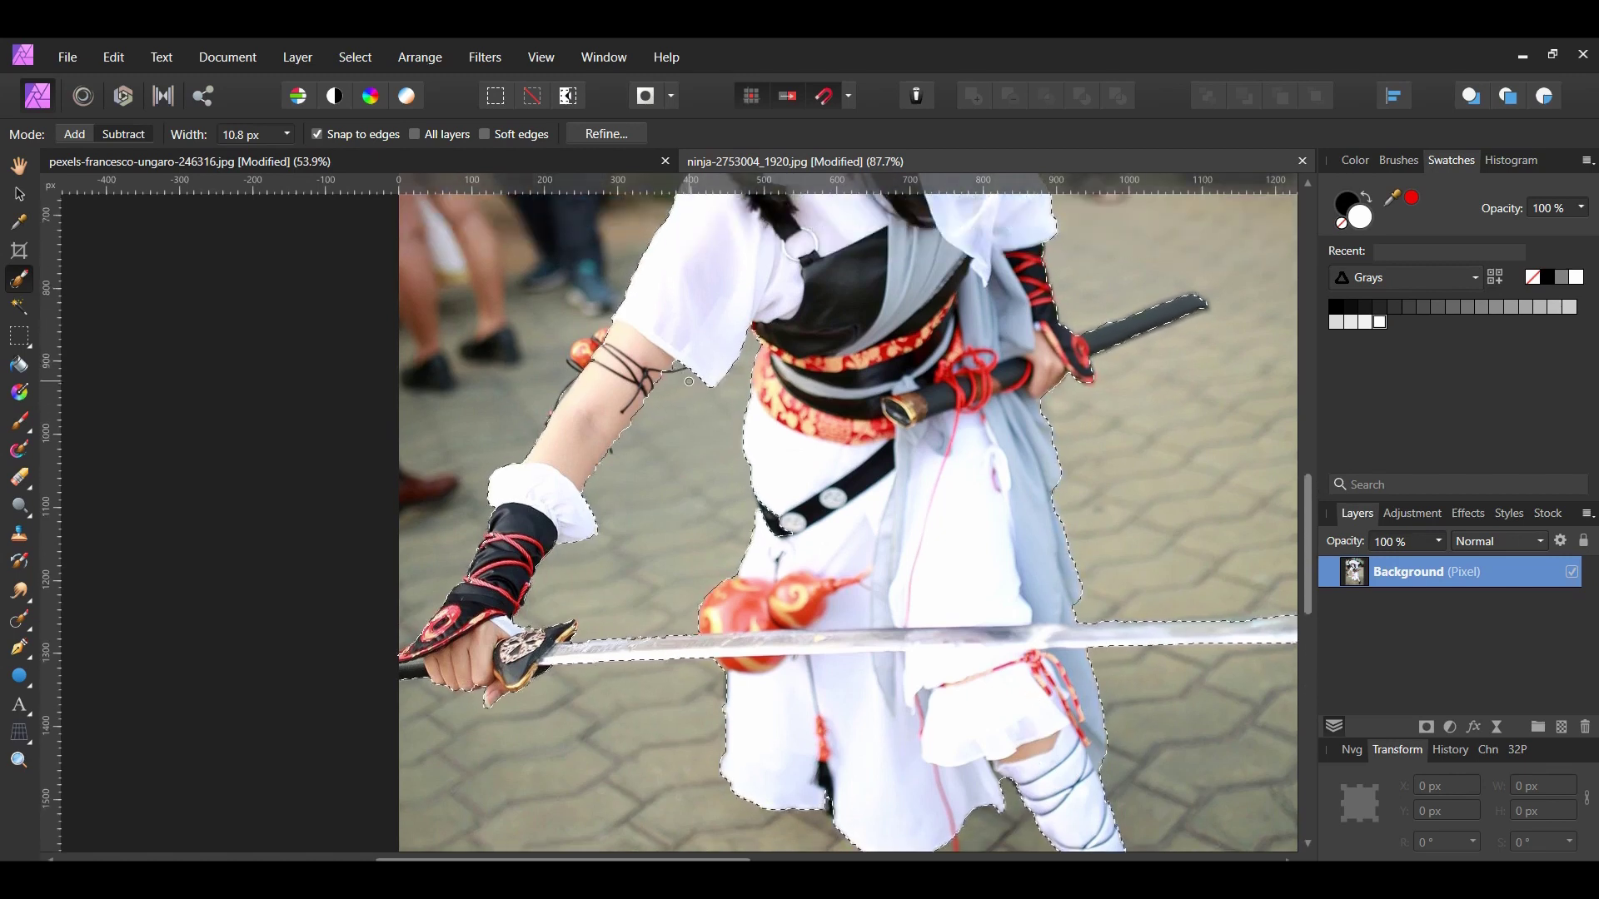
scroll(631, 609, "down", 5)
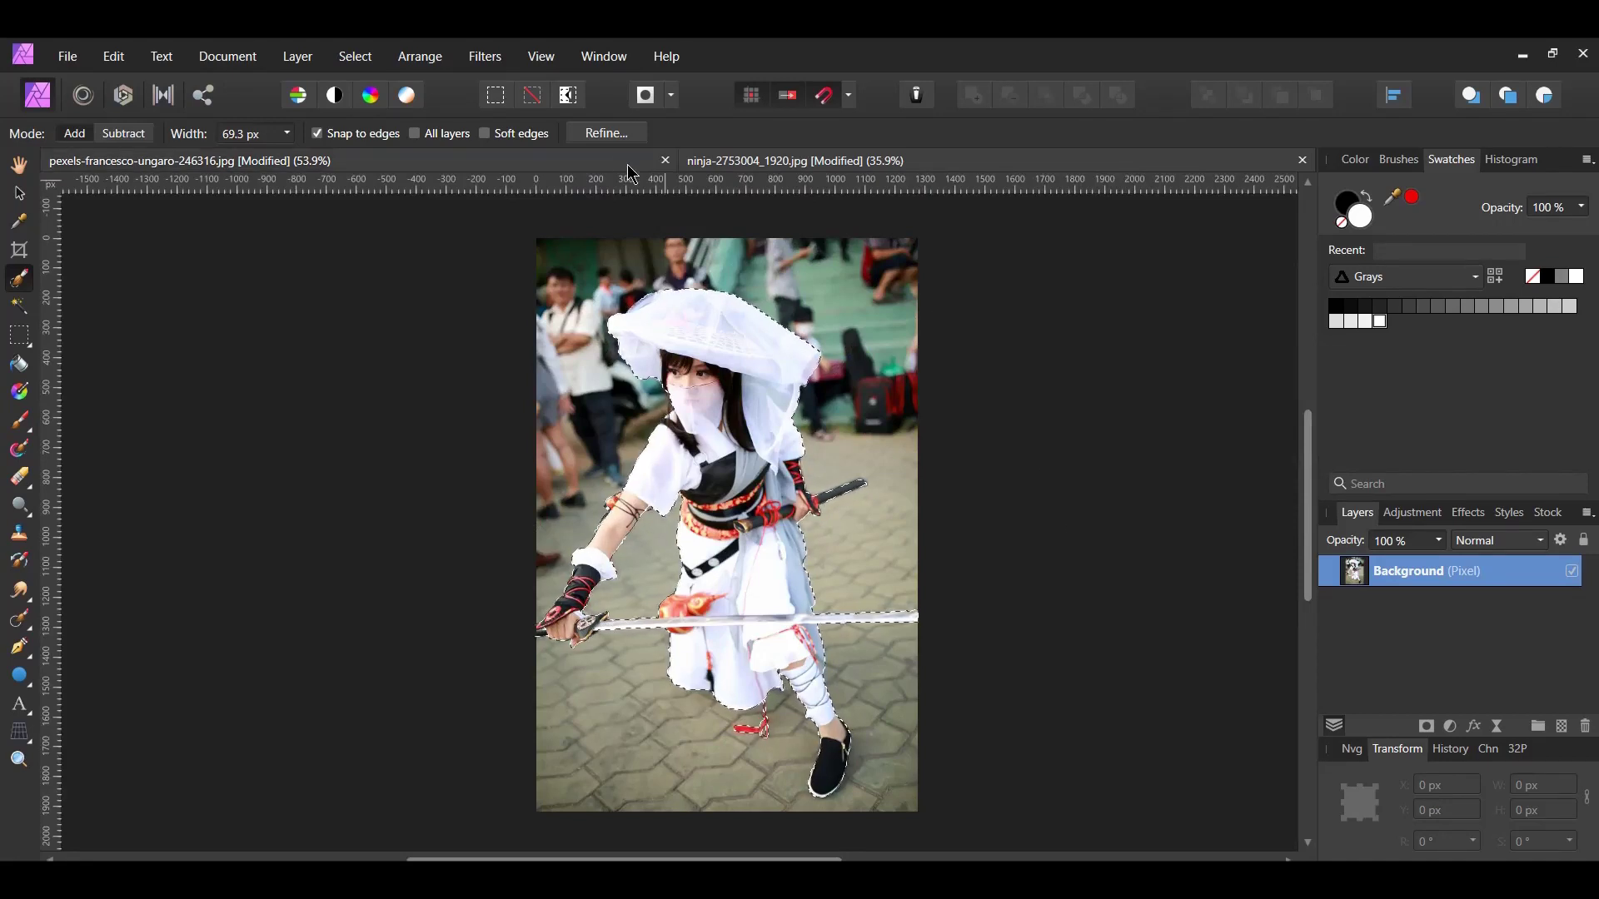
Step: Refine the selection and output it to a new layer
left_click(596, 136)
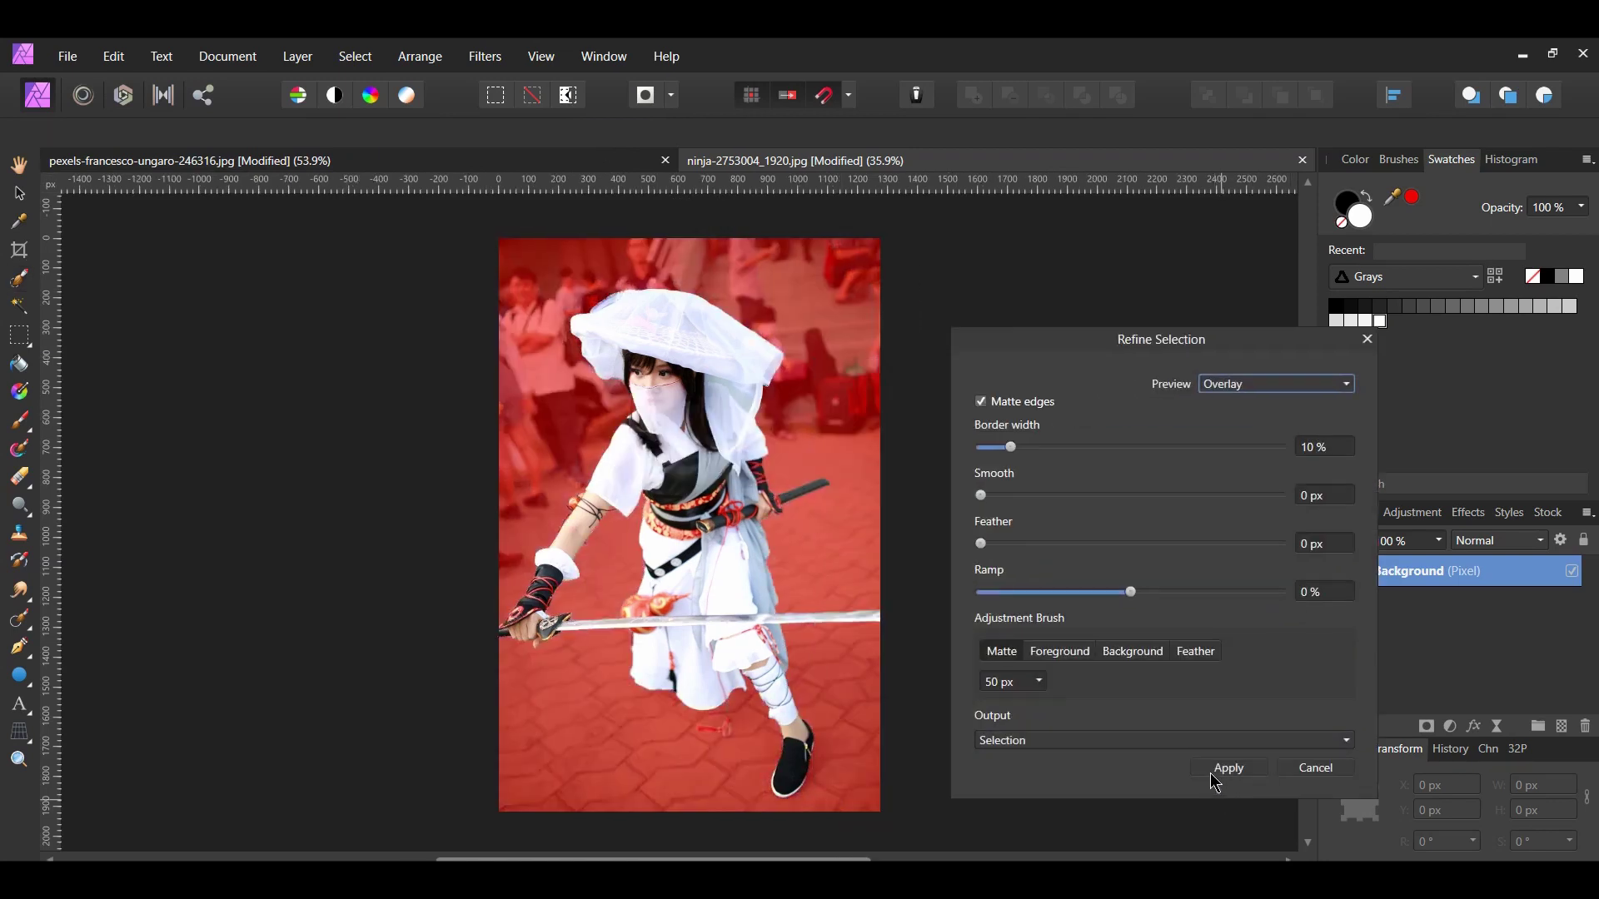
left_click(1181, 743)
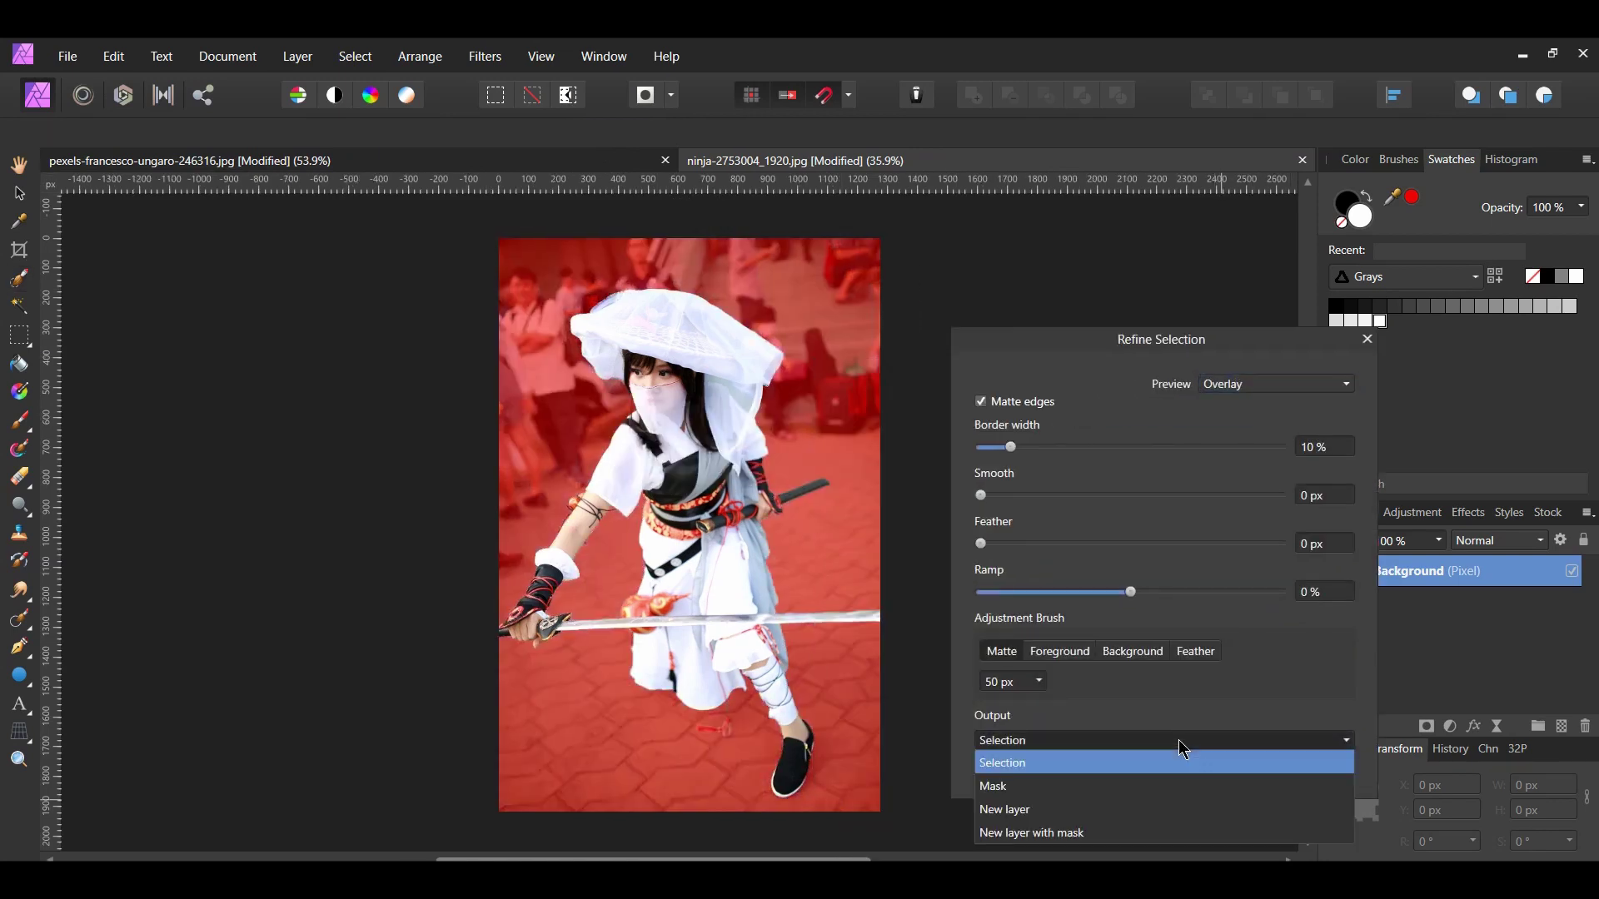
left_click(1035, 809)
left_click(1227, 767)
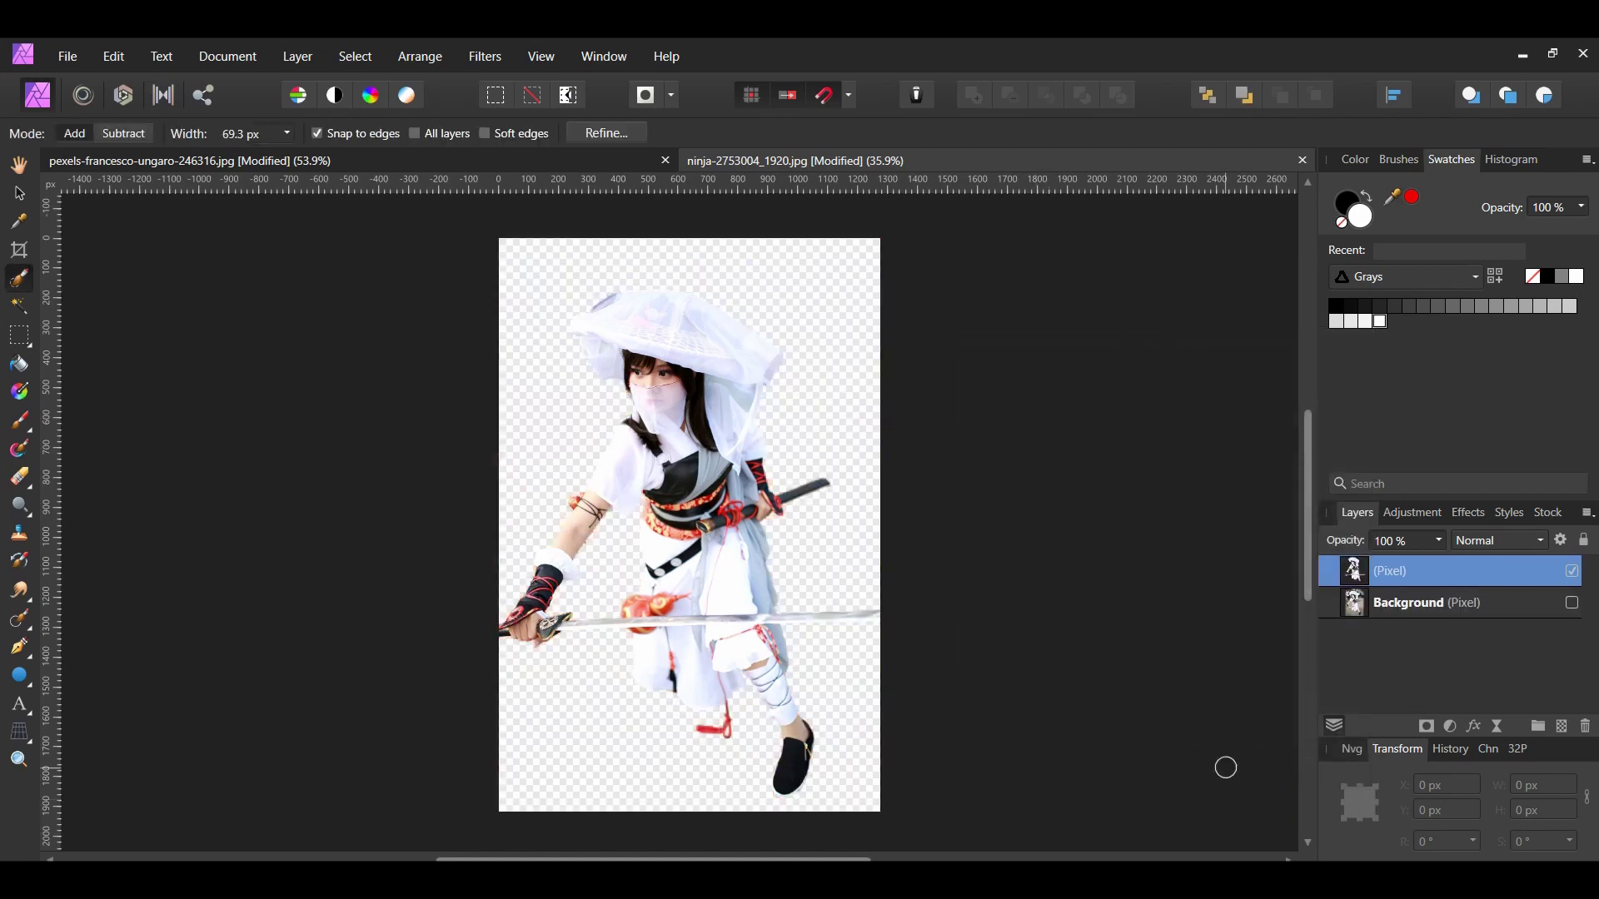
right_click(1398, 574)
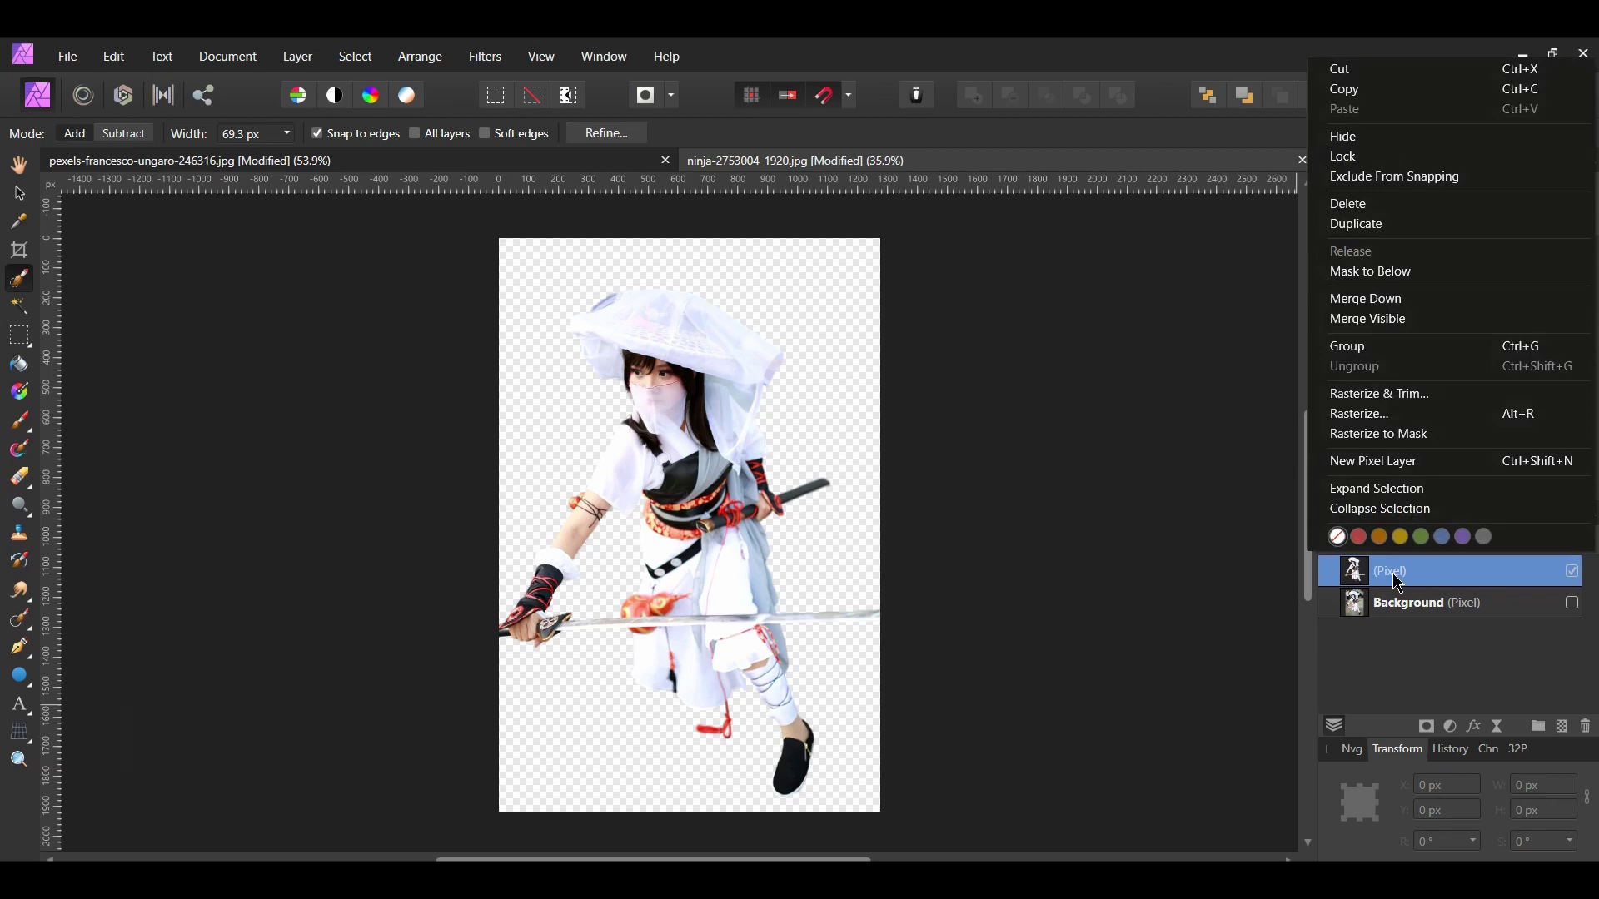
Step: Paste the cut-out ninja into the alley document and close the ninja photo
key("Escape")
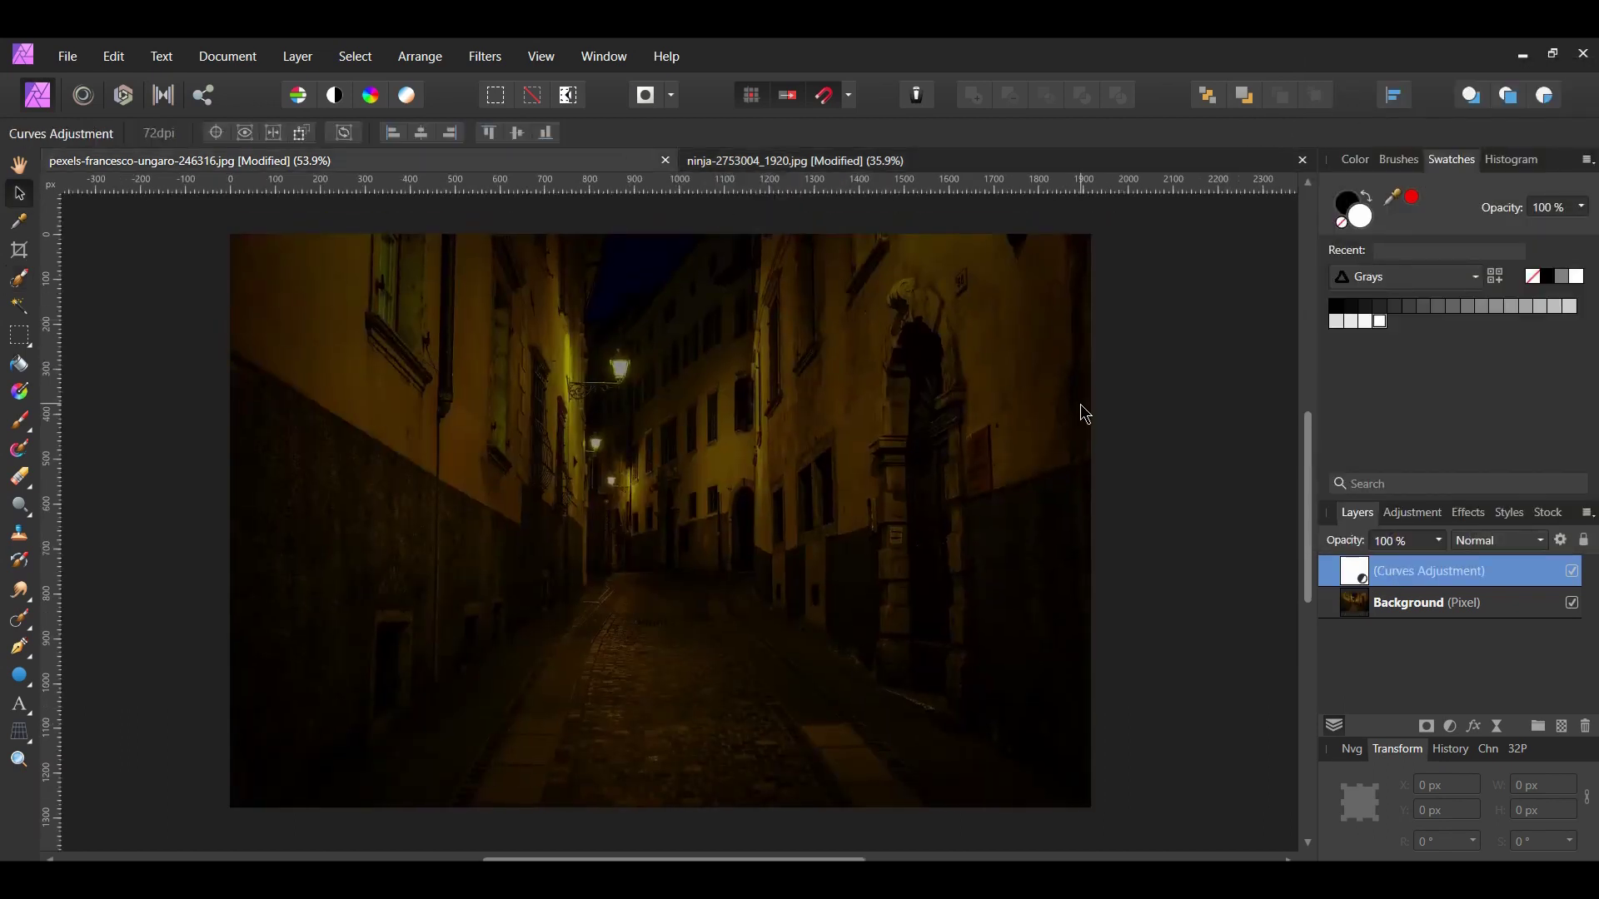
key("ctrl+v")
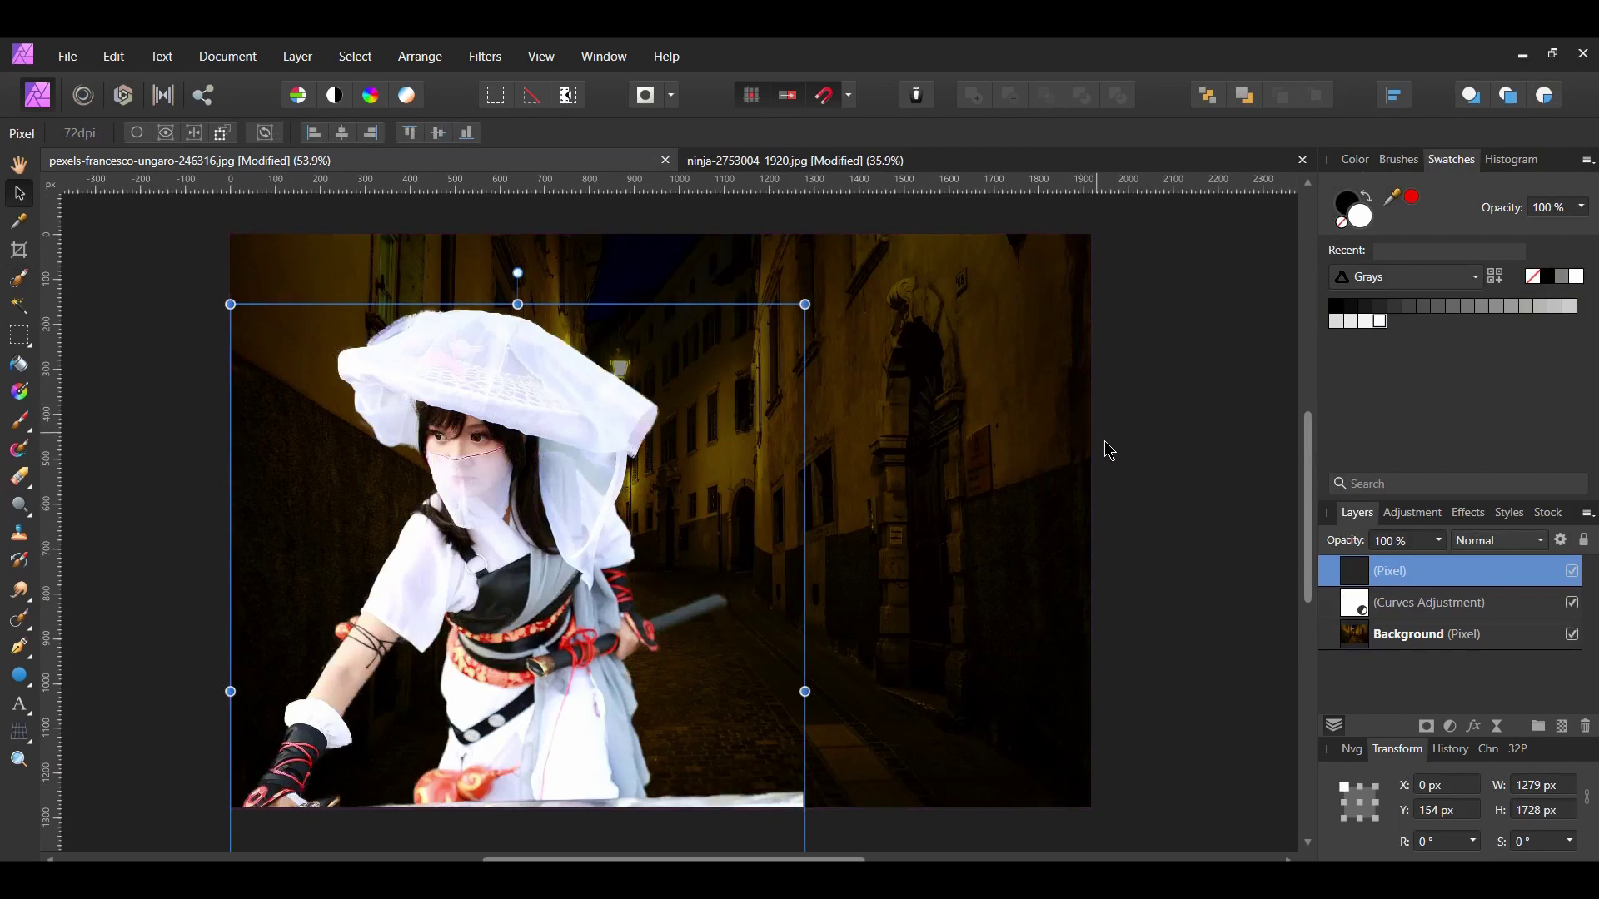
key("ctrl+w")
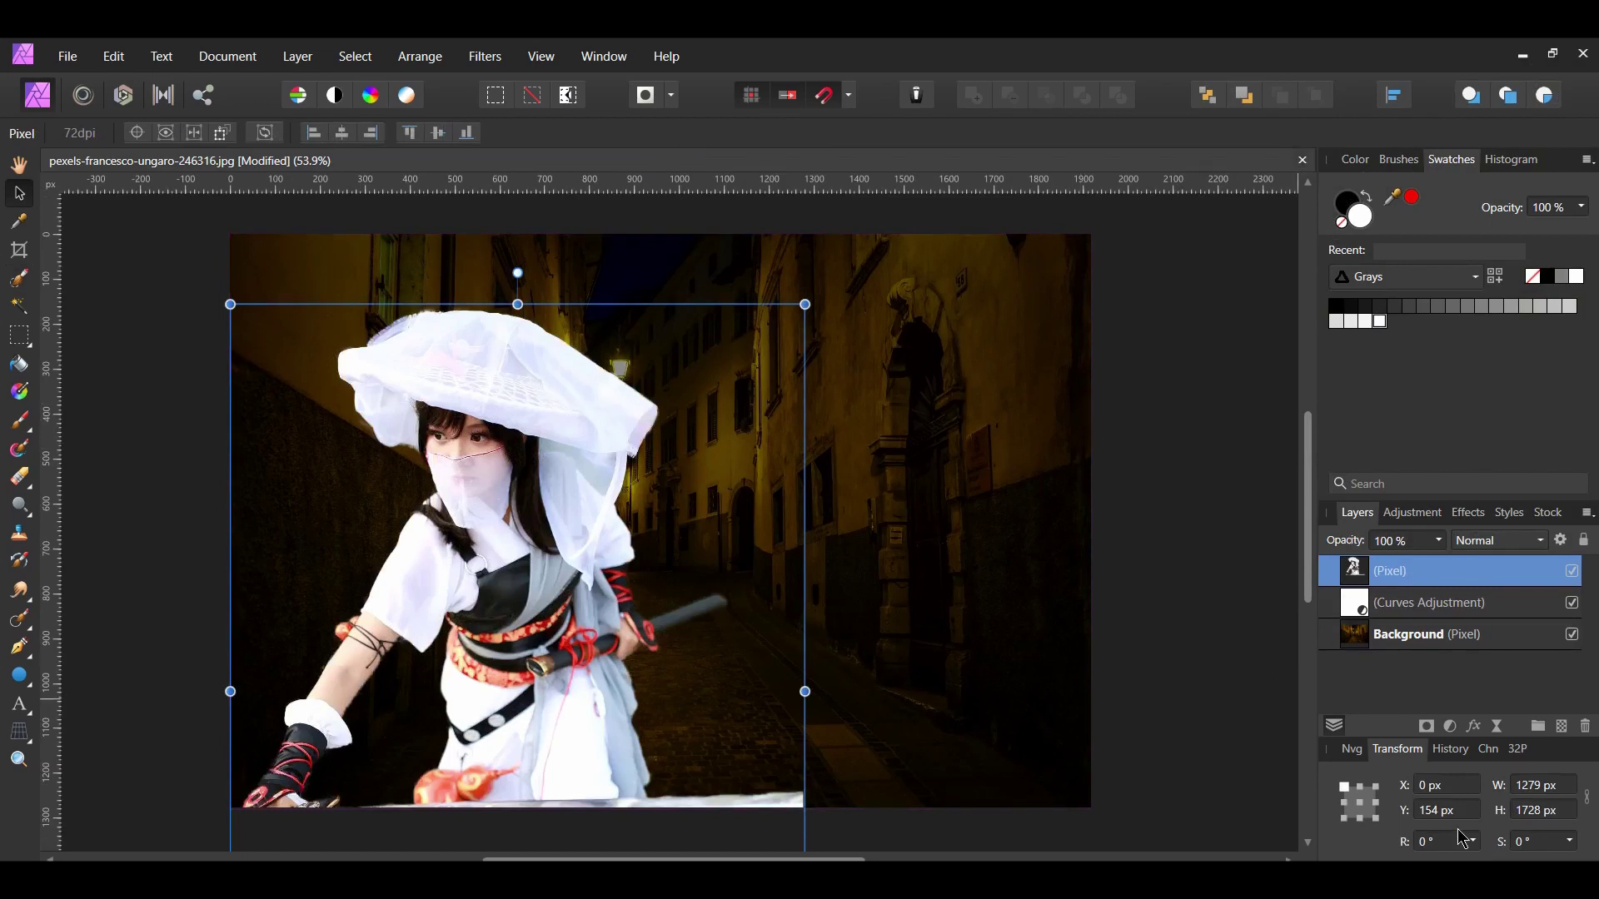
Step: Scale the ninja proportionally to 632.8 × 855 px and centre her in the street
left_click(1587, 799)
left_click_drag(805, 308, 778, 438)
left_click_drag(601, 625, 683, 493)
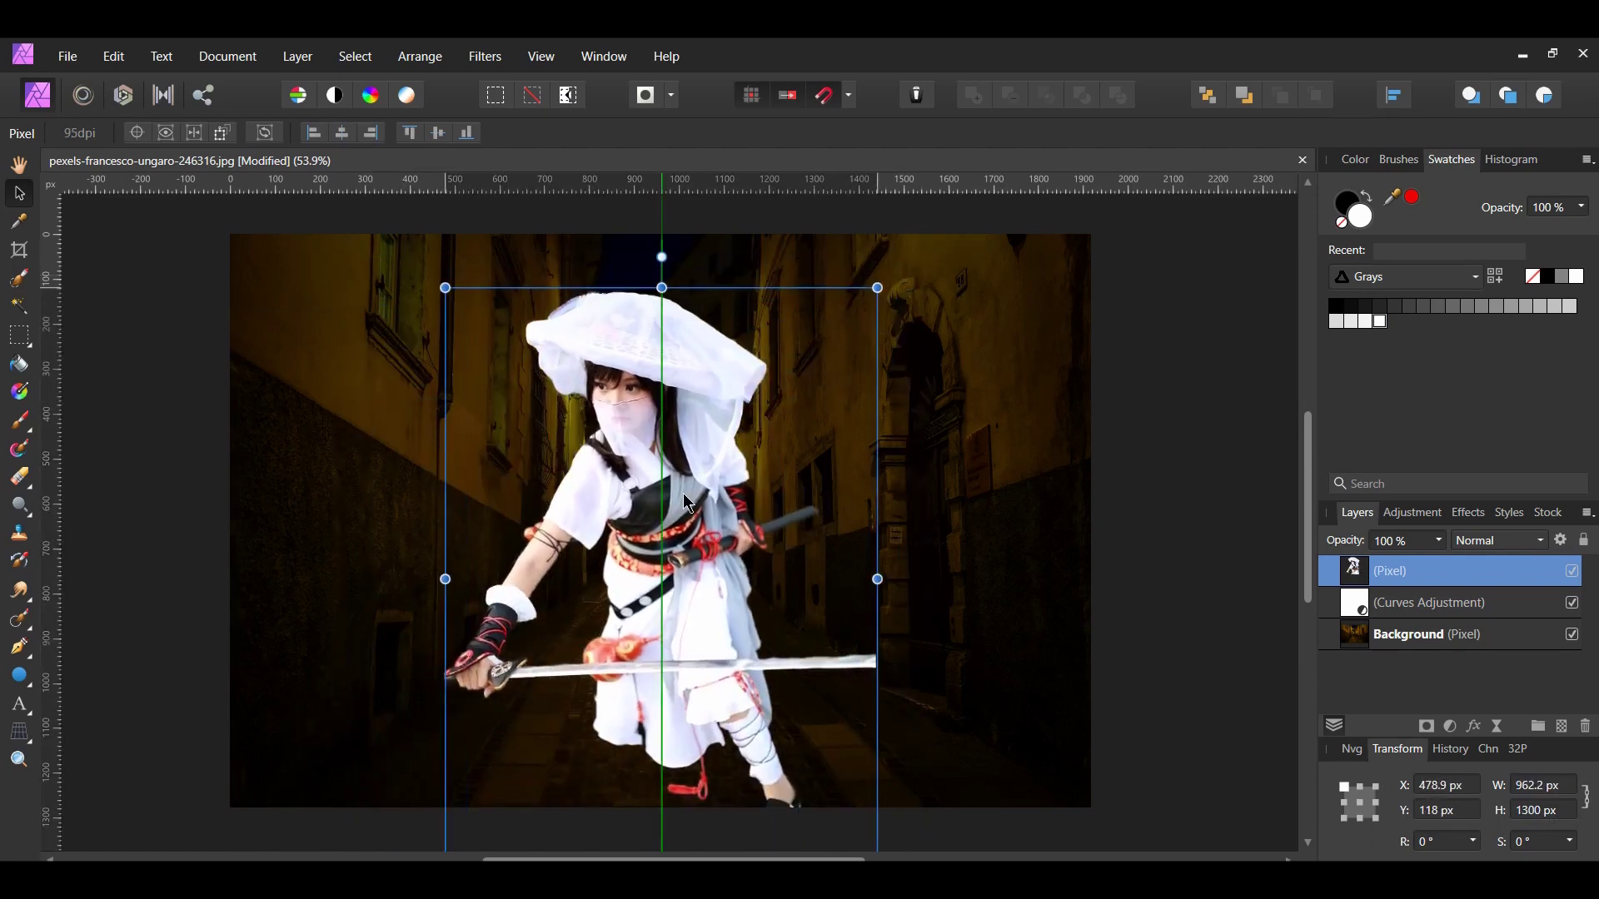
left_click_drag(877, 288, 804, 401)
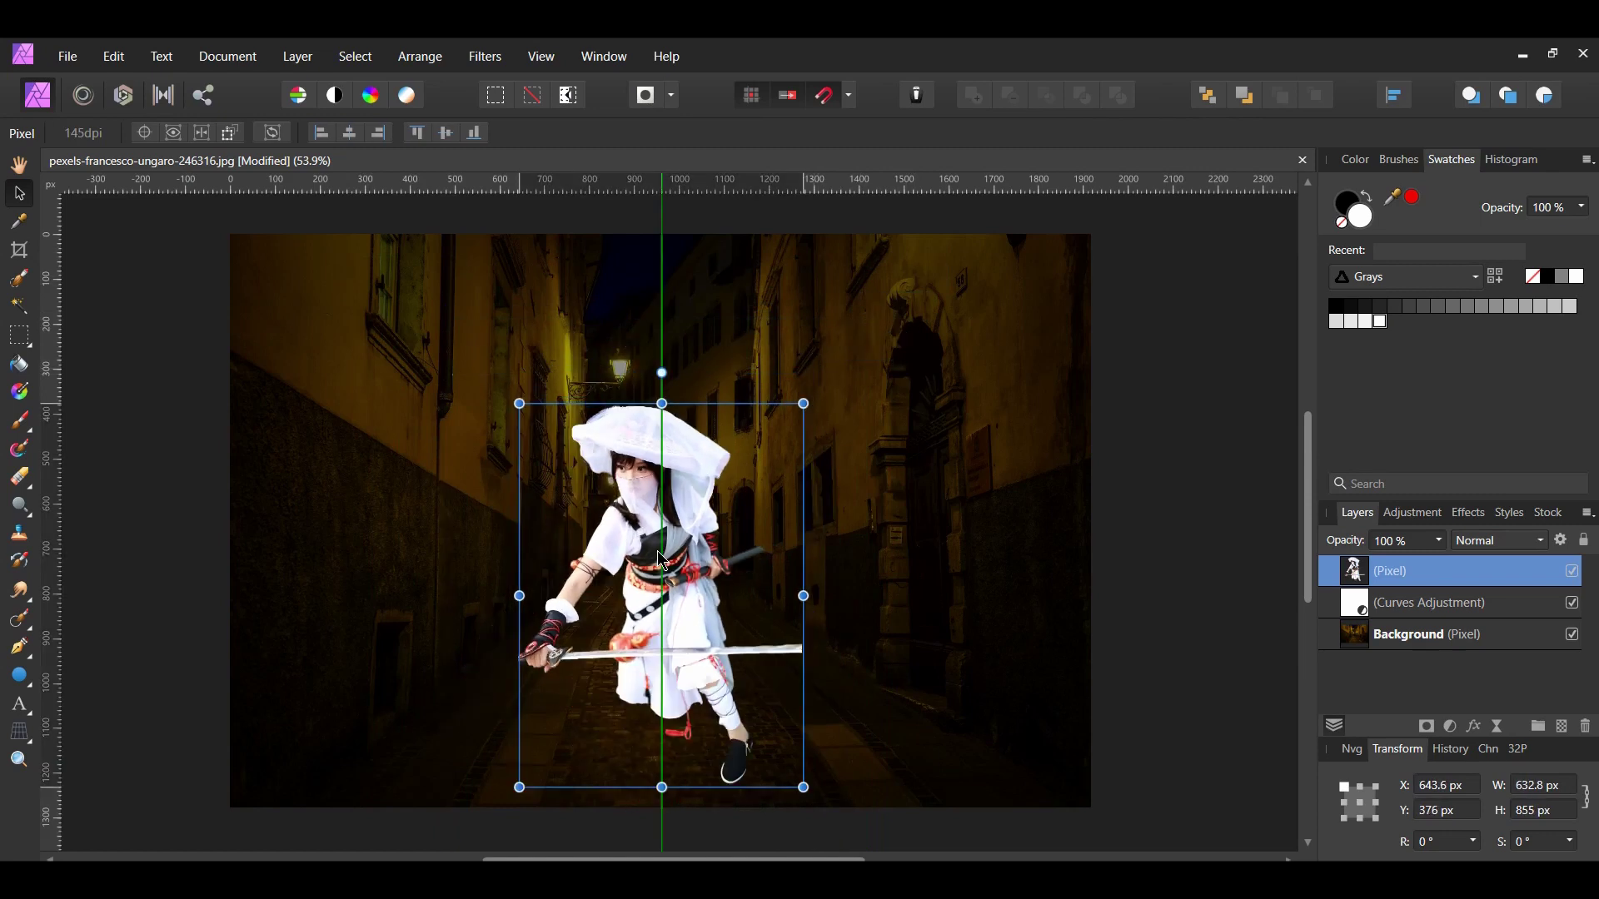
left_click(1164, 635)
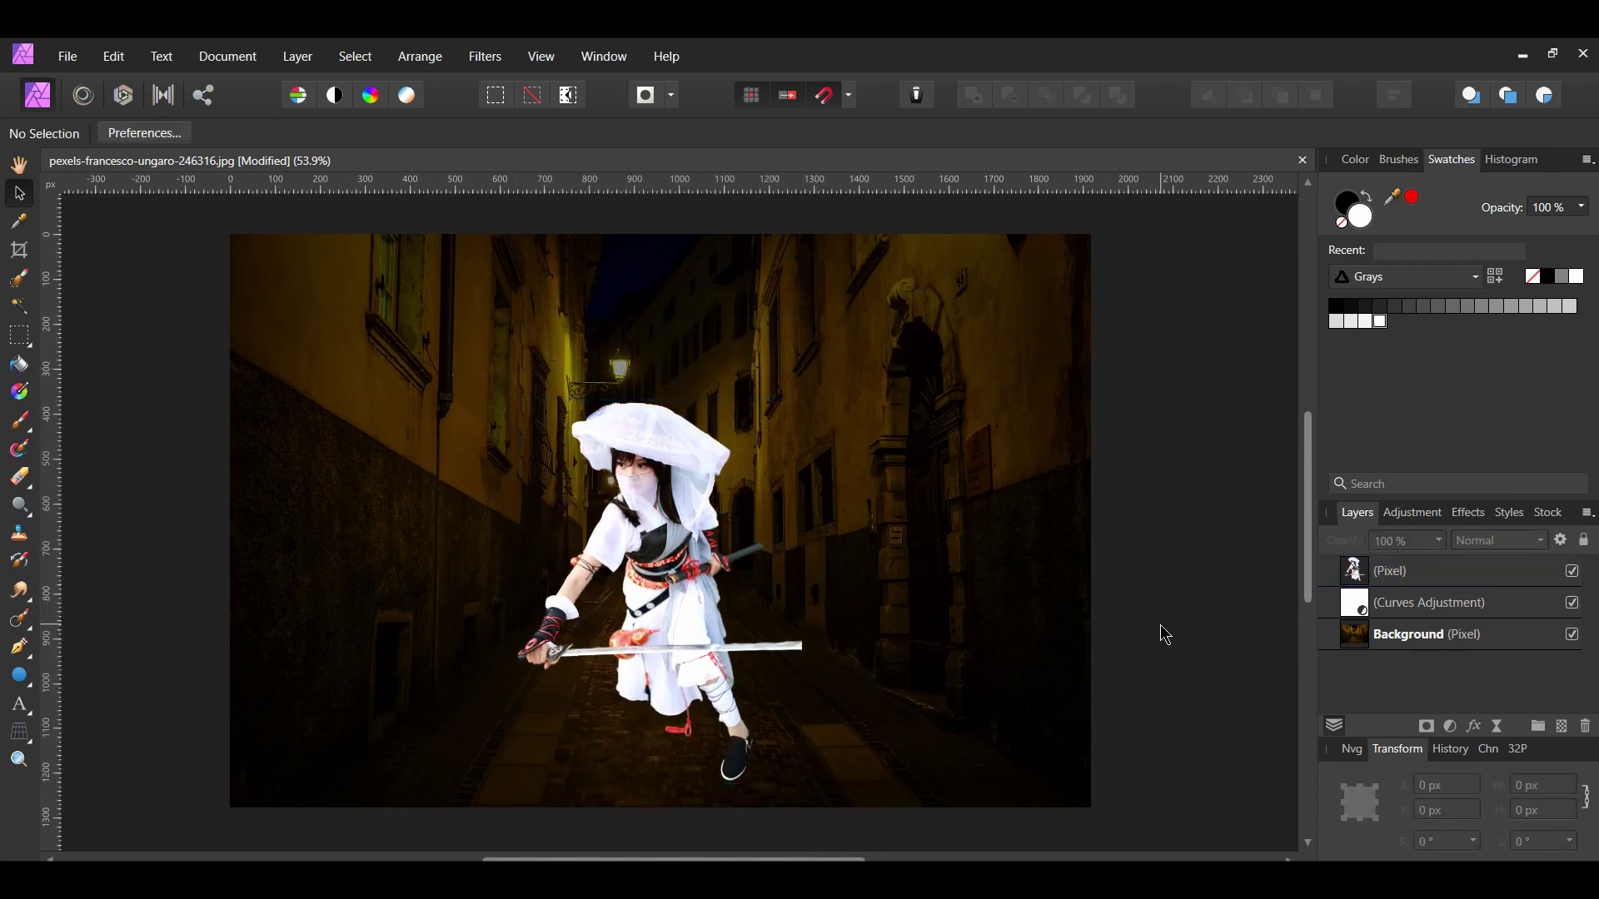
Step: Select the cosplayer layer and invert the pixel selection
left_click(1354, 573)
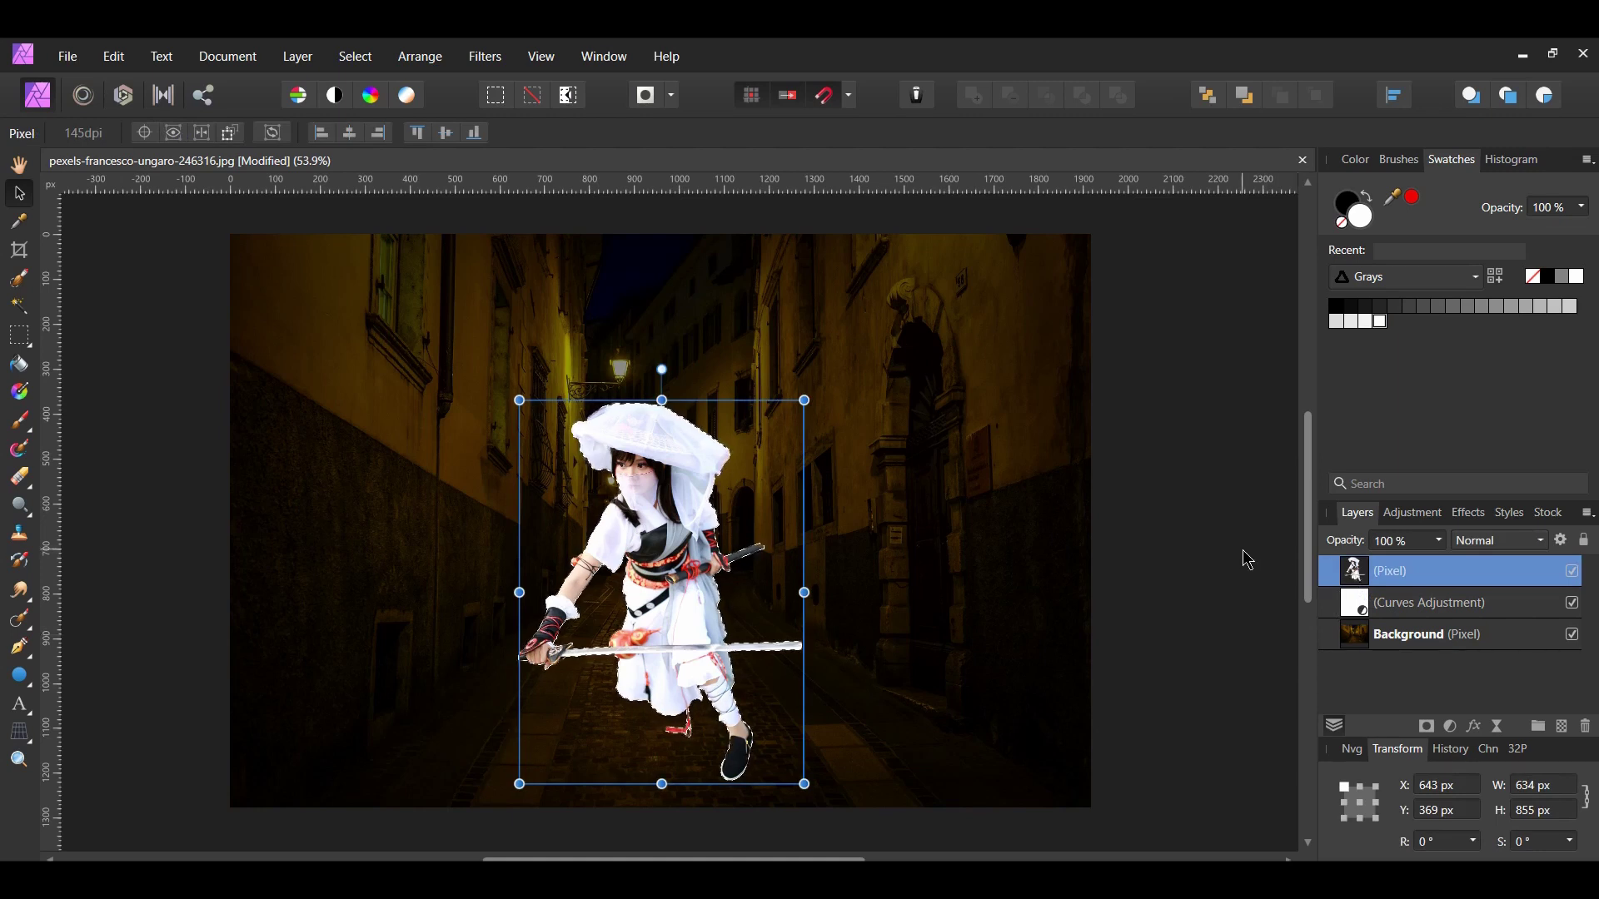
left_click(356, 58)
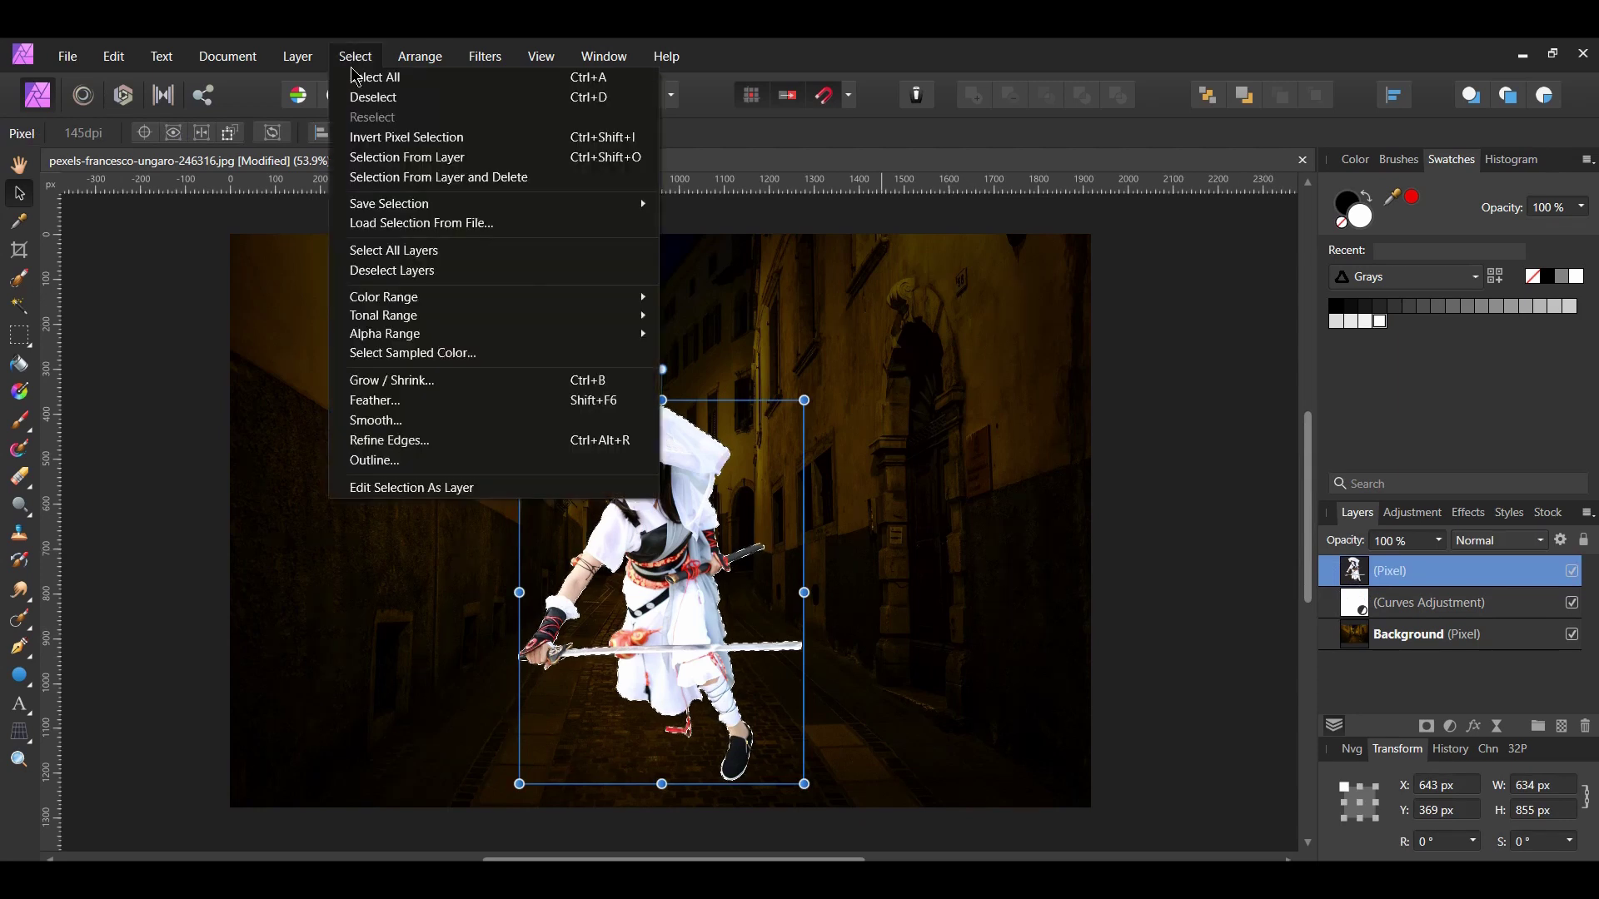
left_click(393, 138)
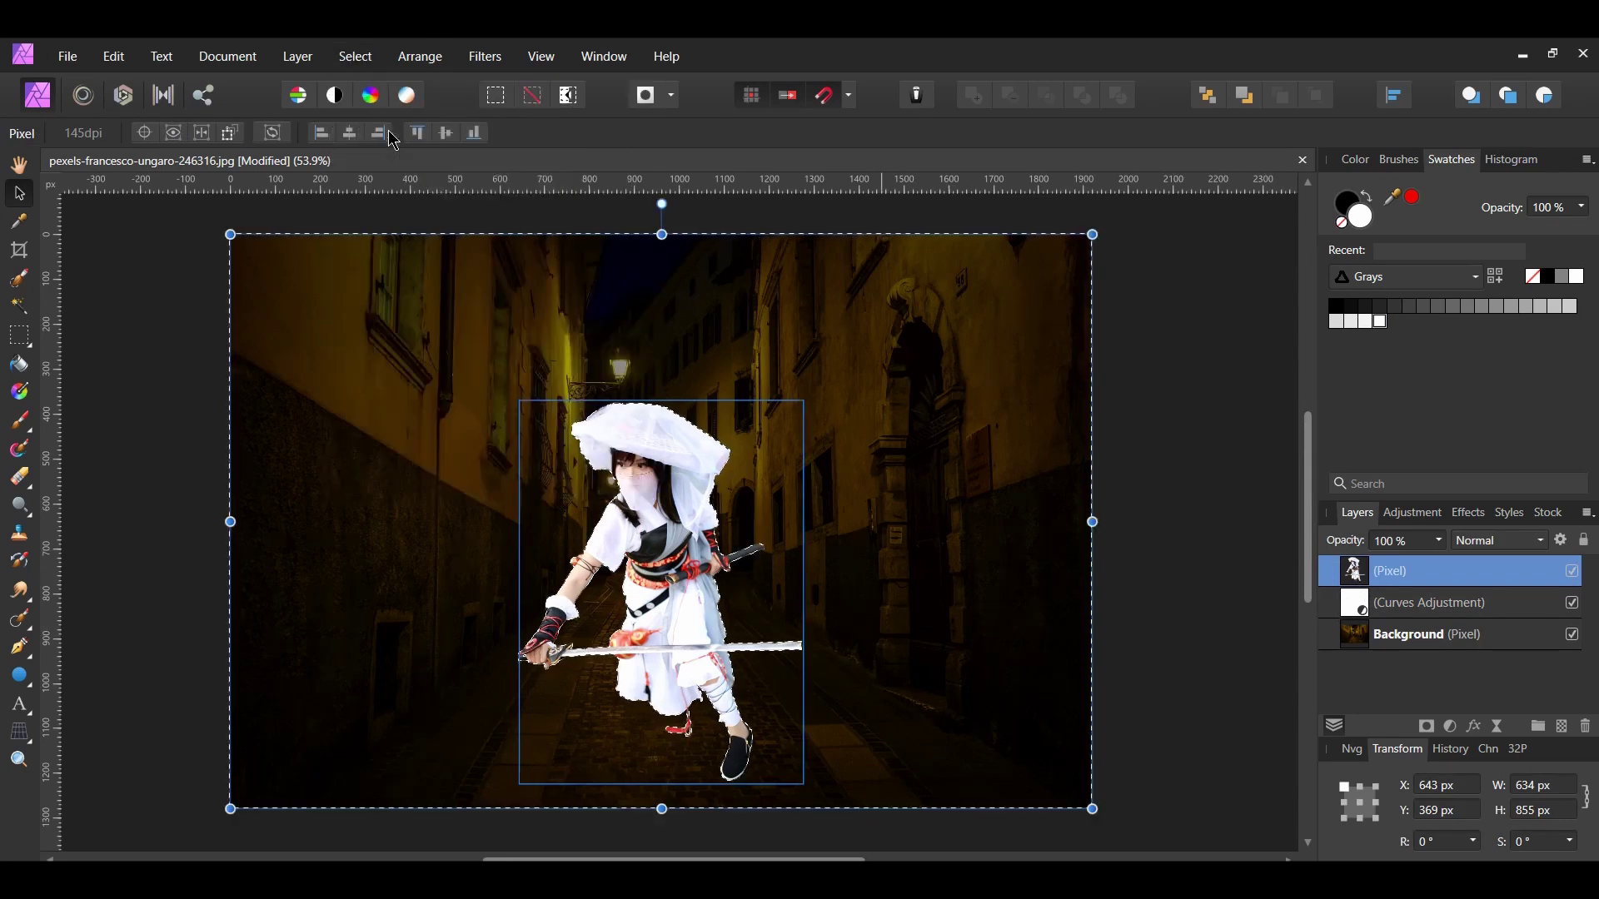
Step: Apply a 1 px Gaussian blur to the figure, then deselect
left_click(485, 56)
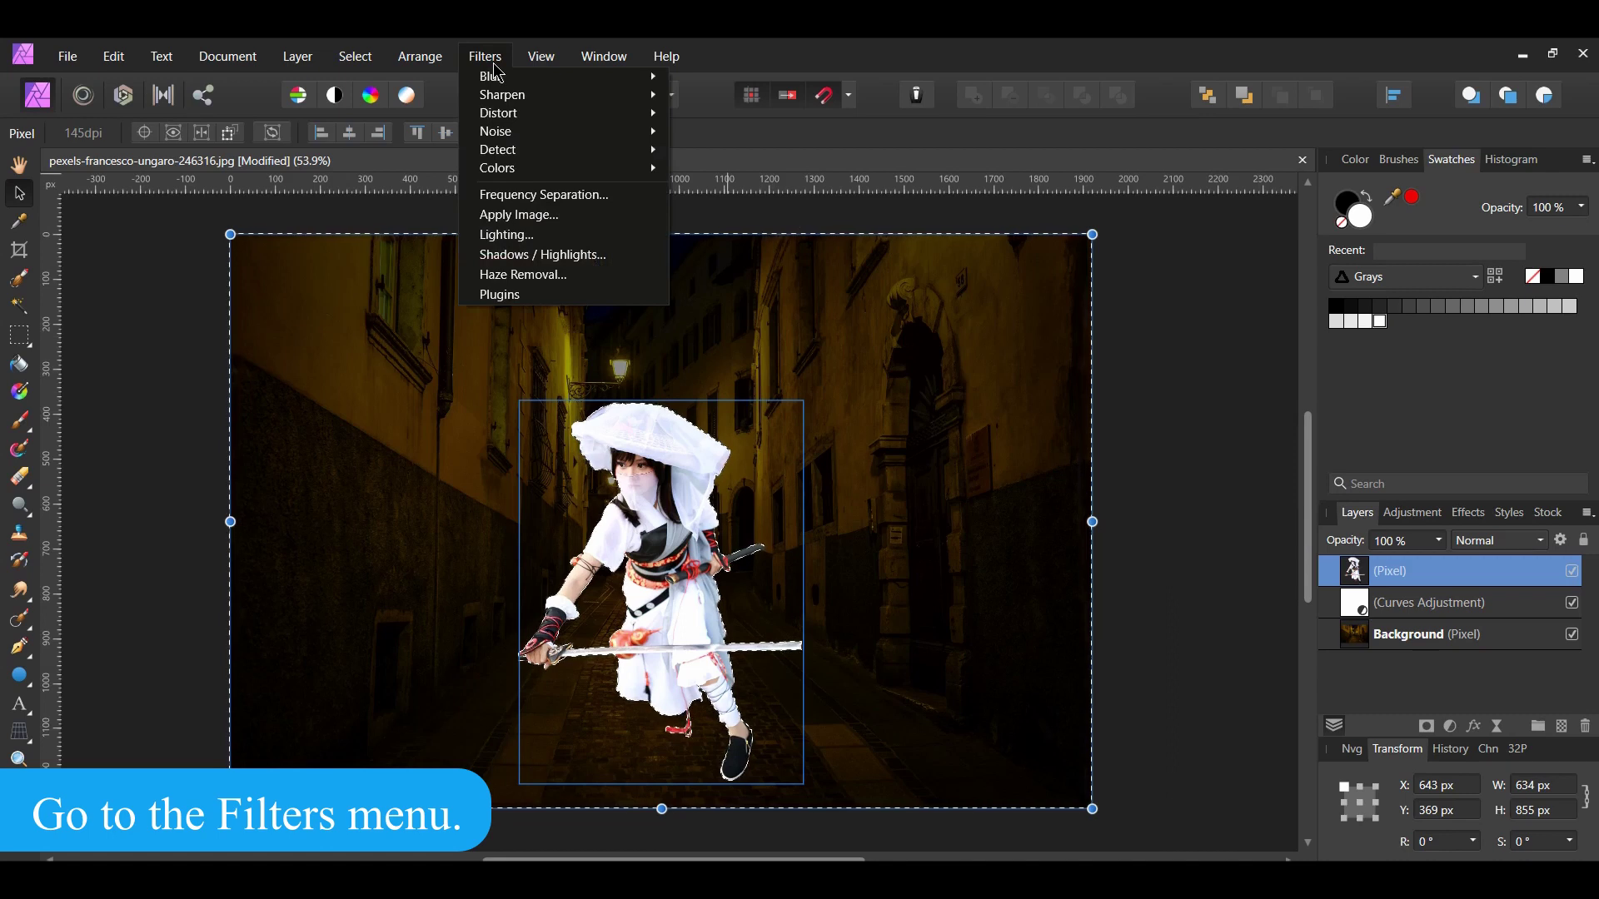
mouse_move(510, 82)
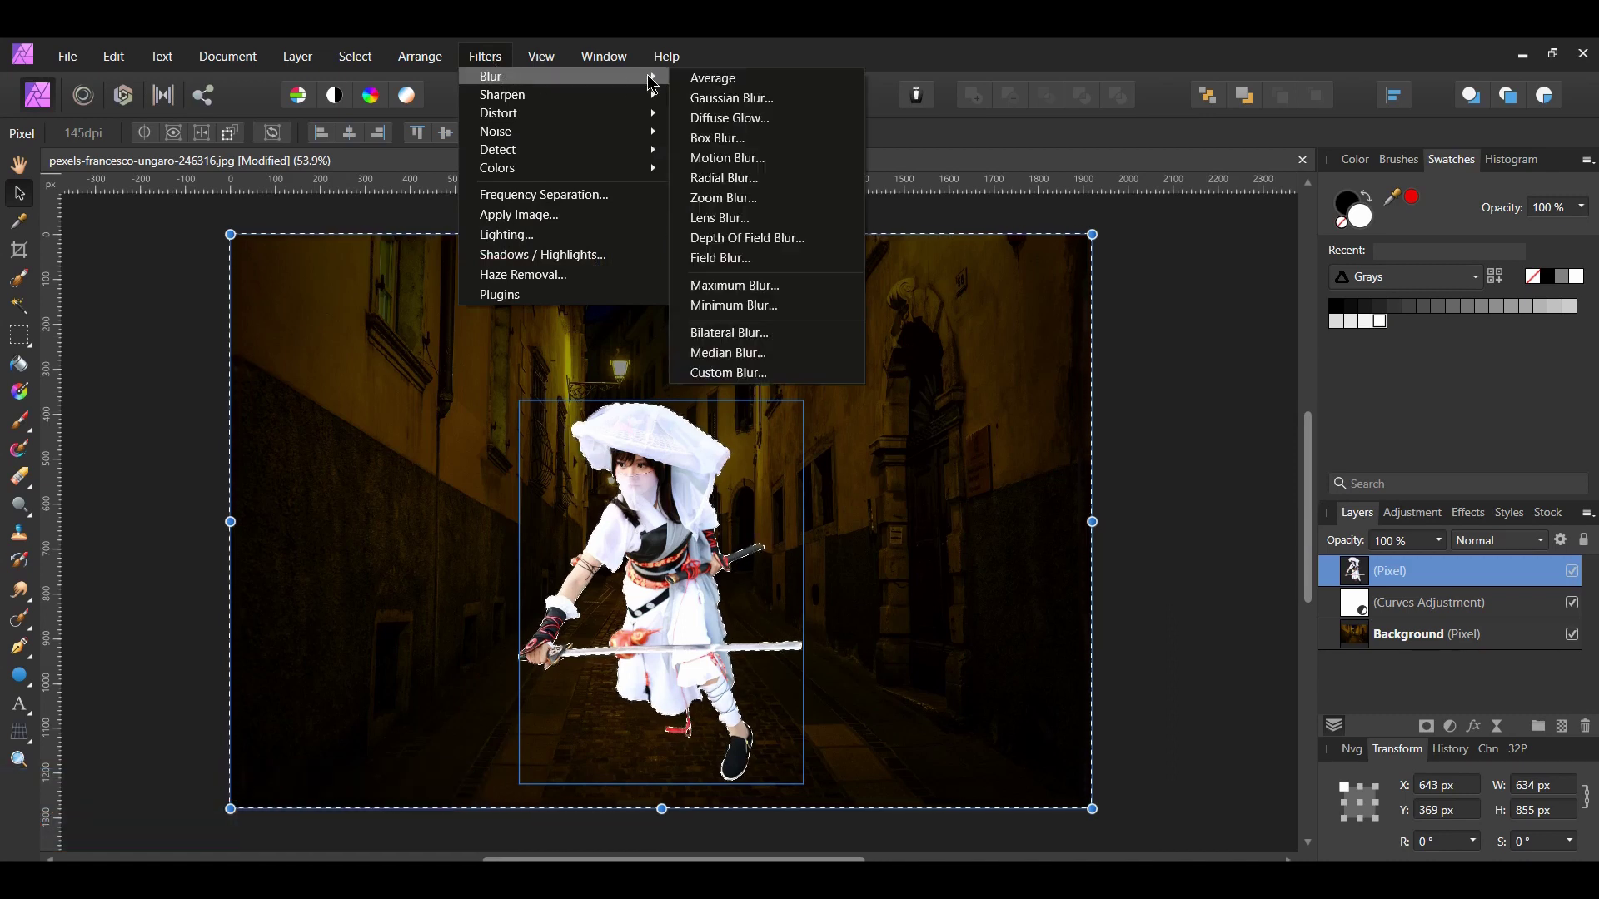
left_click(714, 98)
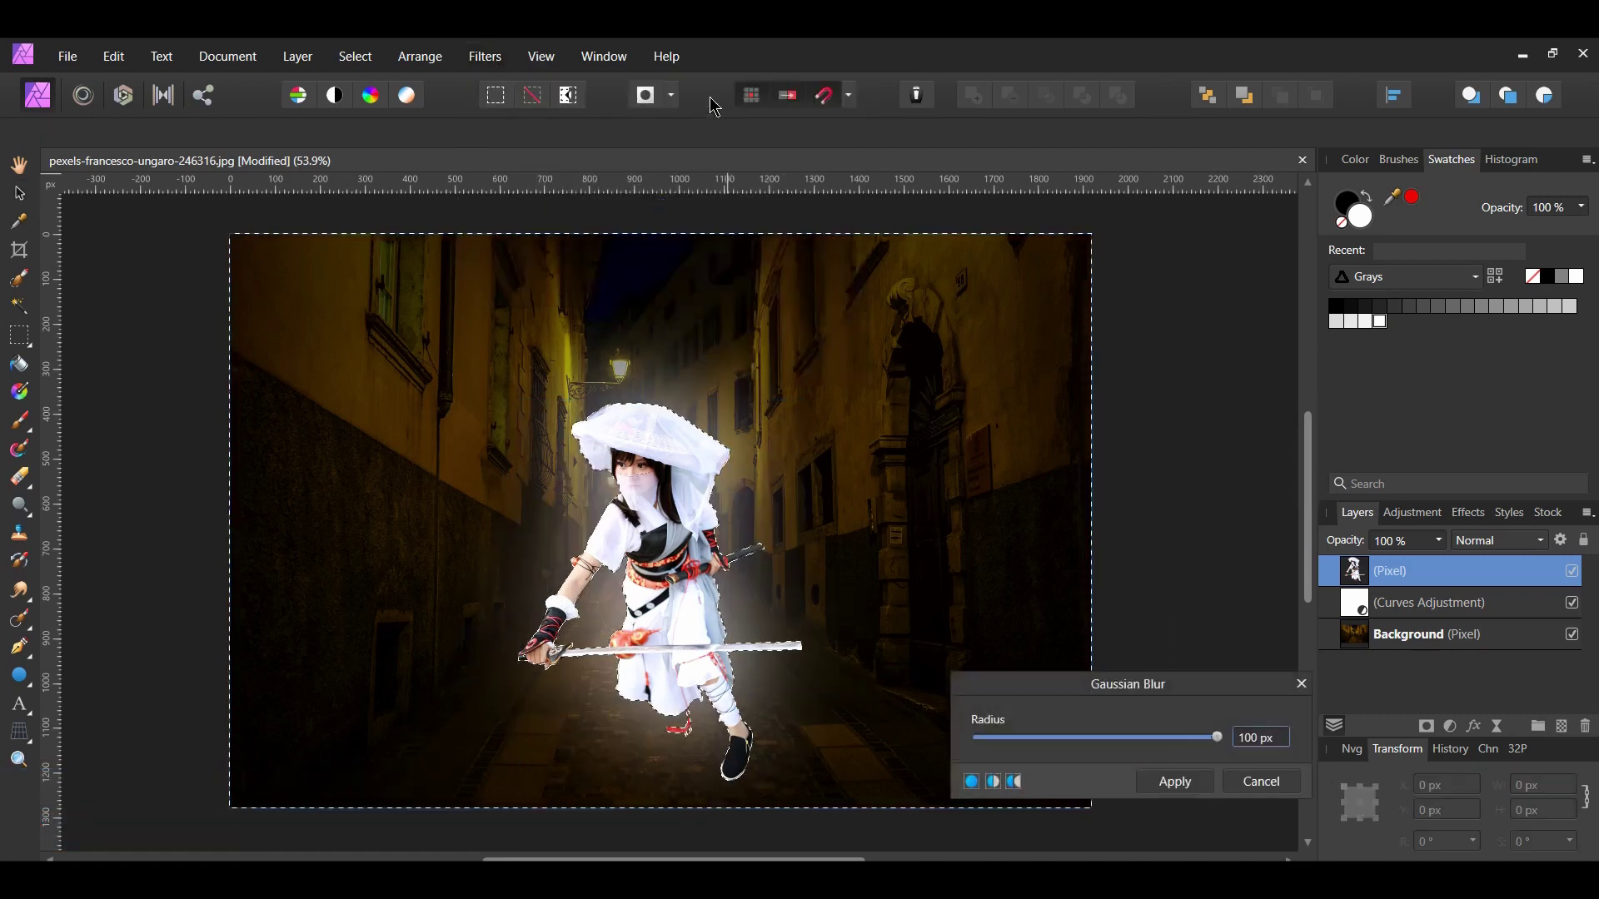
left_click(1281, 738)
type("1")
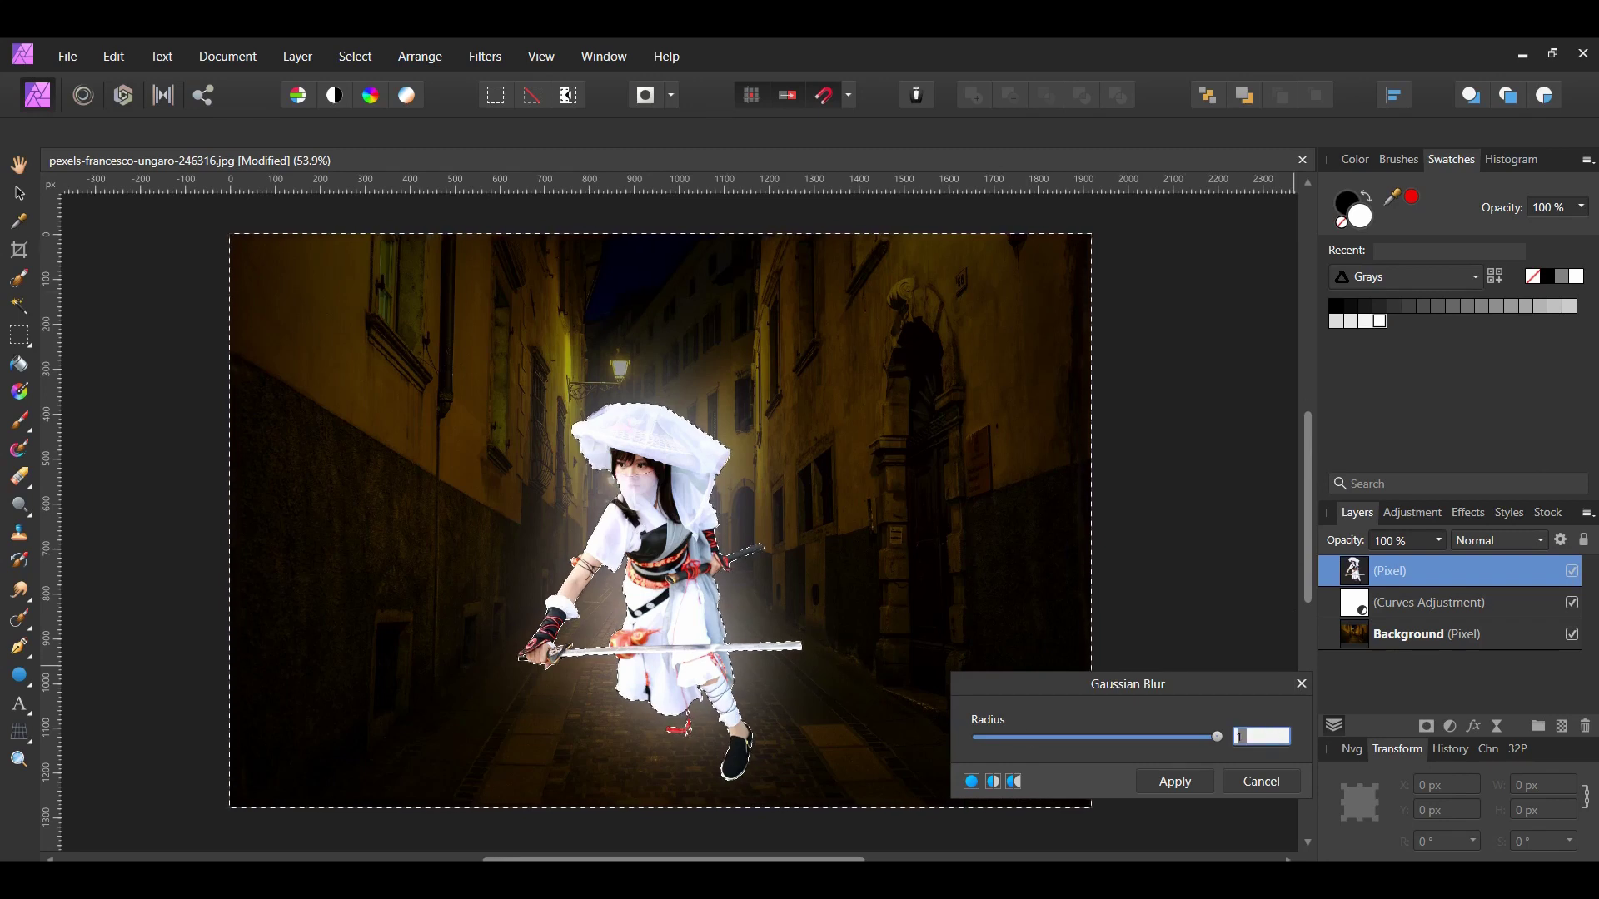
key("Return")
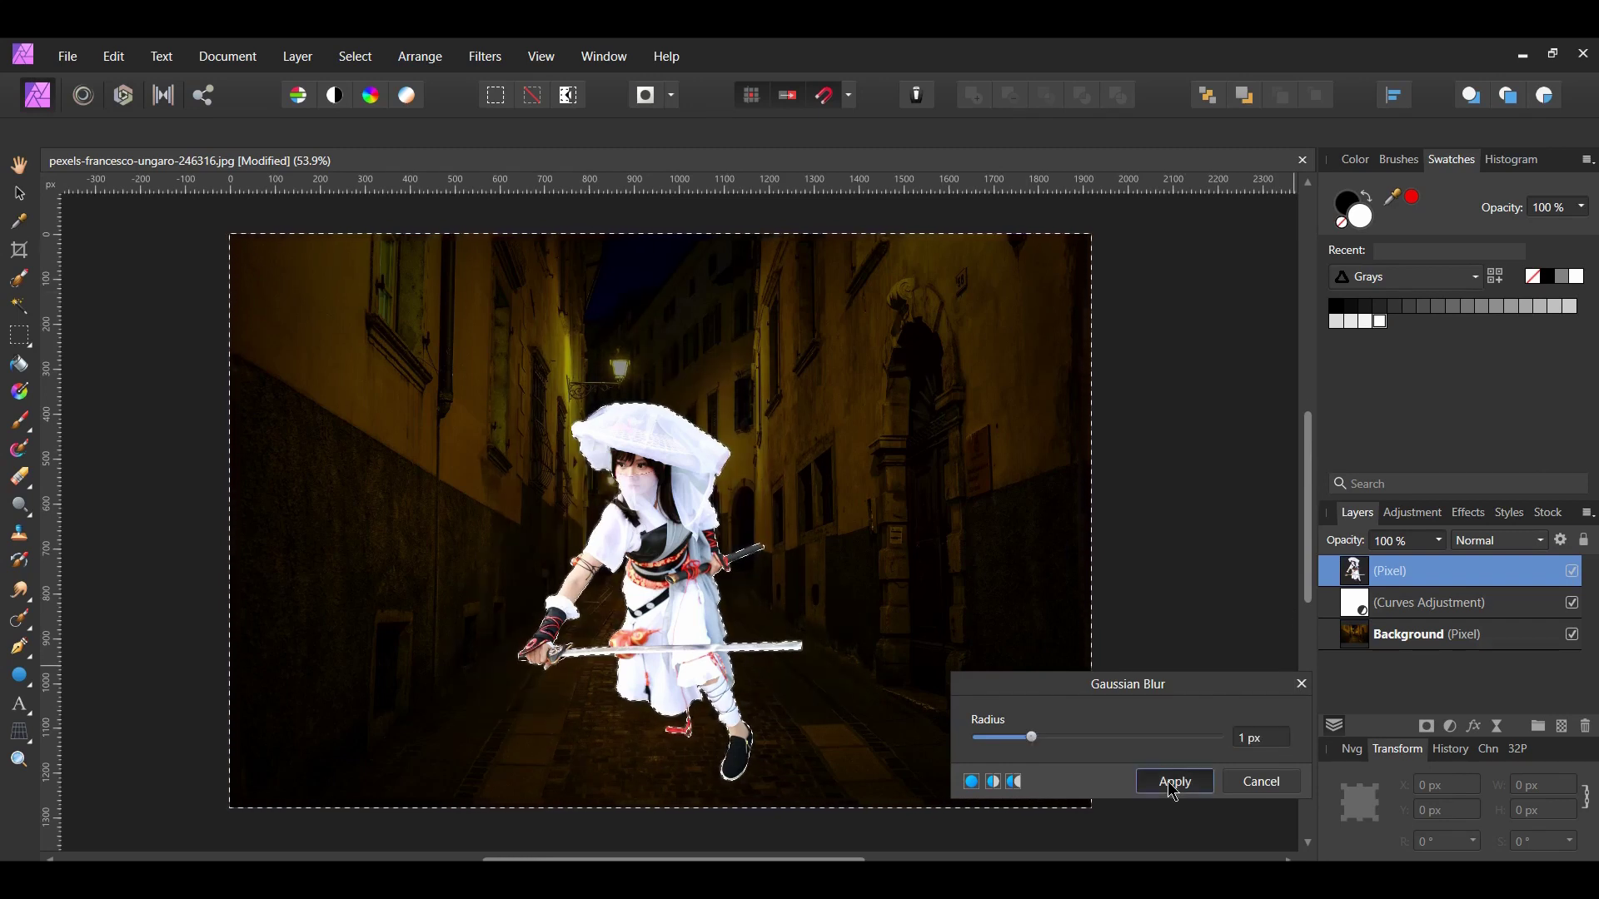
left_click(1174, 781)
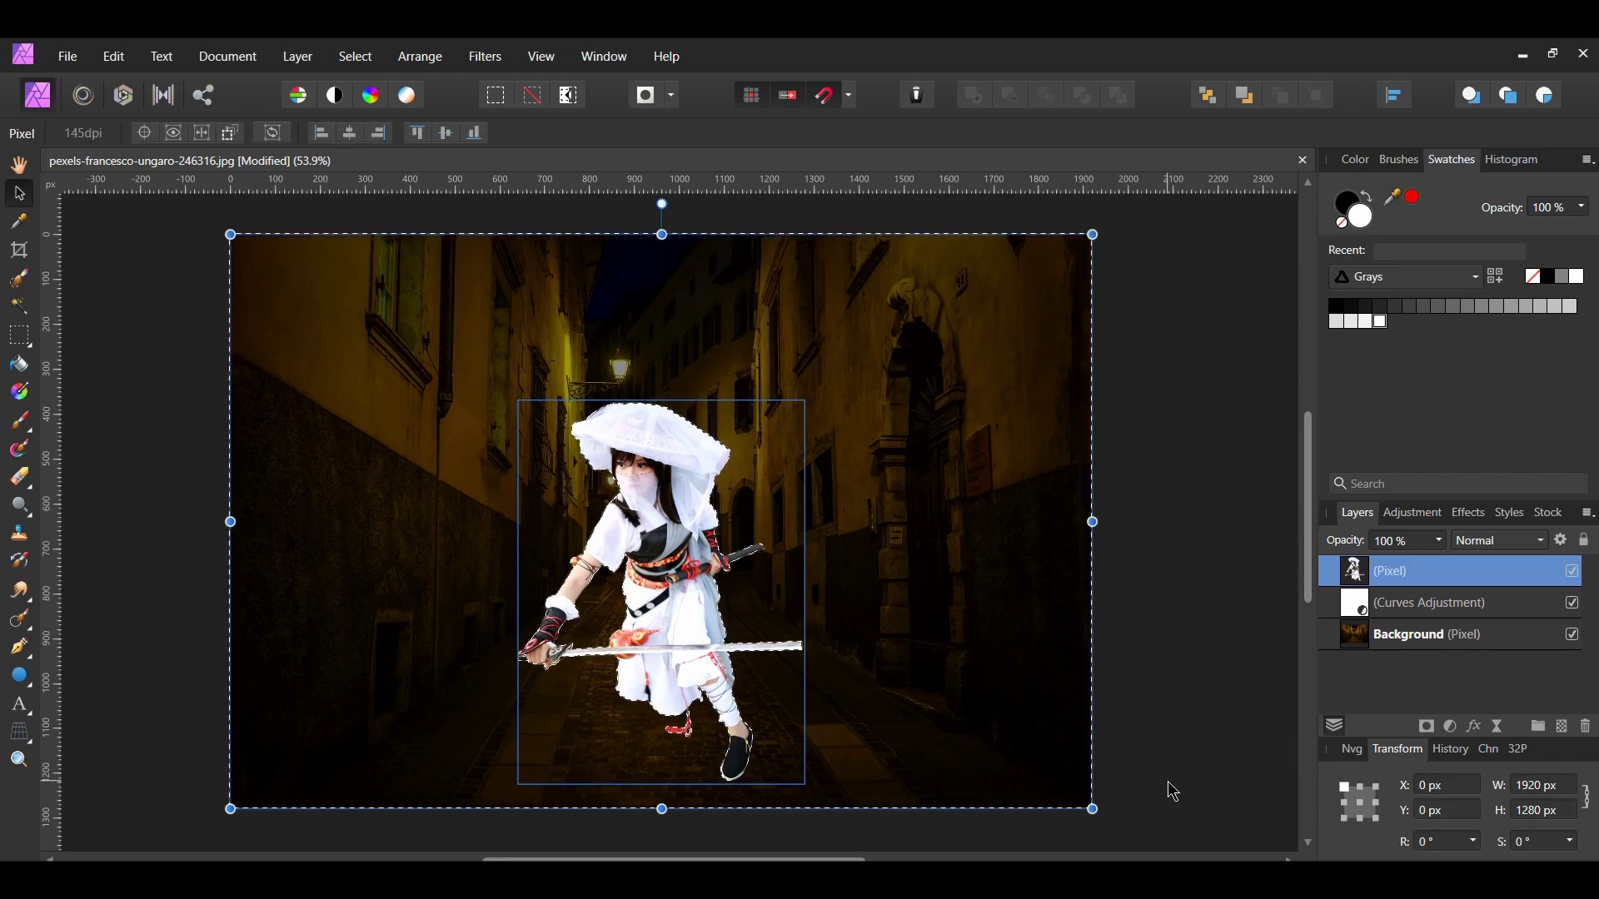
key("ctrl+d")
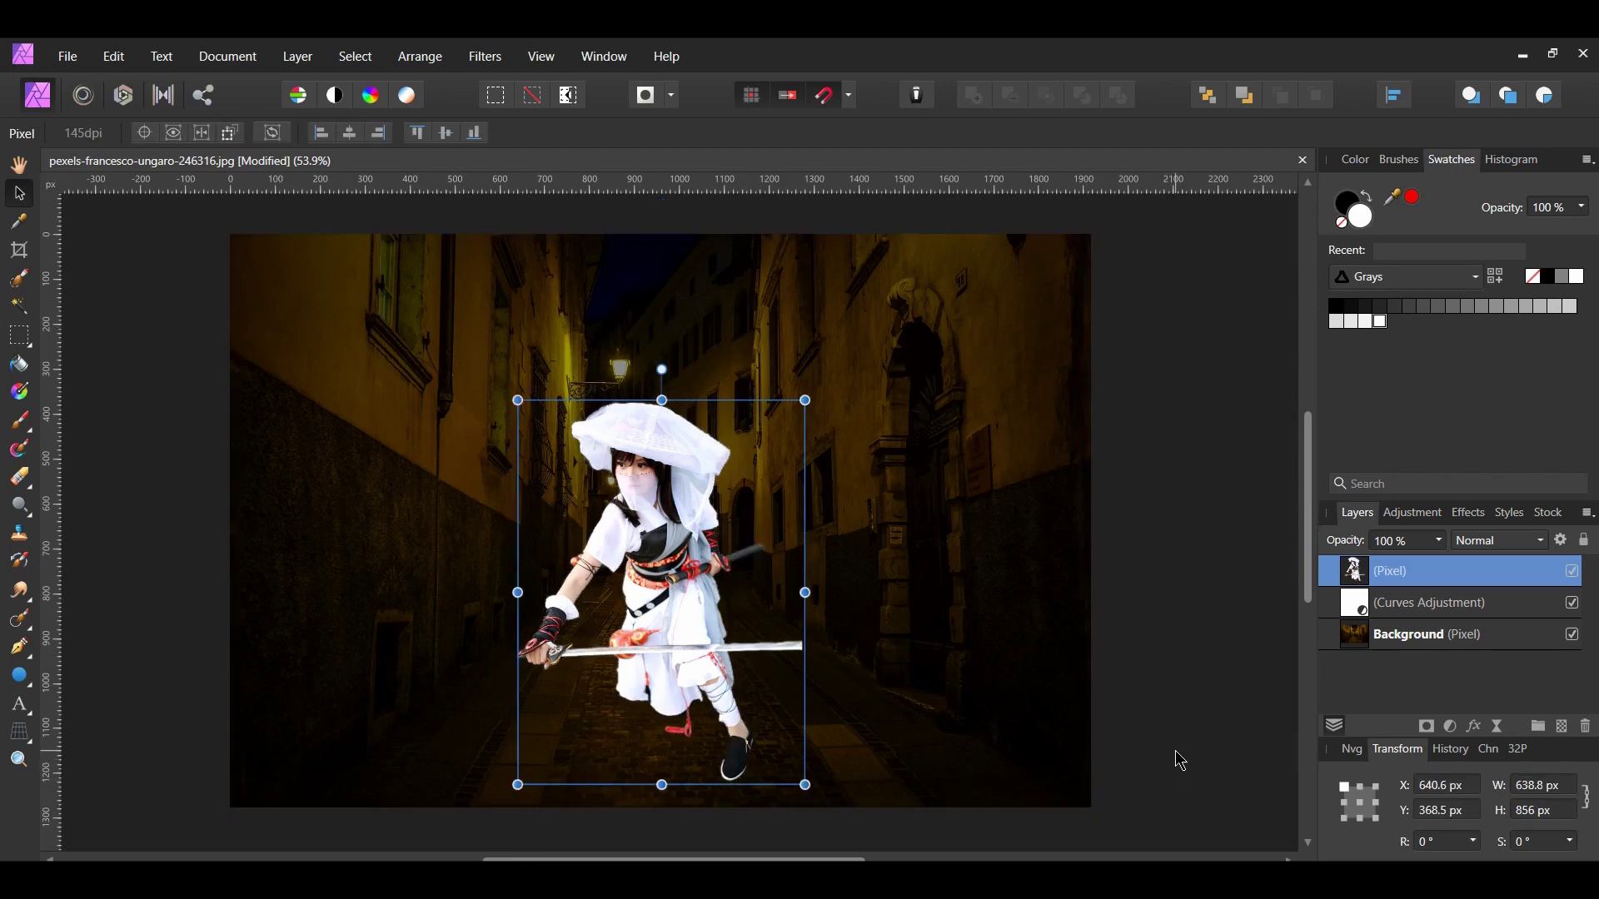
Step: Duplicate the figure layer twice
left_click(355, 56)
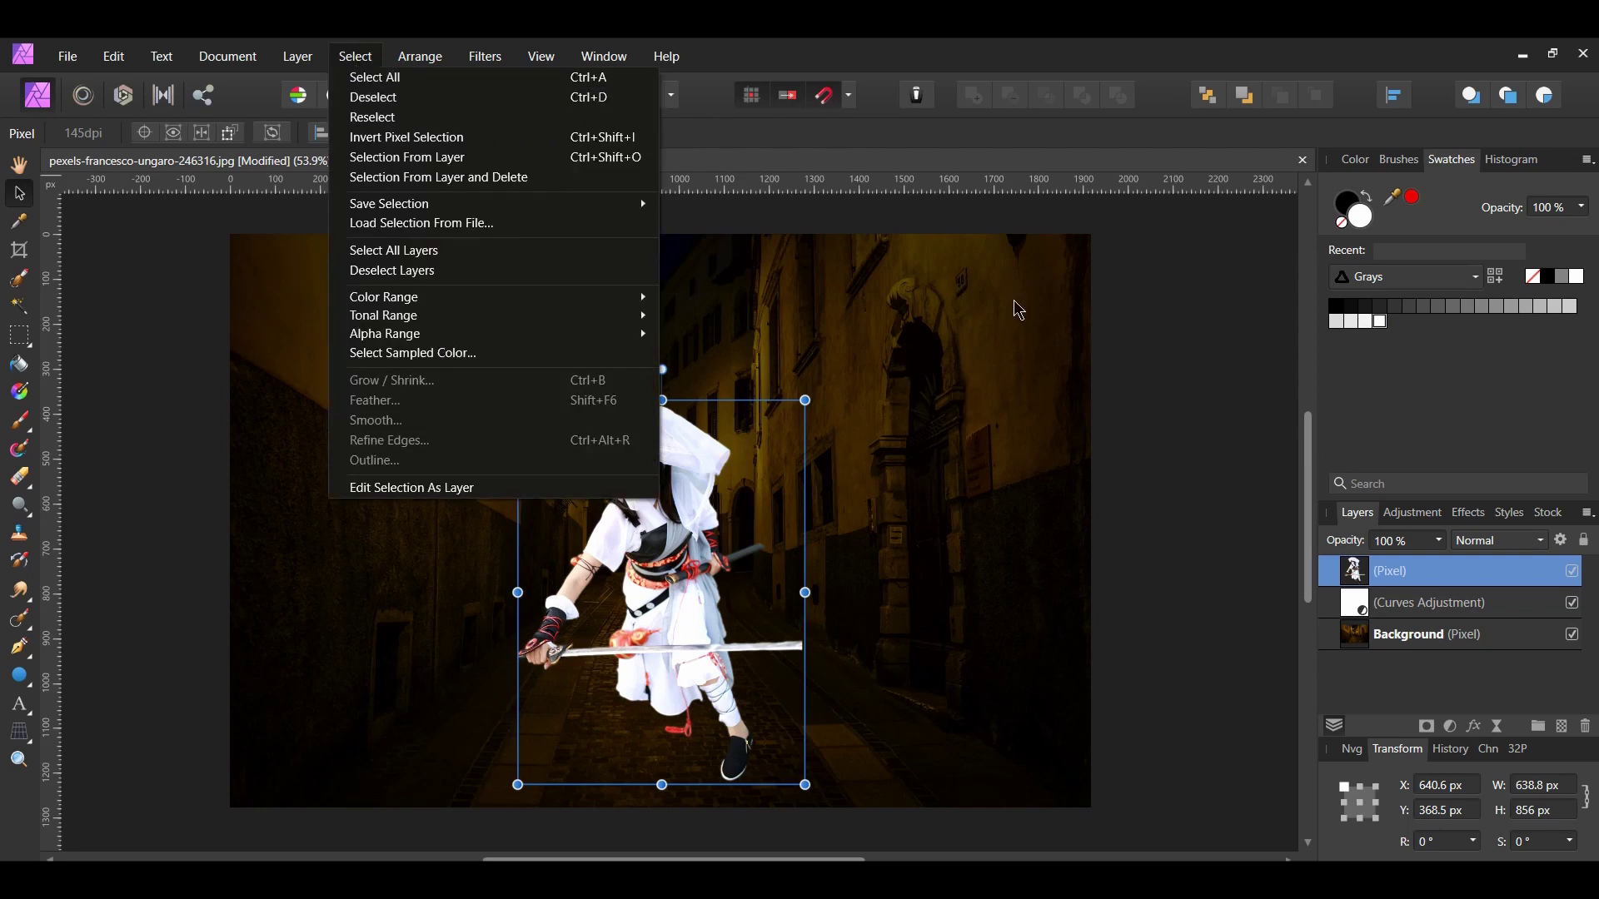
left_click(1179, 446)
key("ctrl+z")
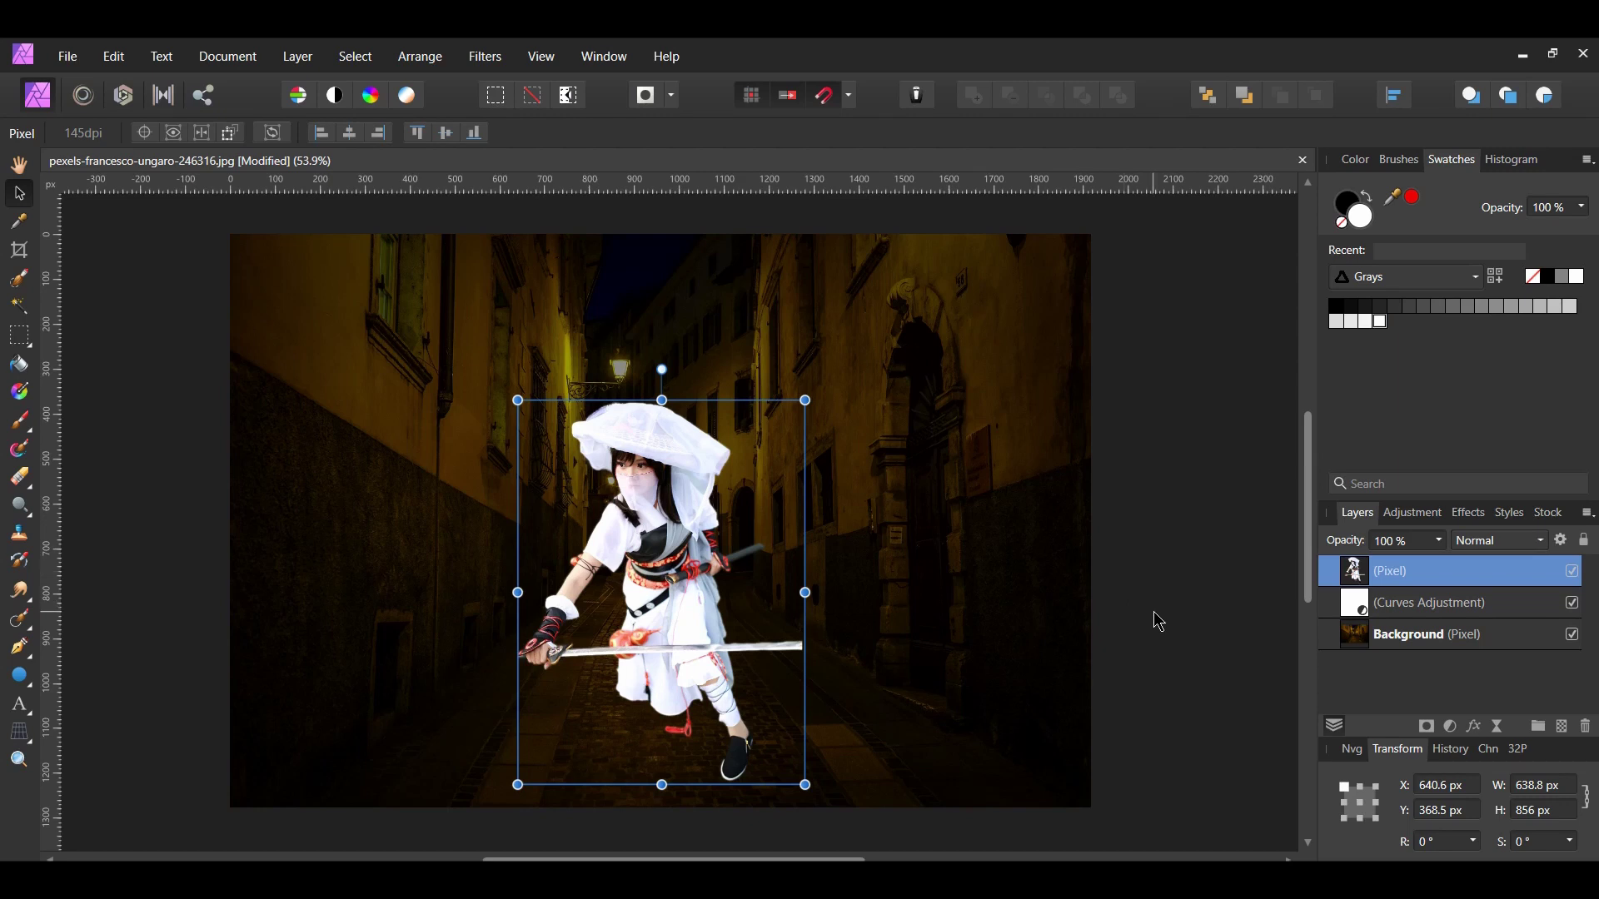
key("ctrl+shift+n")
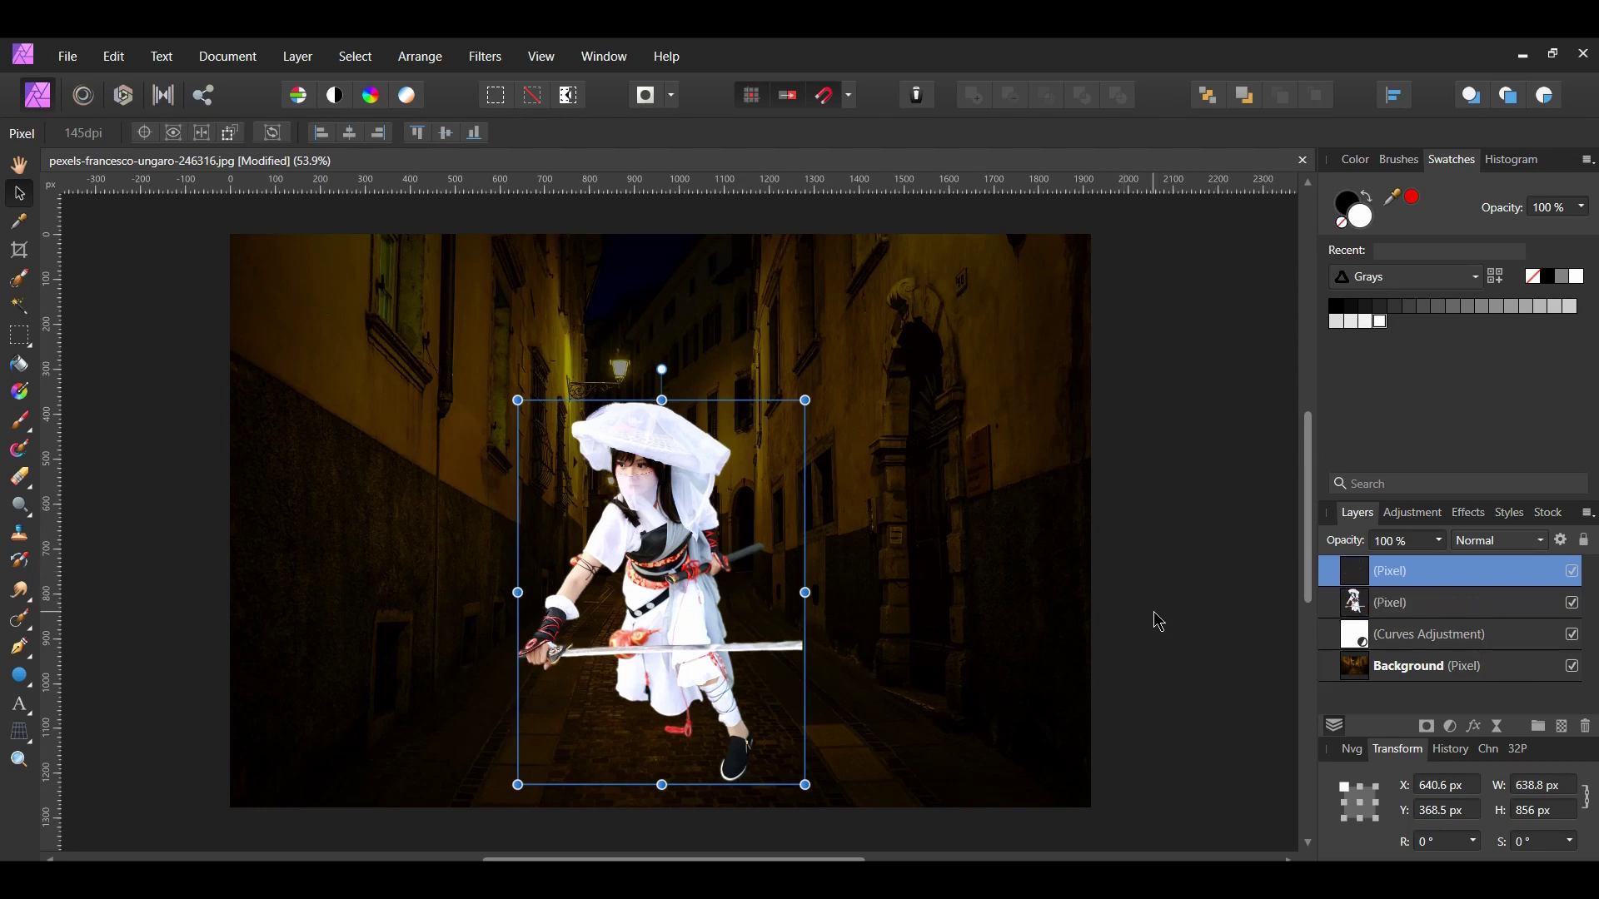
key("ctrl+j")
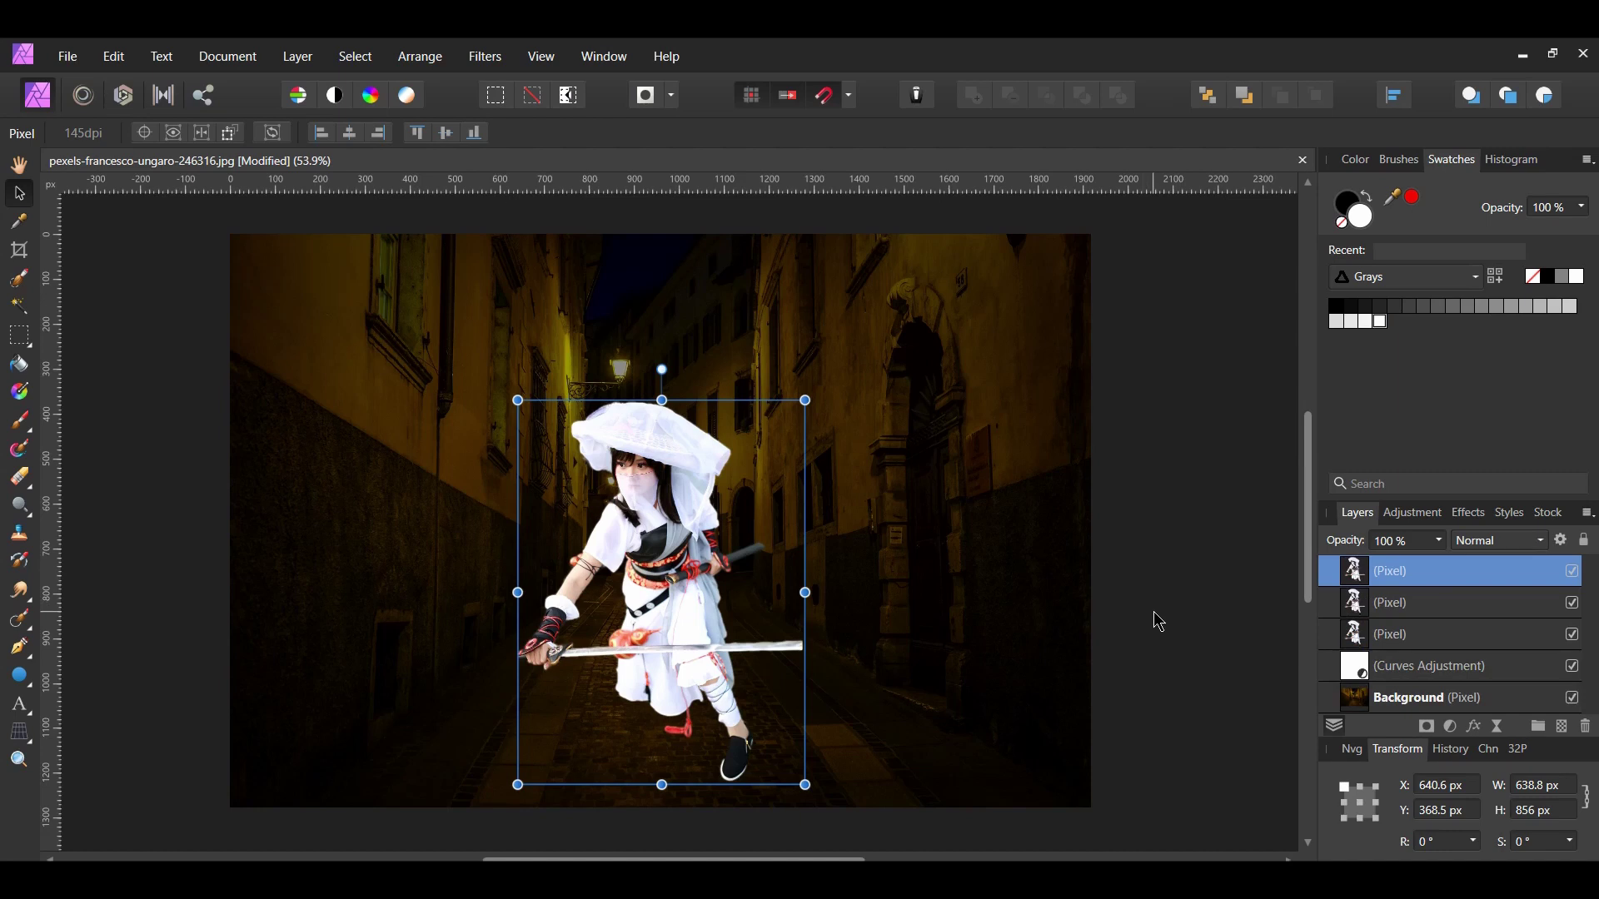
Step: Rename the copies Motion Blur, Luminosity and Glow, and hide Glow and Luminosity
double_click(1413, 636)
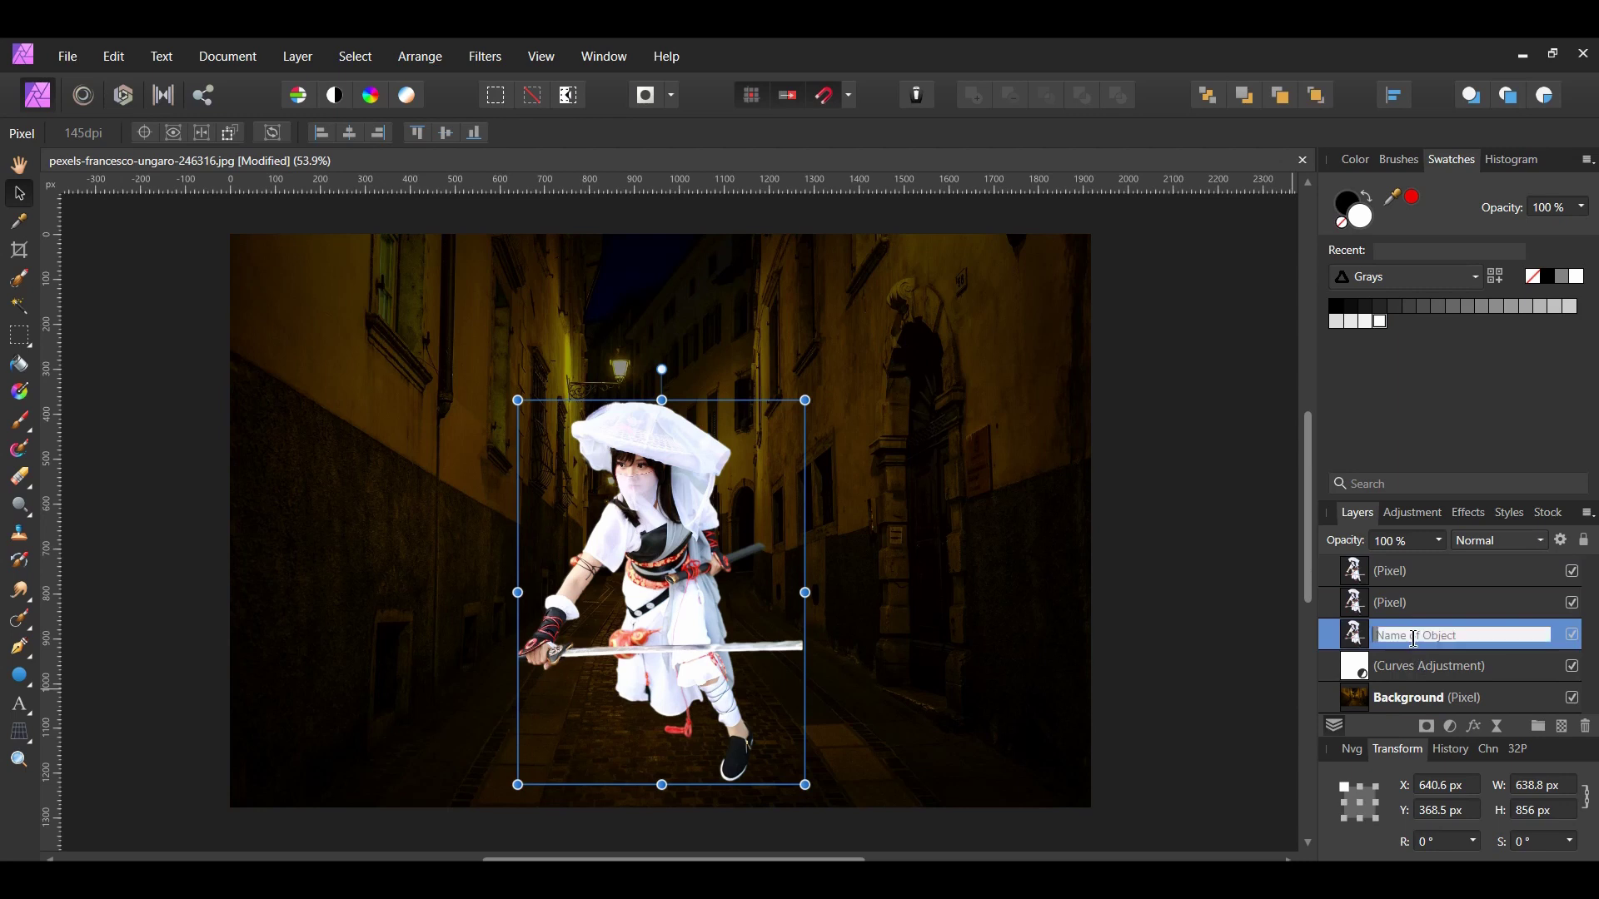
type("Motion Blur")
key("Return")
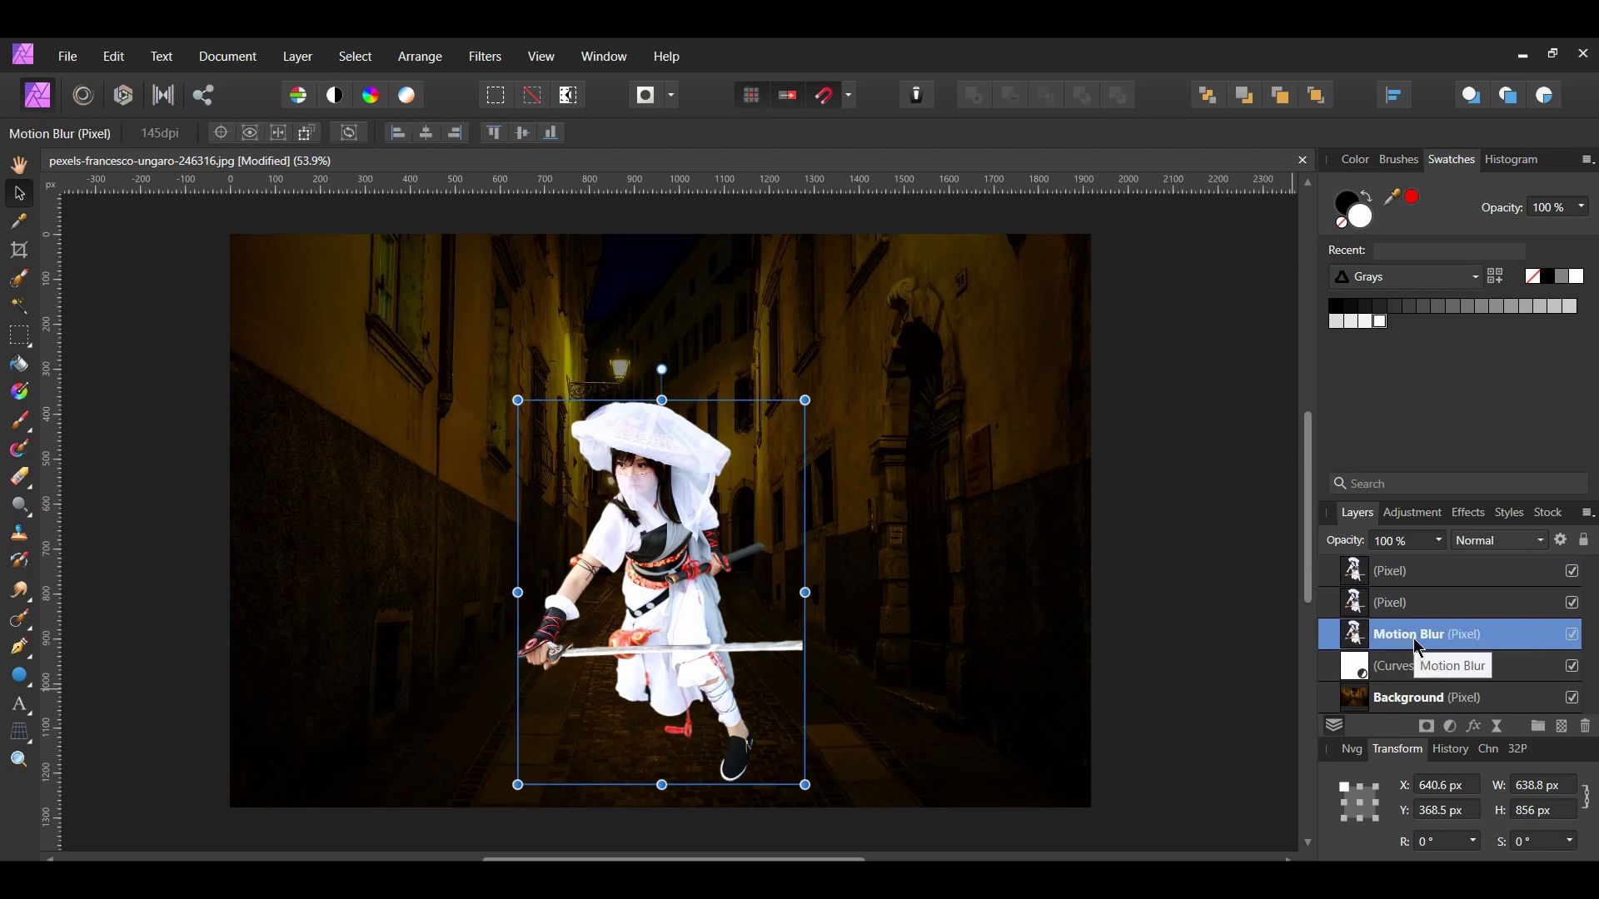
double_click(1413, 609)
type("Luminosity")
key("Return")
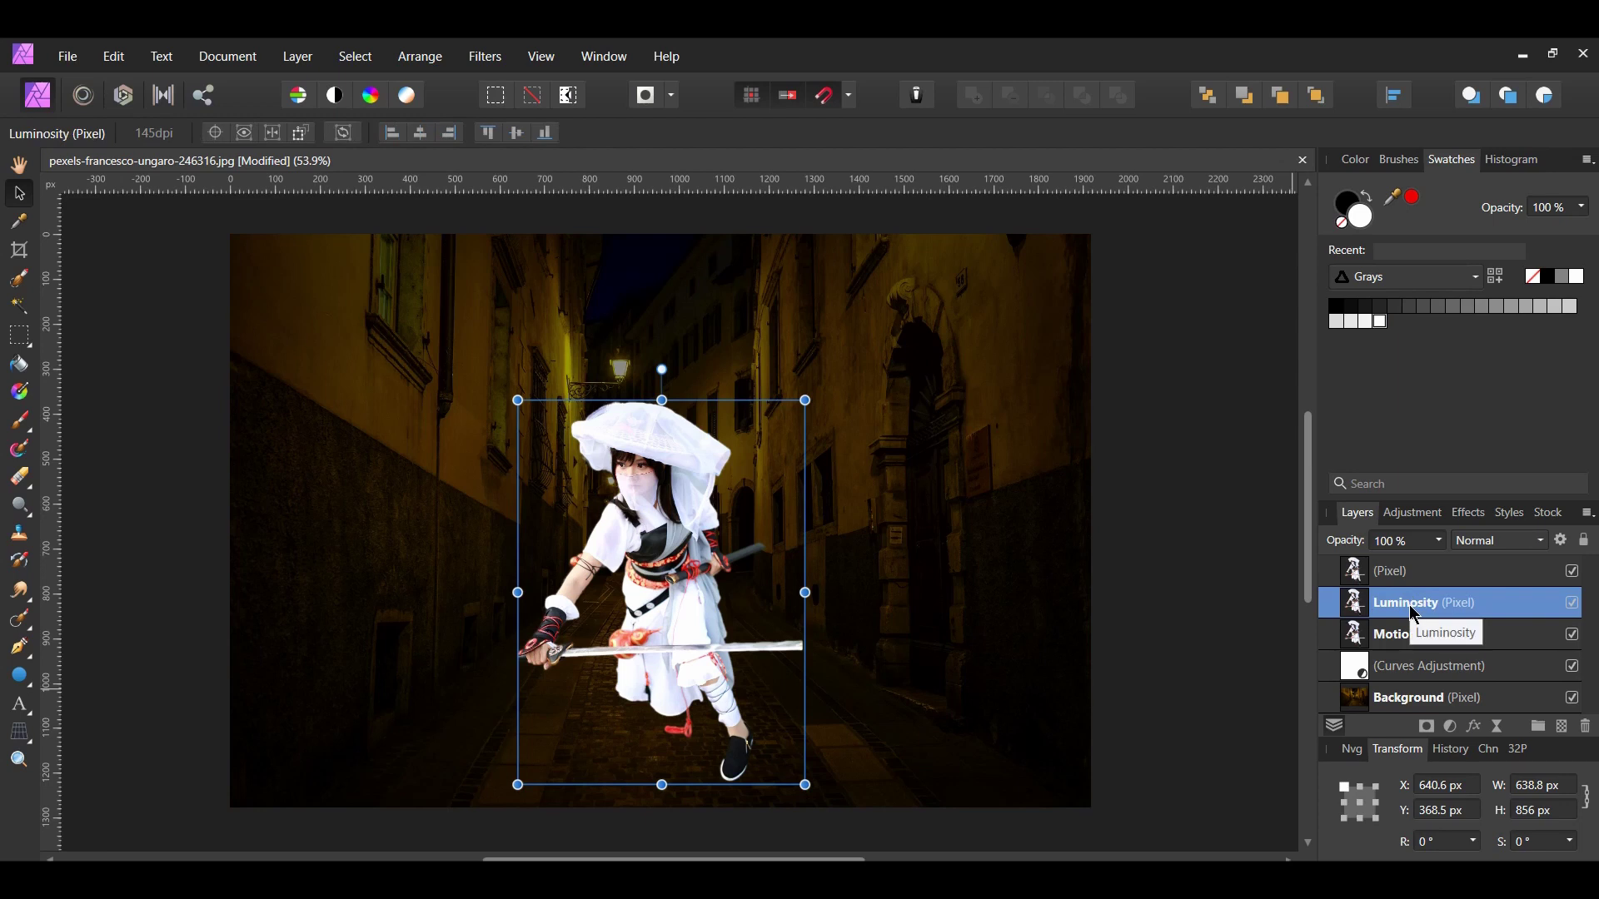
double_click(1451, 572)
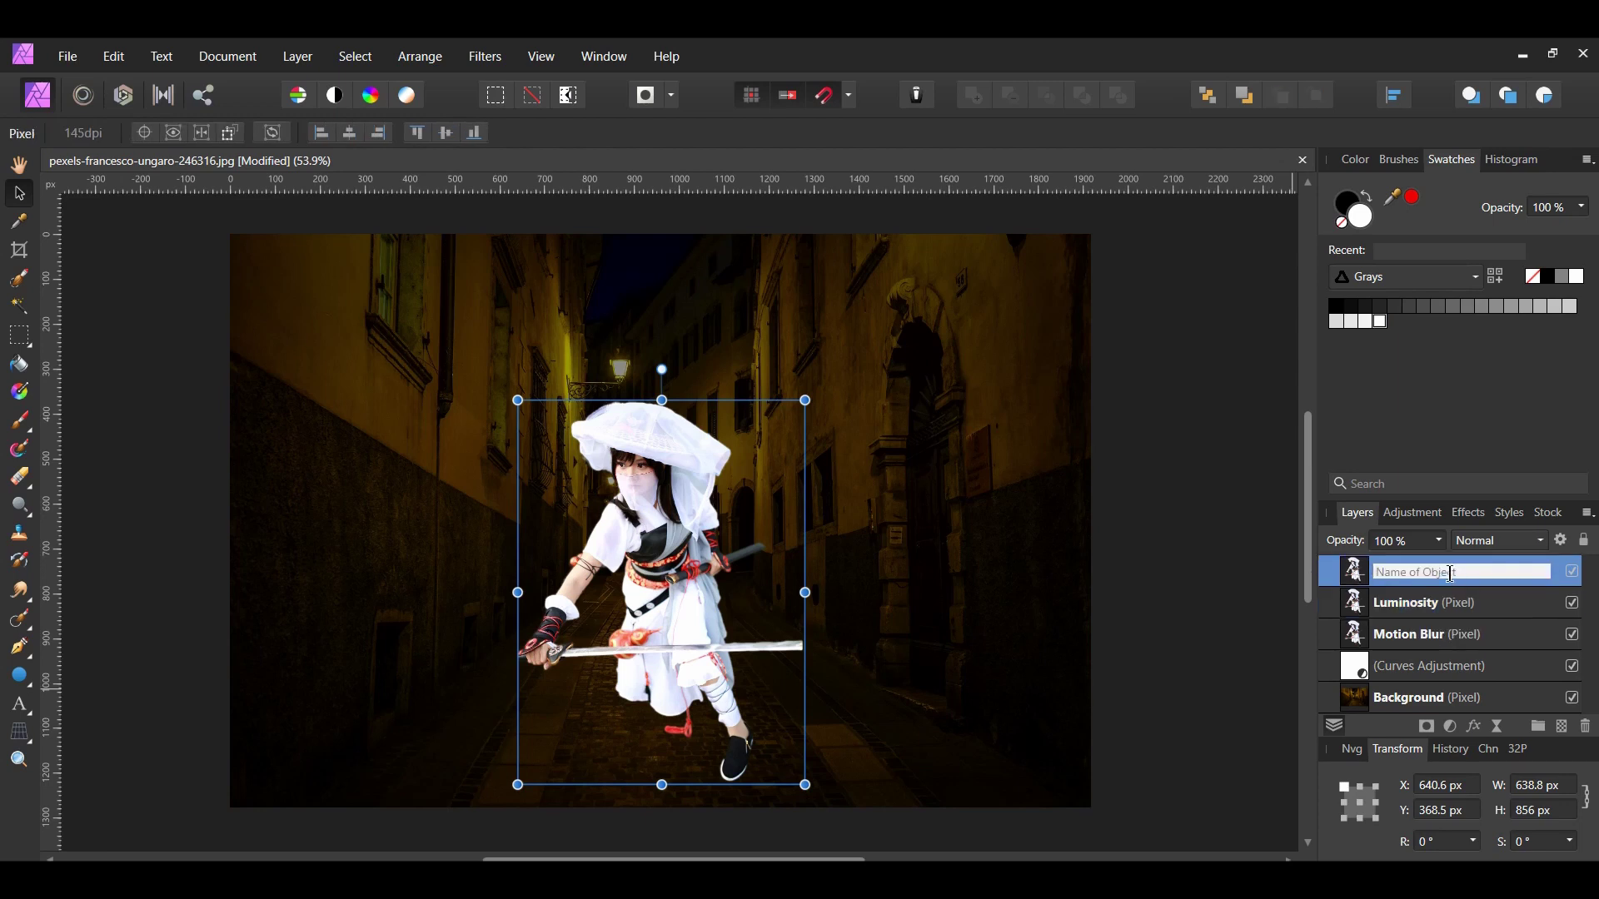
type("Glow")
key("Return")
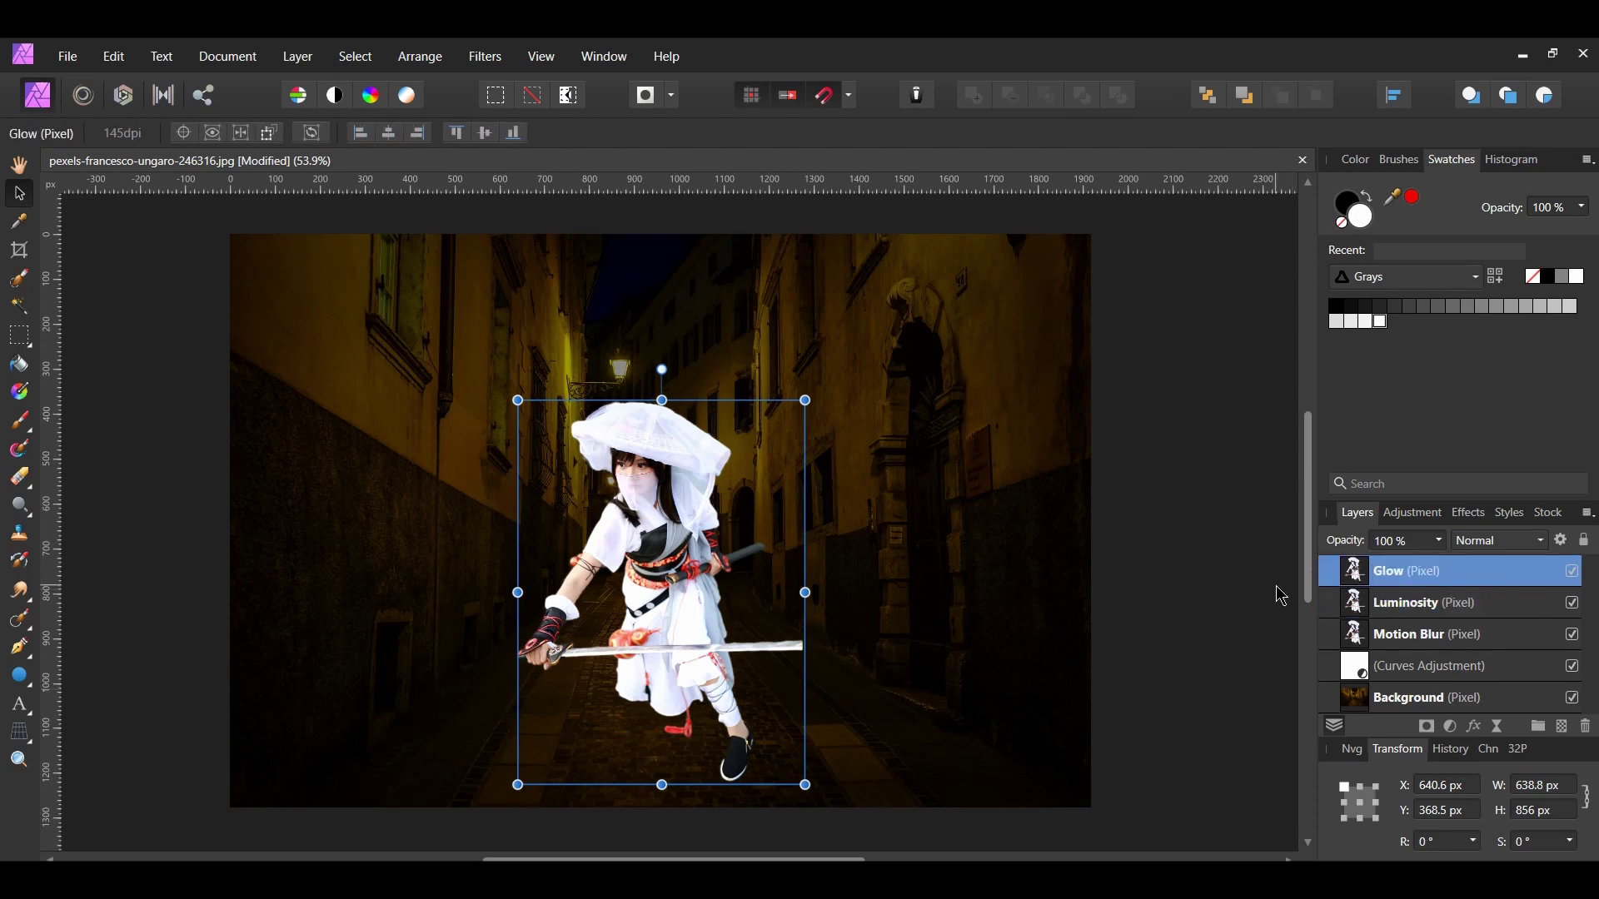
left_click(1545, 619, "shift")
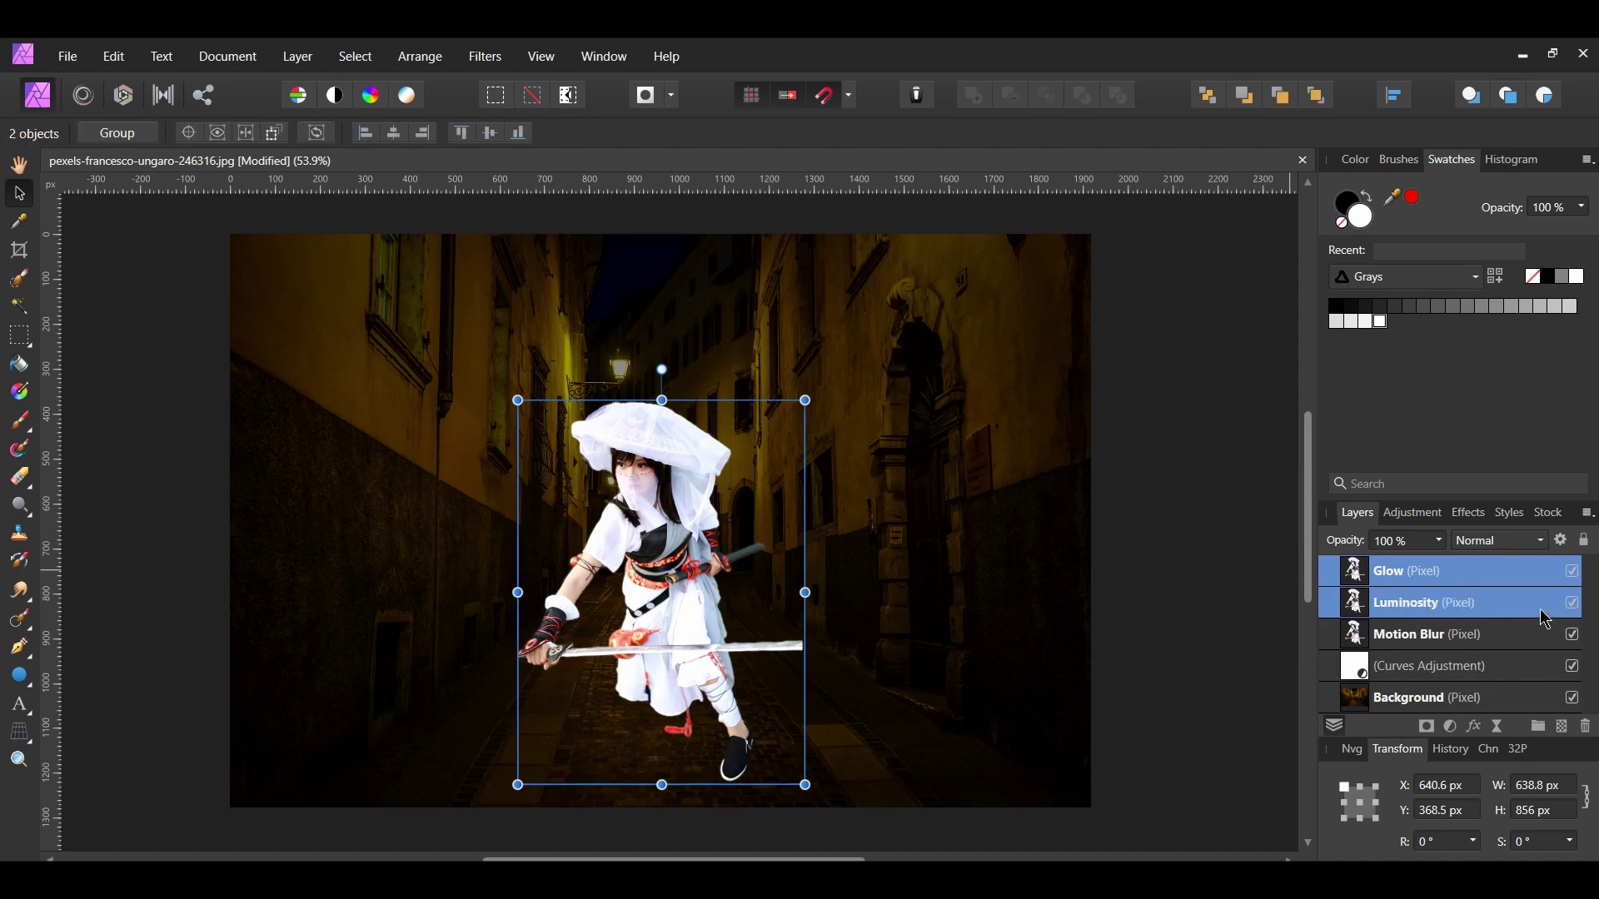
left_click(1573, 572)
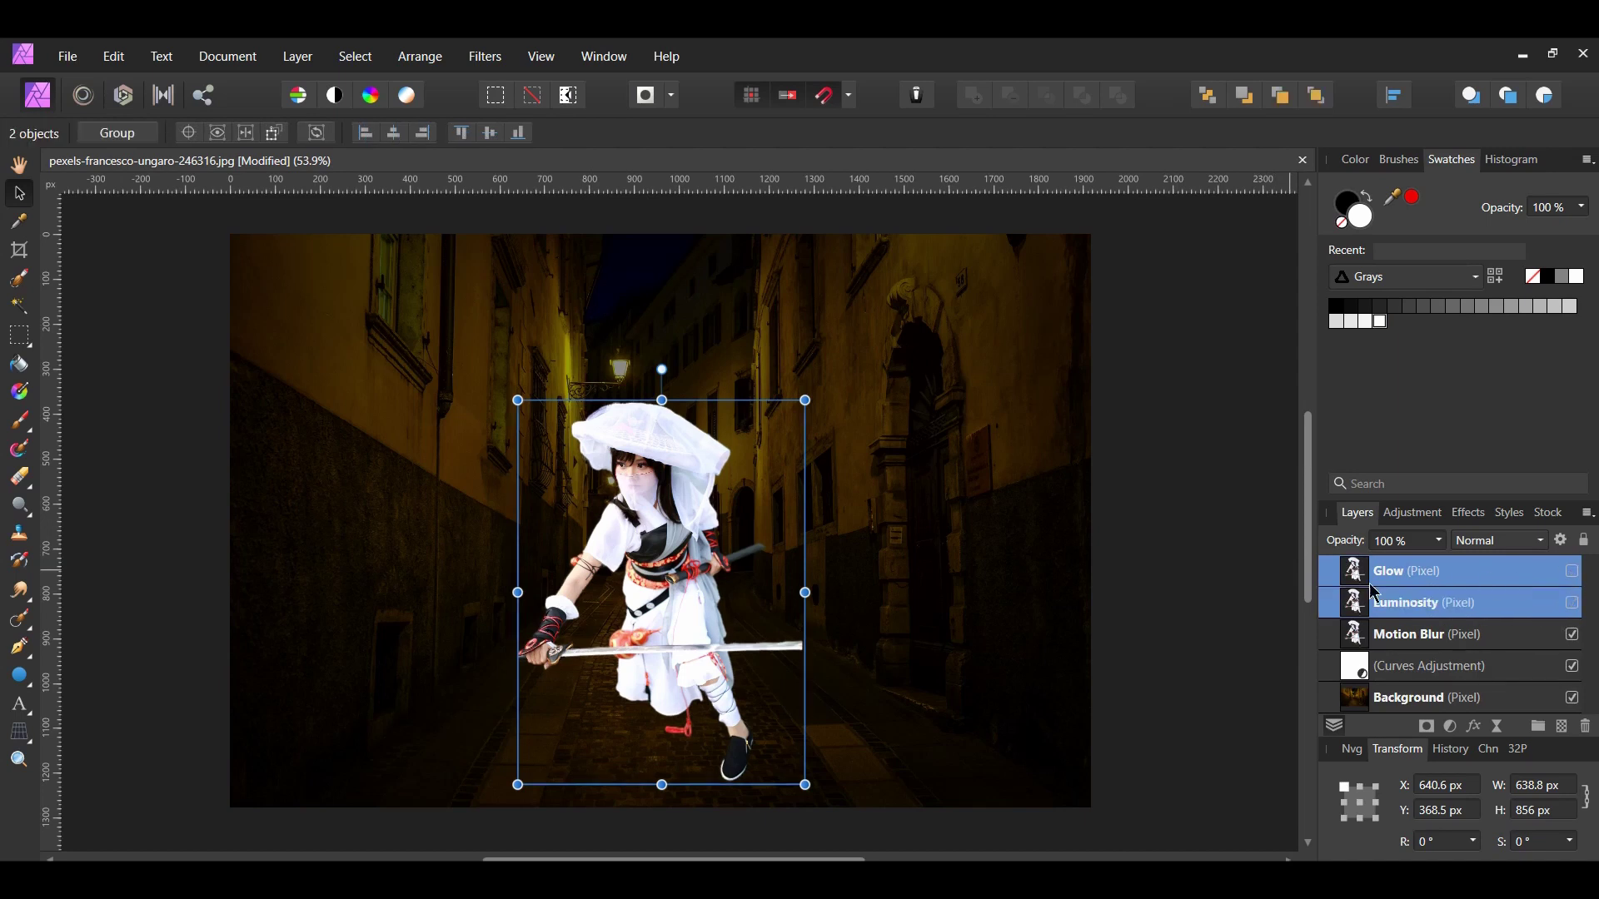
Step: Set the Motion Blur layer's blend mode to Linear Light
left_click(1266, 598)
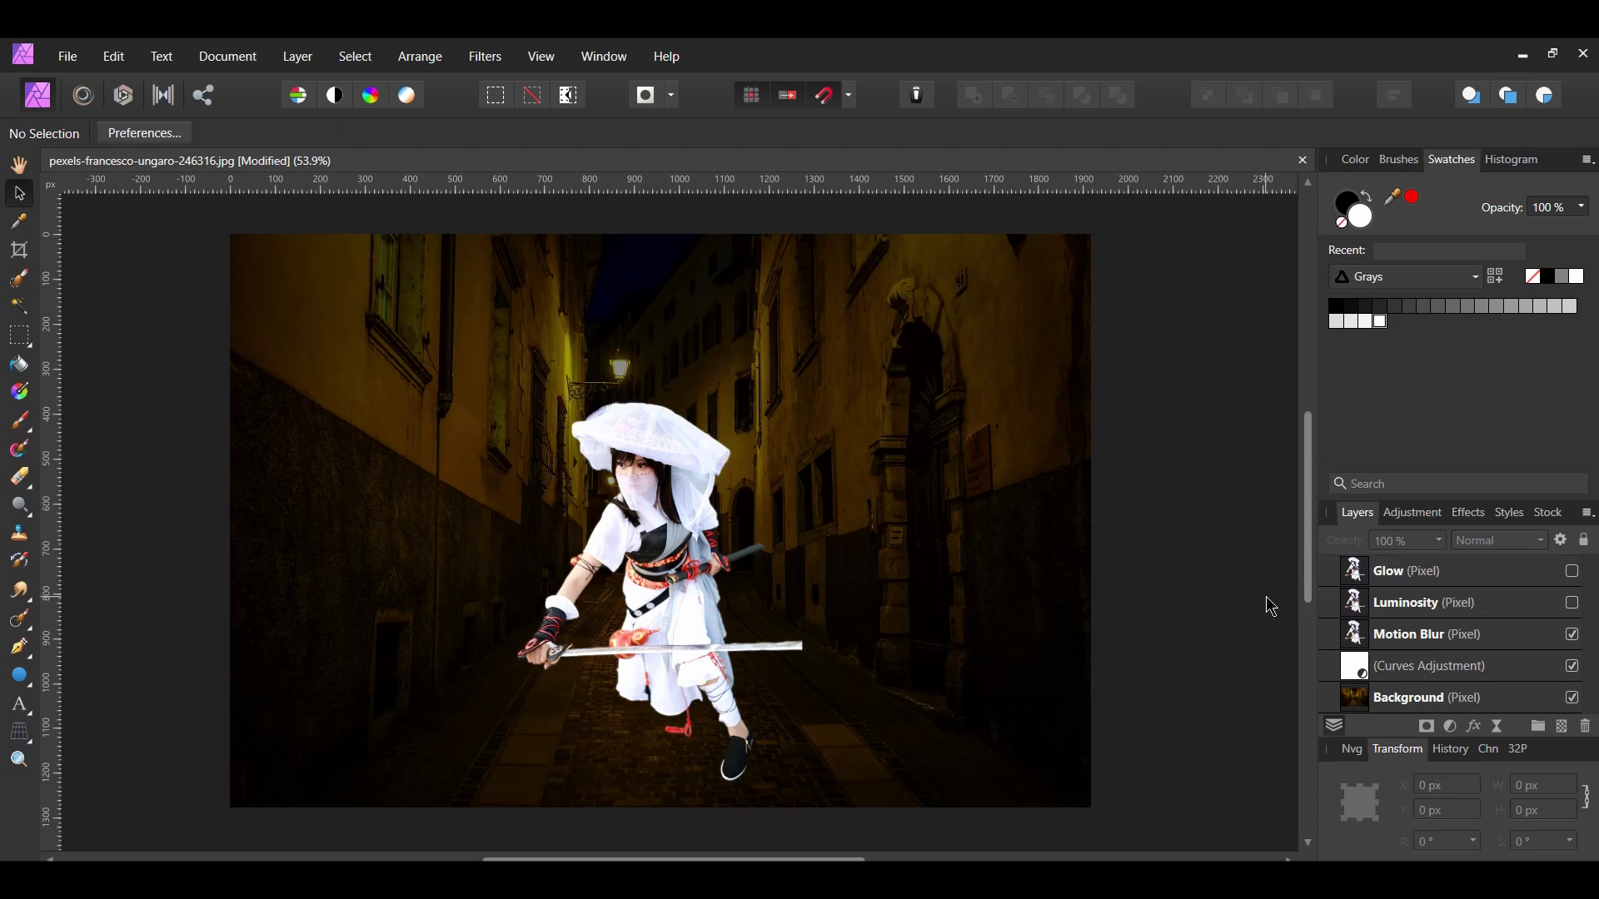
left_click(1423, 642)
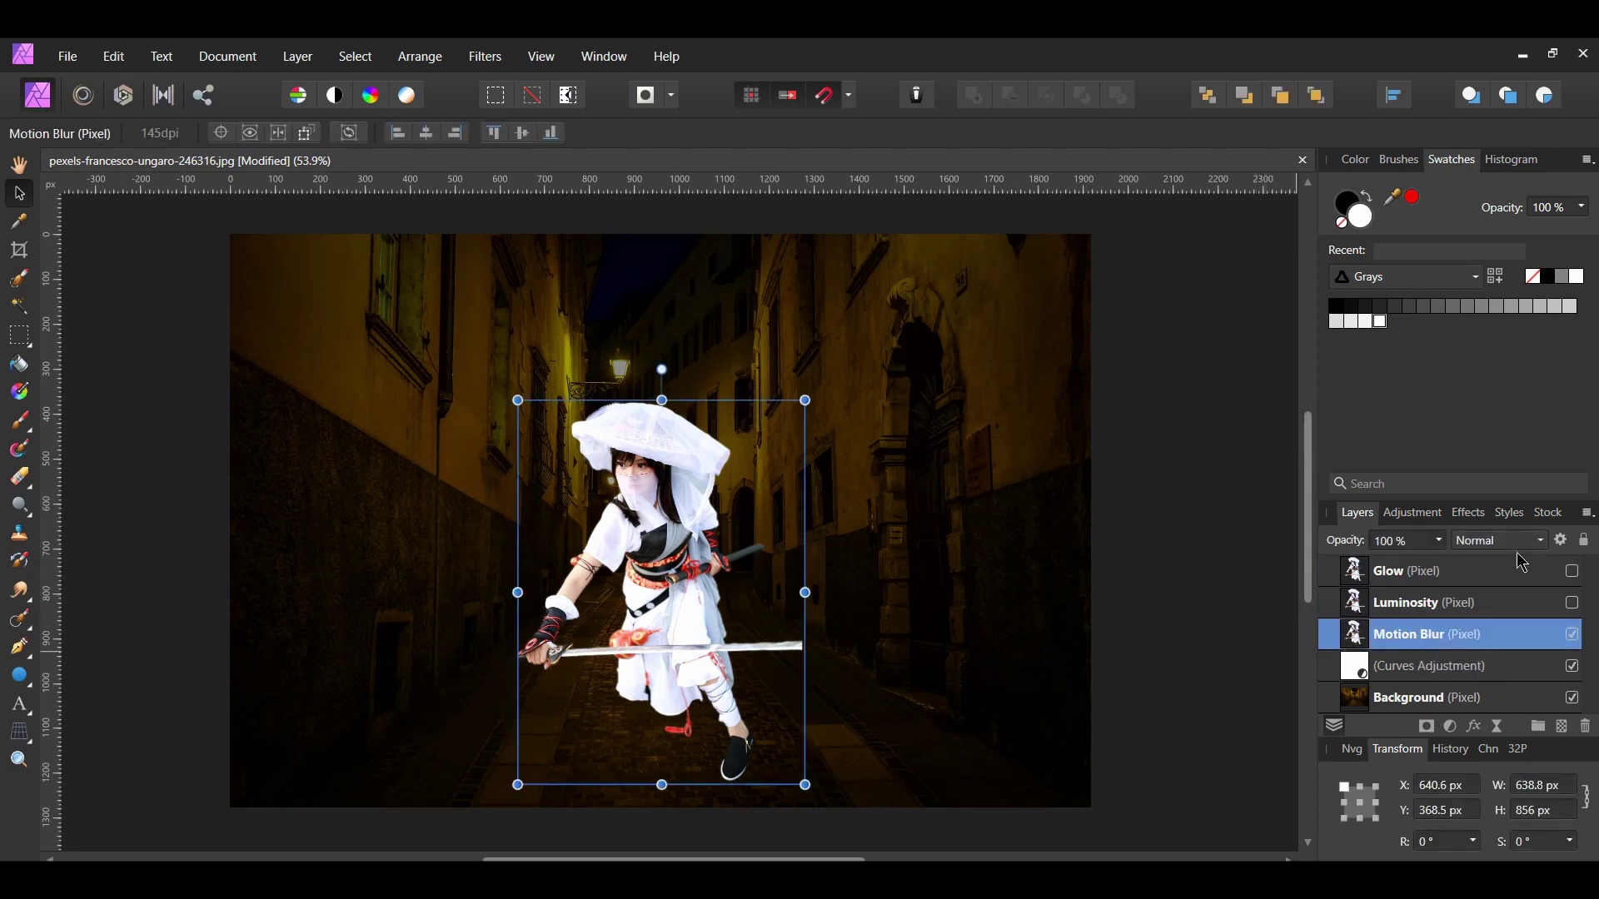
left_click(1542, 541)
scroll(1557, 636, "down", 2)
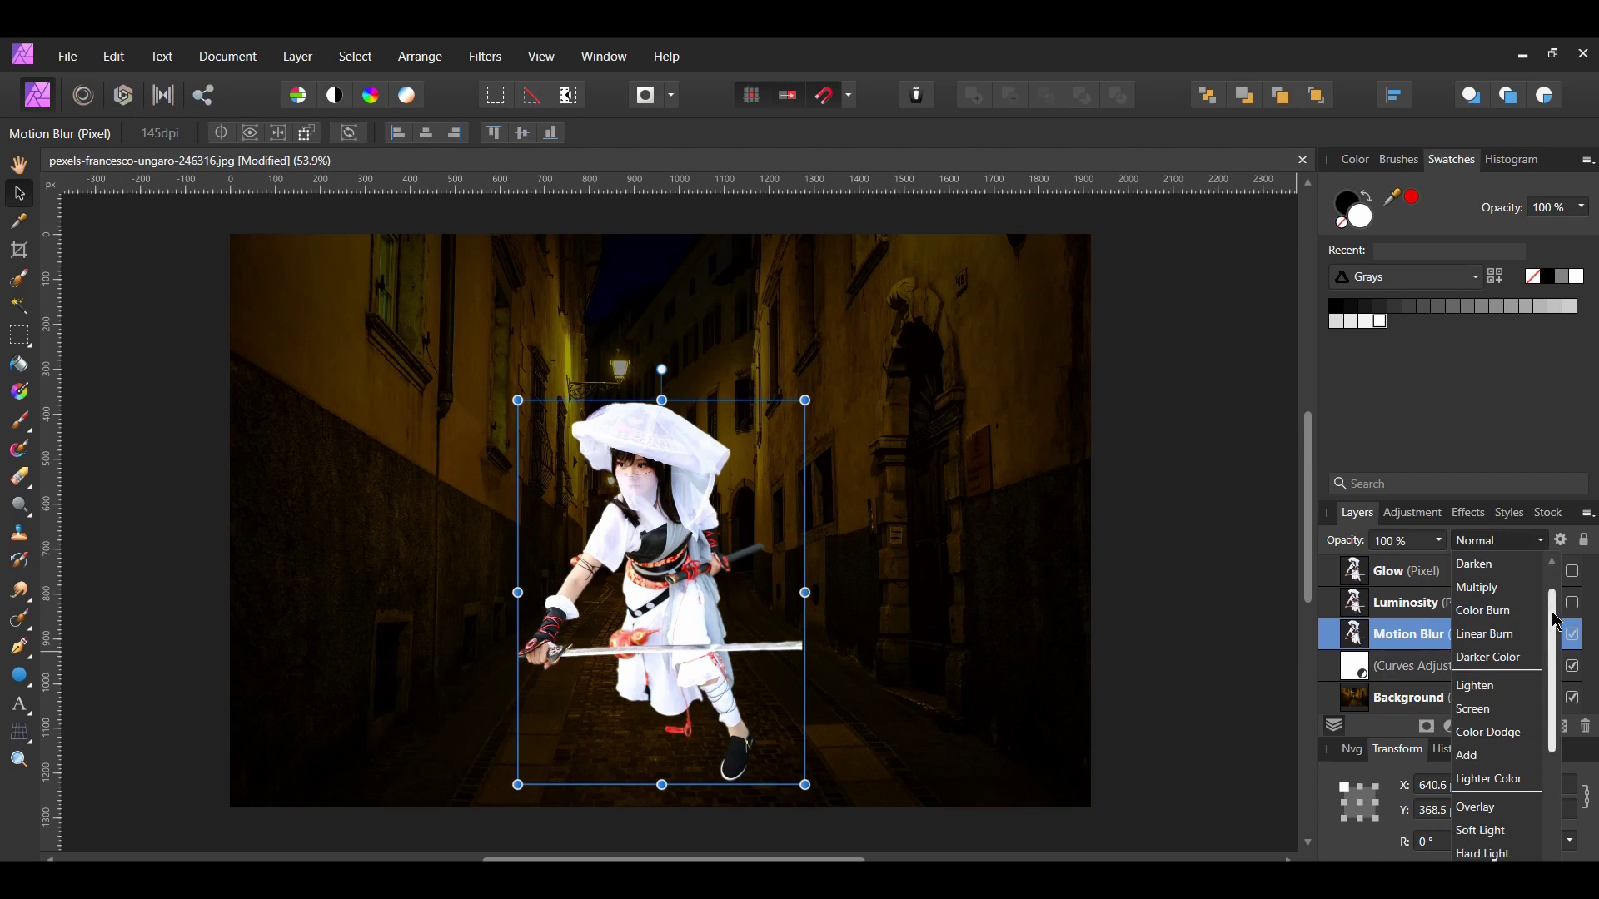
left_click(1507, 855)
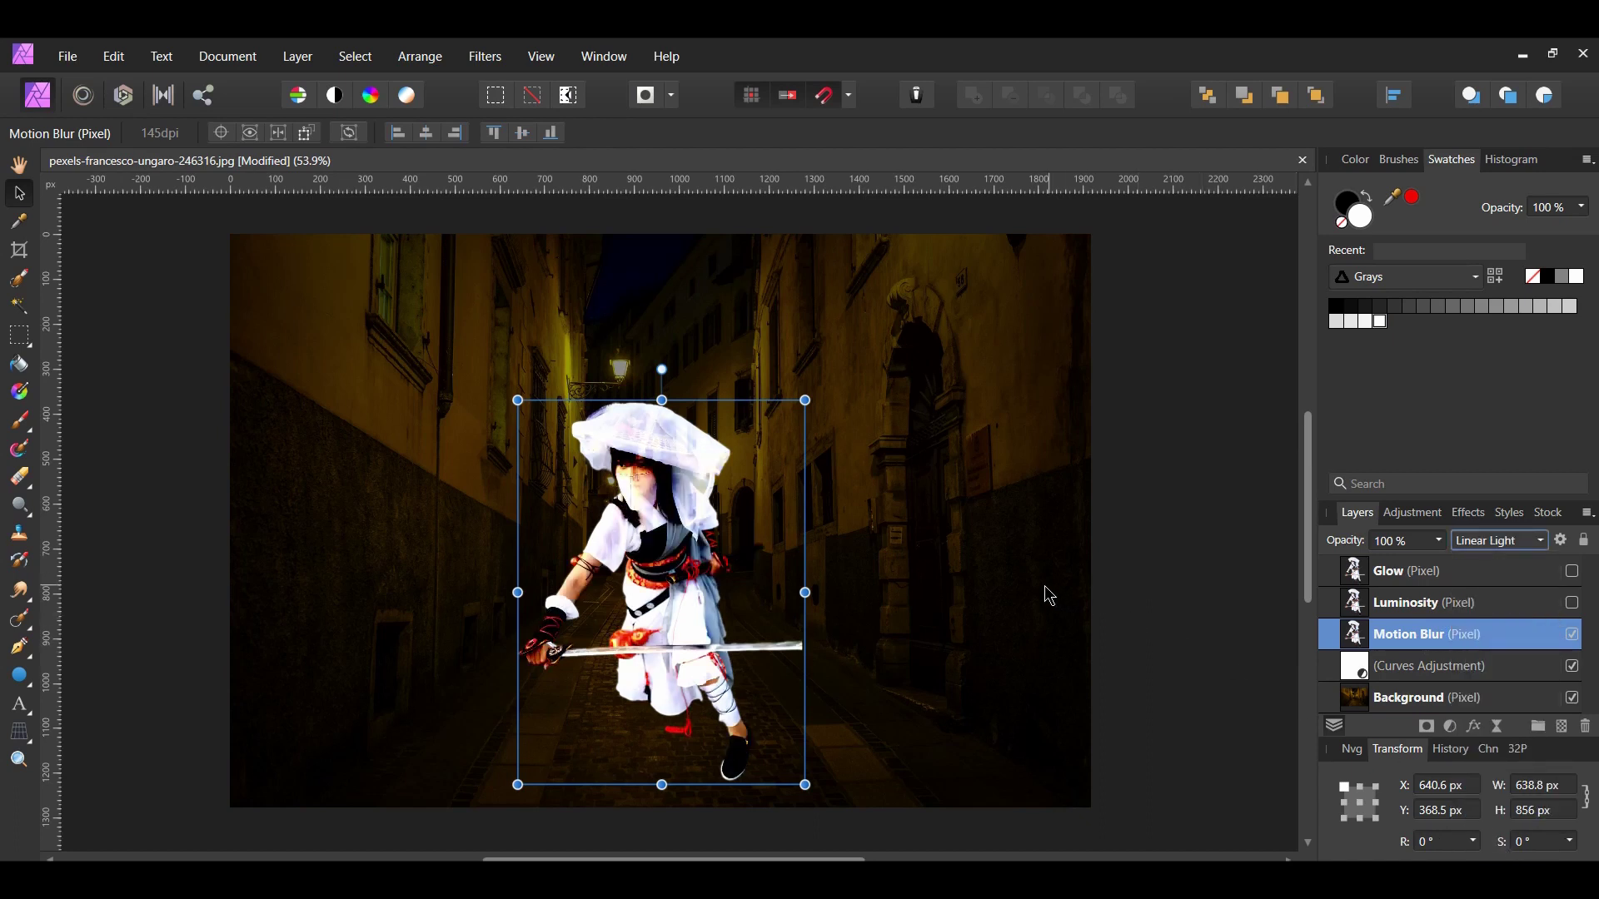
Step: Apply a 40 px, 0° motion blur to the layer
left_click(485, 56)
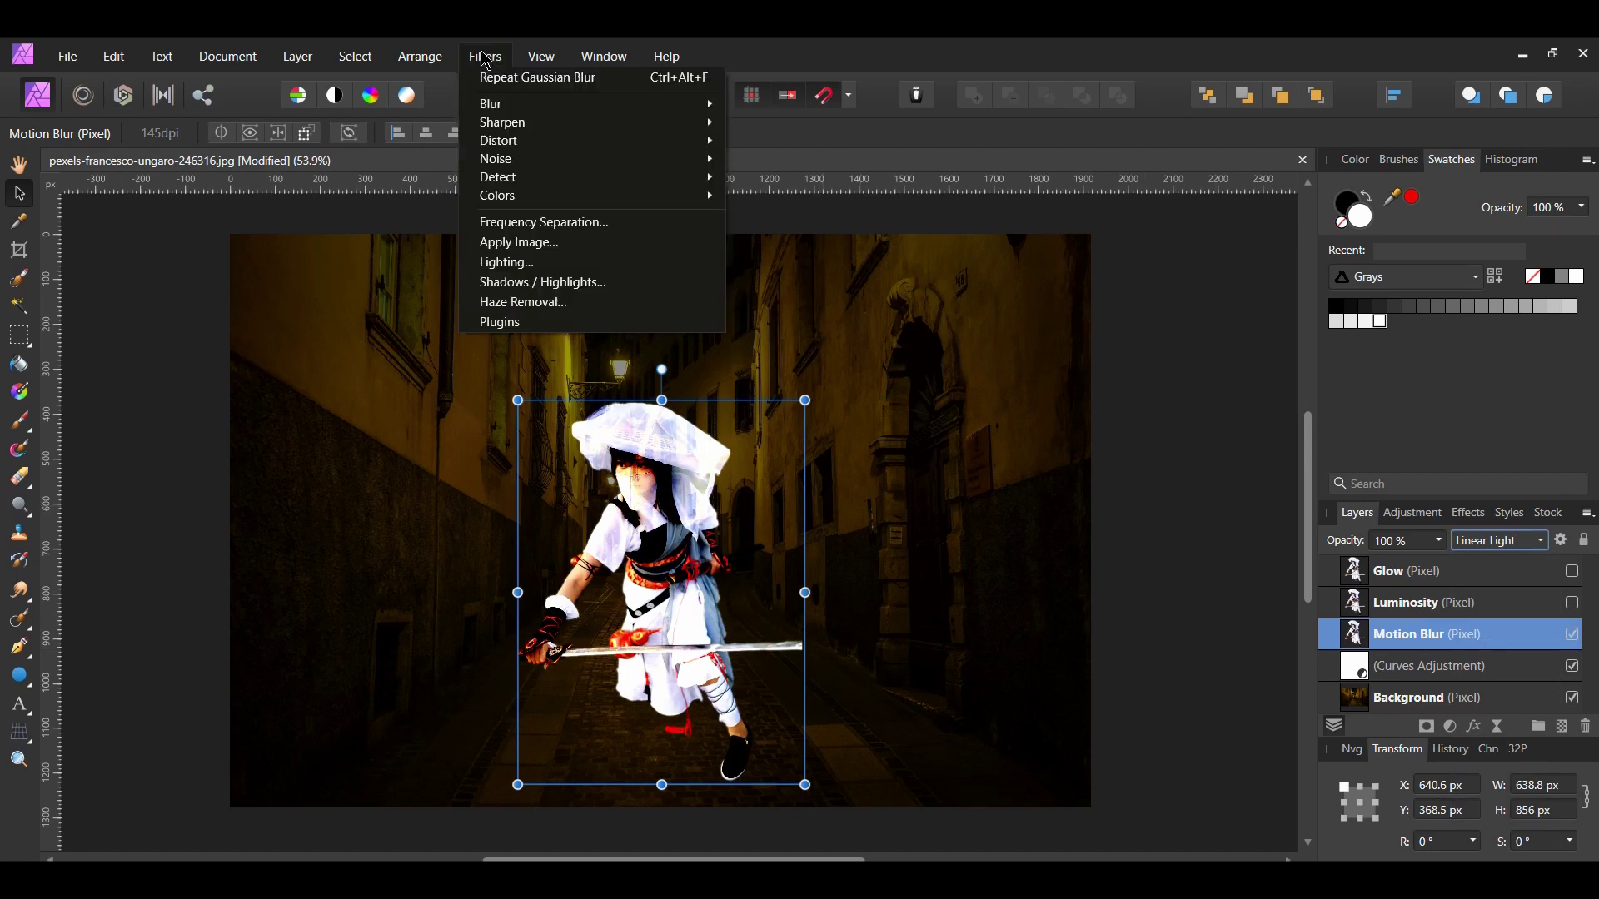
mouse_move(513, 114)
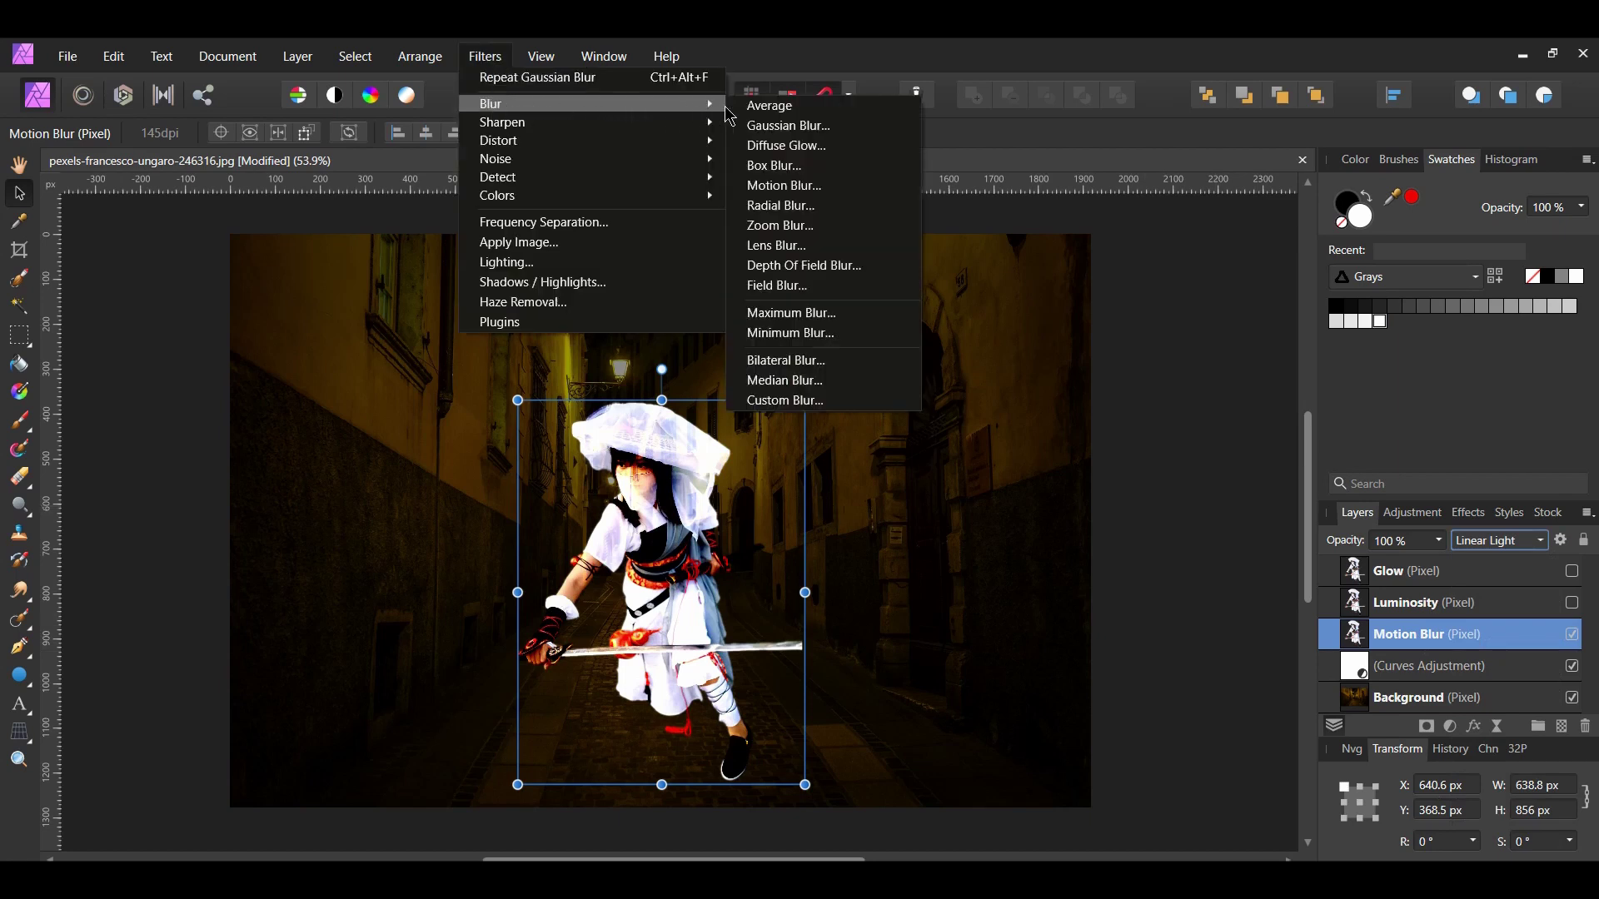
left_click(780, 186)
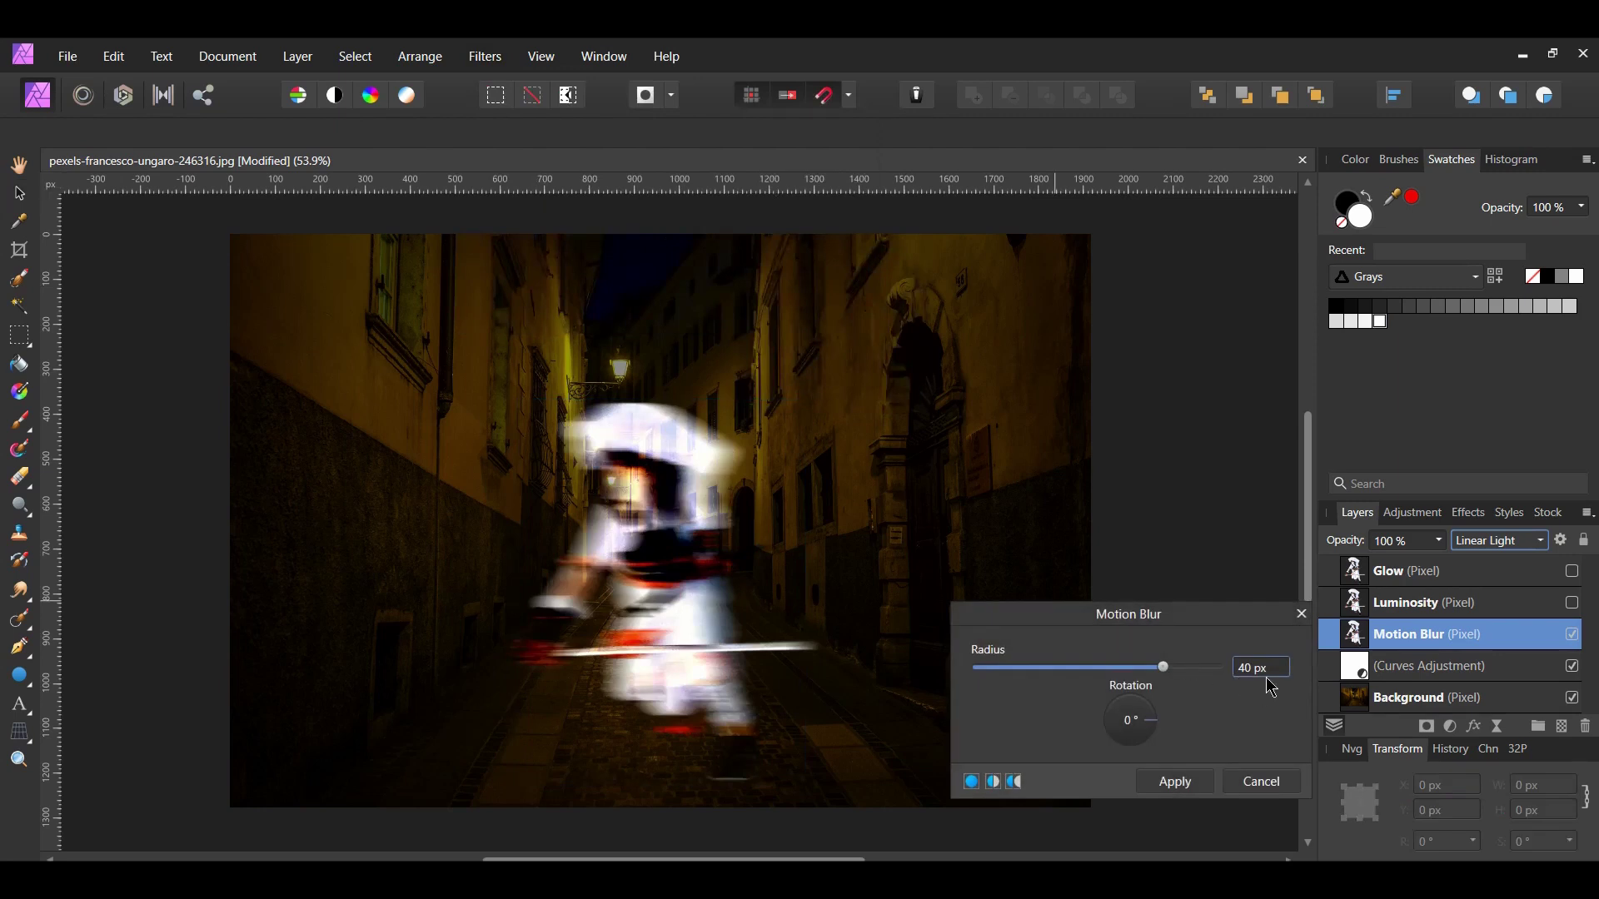
left_click(1175, 783)
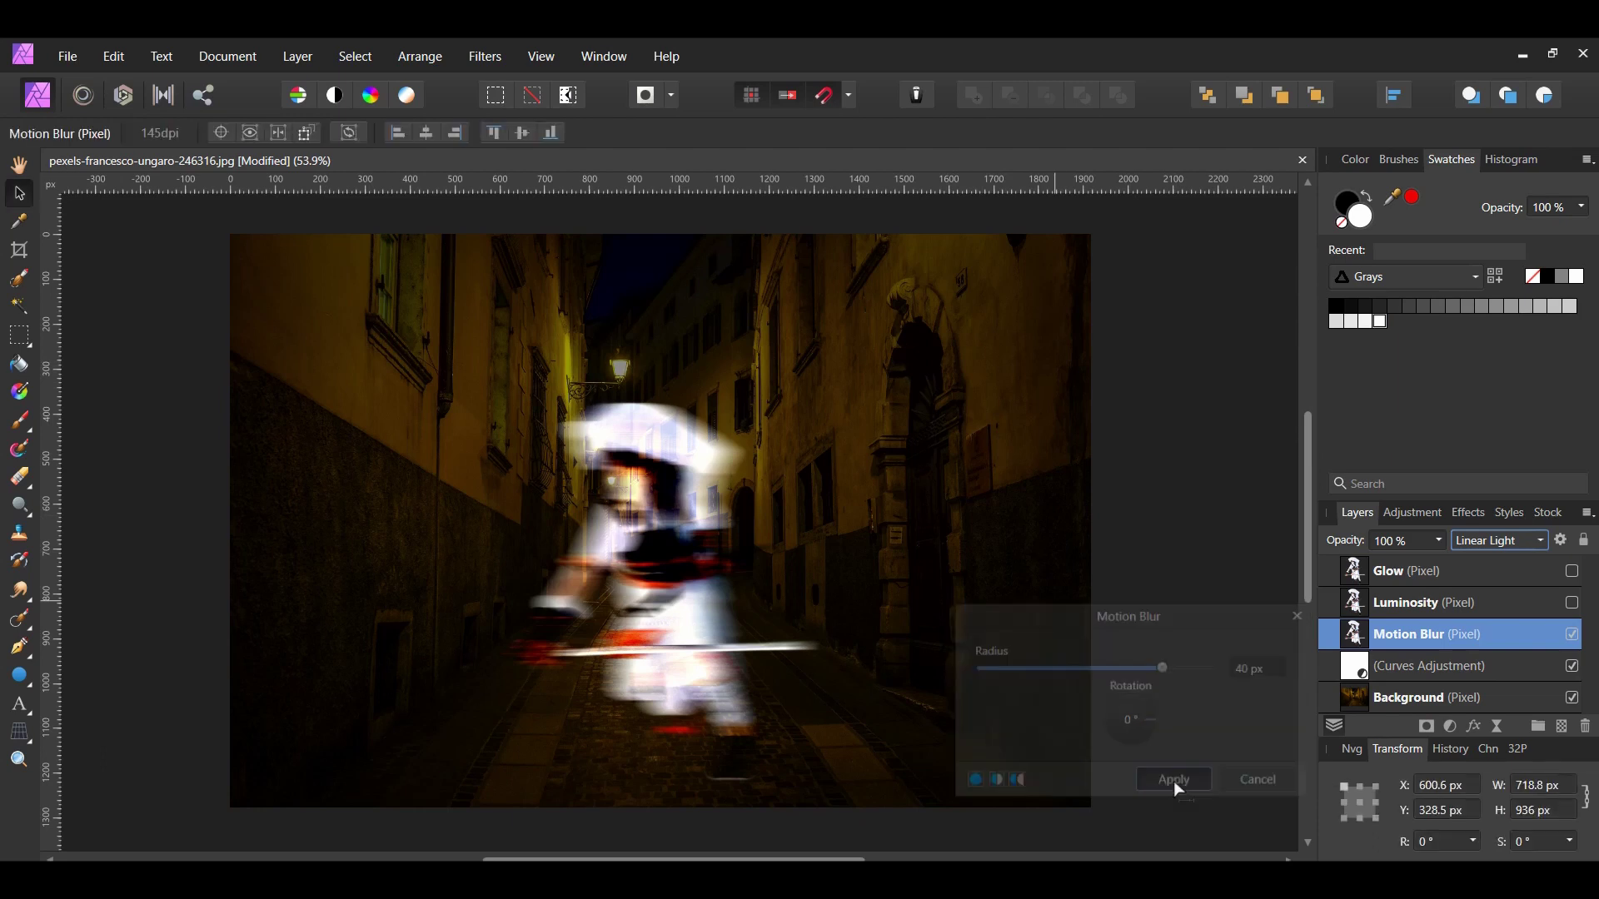
left_click(1540, 571)
Step: Show the Glow layer and set its opacity to 30%
left_click(1572, 571)
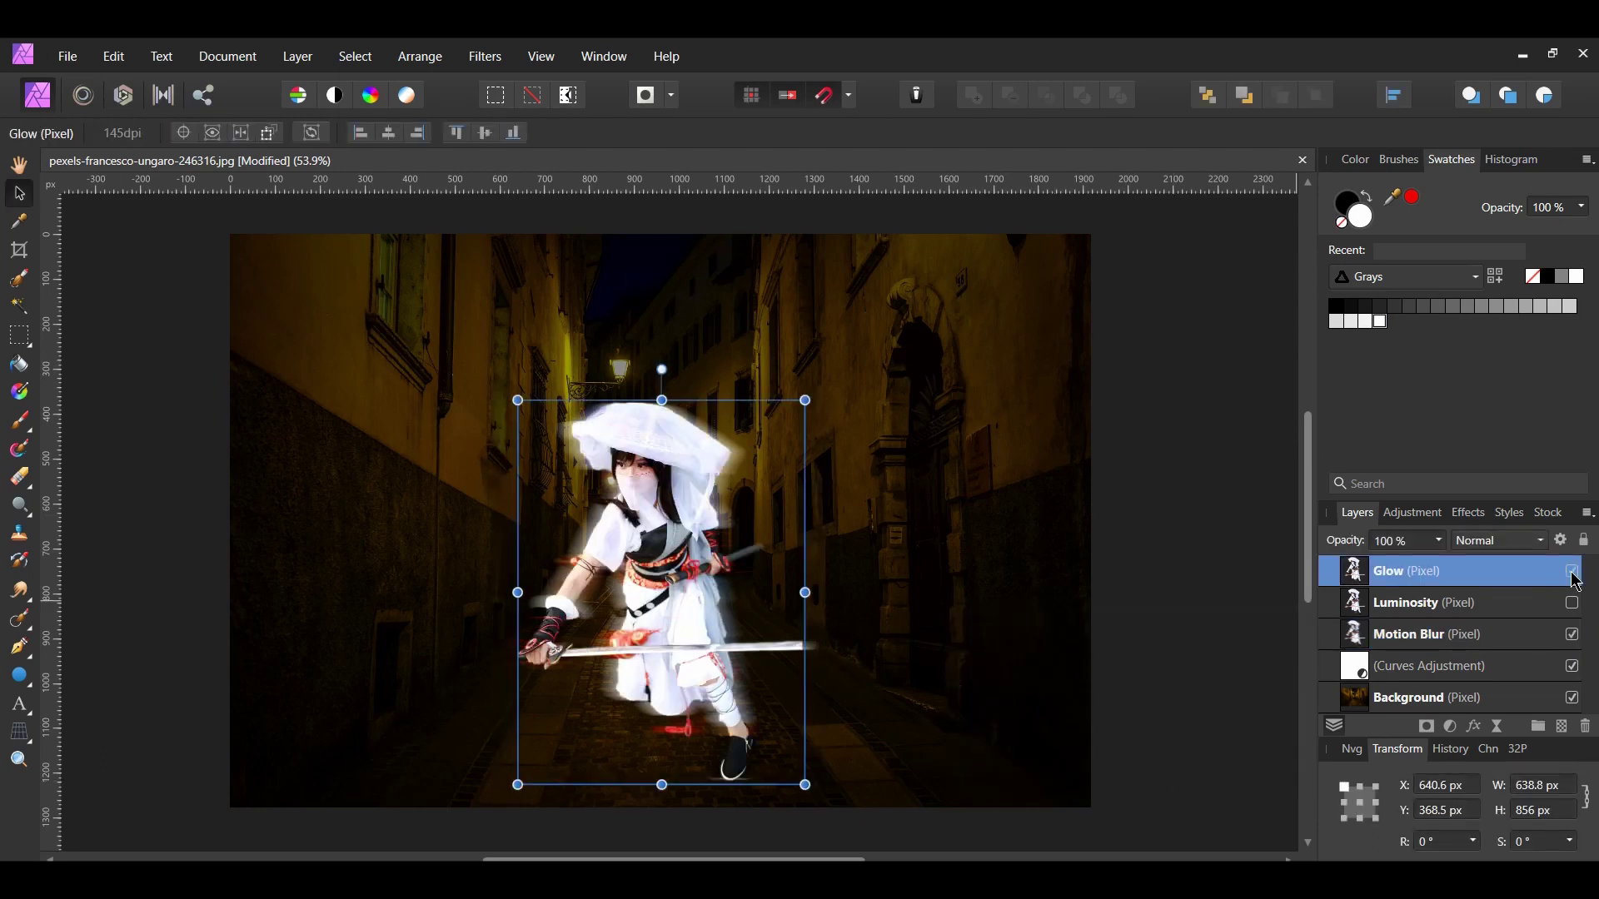
left_click(1414, 540)
type("30")
key("Return")
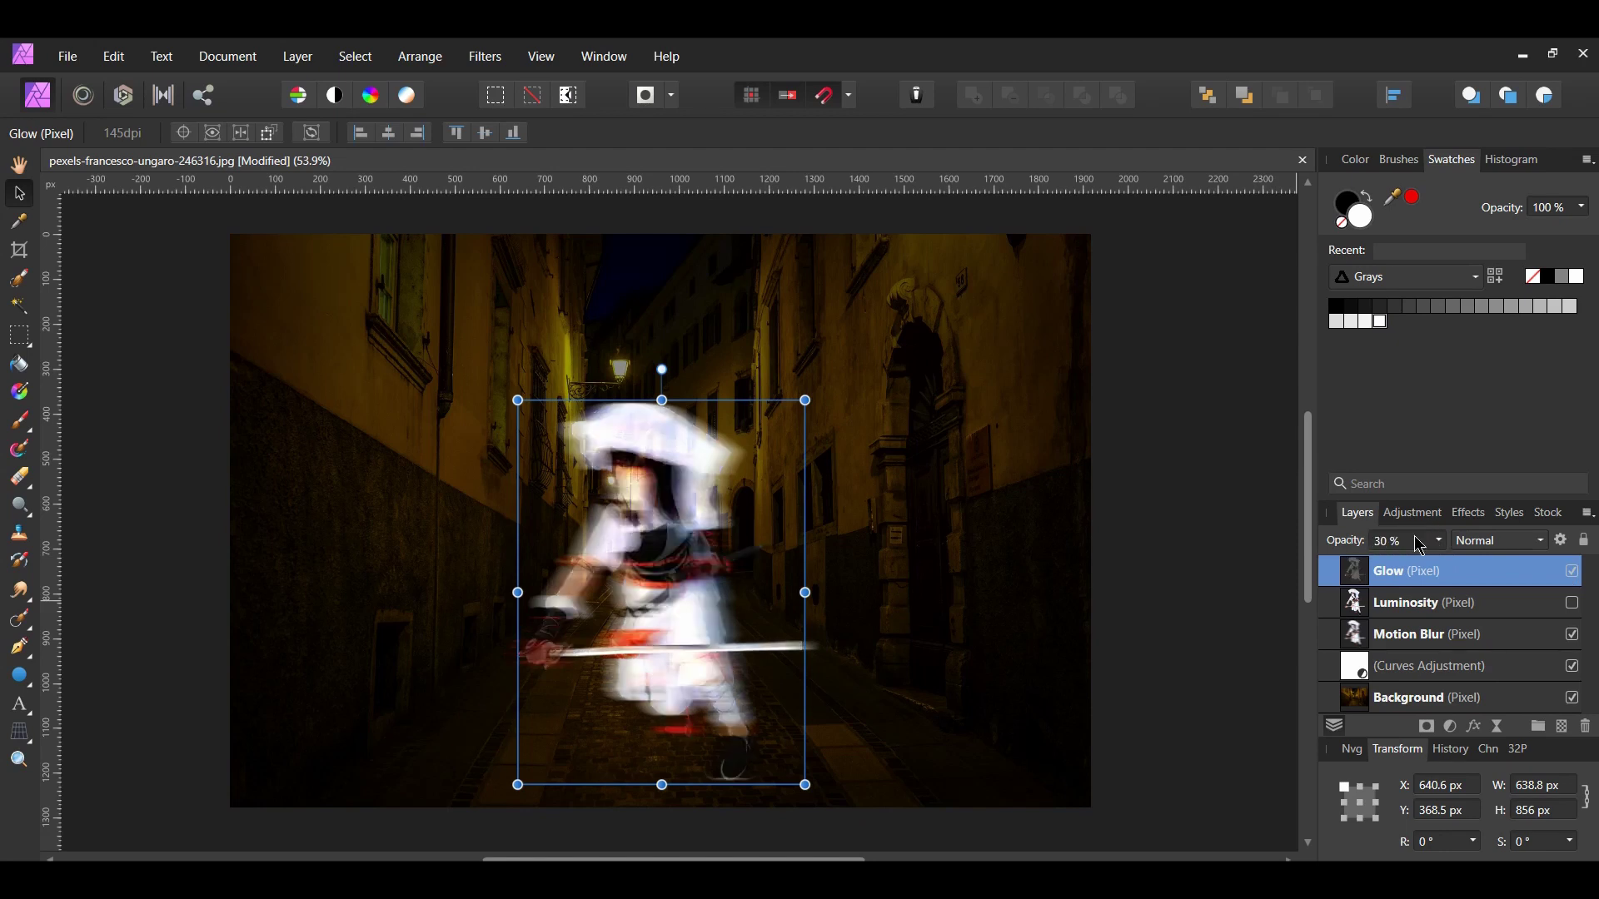
Step: Add an Inner Glow in Color Dodge mode at 30% opacity
left_click(1473, 726)
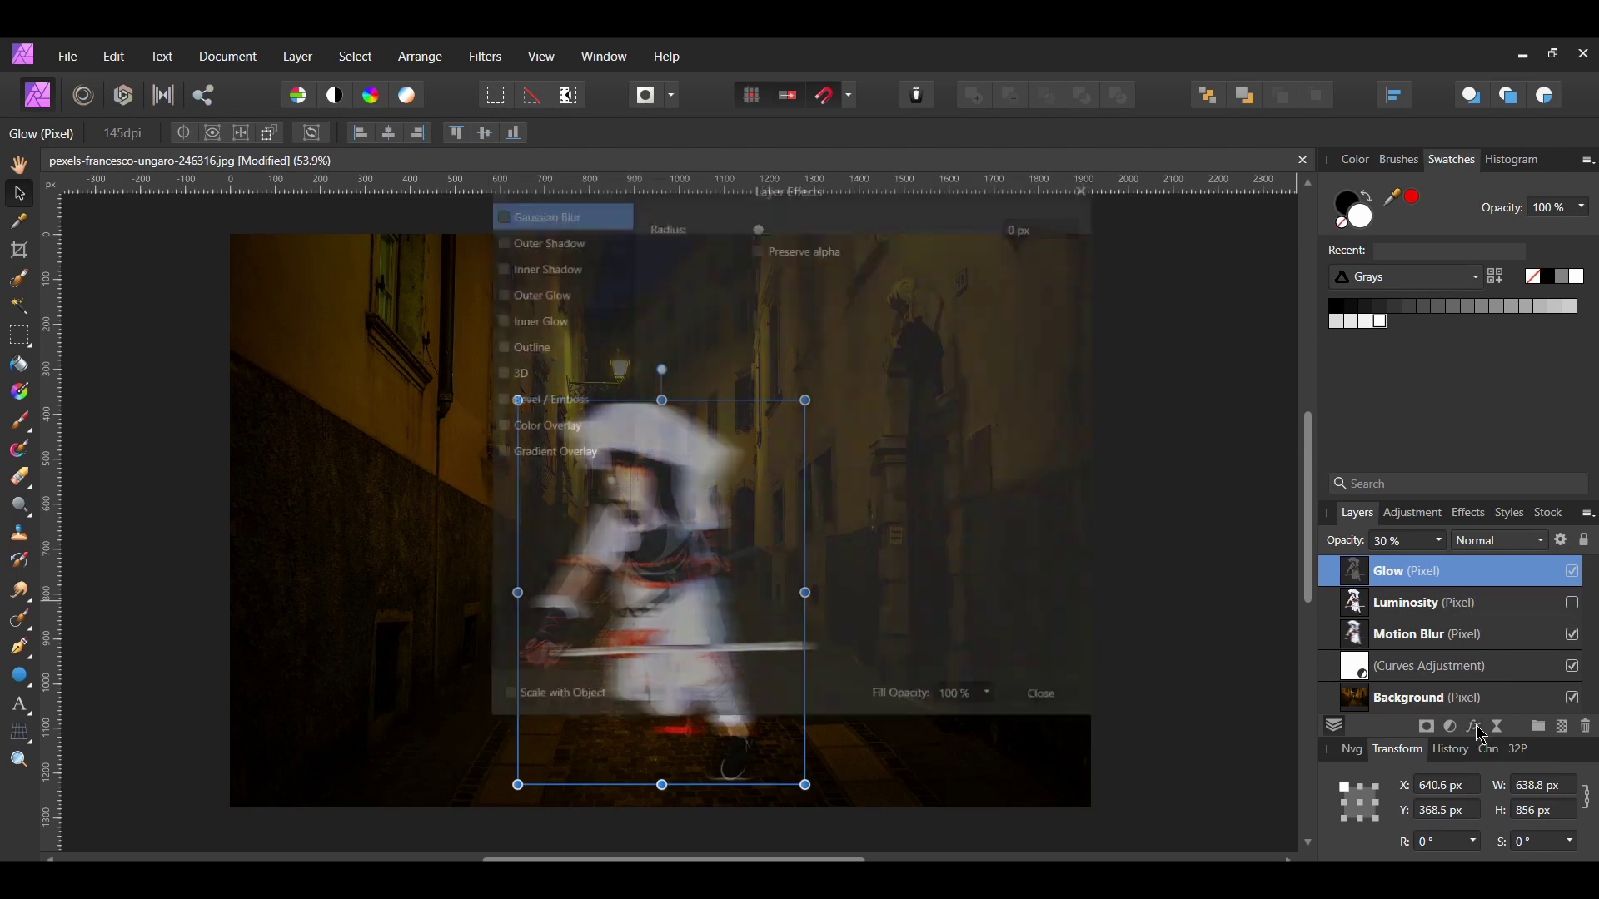
left_click_drag(671, 191, 1018, 181)
left_click(883, 310)
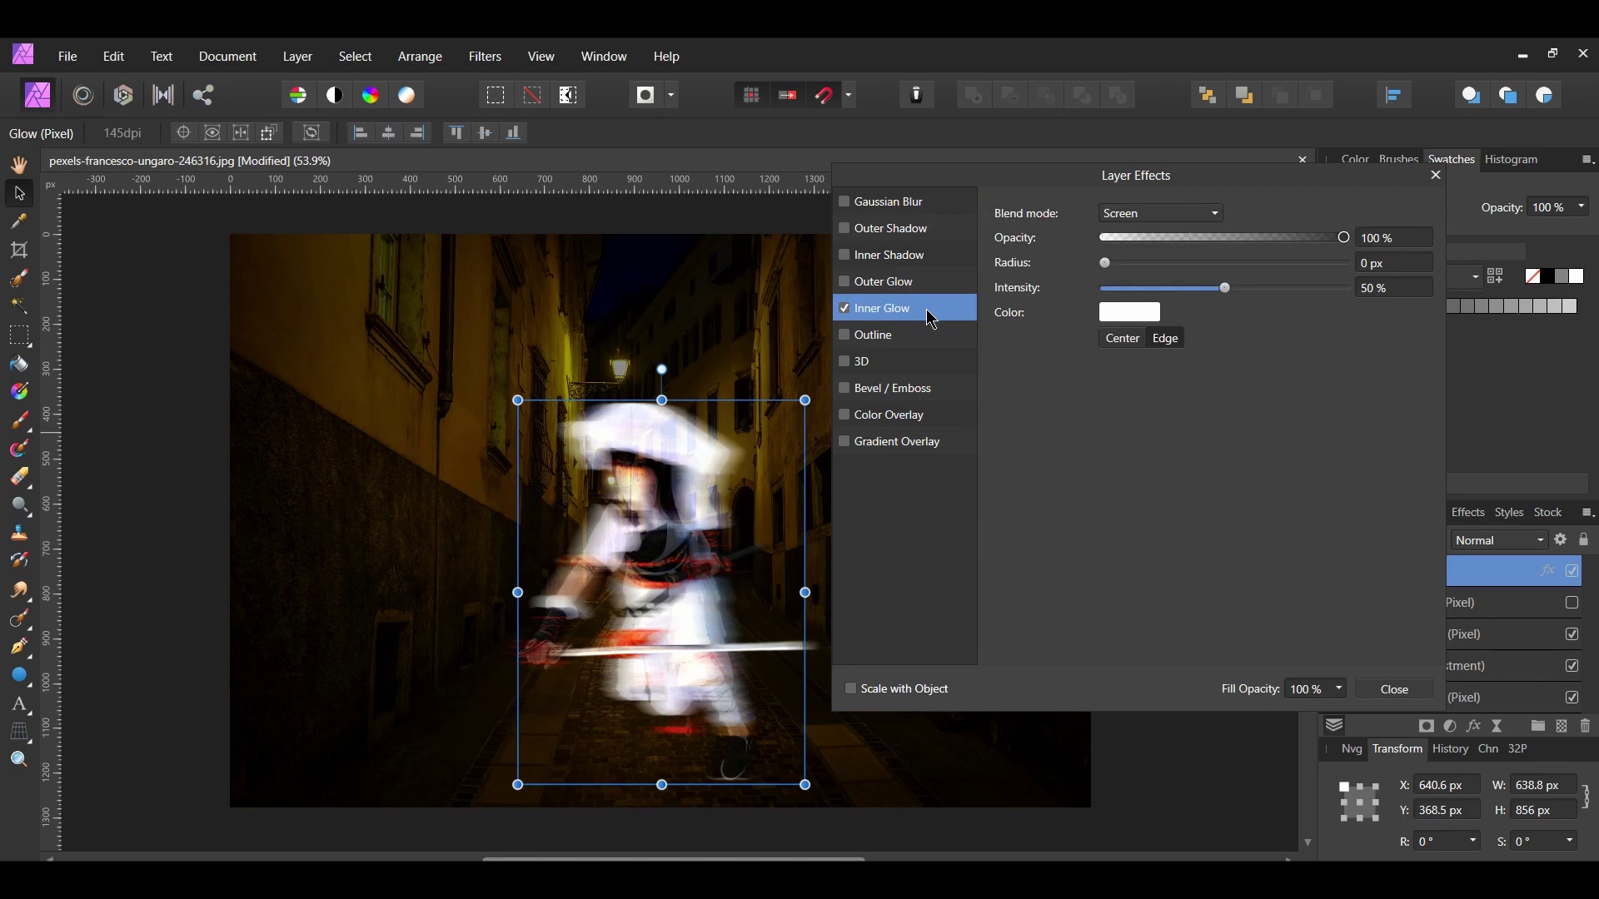
left_click(1186, 214)
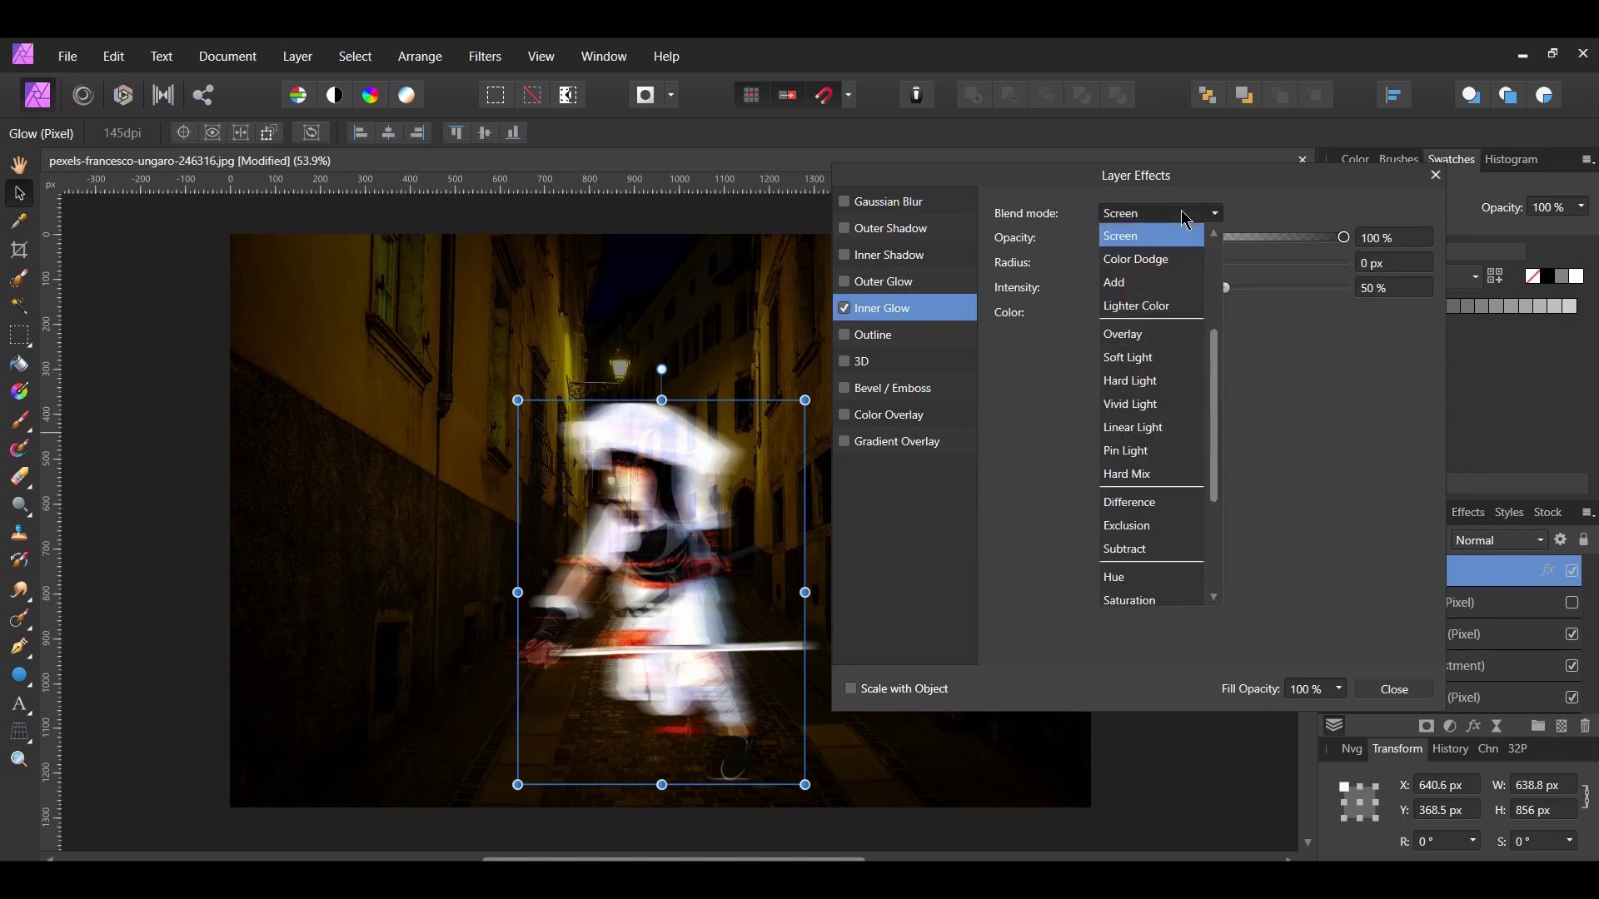
left_click(1162, 259)
left_click(1409, 237)
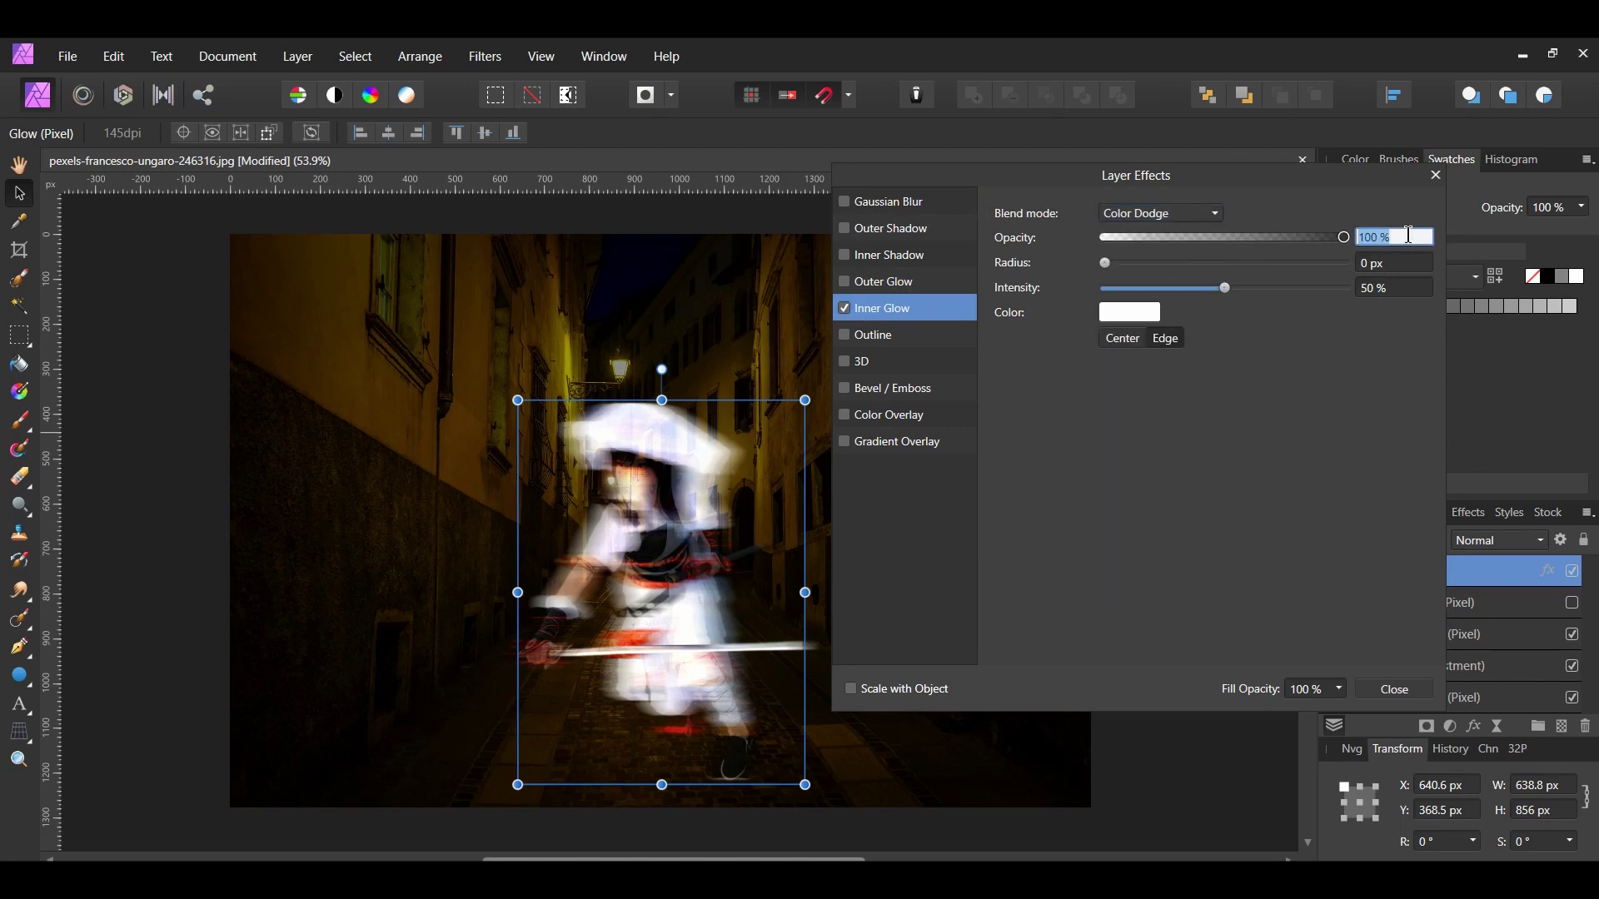
type("30")
key("Return")
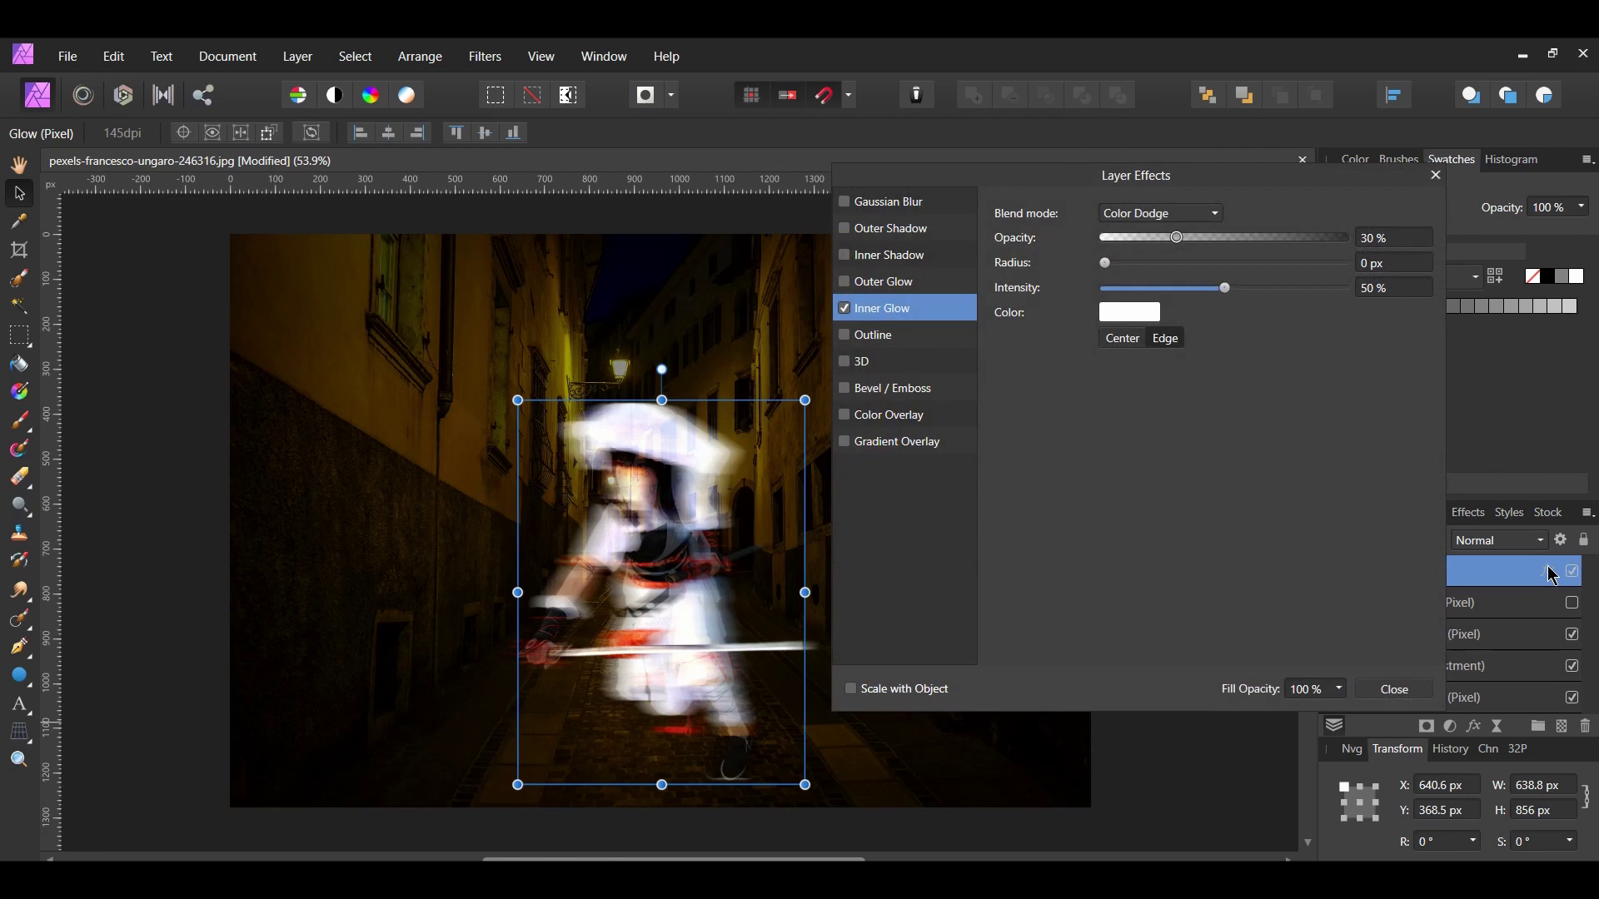
Step: Enable Outer Glow and set its colour to hex 0080F9
left_click(843, 281)
left_click(882, 285)
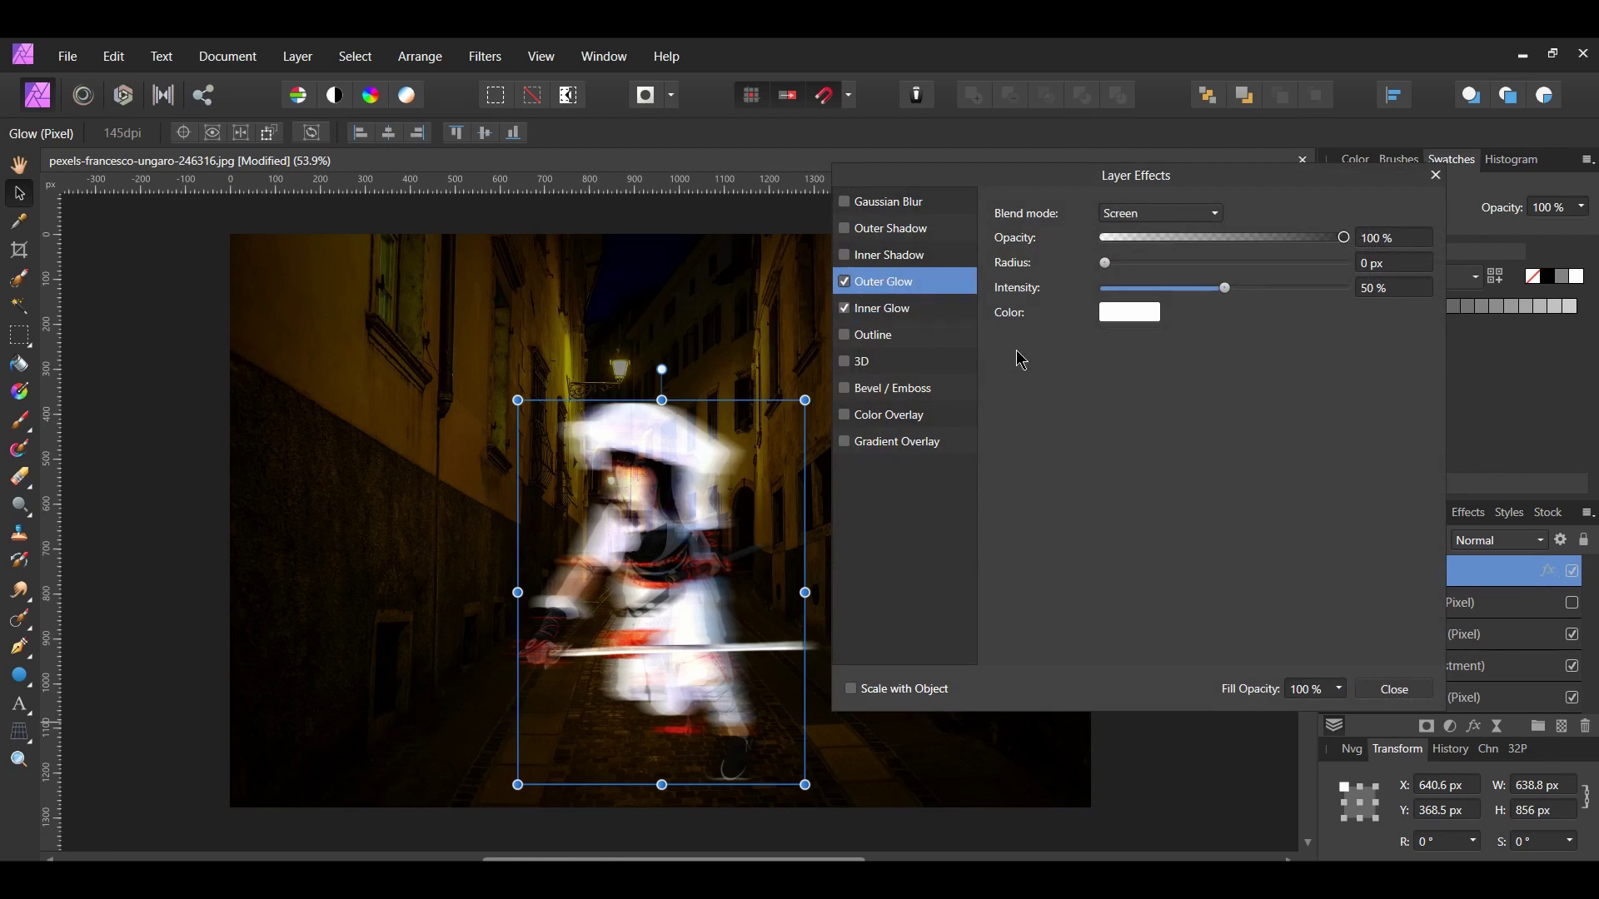
left_click(1129, 316)
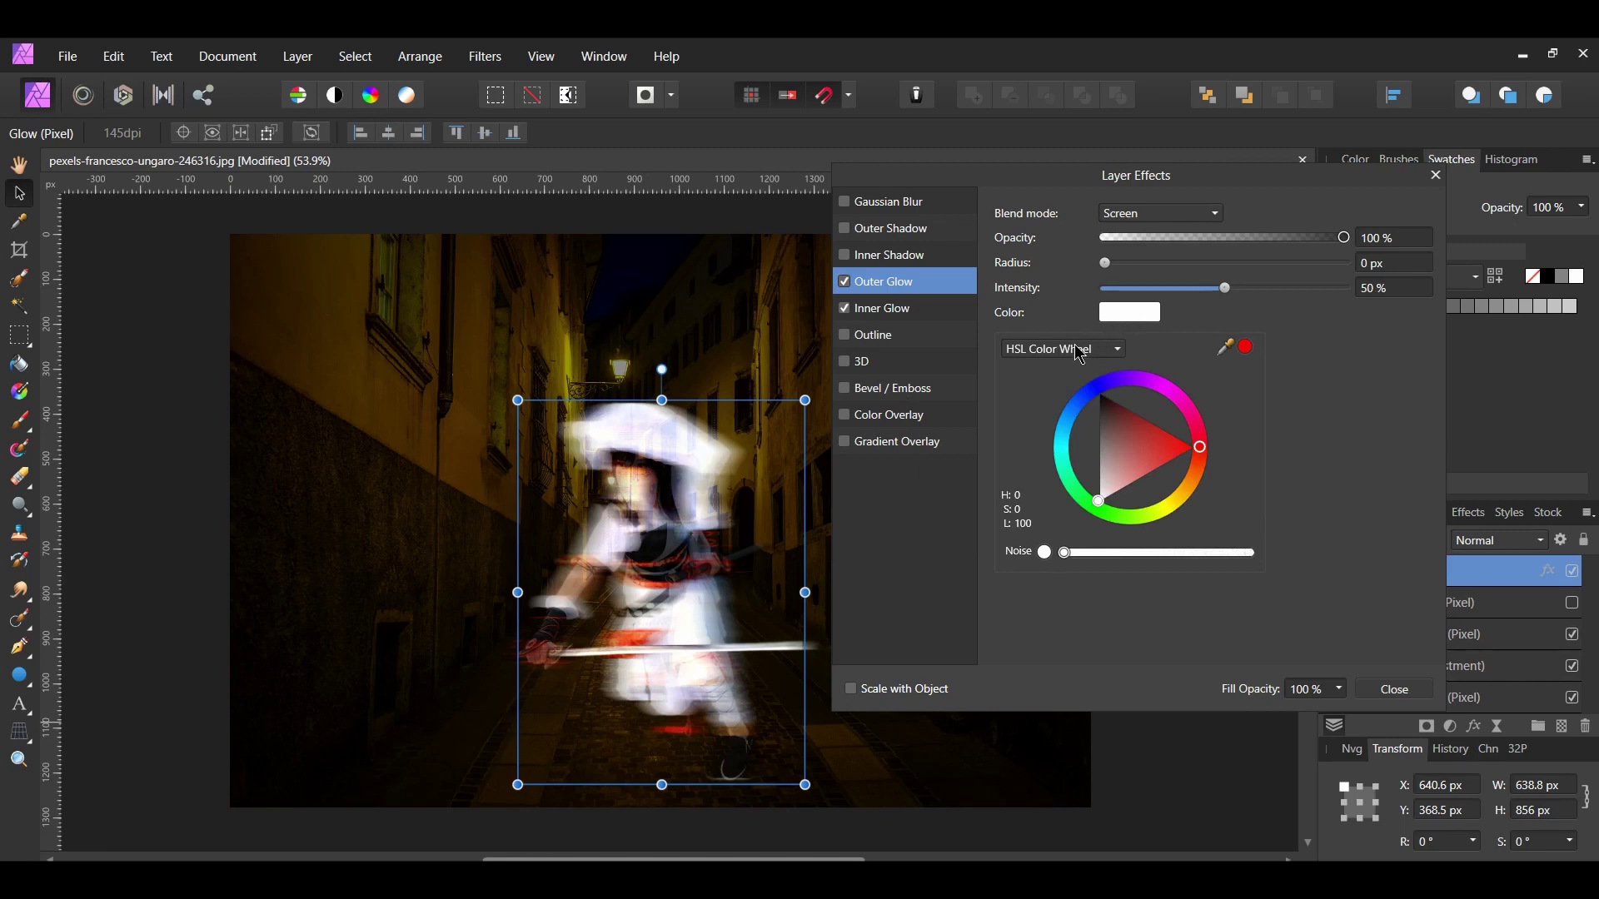
left_click(1108, 348)
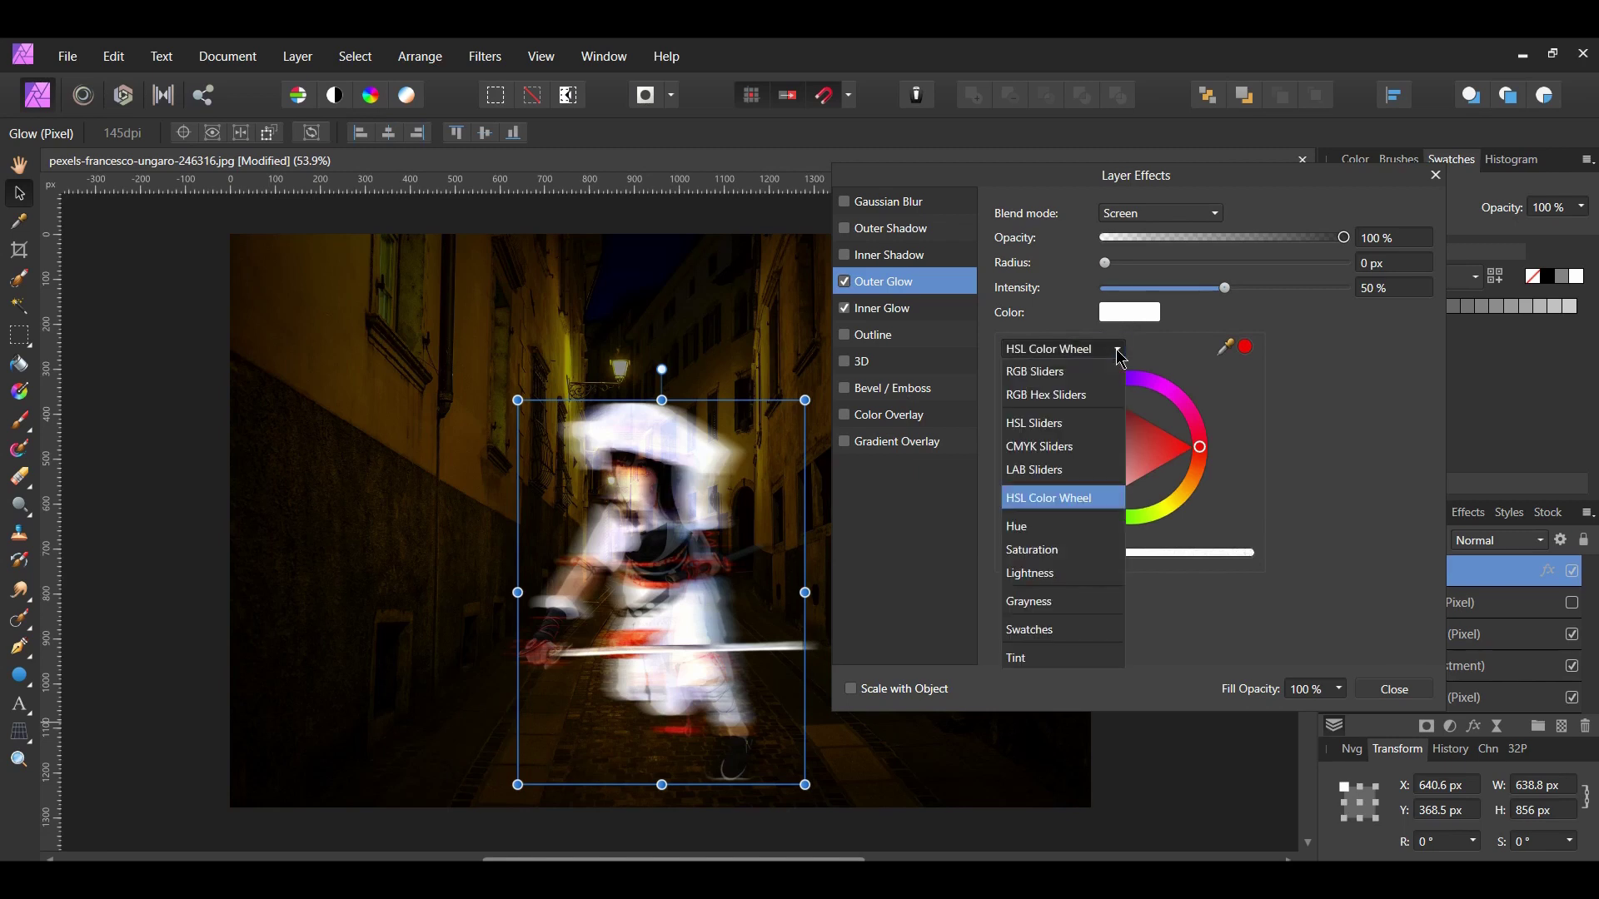
left_click(1098, 396)
left_click(1199, 454)
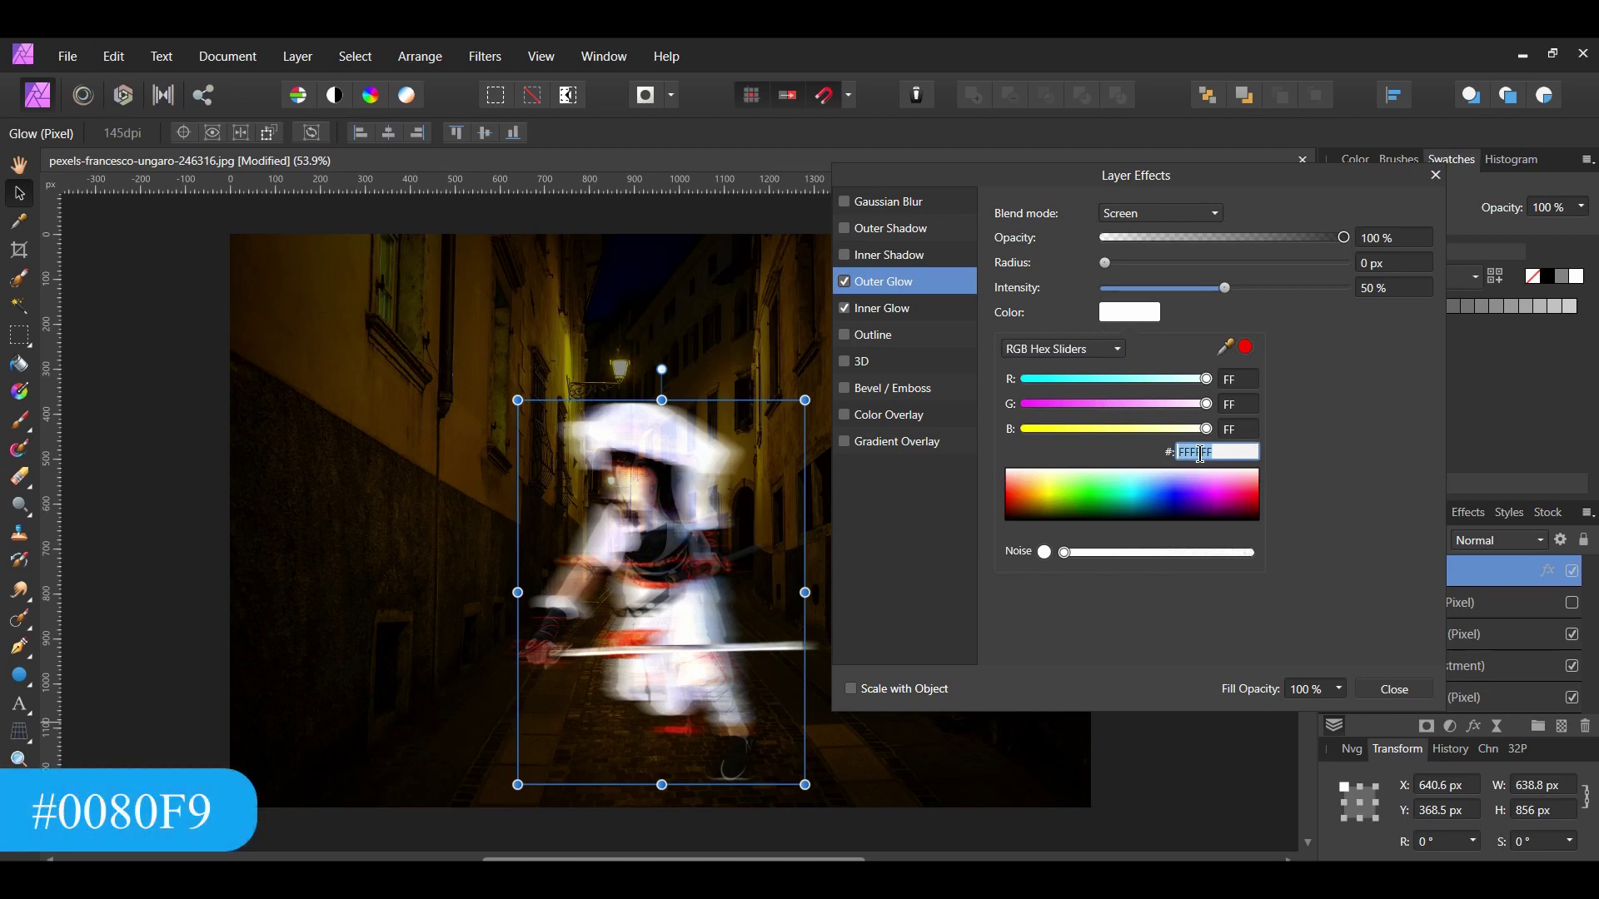
type("0080F9")
key("Return")
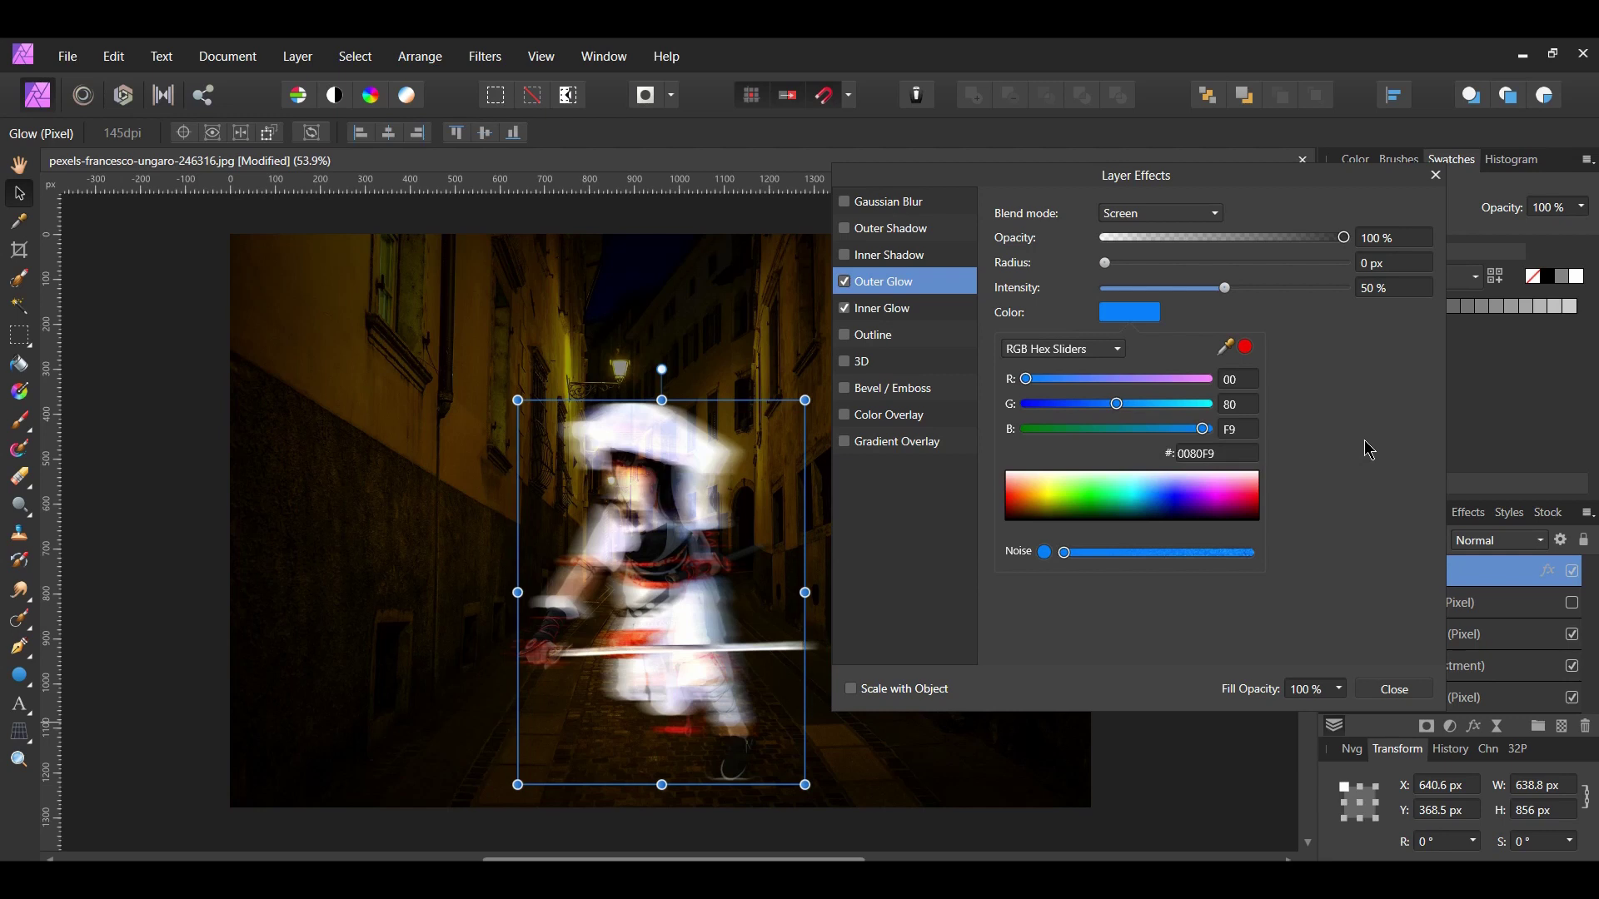
left_click(1370, 449)
Step: Set the Outer Glow to Color Dodge with a 50 px radius
left_click(1214, 214)
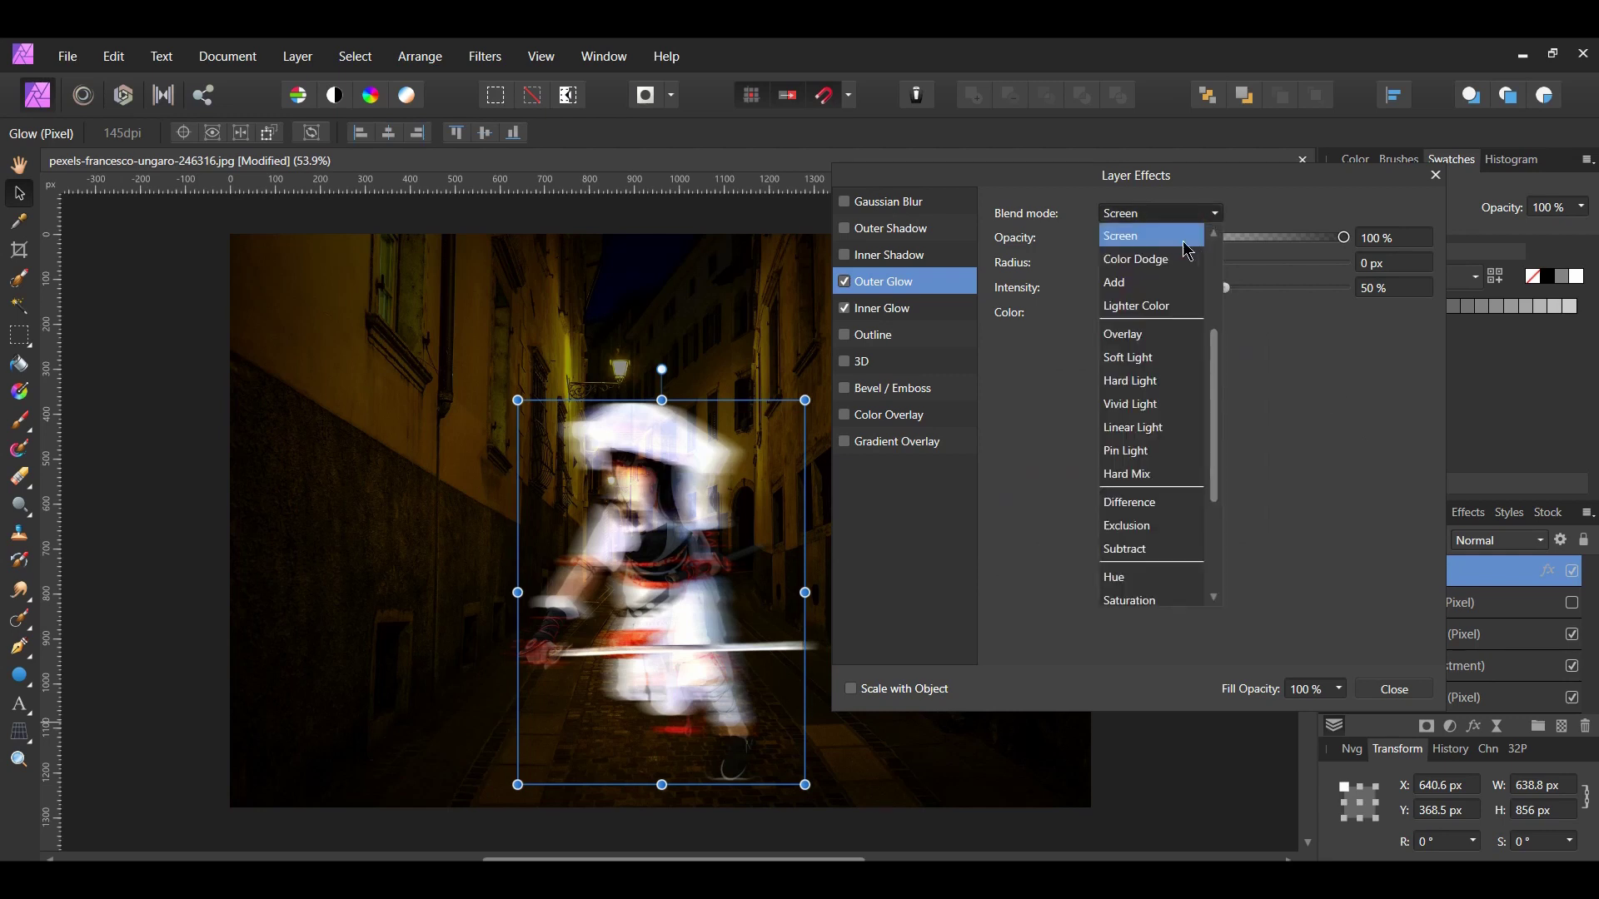
left_click(1162, 260)
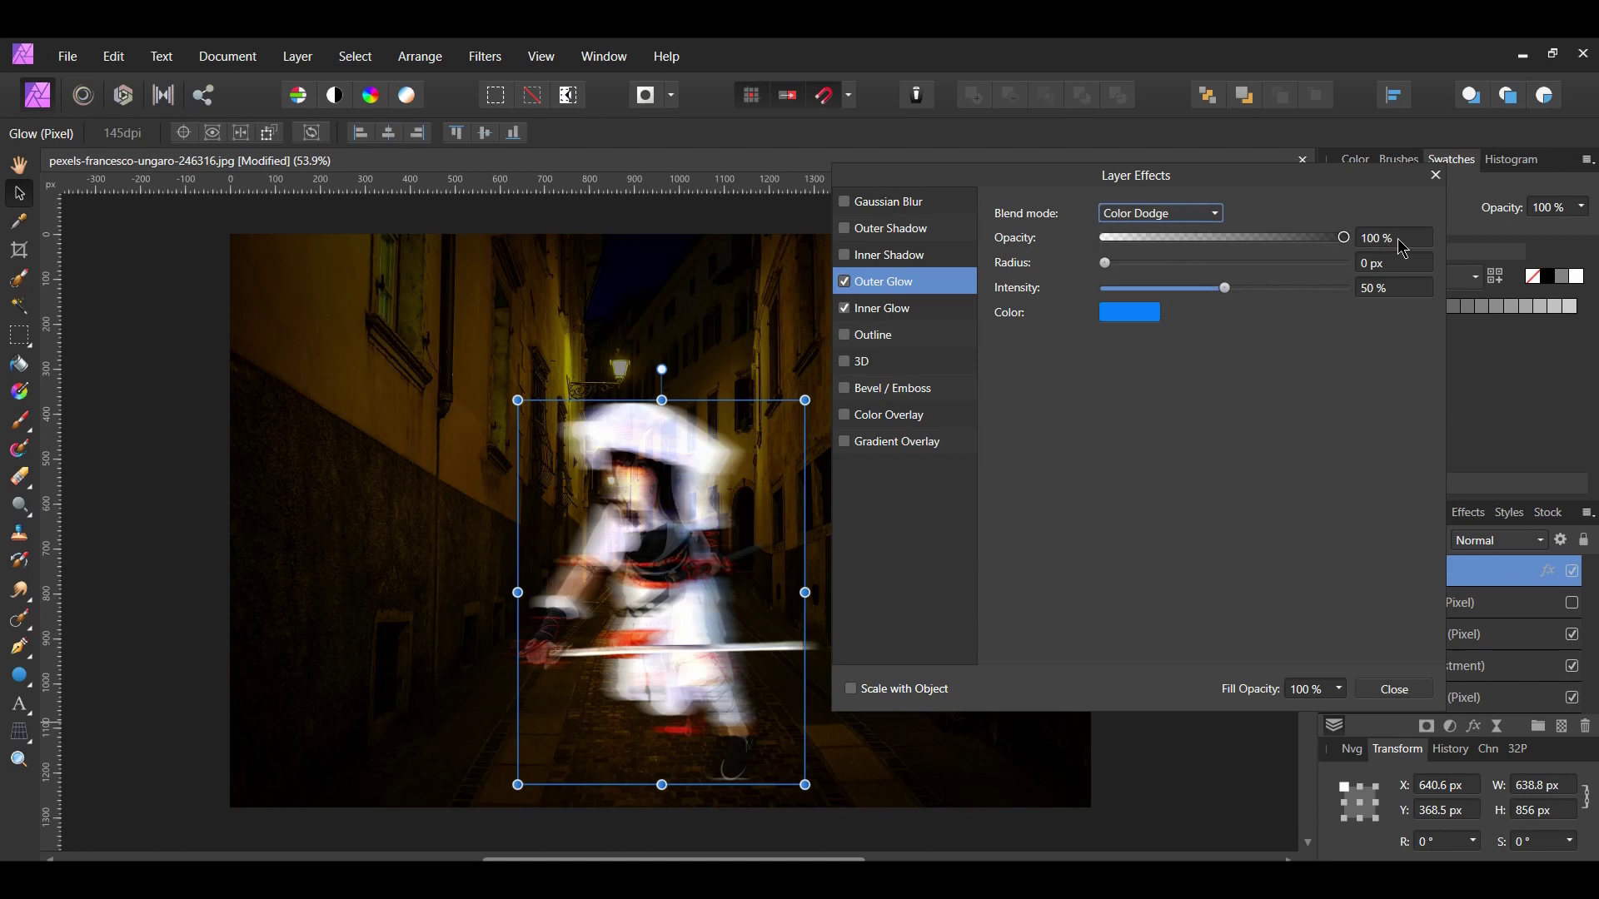
left_click(1407, 263)
type("50")
key("Return")
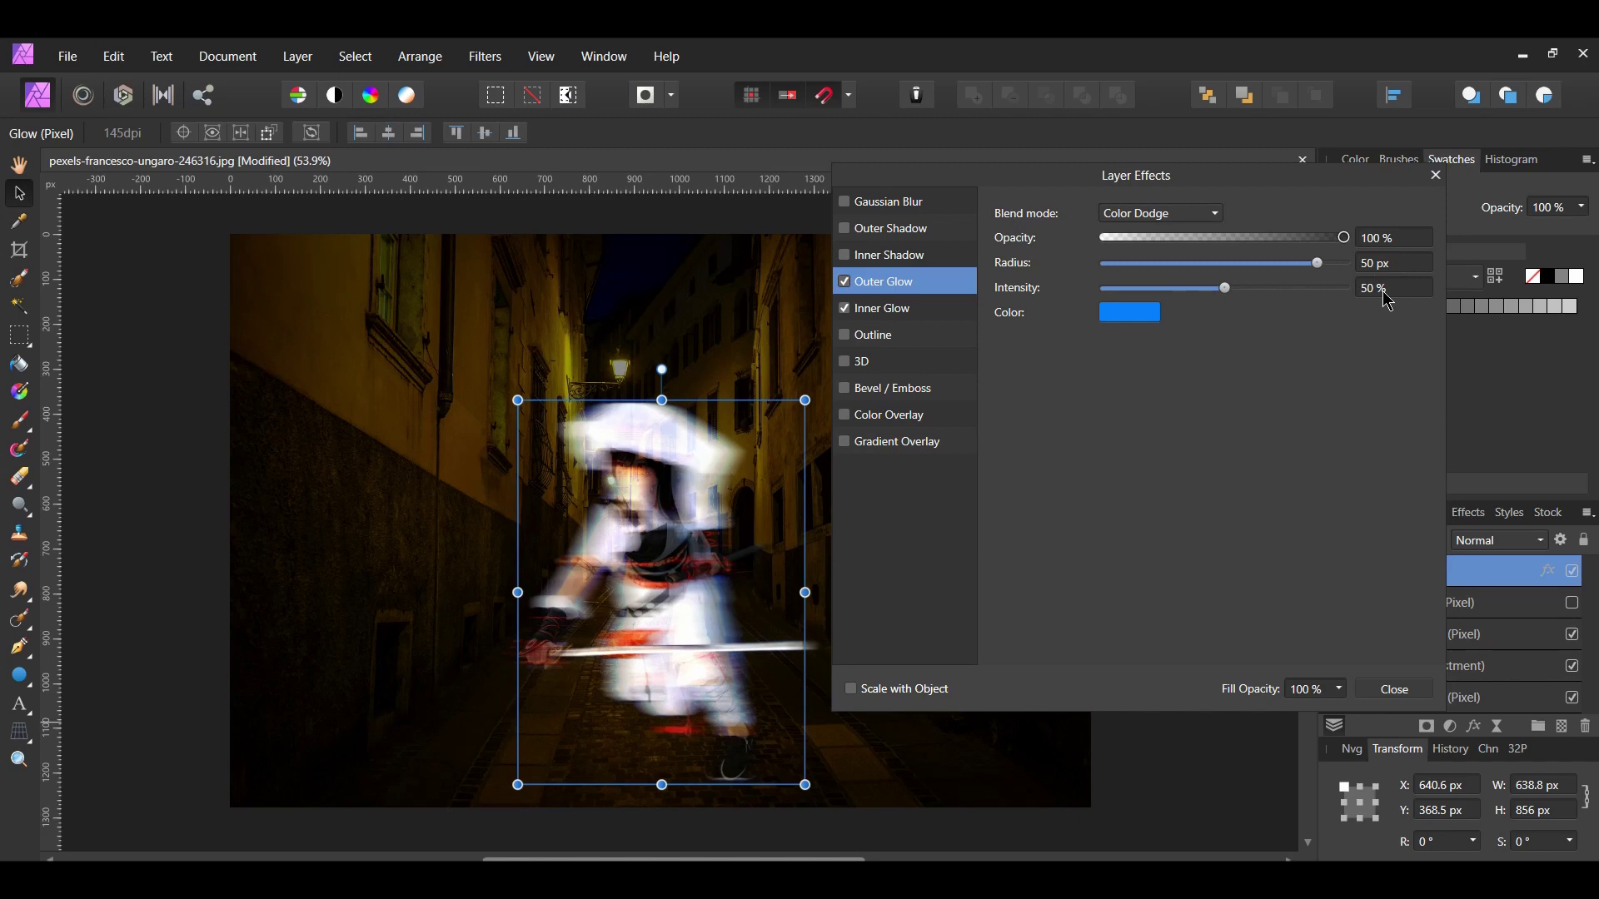
left_click(1434, 175)
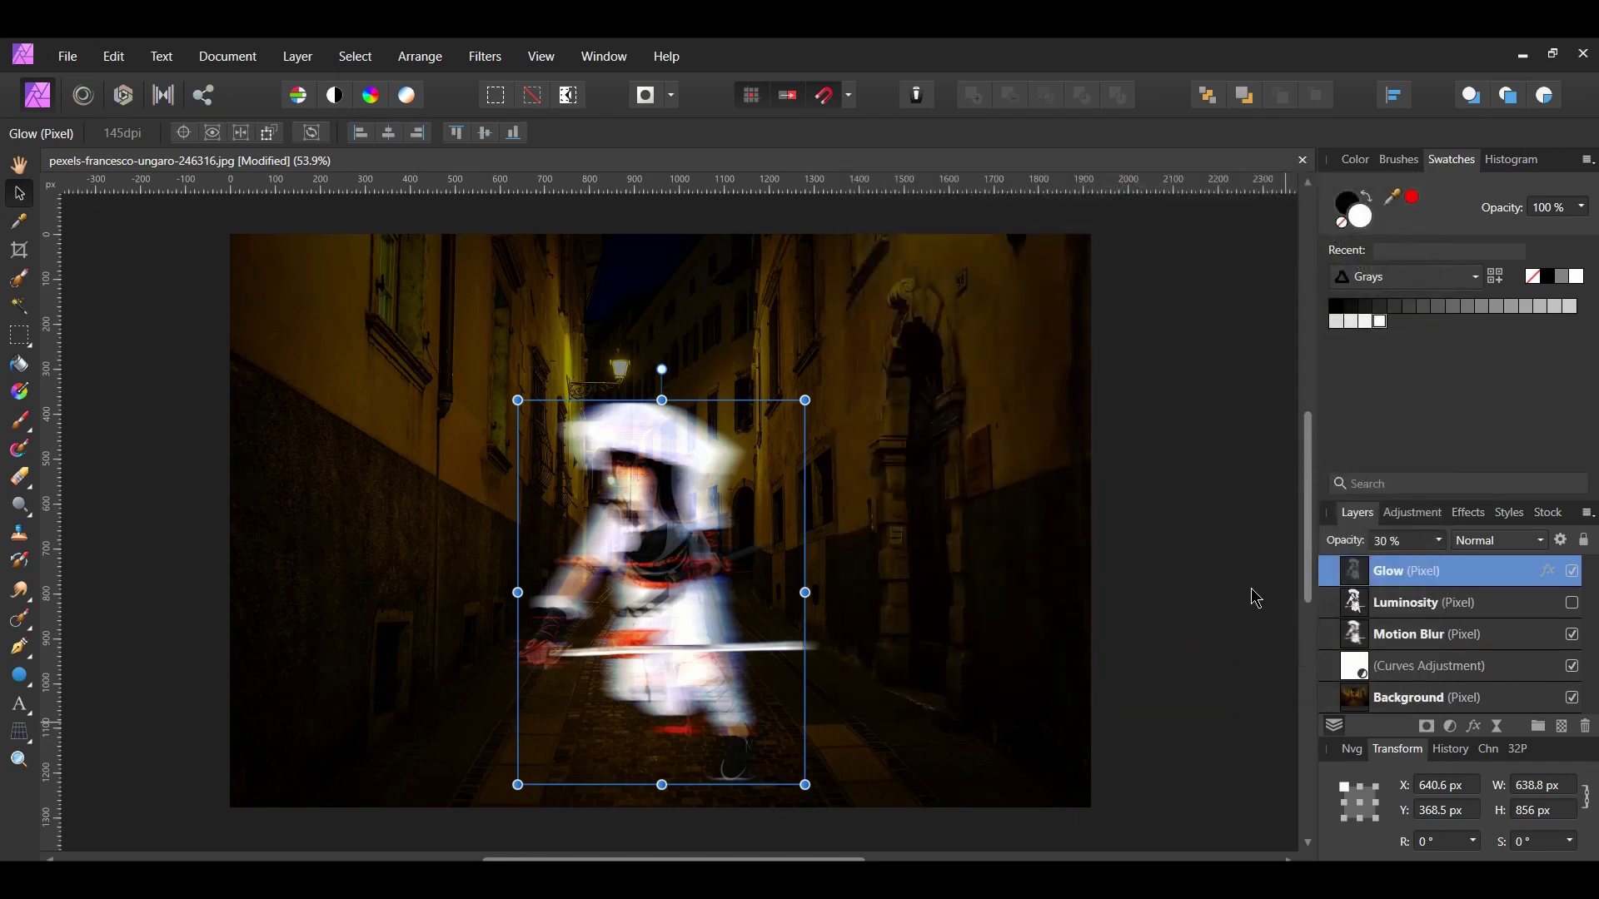
Step: Show the Luminosity layer in Luminosity blend mode, add a pixel layer, and pick 50% gray
left_click(1437, 603)
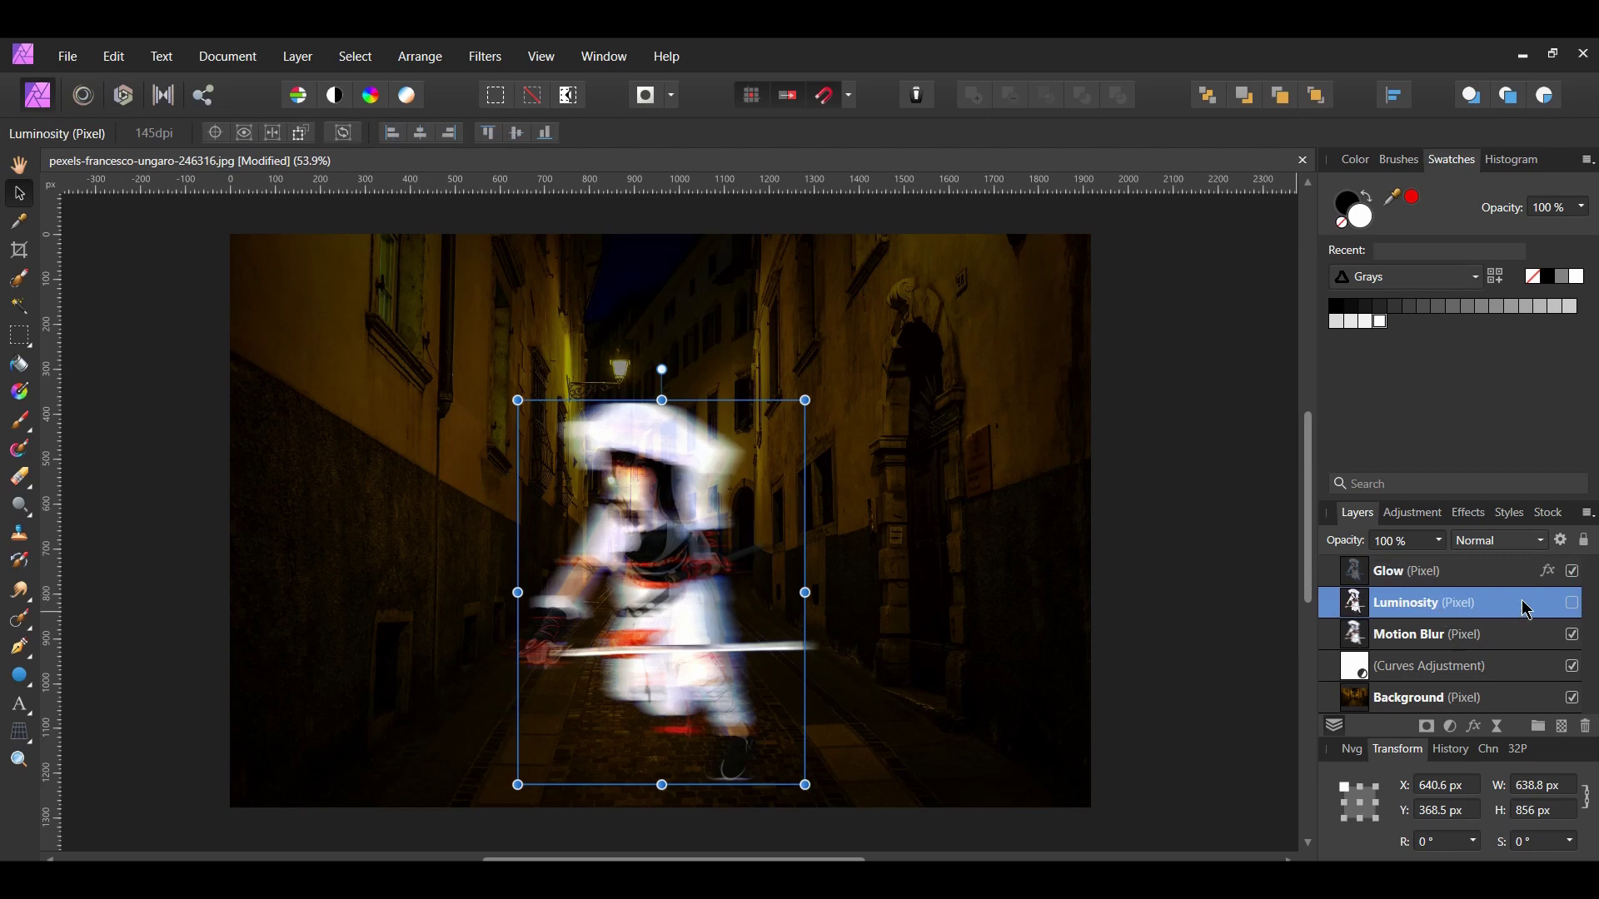
left_click(1571, 602)
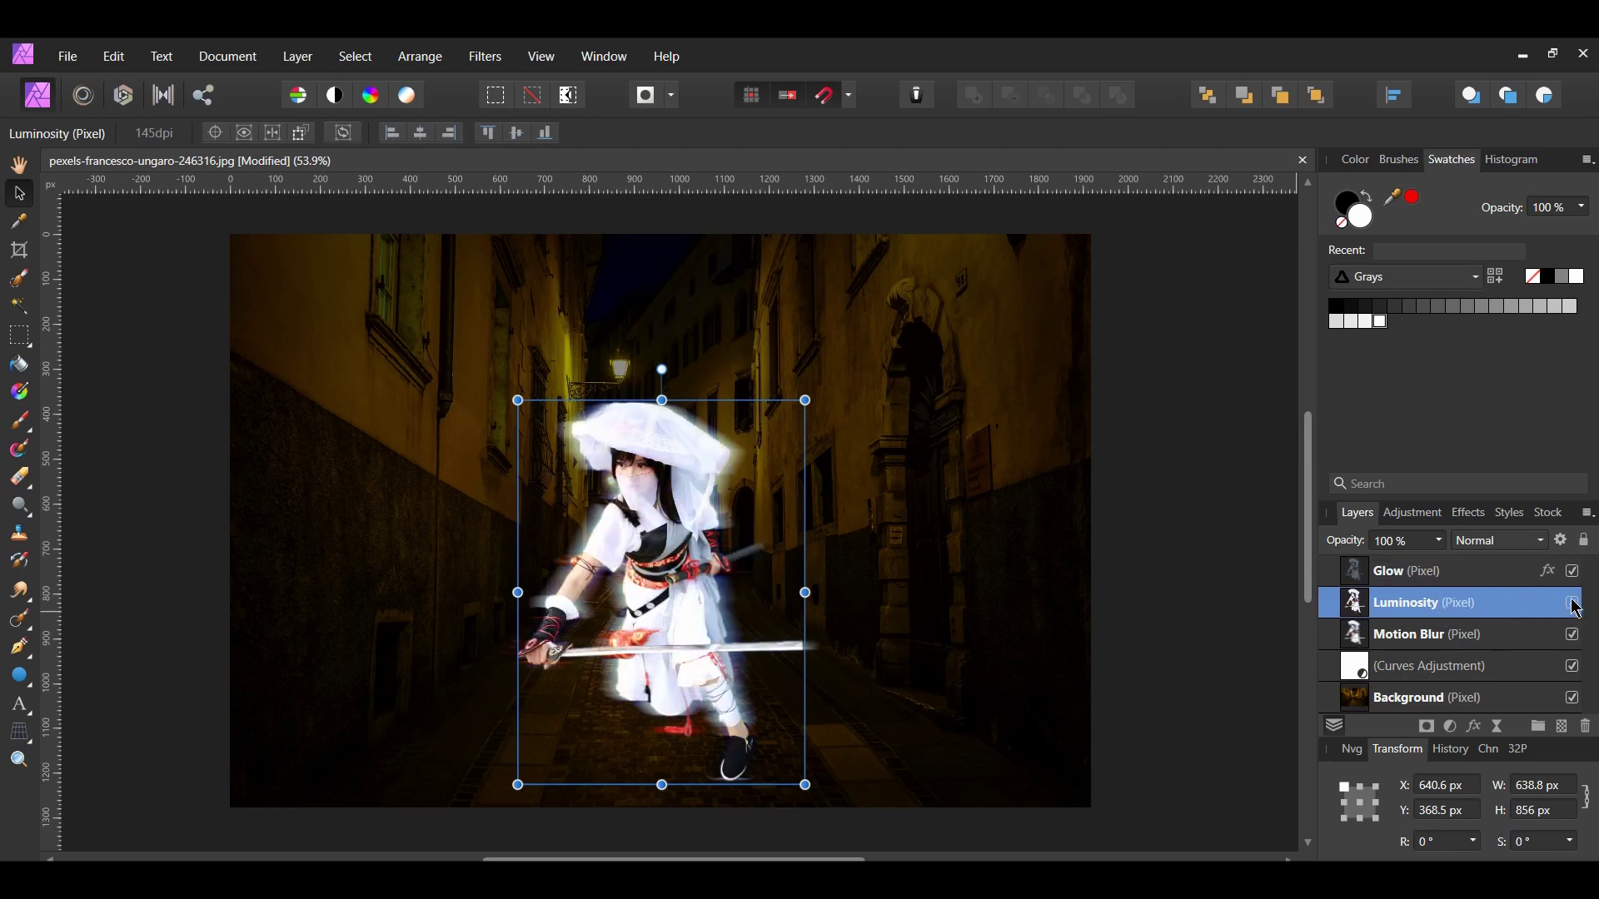
left_click(1540, 540)
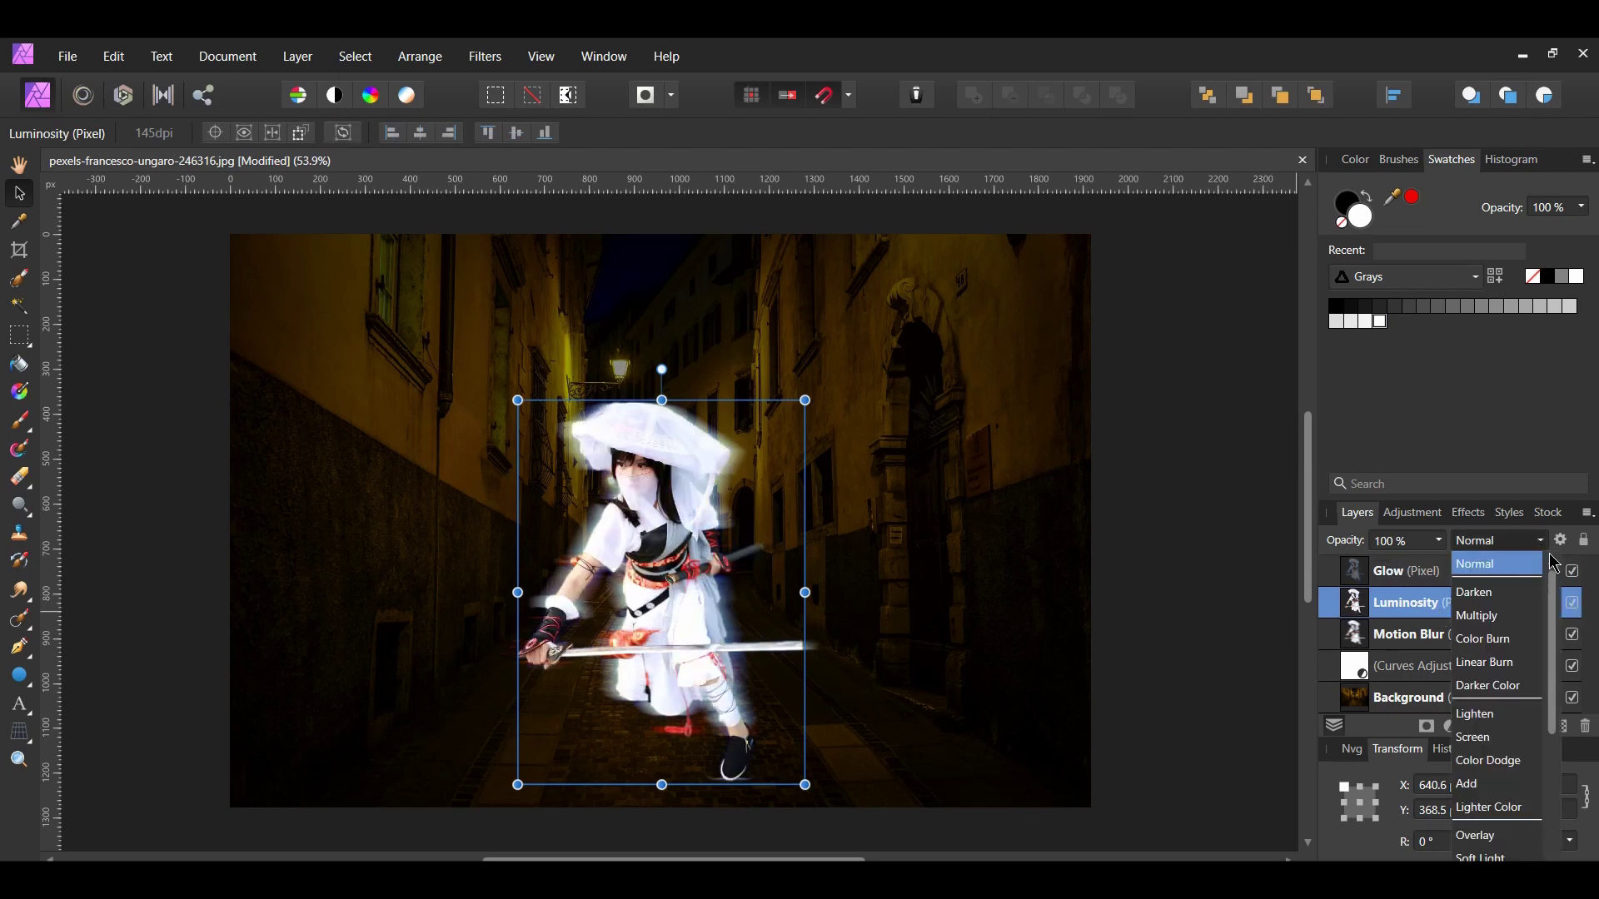
left_click_drag(1556, 586, 1555, 721)
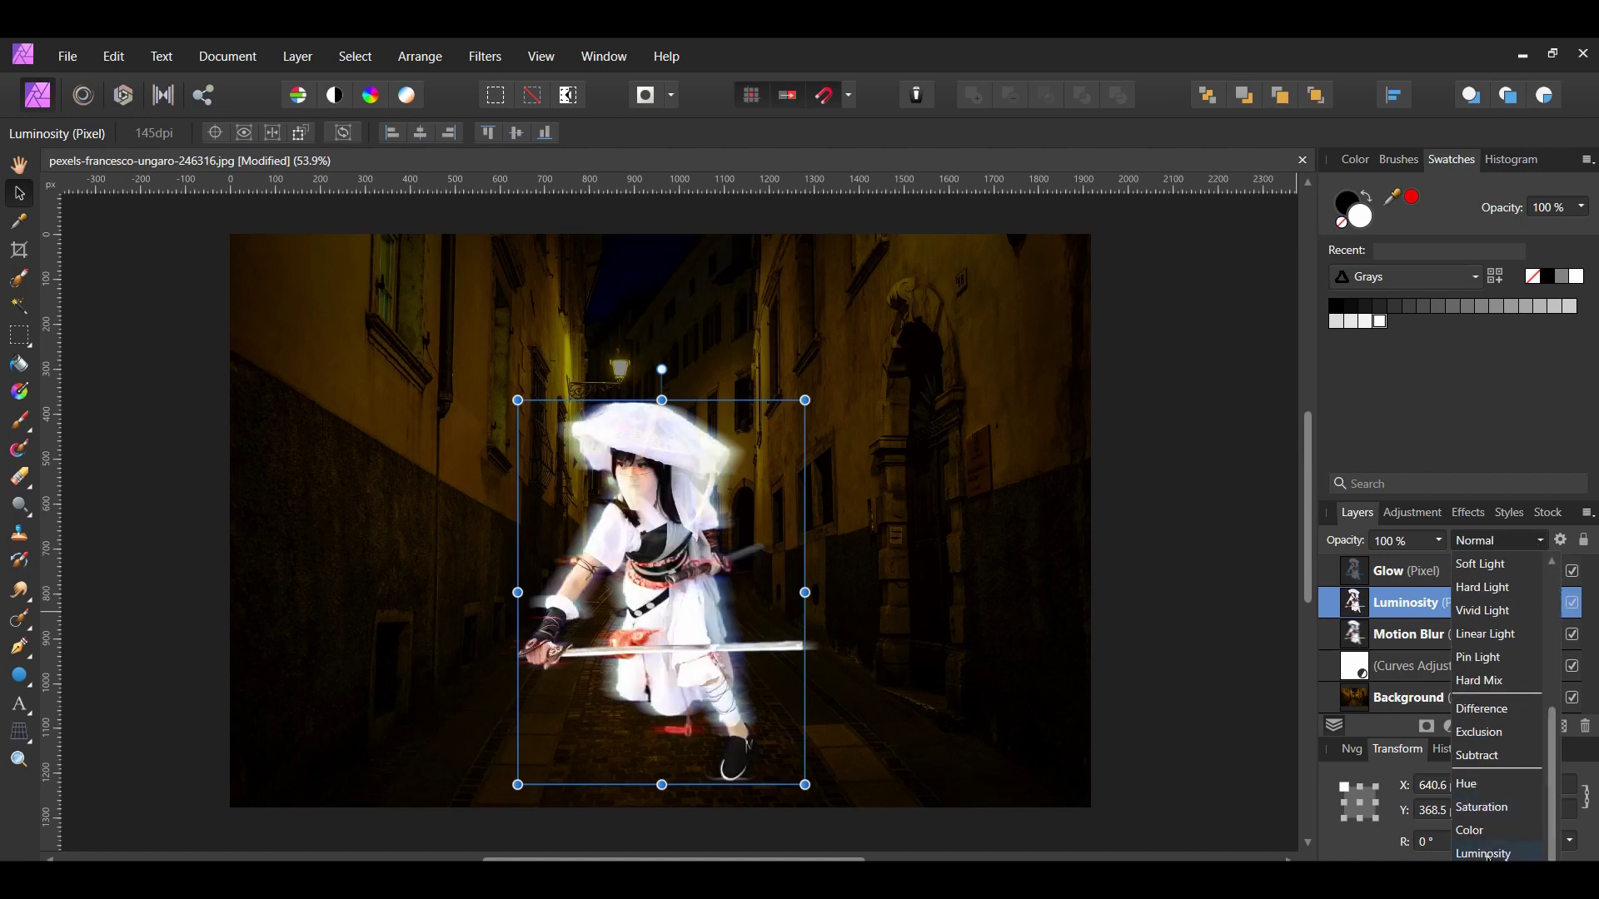
left_click(1487, 854)
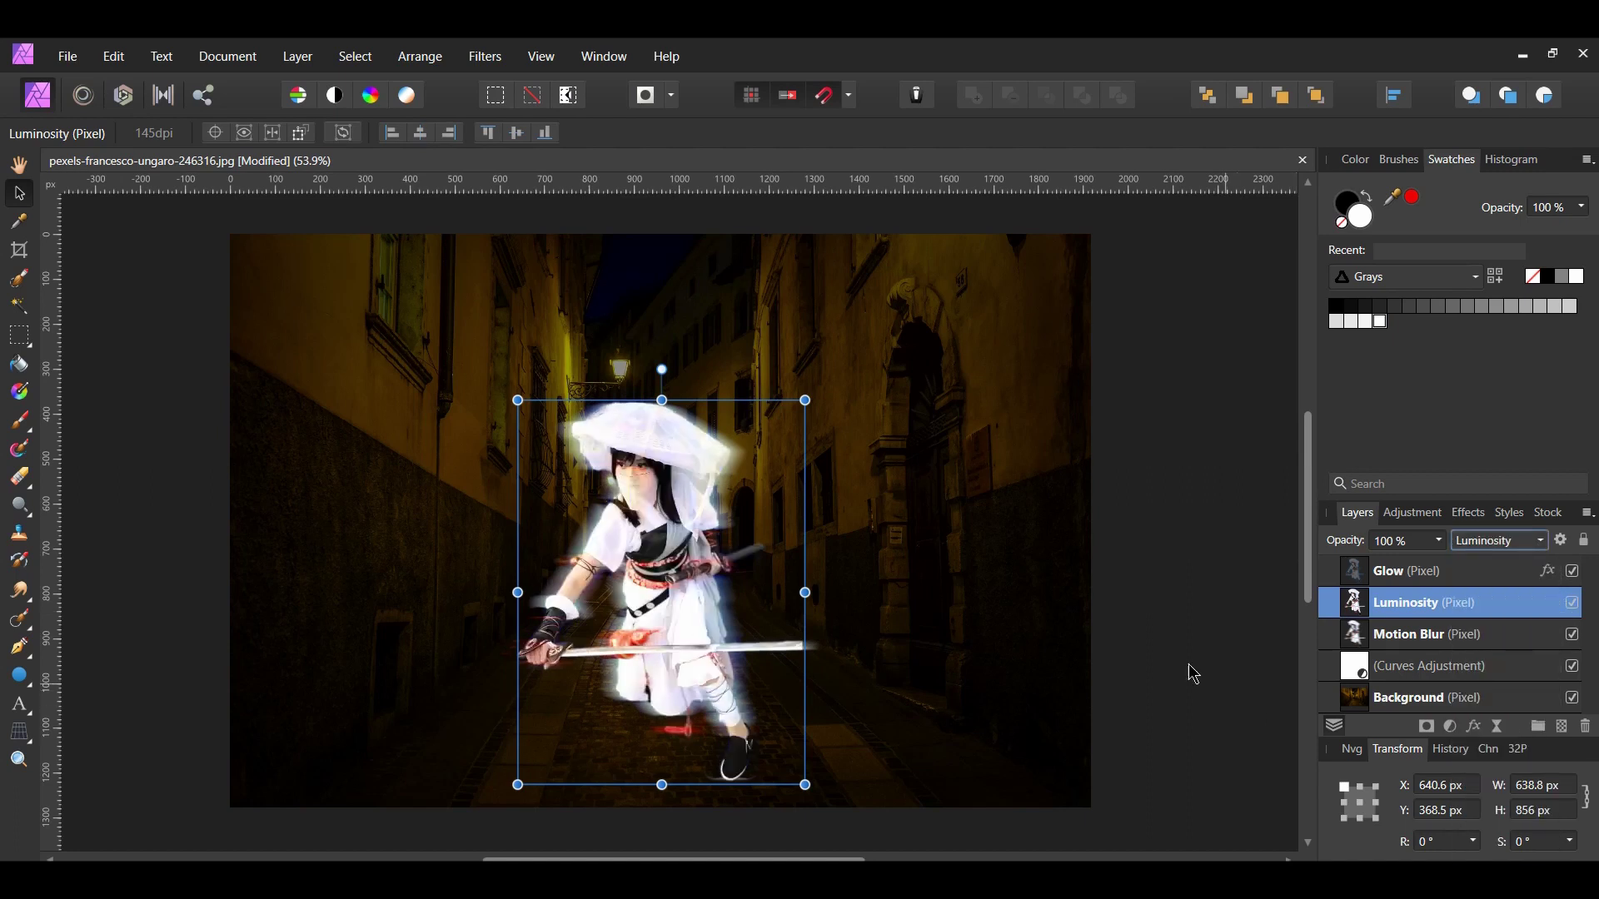
left_click(1563, 729)
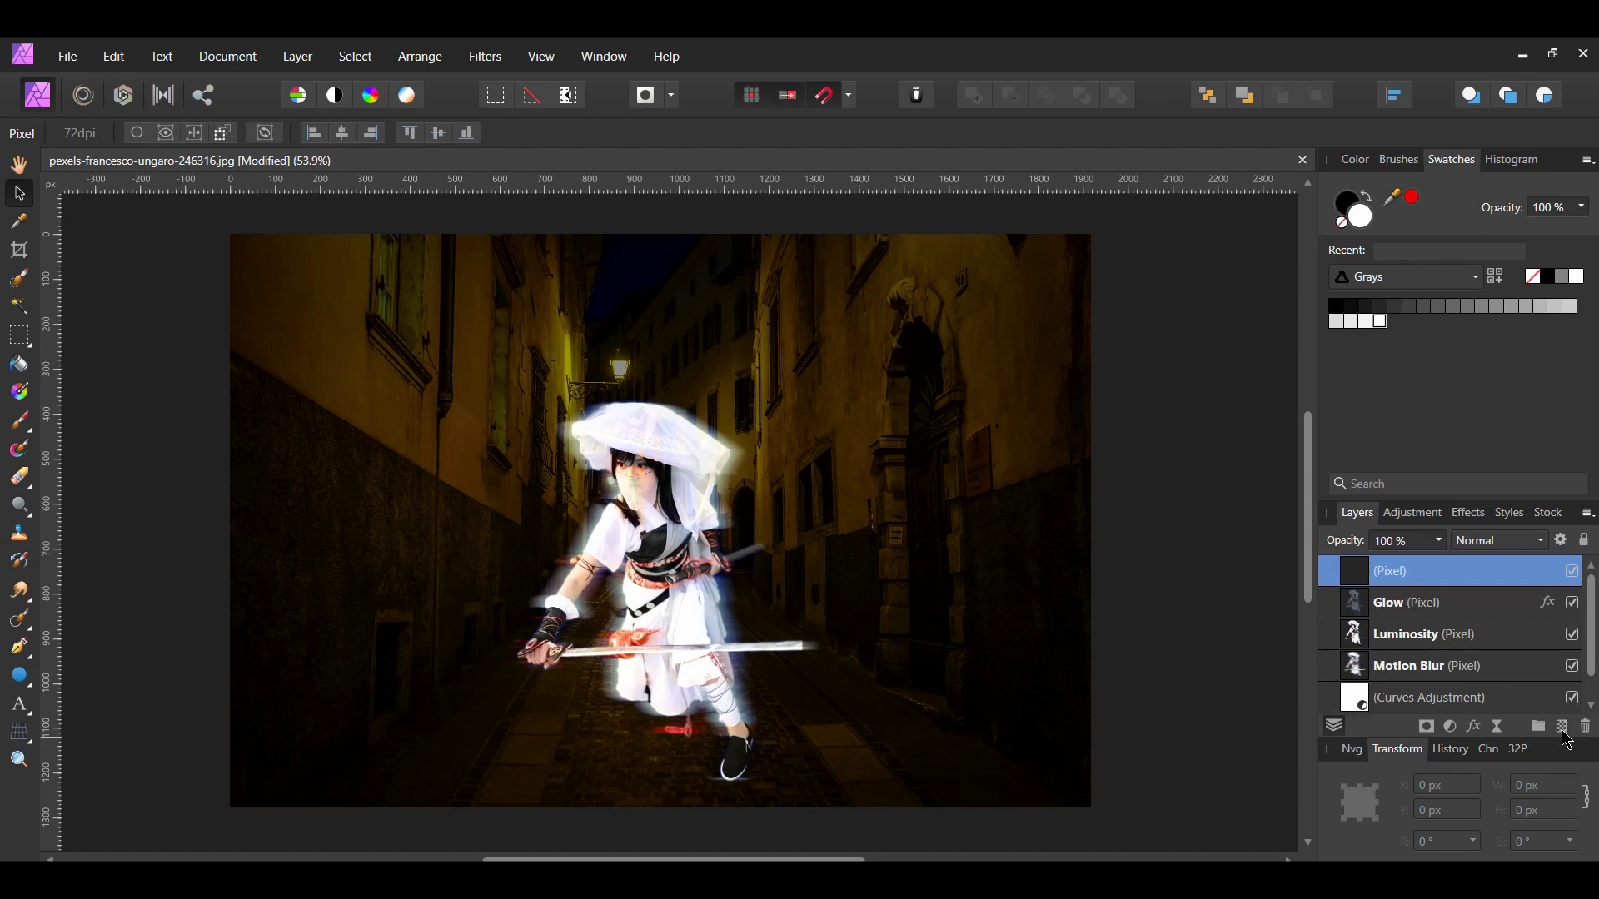
left_click(1480, 305)
Step: Fill the new top layer with the 50% gray primary colour
left_click(116, 57)
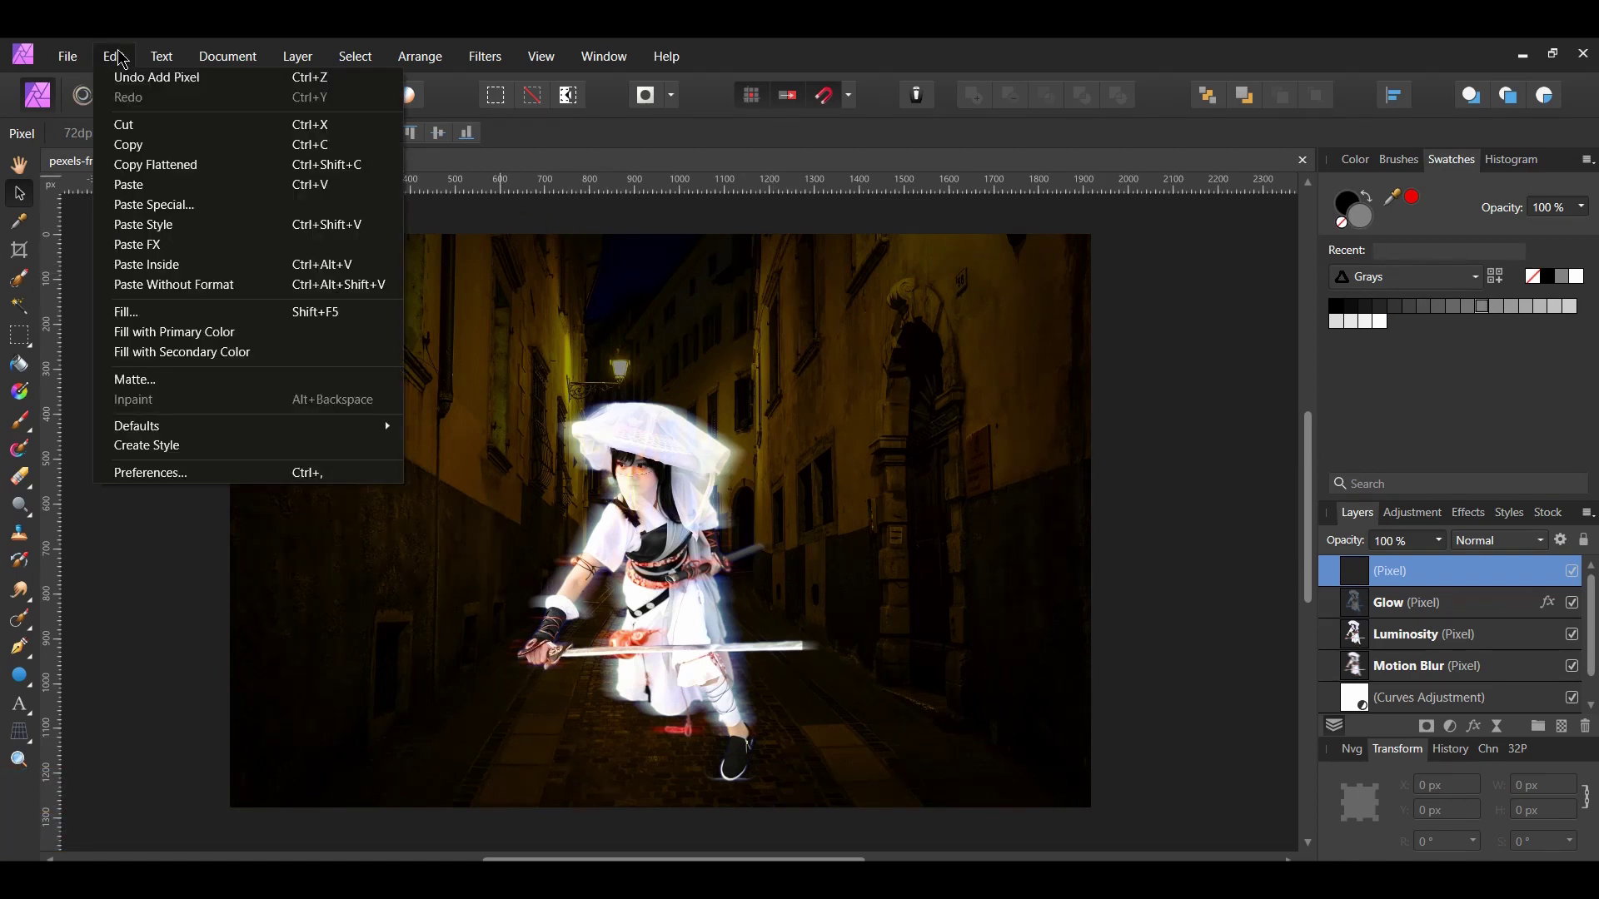
left_click(164, 333)
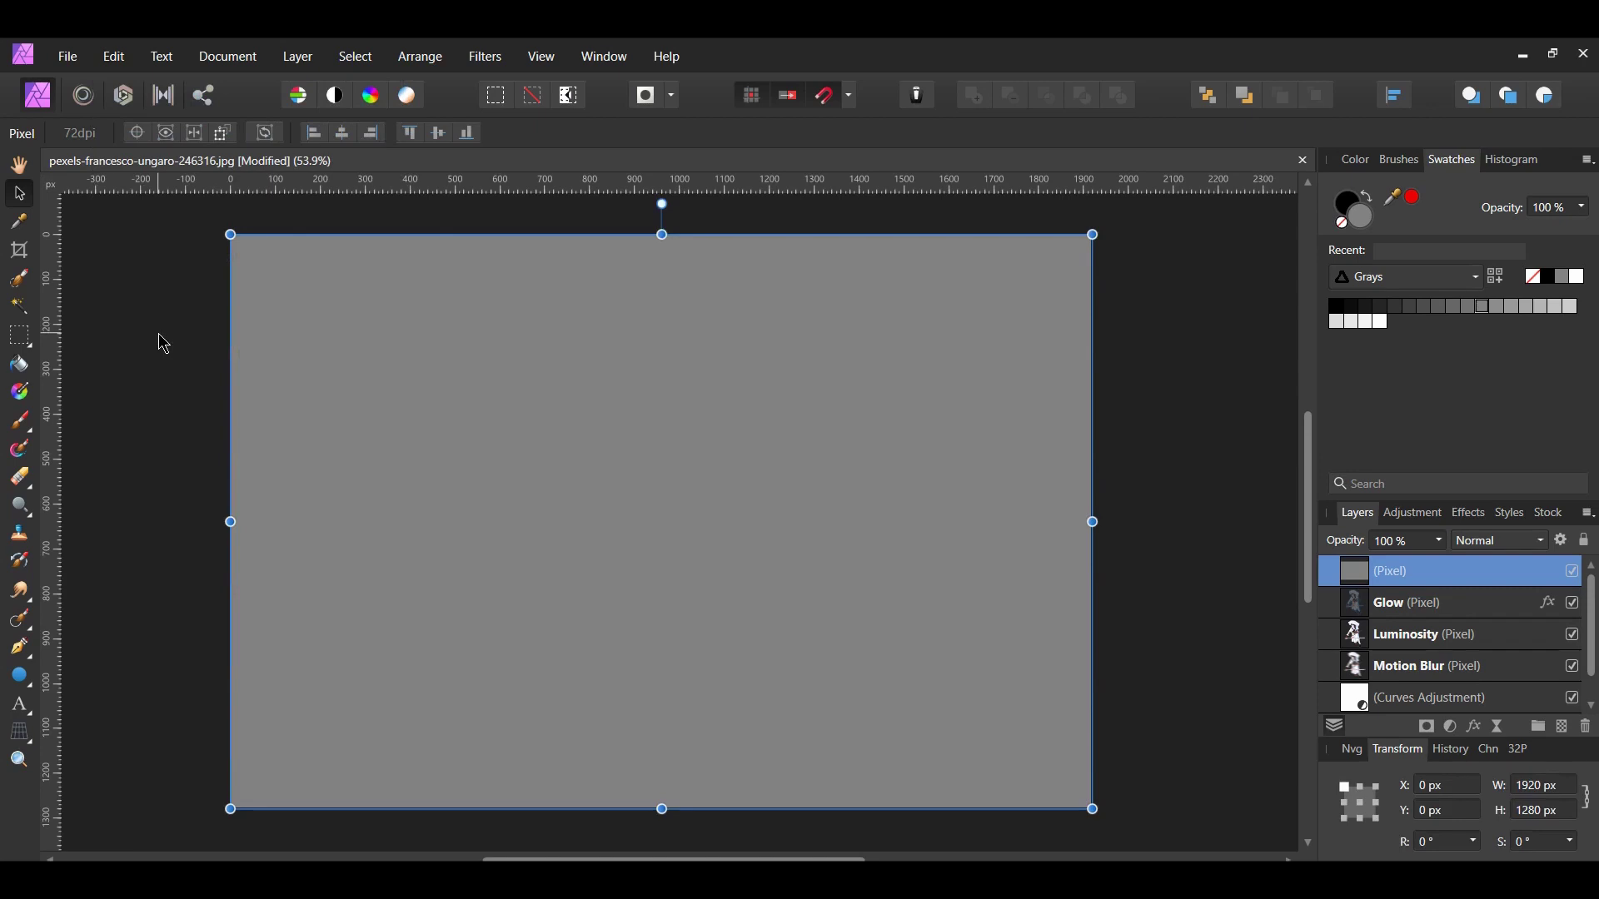
left_click(487, 60)
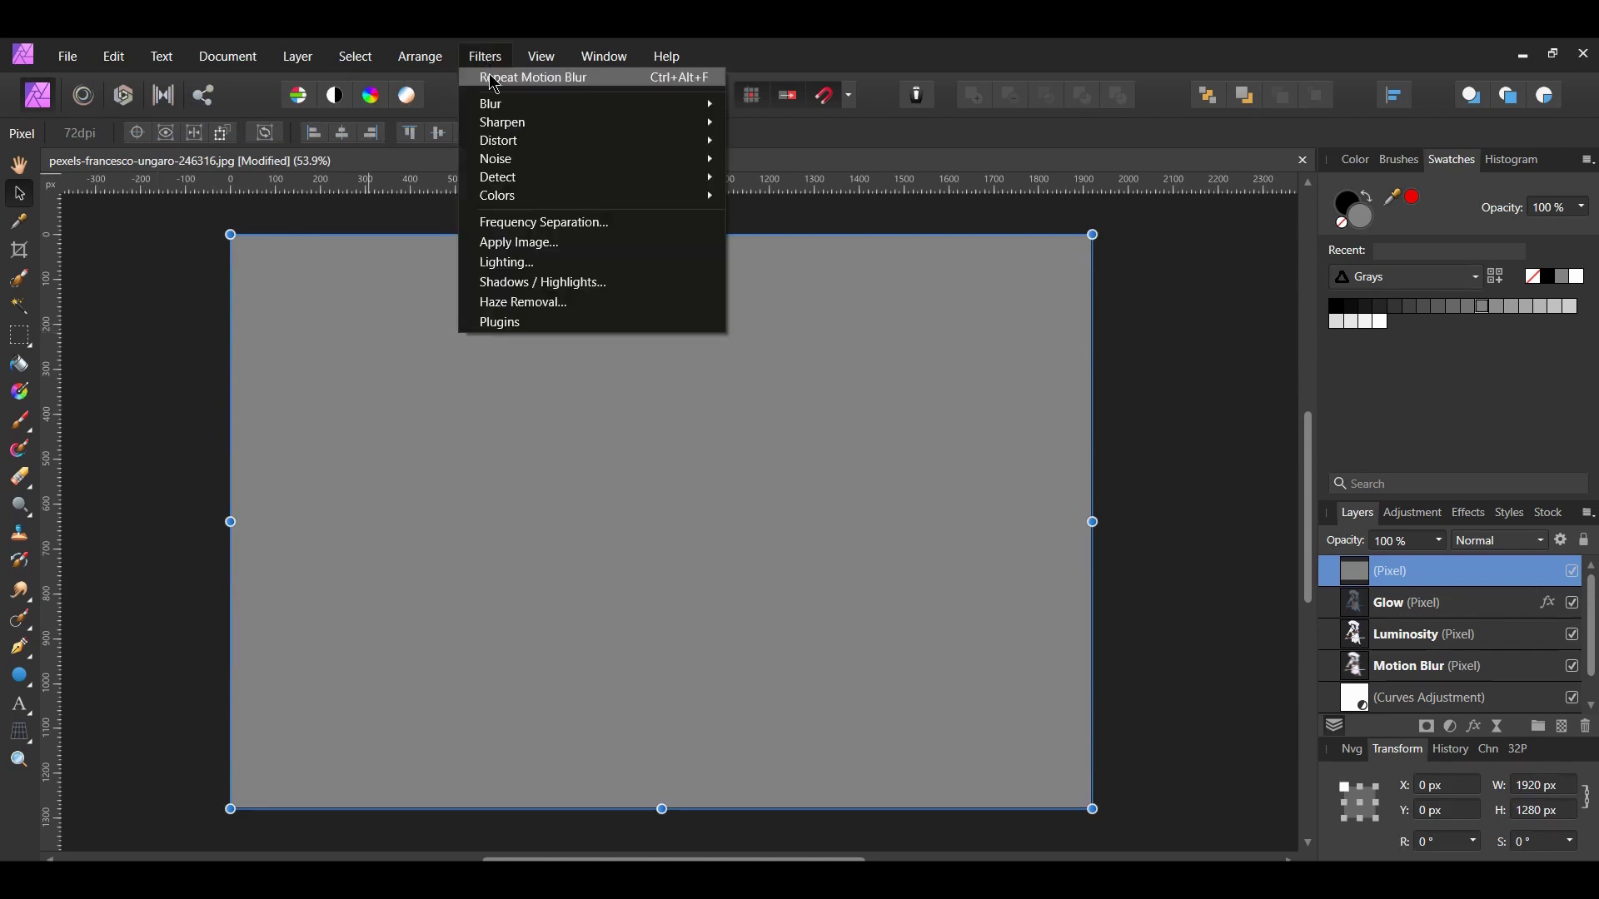
mouse_move(619, 198)
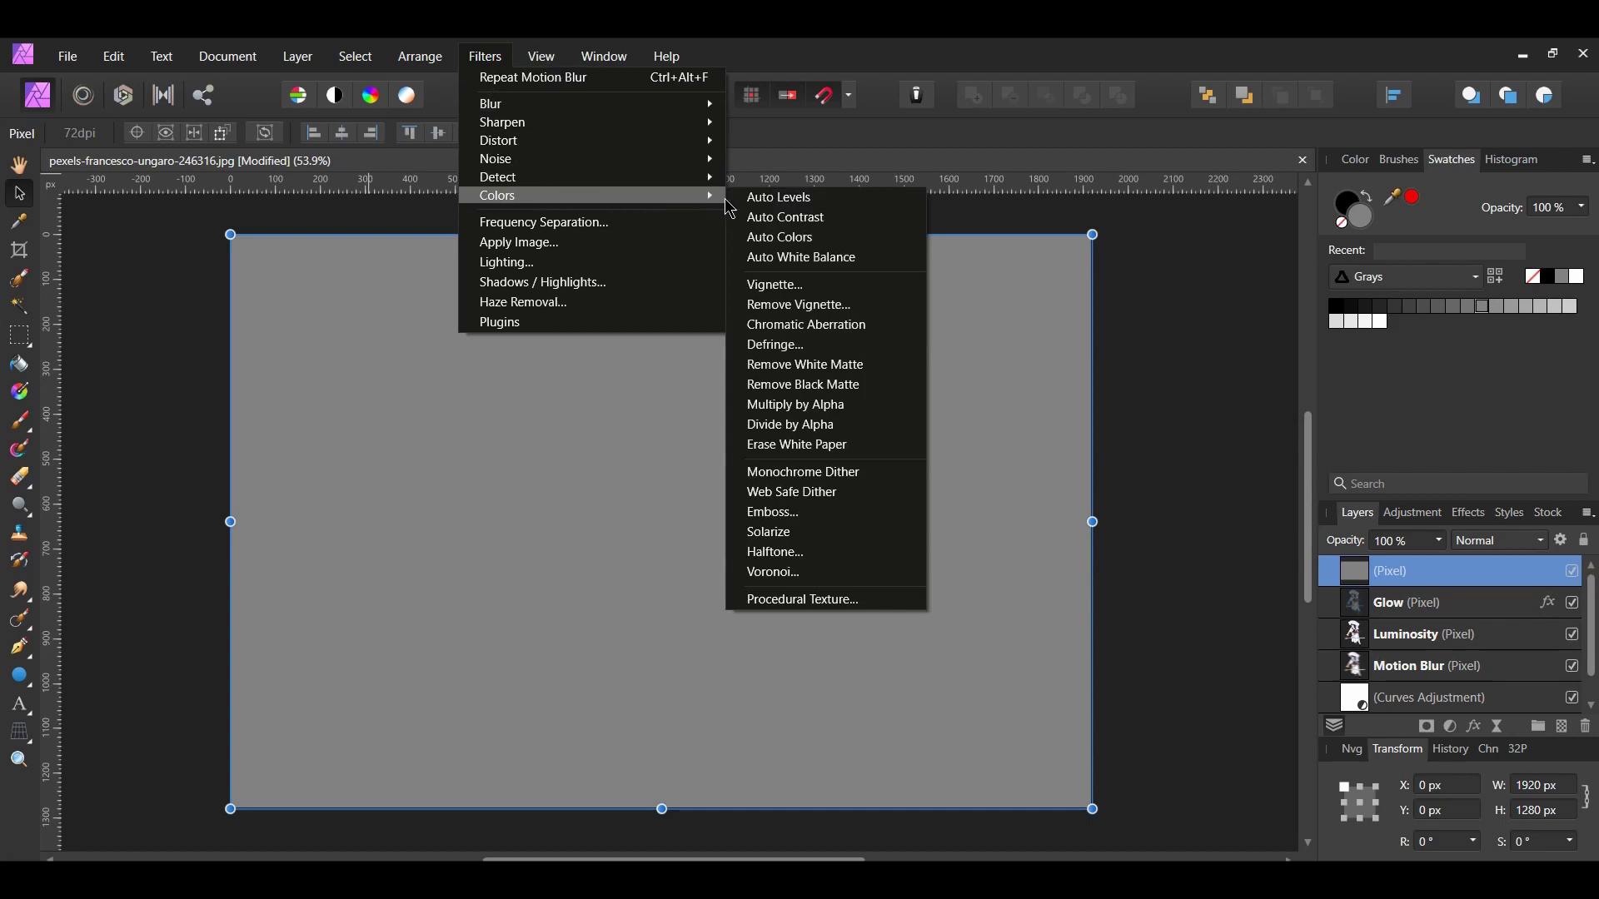
left_click(782, 552)
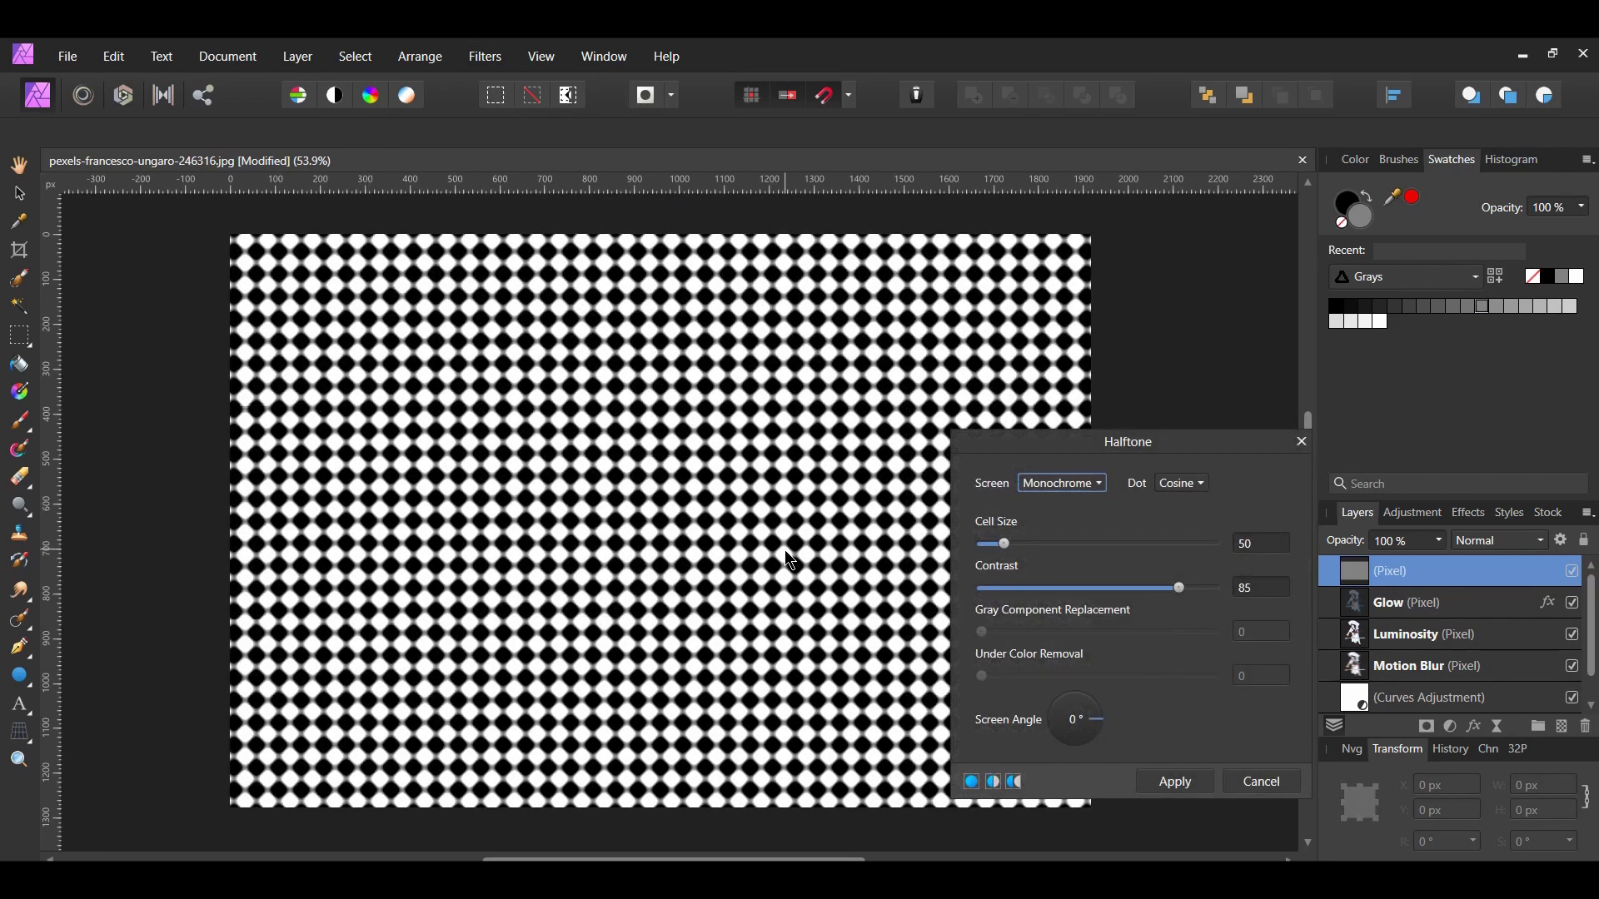
Step: Apply a Line-screen Halftone with cell size 5 and contrast 40
left_click(1097, 484)
left_click(1077, 553)
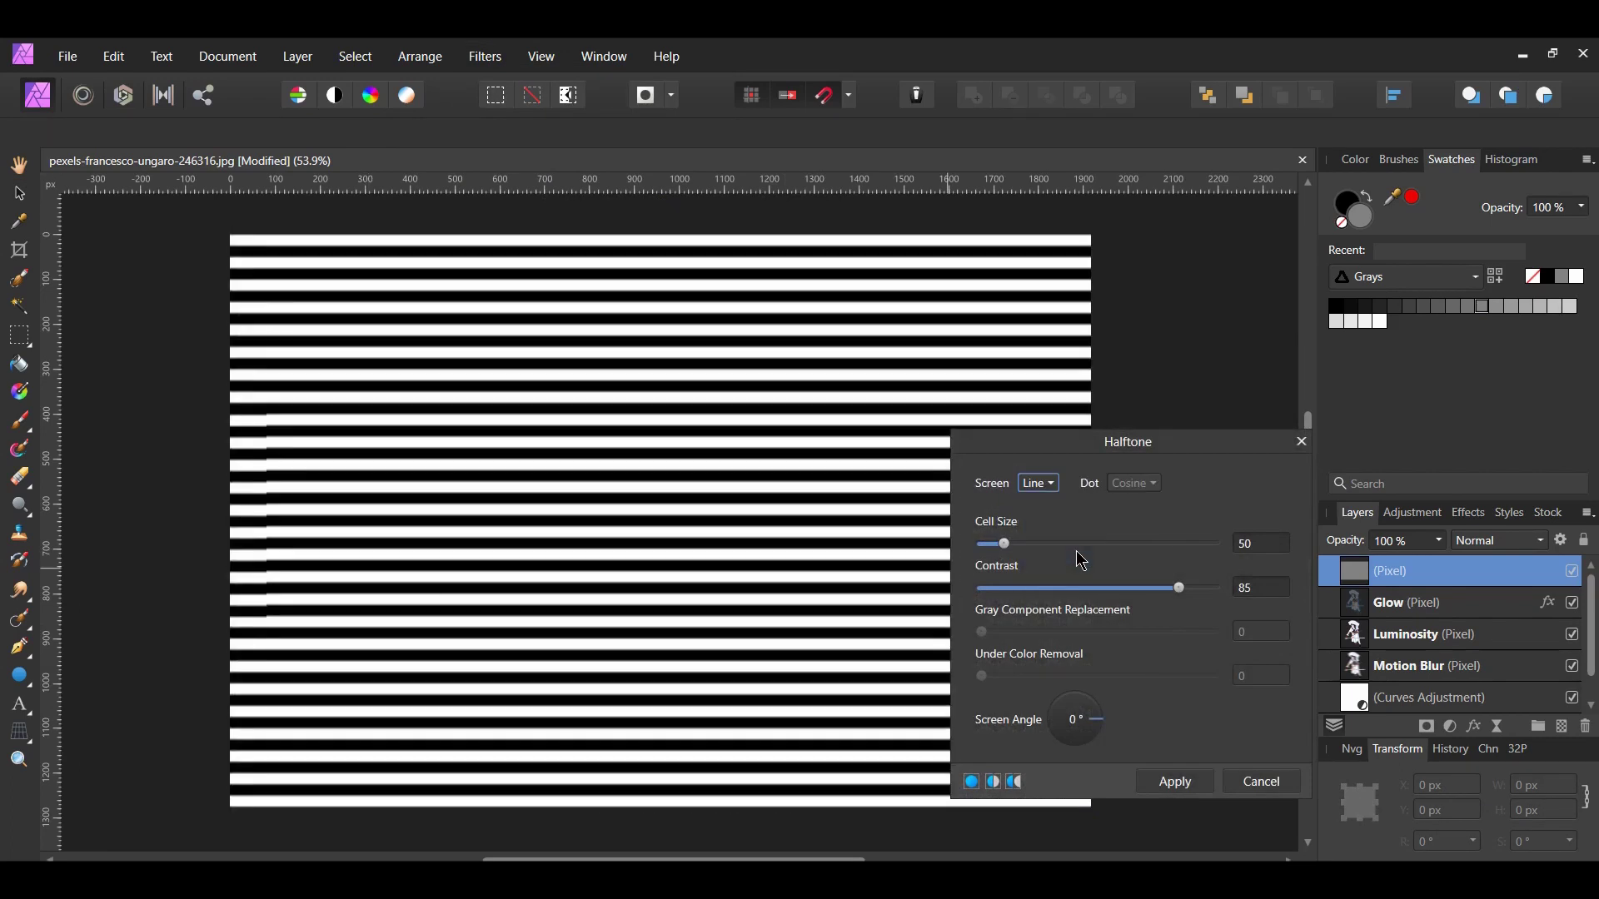
left_click(1260, 551)
key("BackSpace")
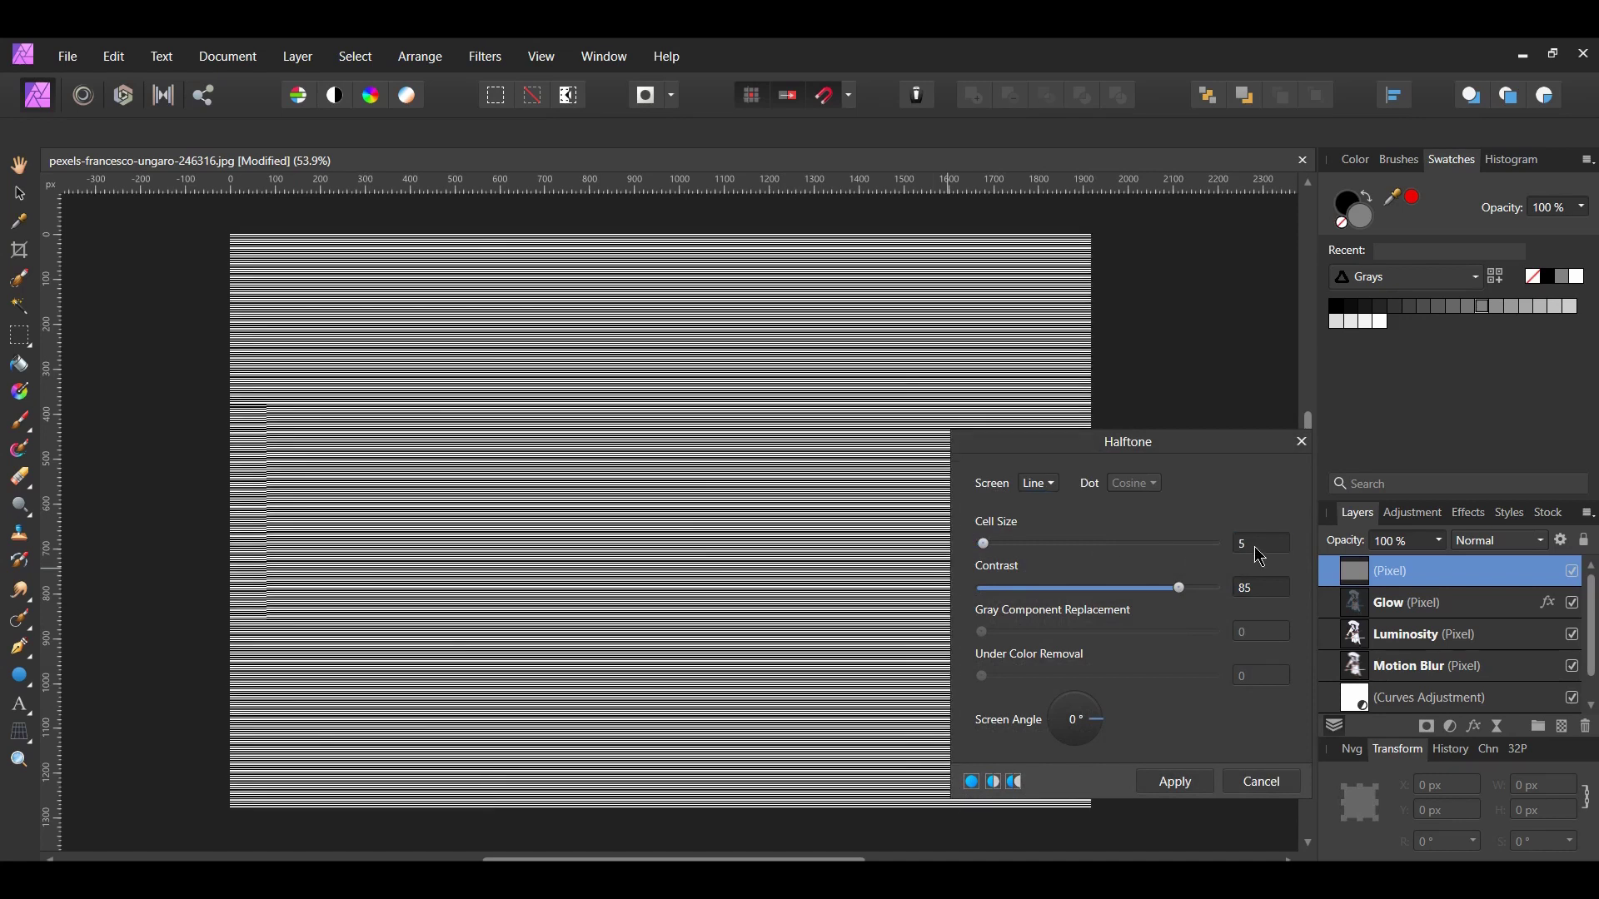
left_click(1270, 596)
type("40")
key("Return")
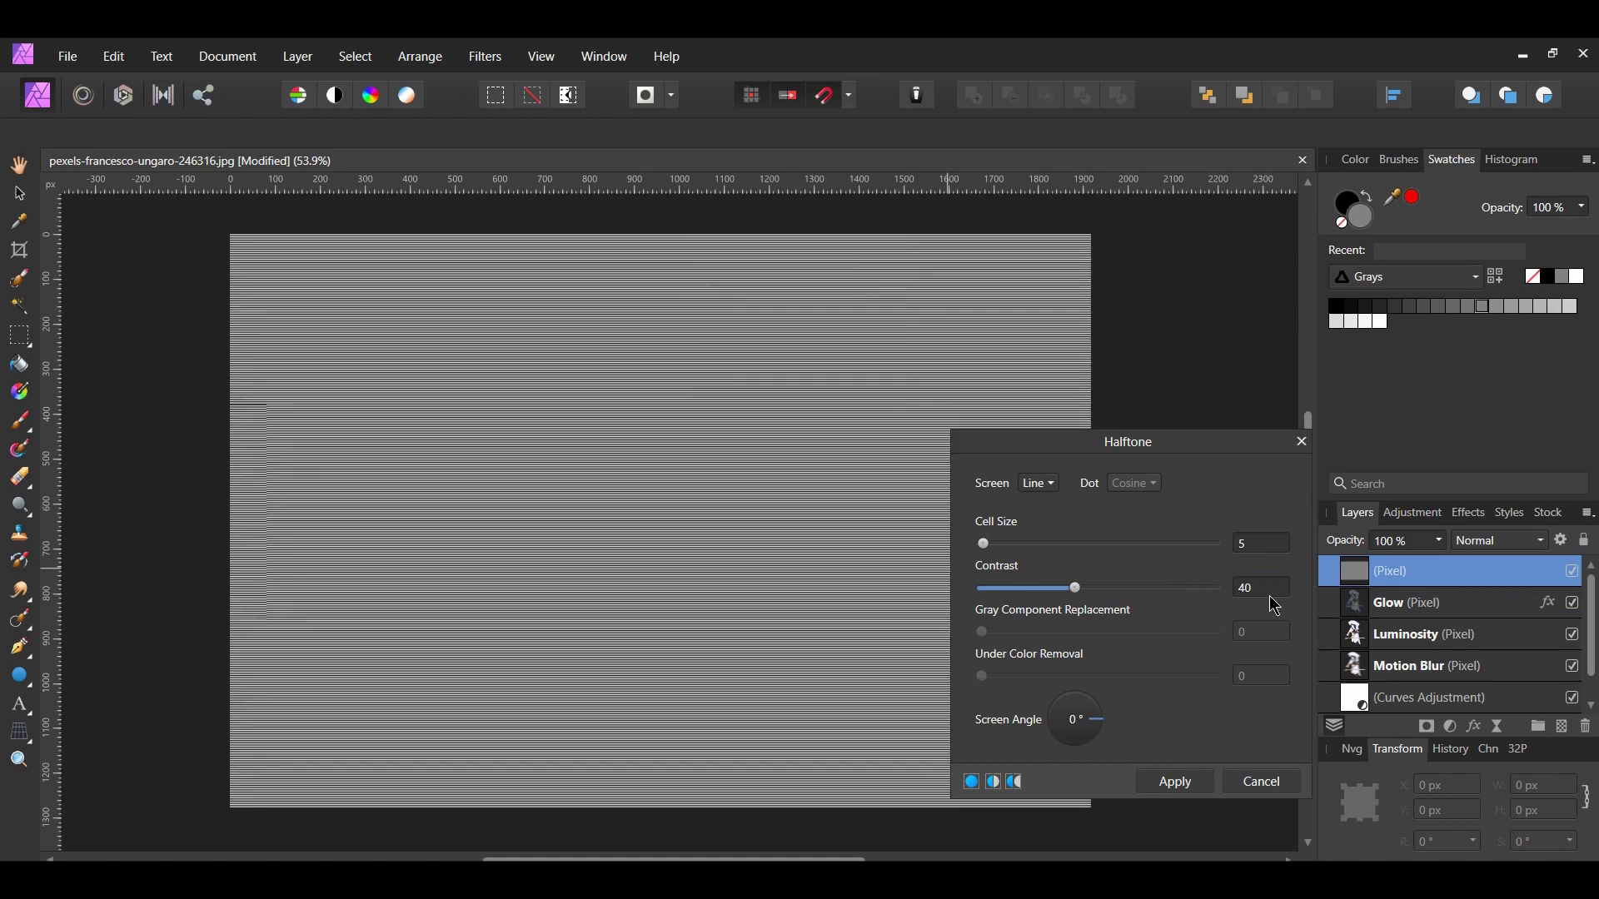
left_click(1179, 787)
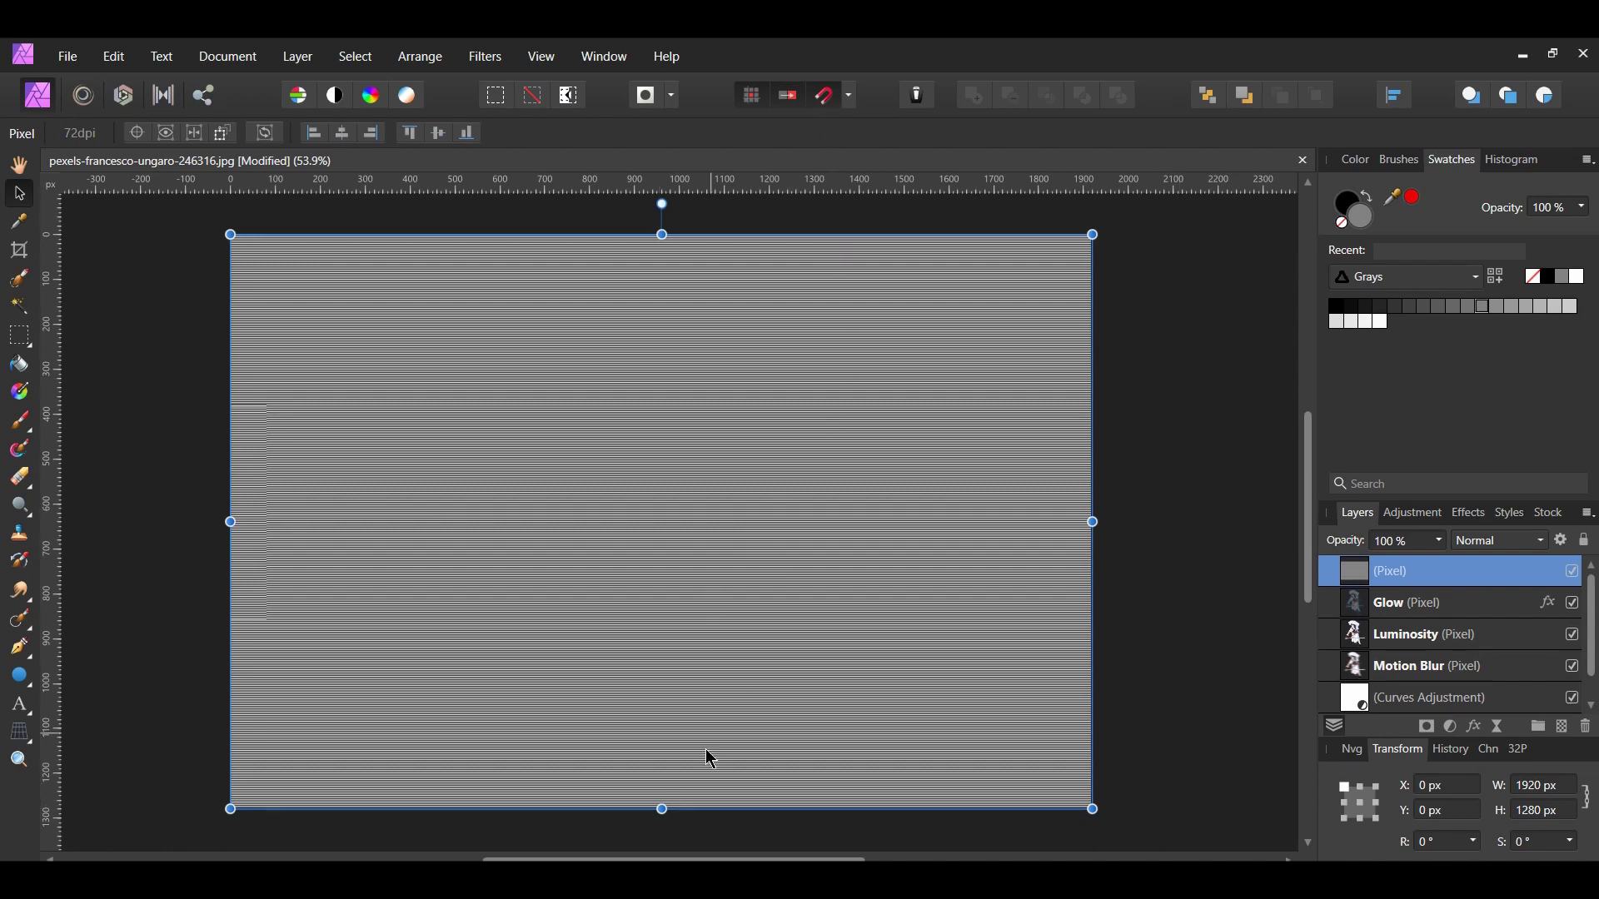
Step: Shrink the scan lines to the top half and move a duplicate over the lower half
left_click_drag(666, 814, 738, 527)
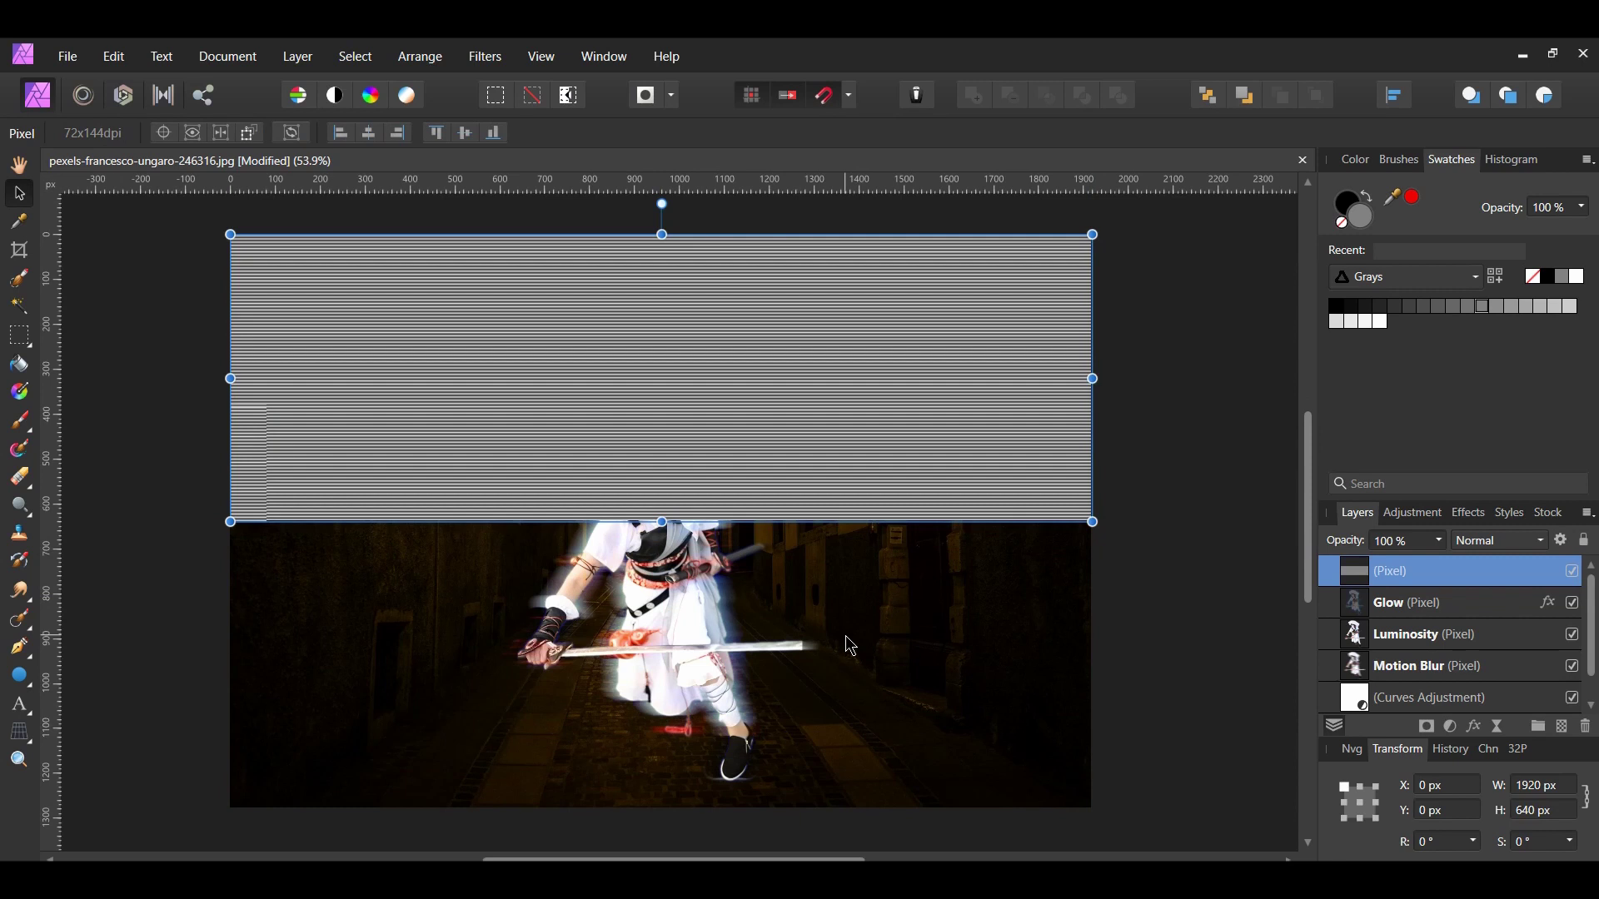
key("ctrl+j")
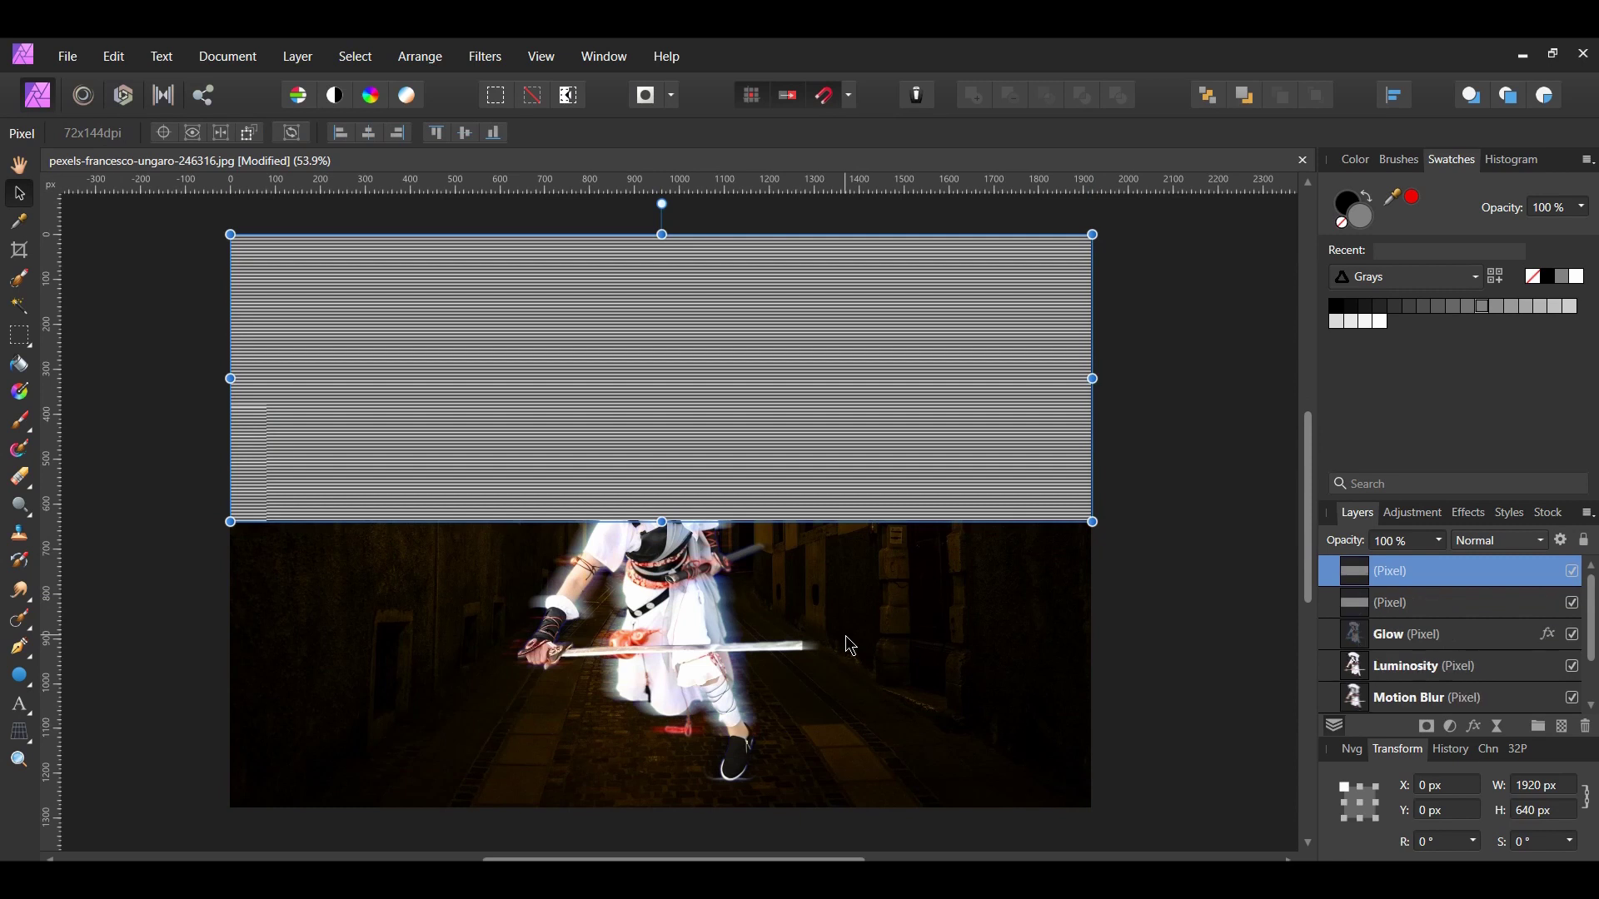
left_click_drag(698, 376, 697, 665)
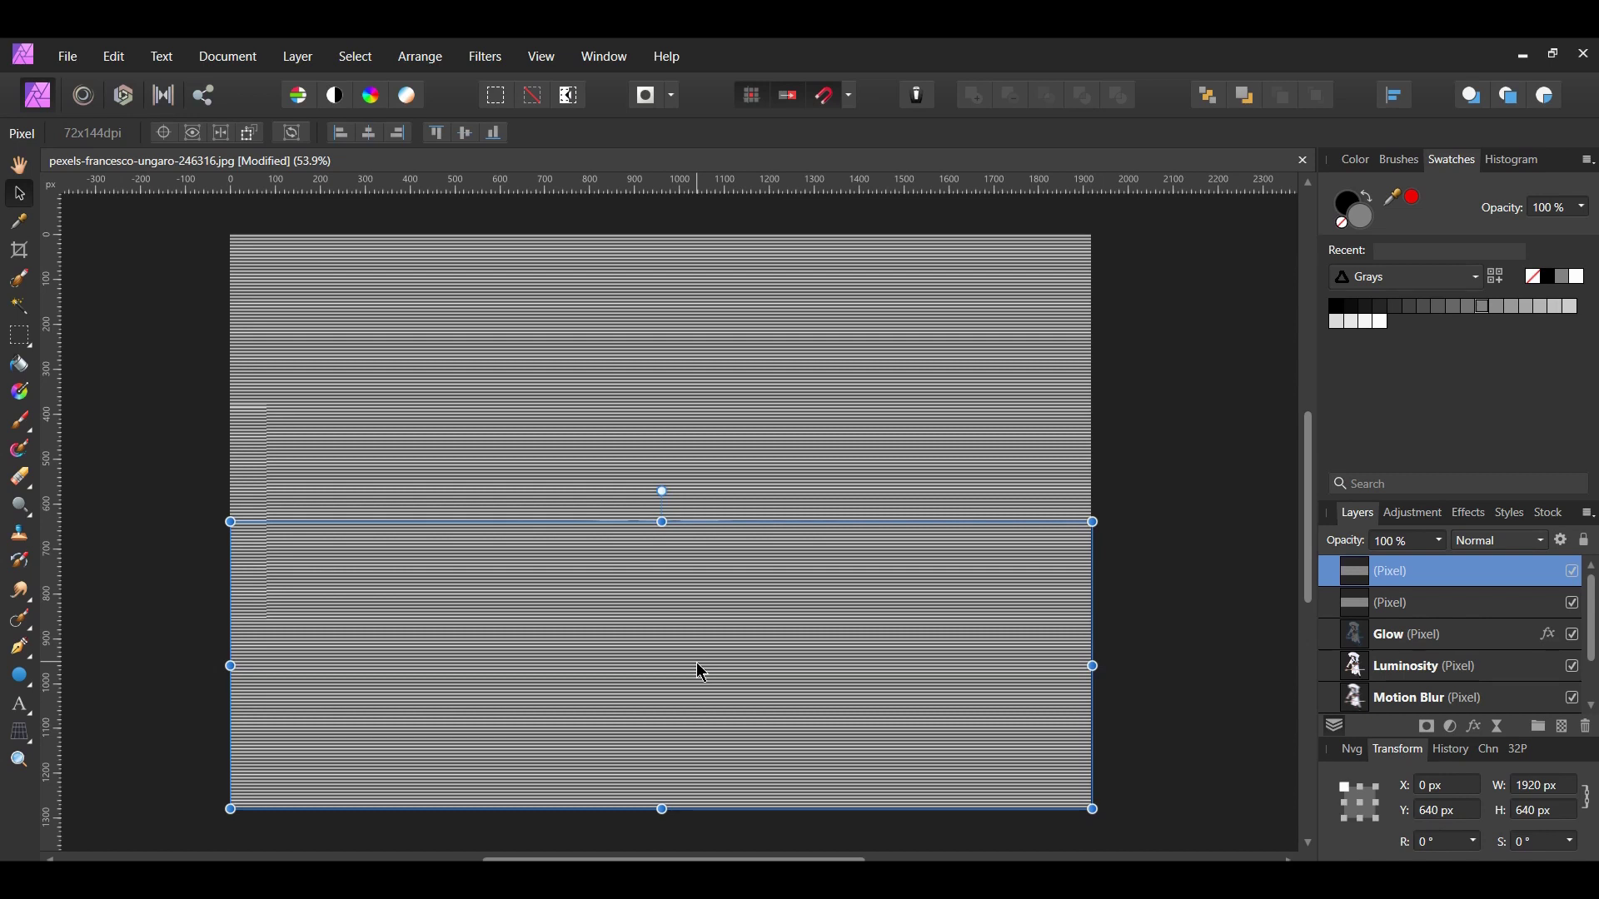
key("ctrl+d")
Step: Hide the Glow through Background layers and select the first scan-line layer
left_click(1411, 642)
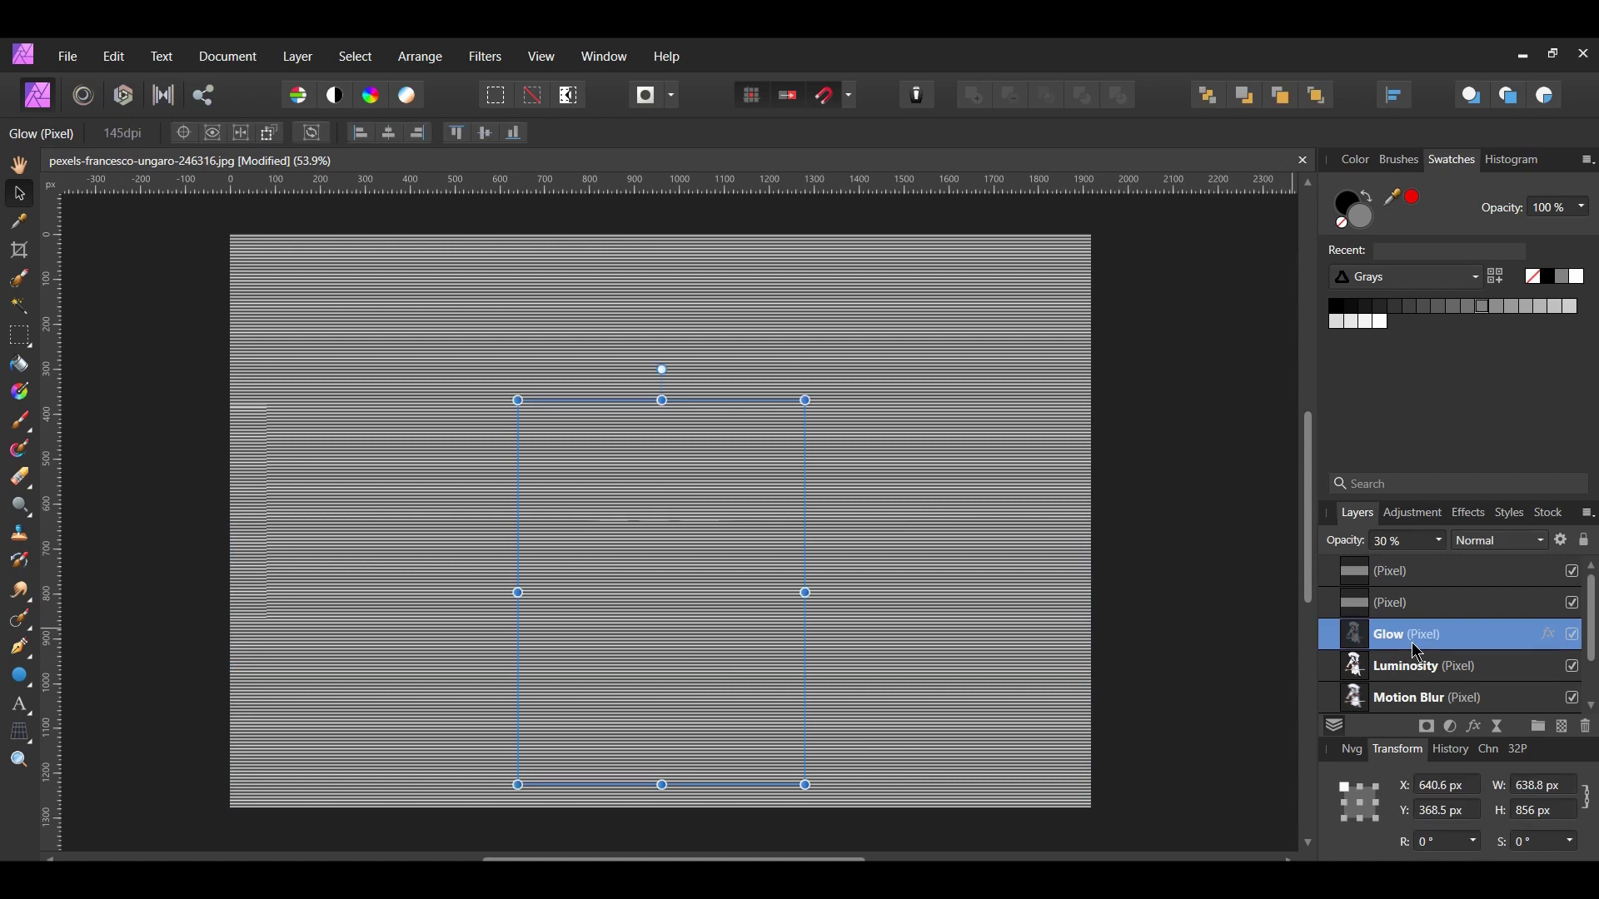
scroll(1415, 646, "down", 1)
left_click(1428, 706, "shift")
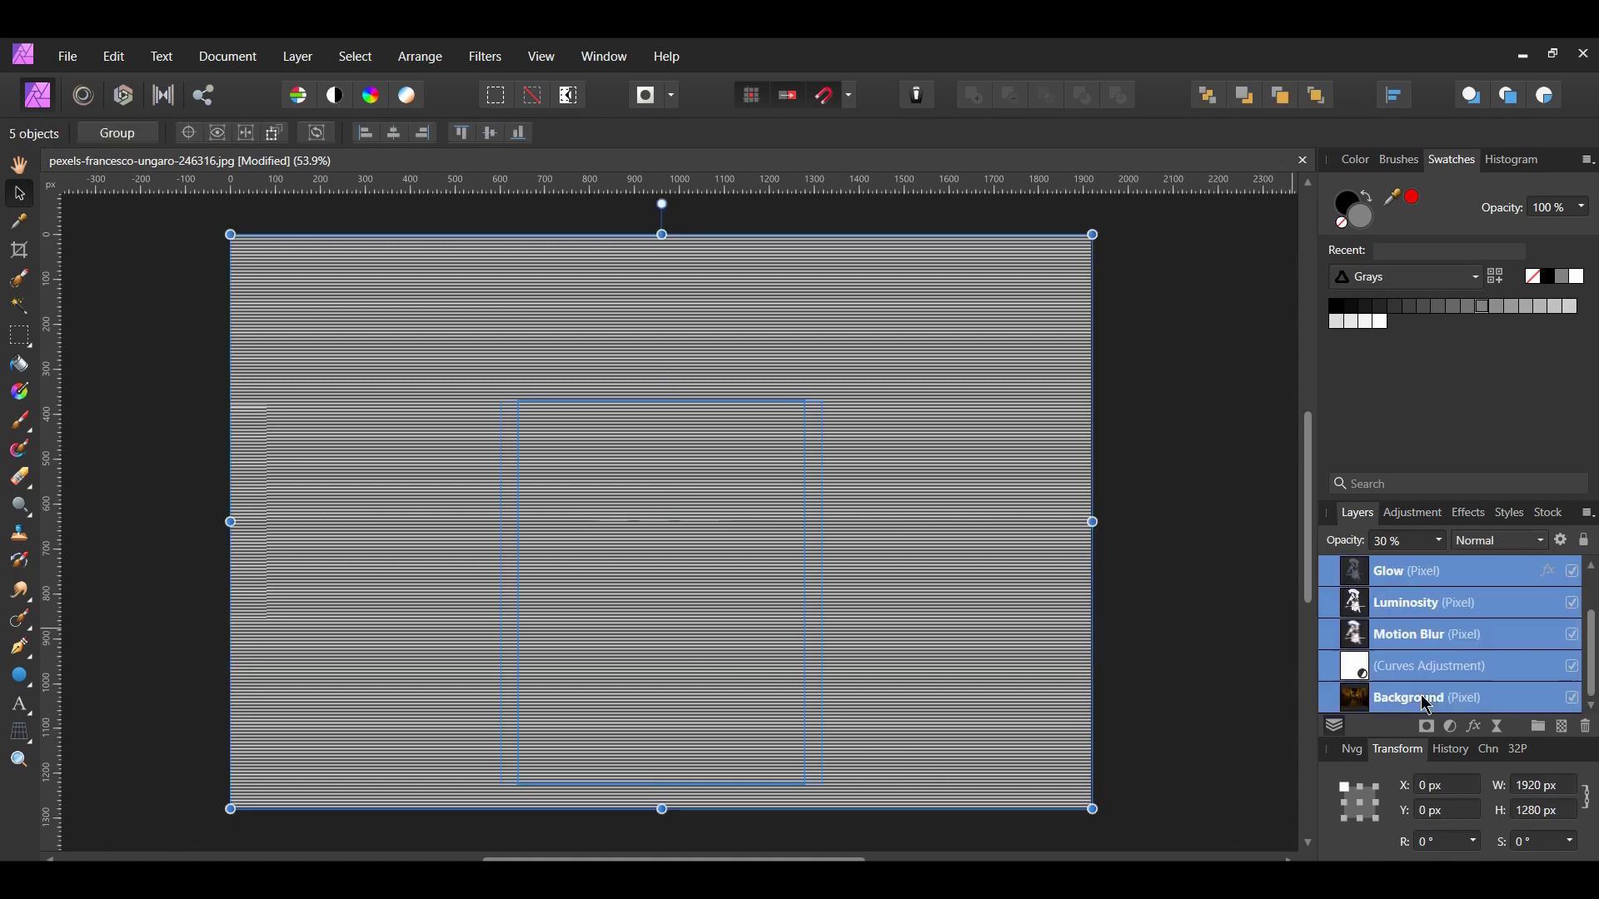
left_click(1577, 574)
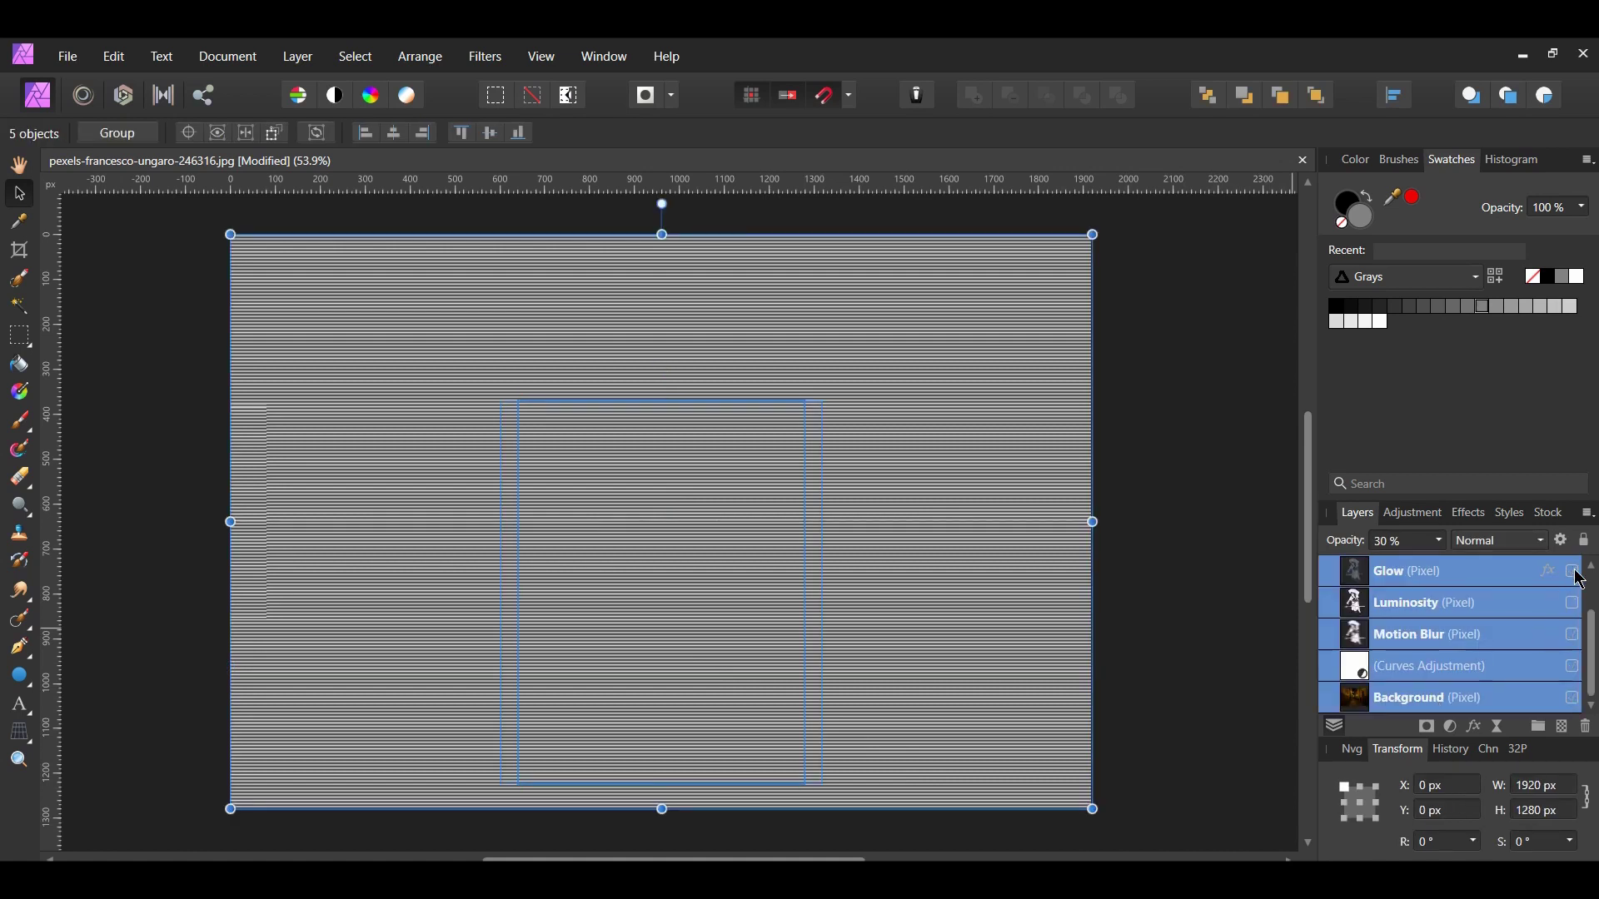
left_click(1256, 610)
scroll(1362, 608, "up", 1)
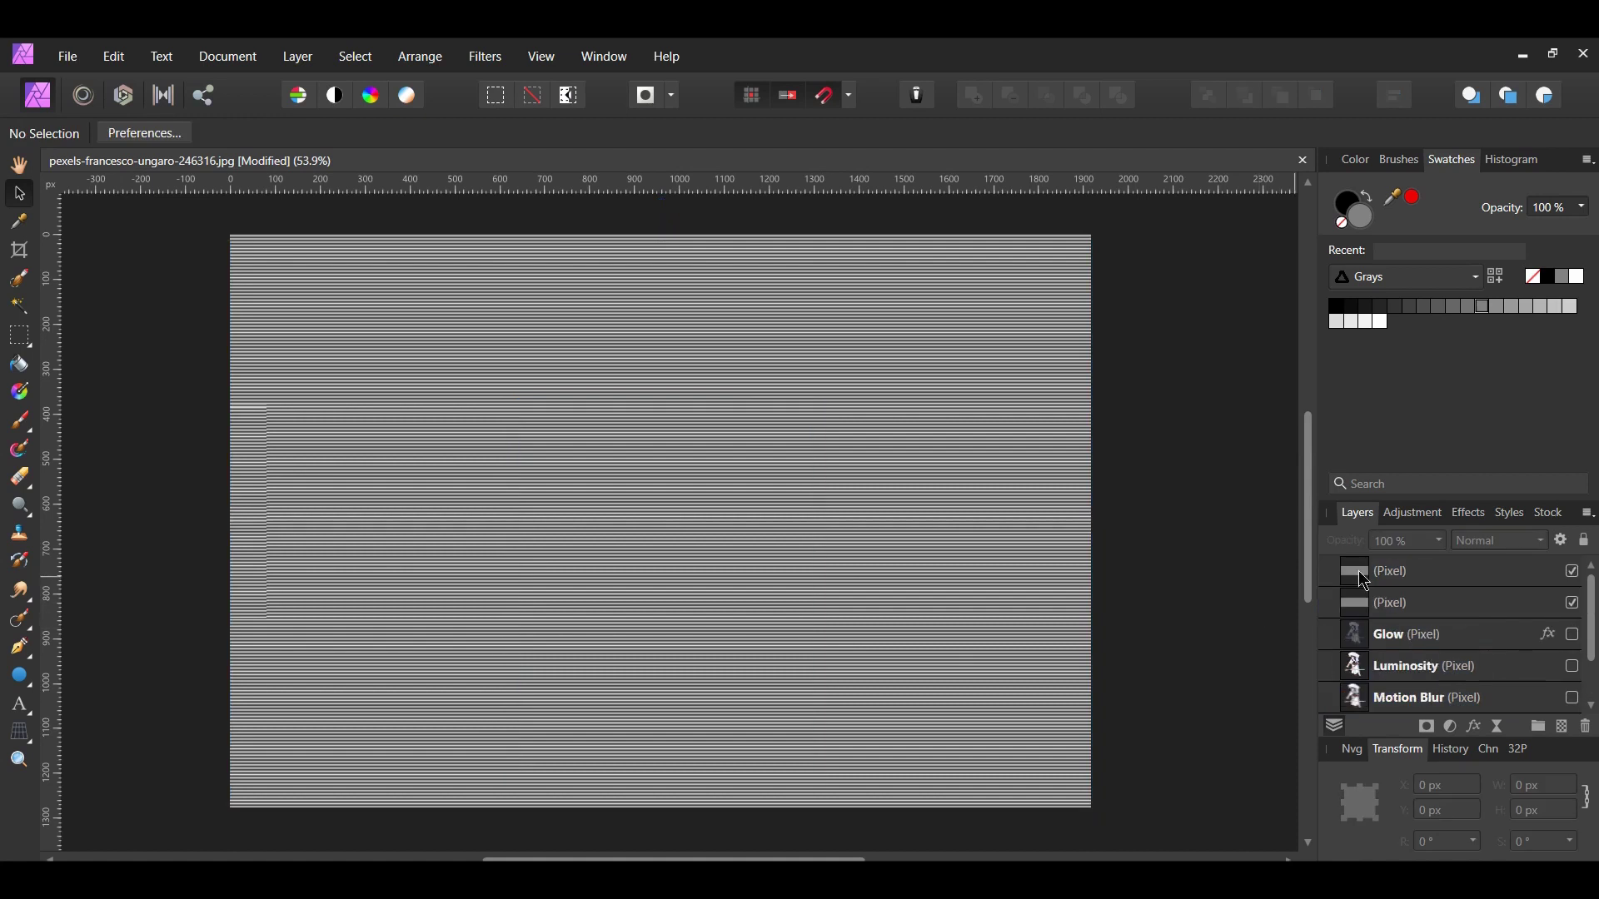
left_click(1386, 580)
Step: Merge the two scan-line halves into a new layer and delete both original halves
left_click(1396, 616, "shift")
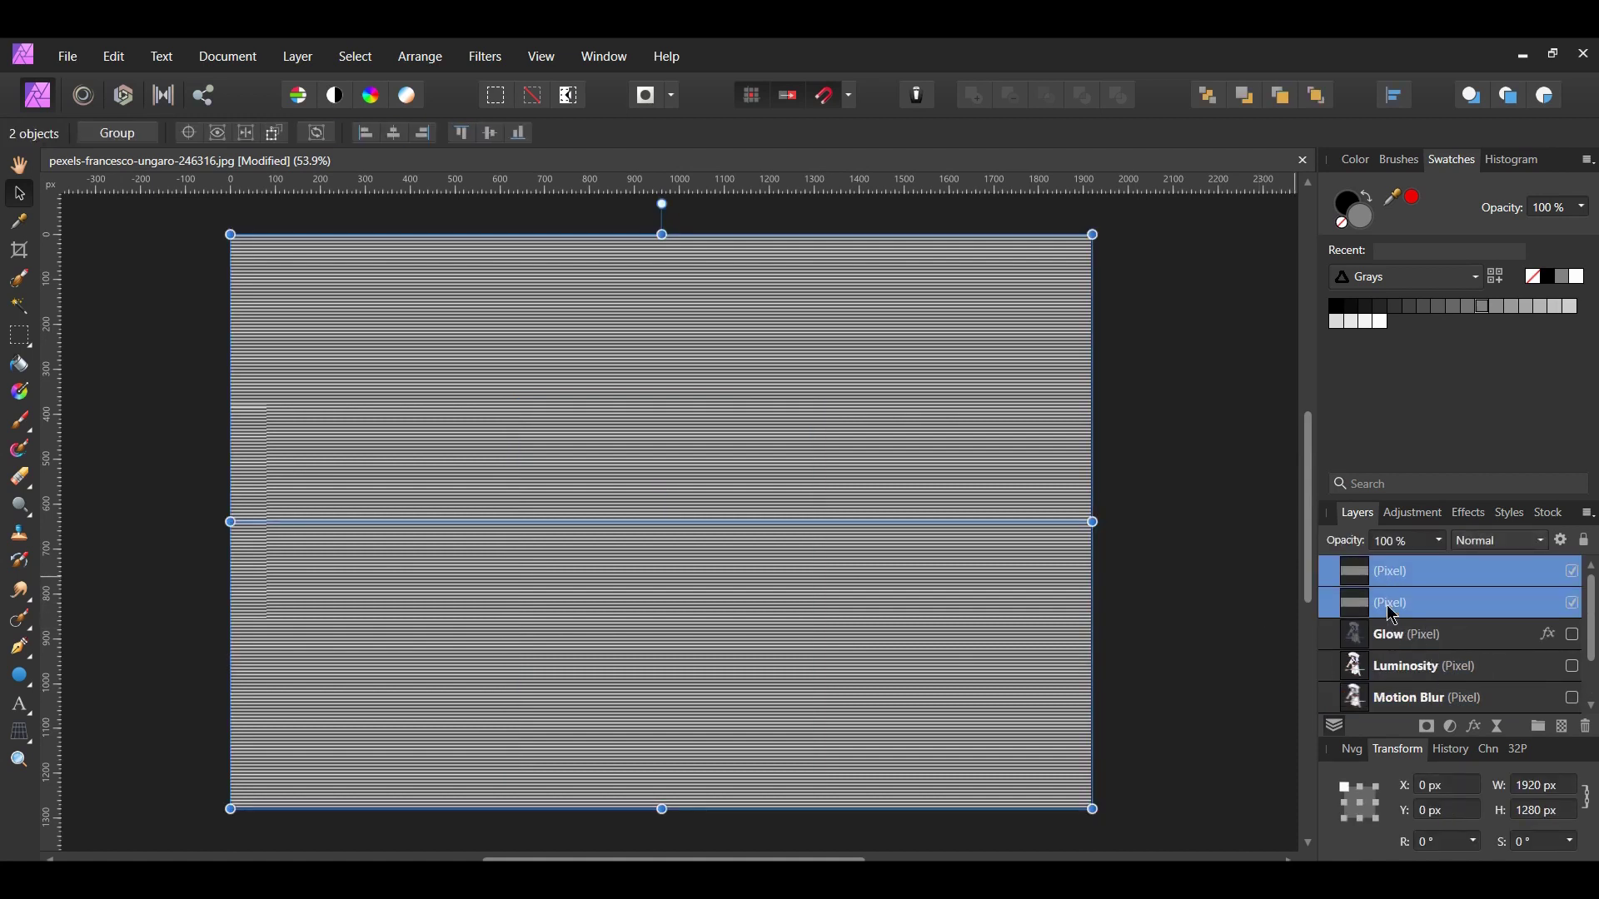
right_click(1395, 616)
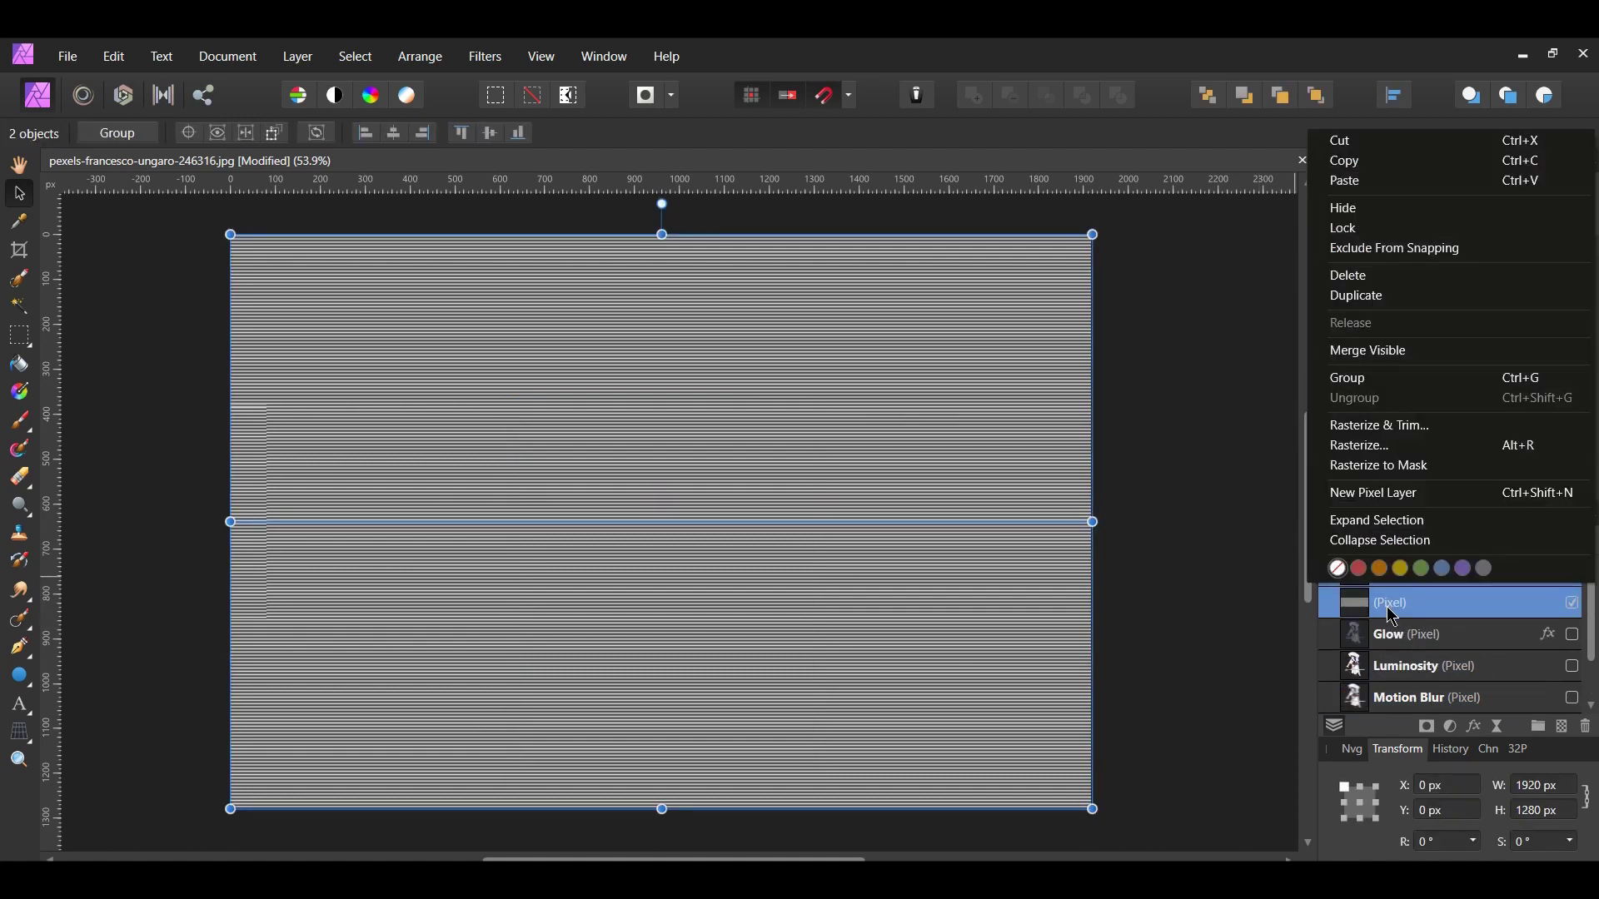
left_click(1404, 351)
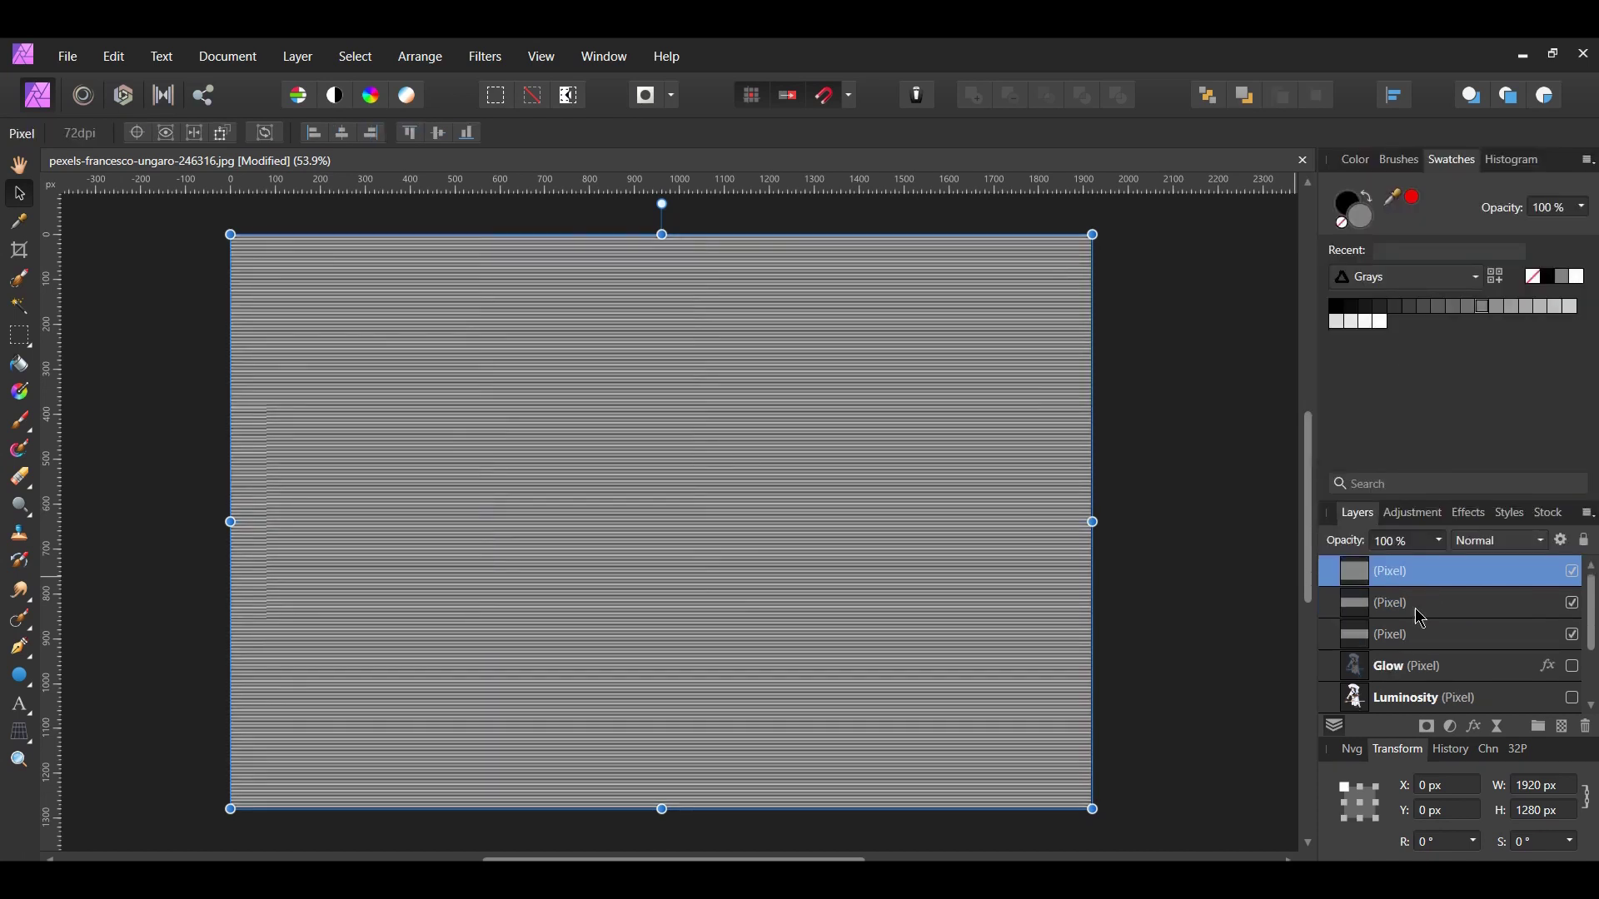
left_click(1416, 606)
left_click(1414, 637, "shift")
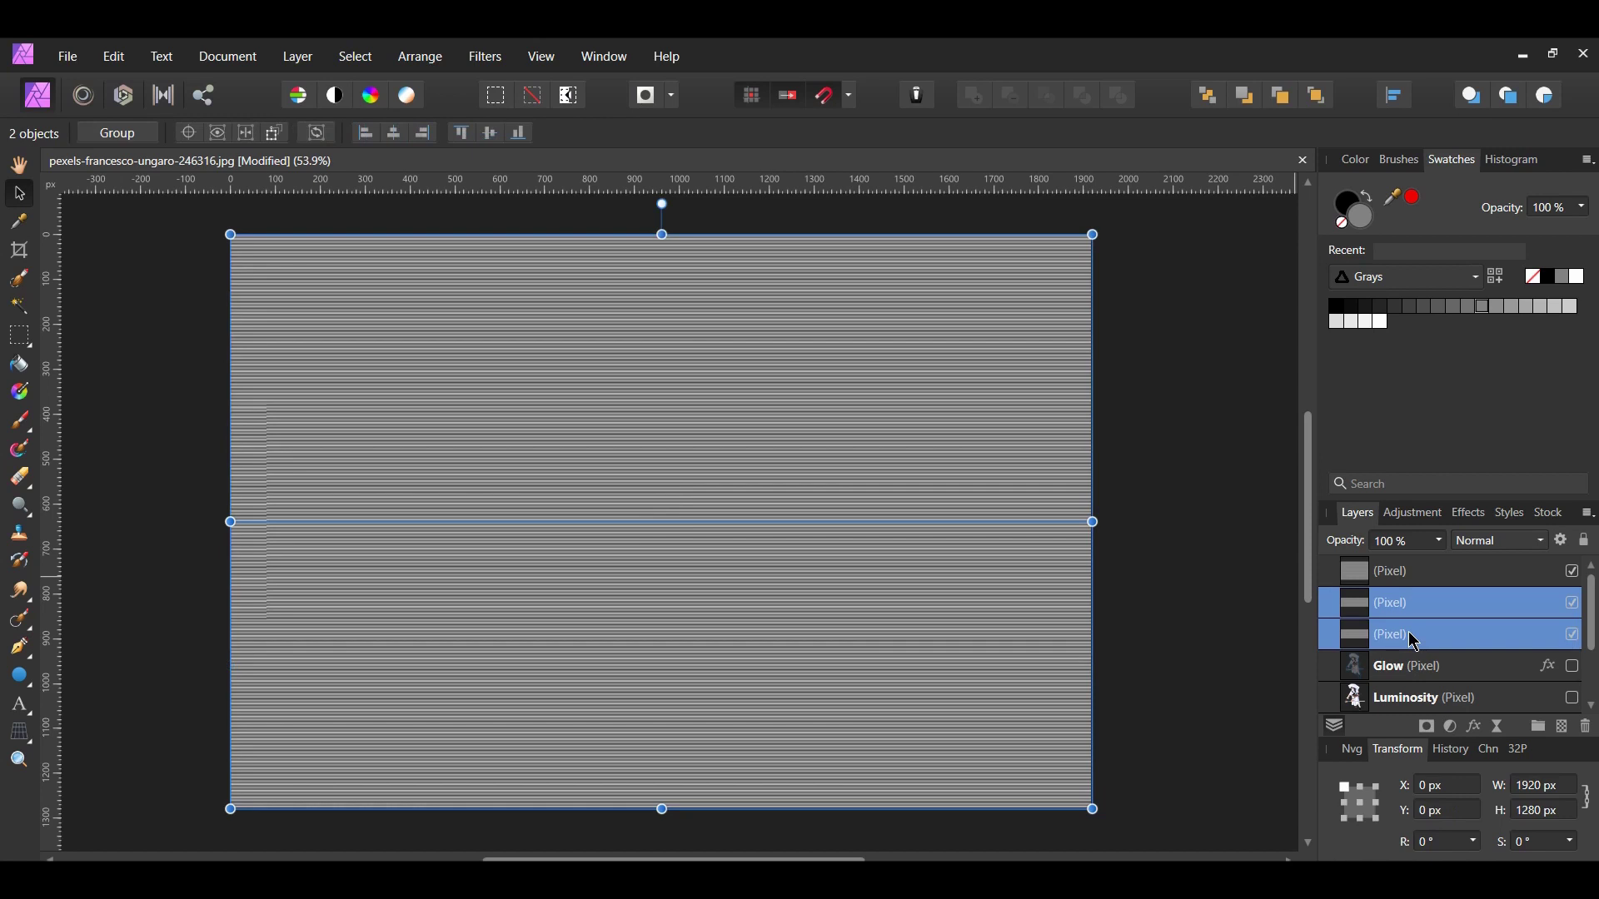
key("Delete")
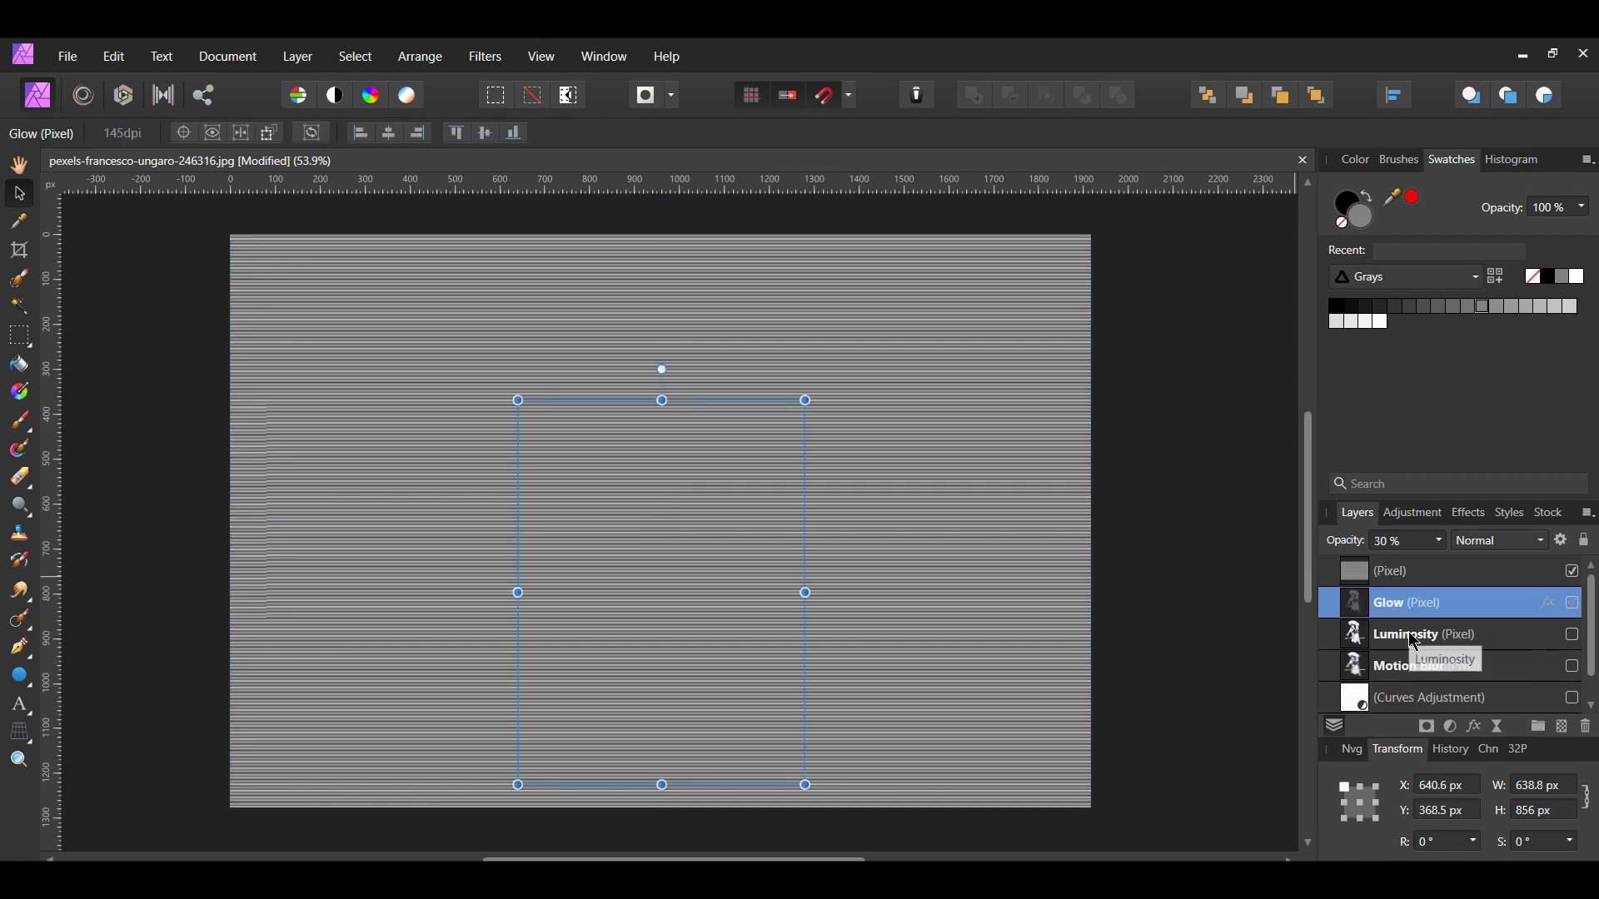
Step: Make the five layers from Glow down to Background visible again
scroll(1443, 697, "down", 1)
left_click(1444, 698, "shift")
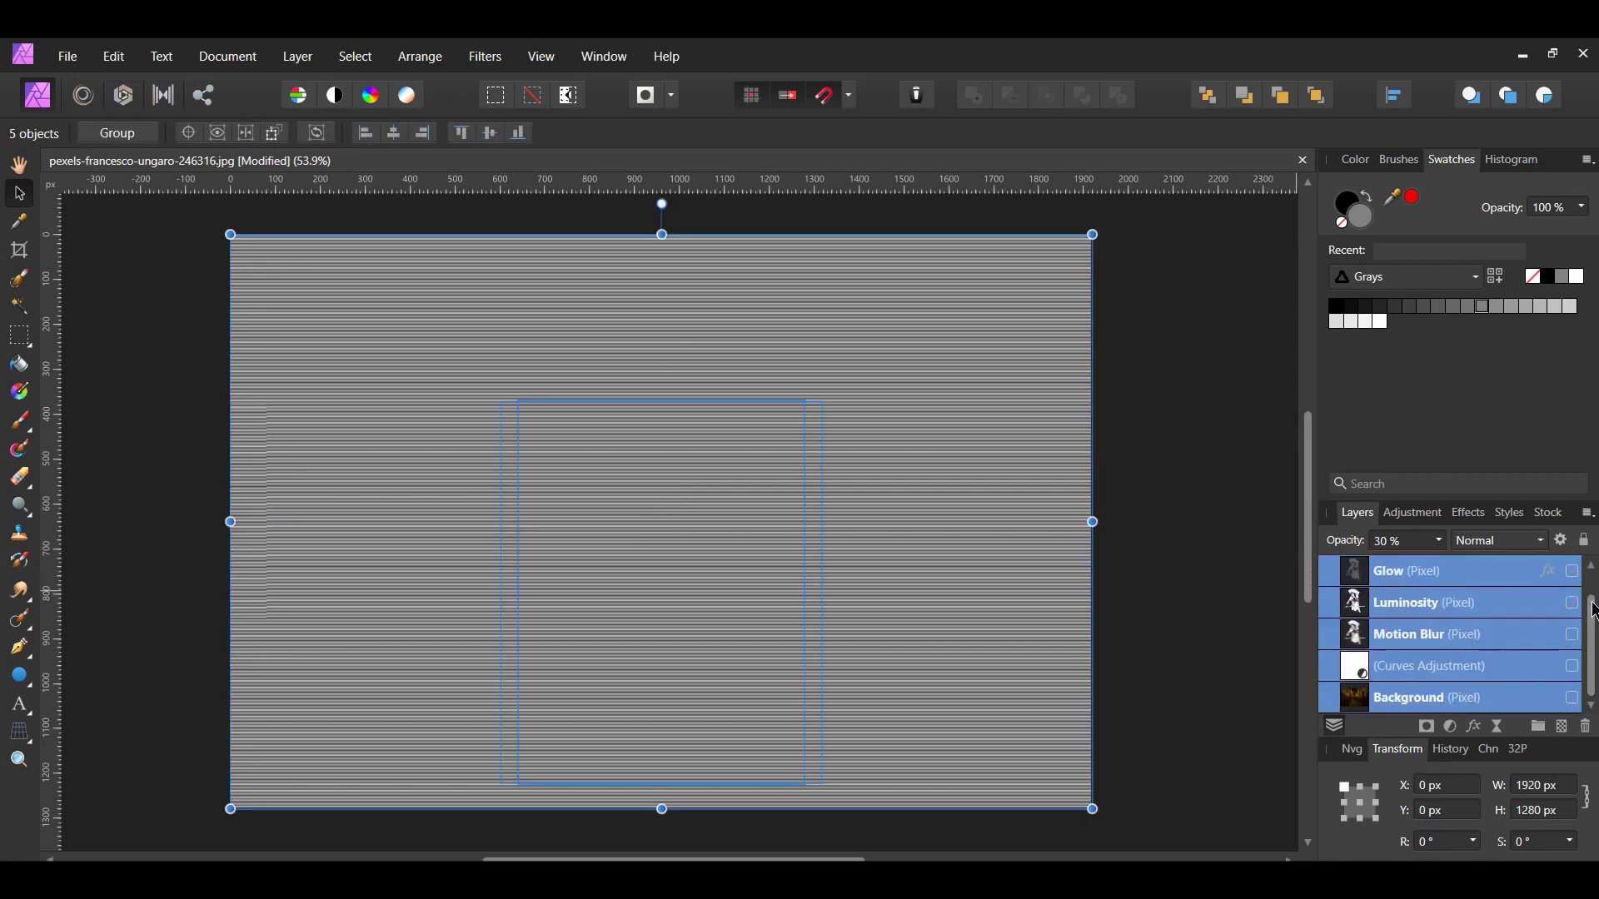
scroll(1534, 624, "up", 1)
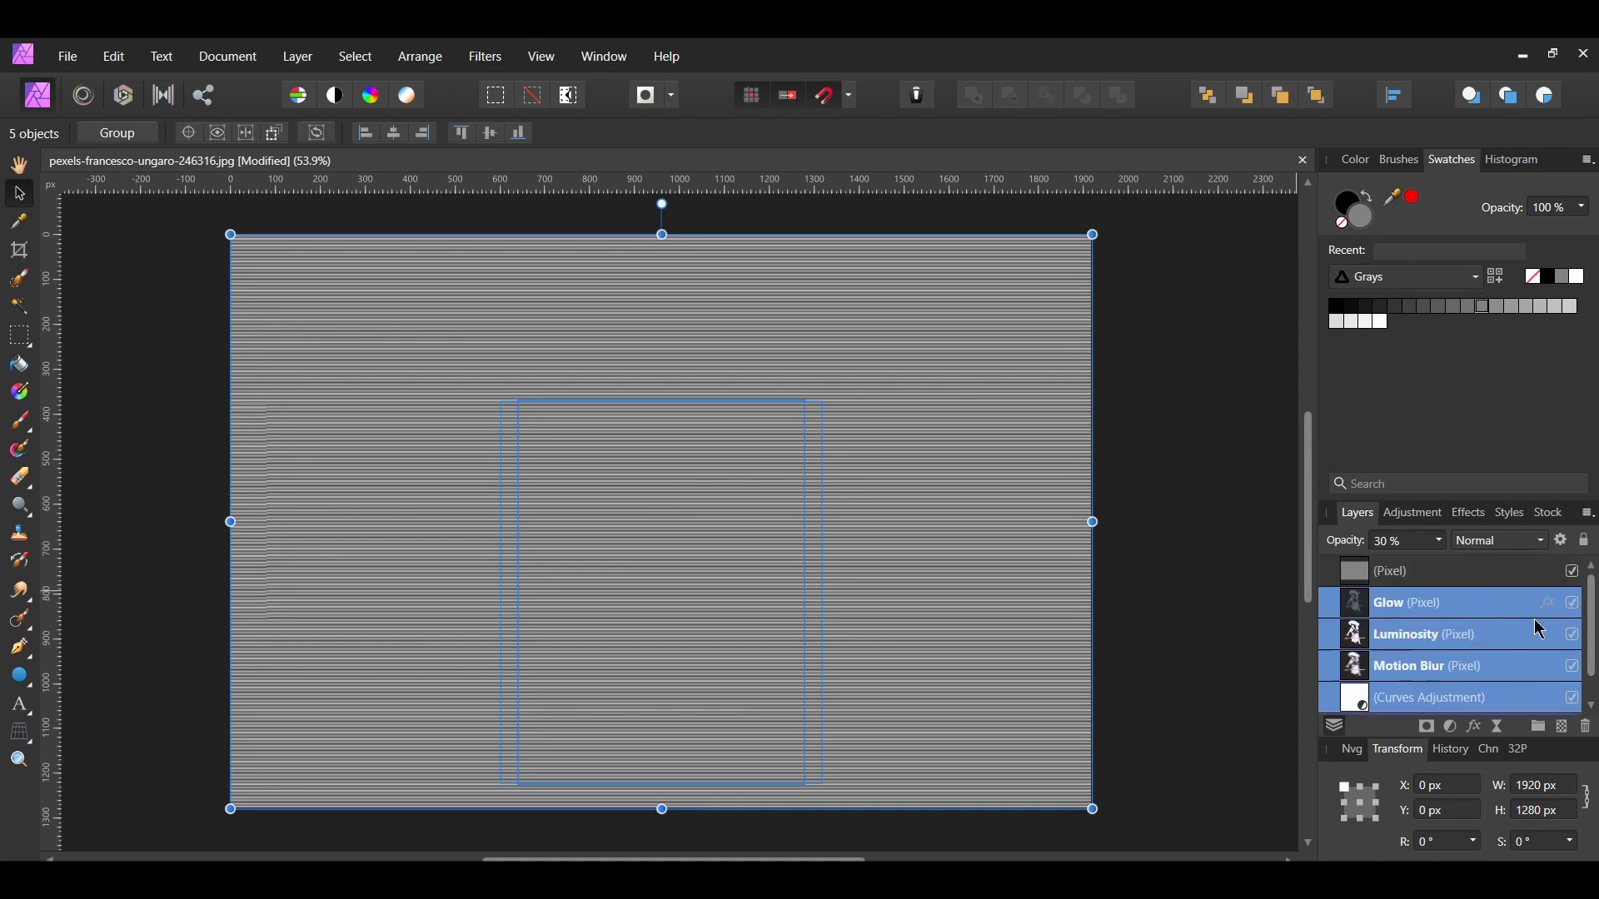
left_click(1213, 562)
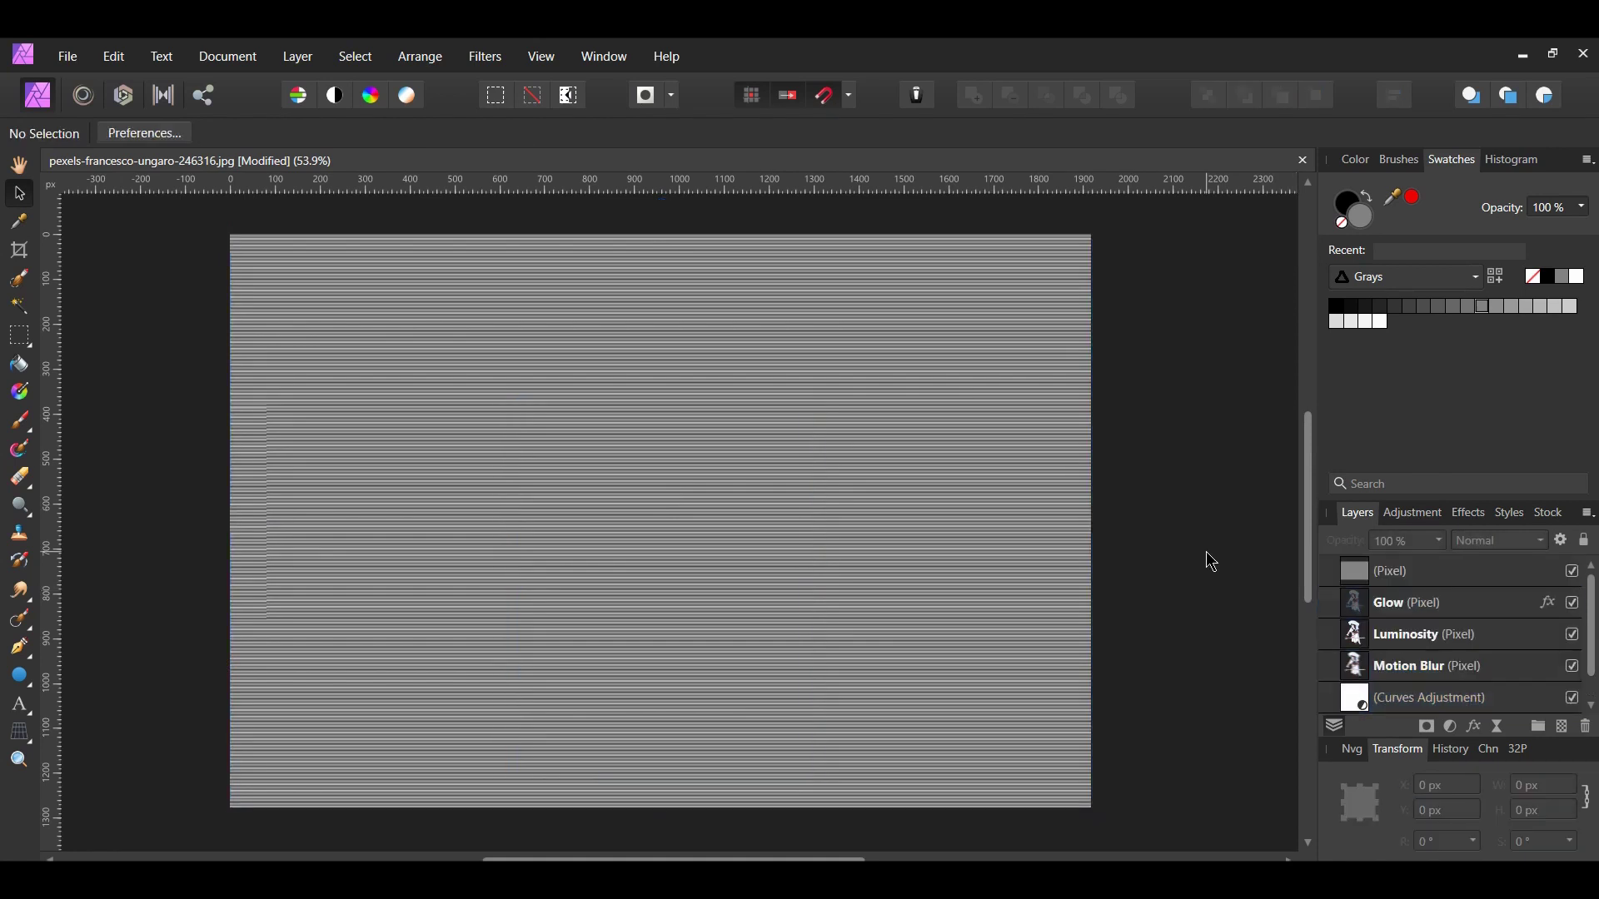
Step: Nest the merged scan-line layer inside the Glow layer
left_click(1362, 579)
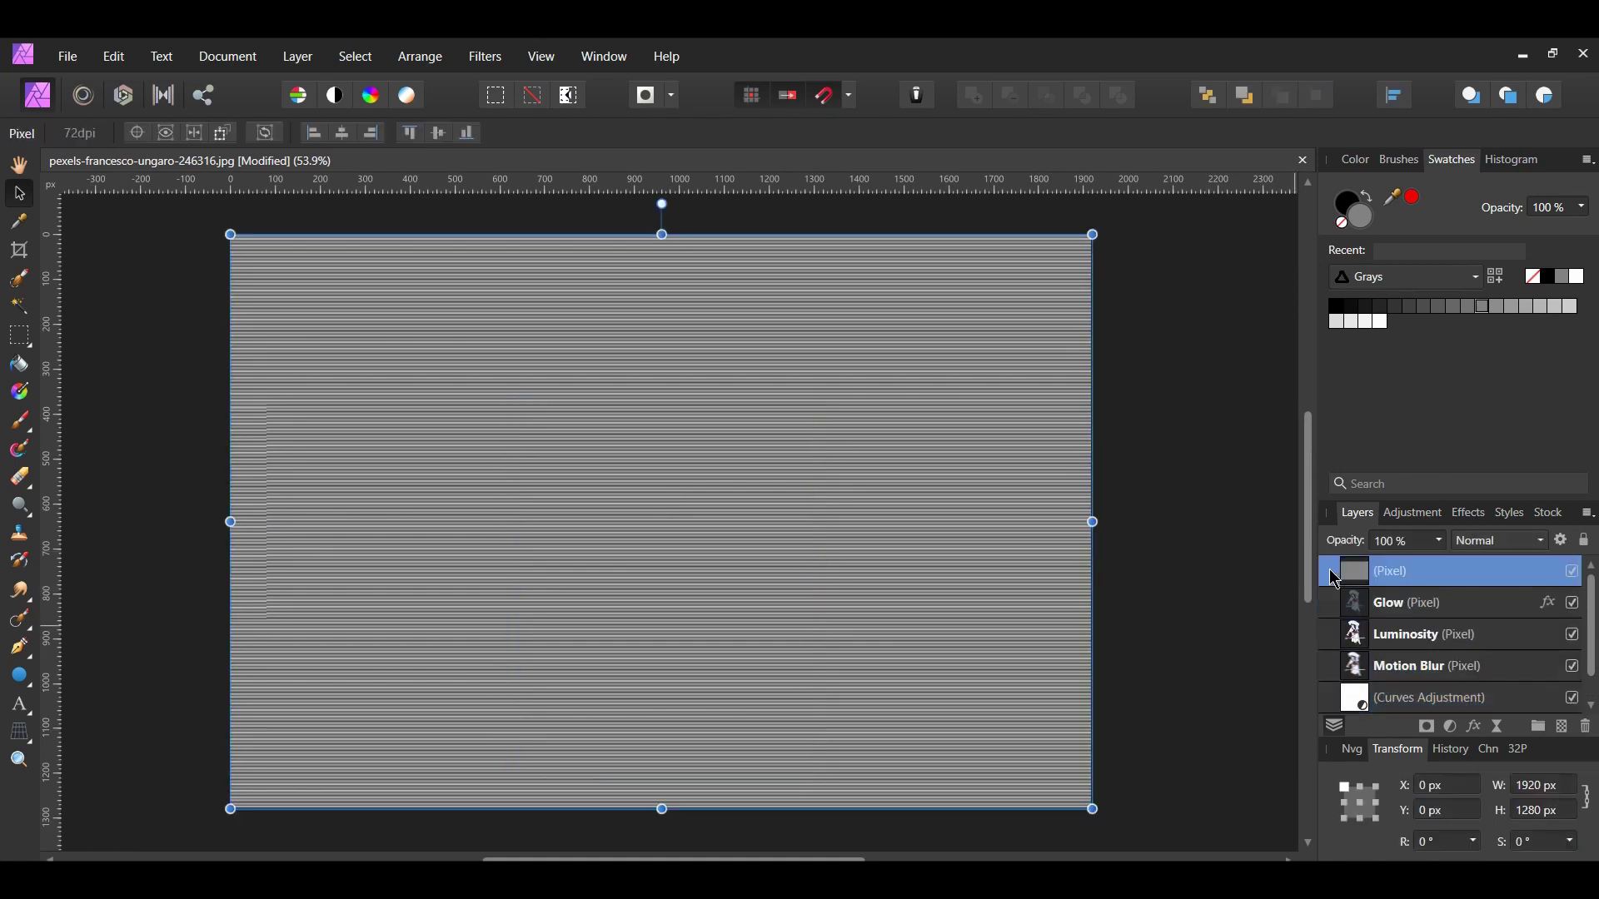
left_click_drag(1366, 590, 1392, 604)
left_click(1329, 574)
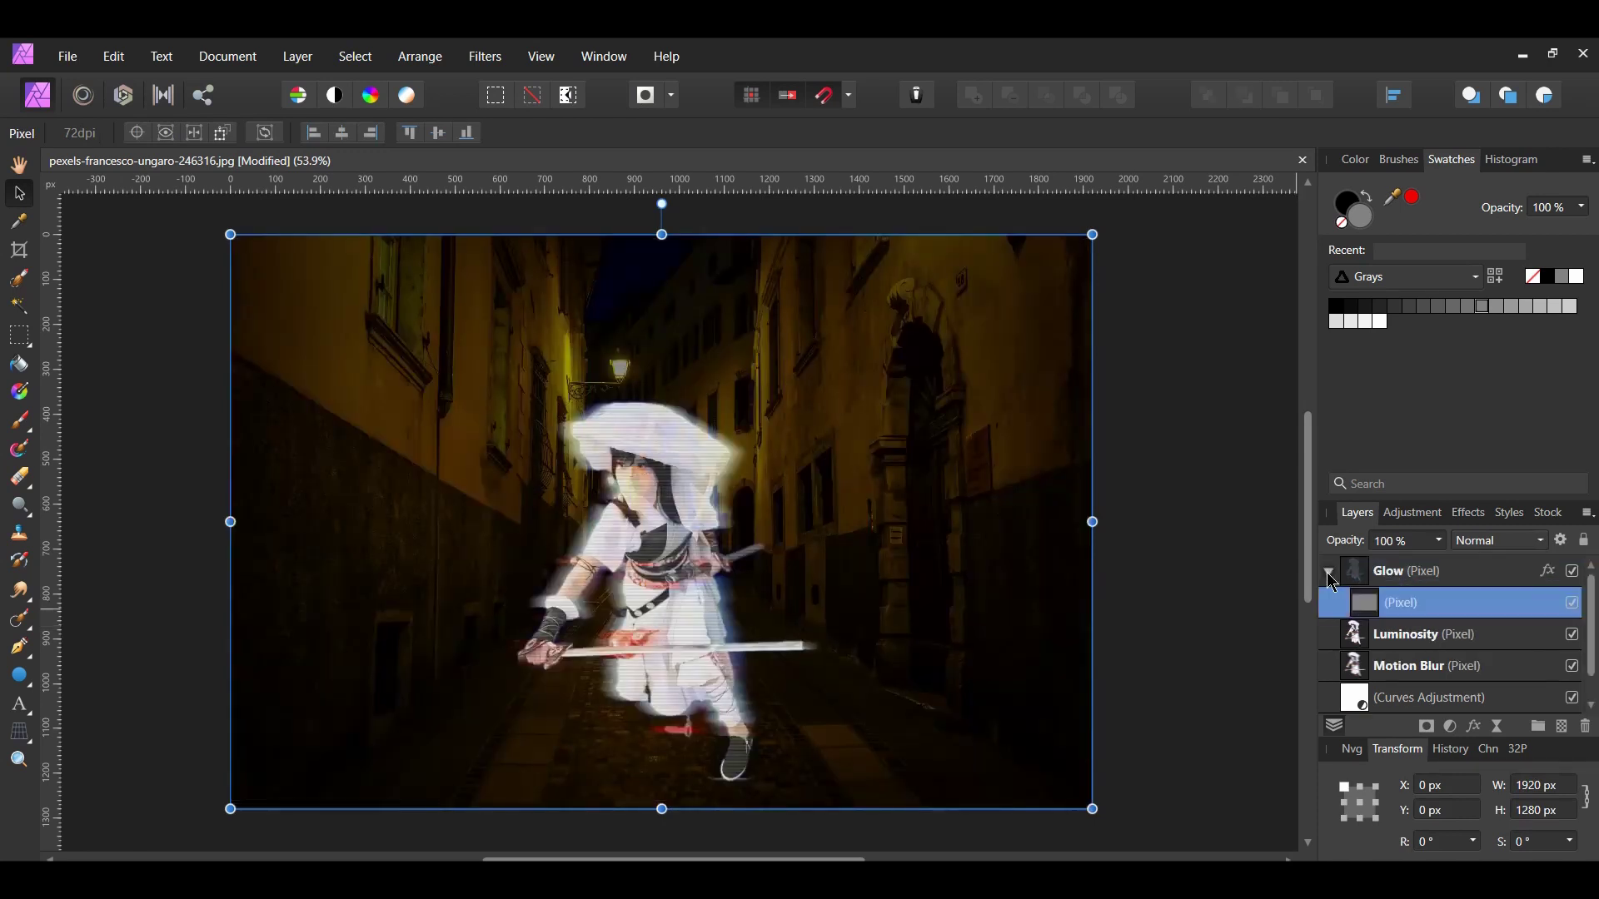
left_click(1330, 577)
Step: Group Glow, Luminosity and Motion Blur, then duplicate that group
left_click(1418, 573)
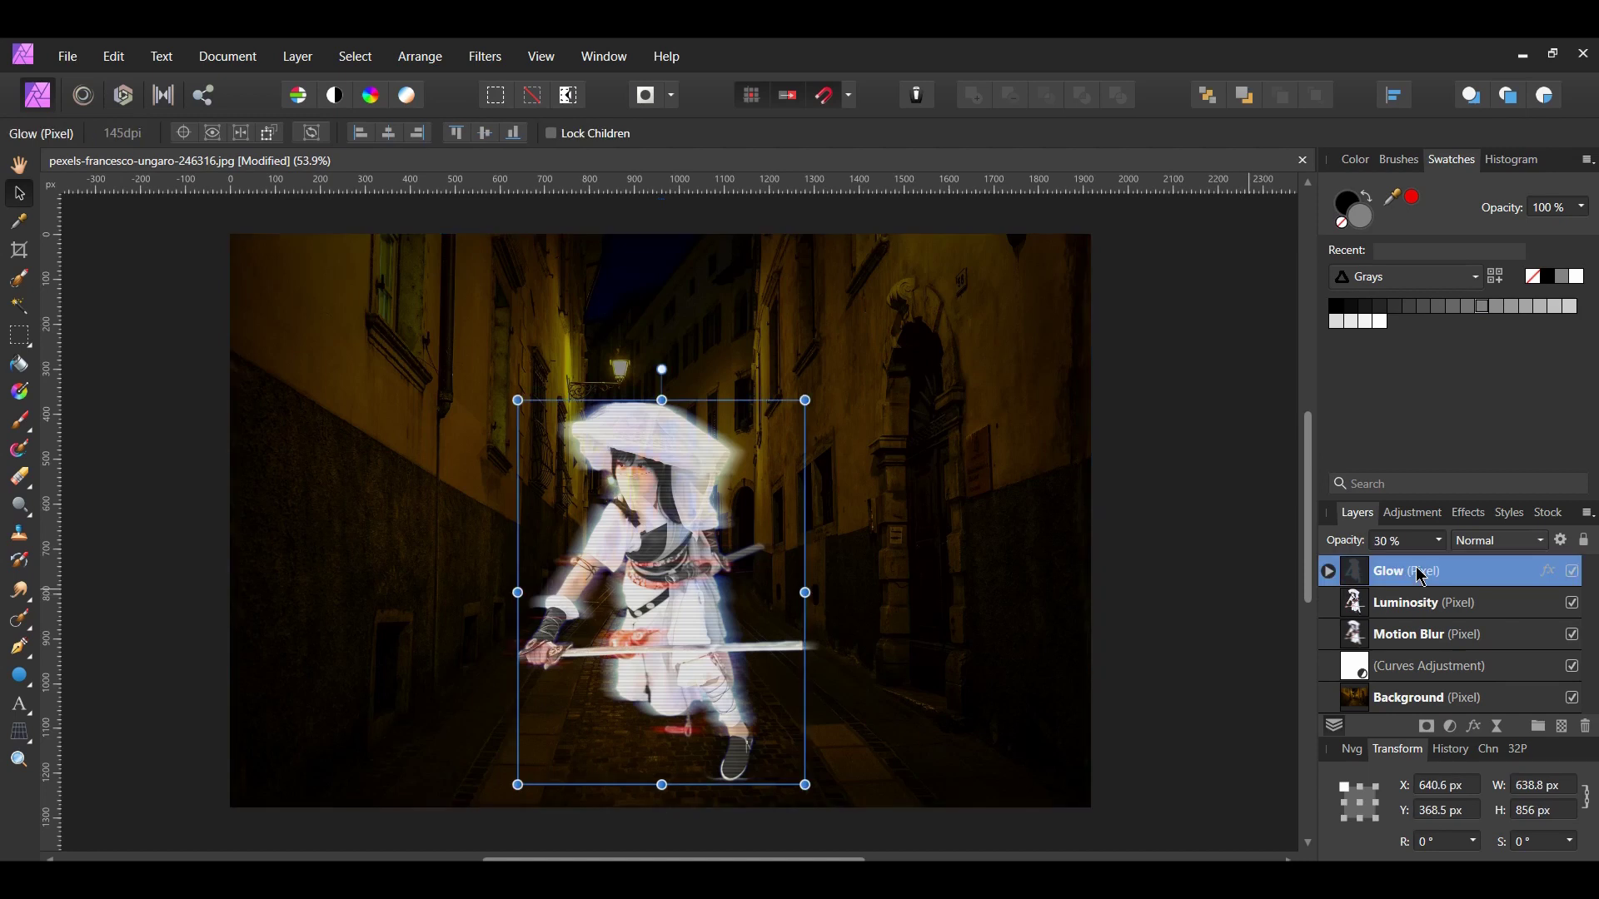
left_click(1425, 611, "shift")
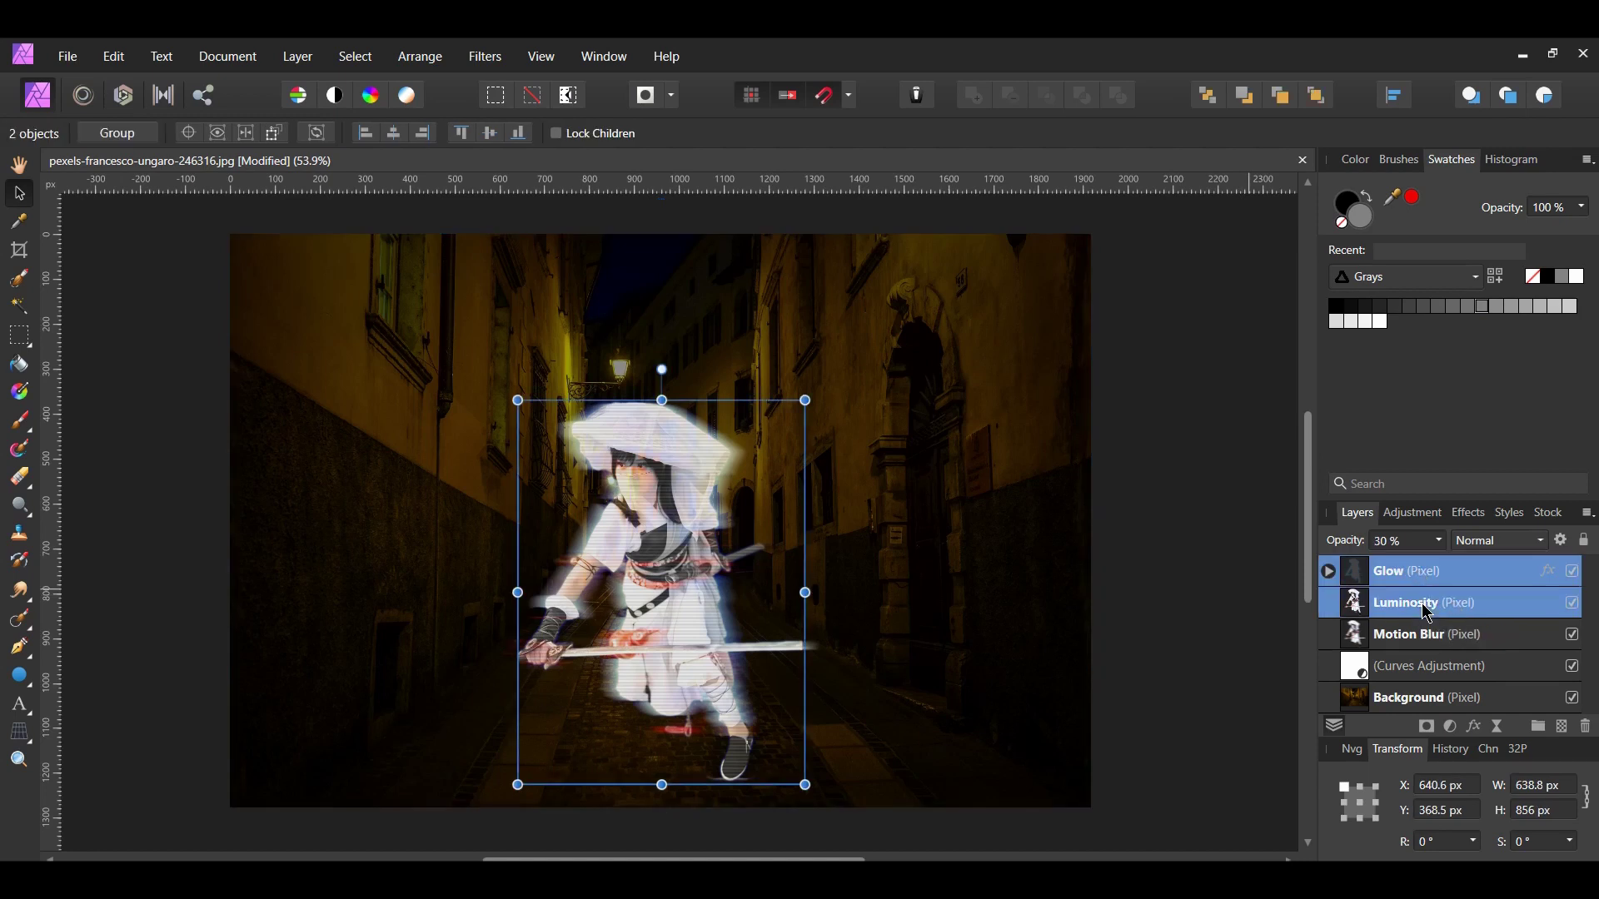
left_click(1426, 647, "shift")
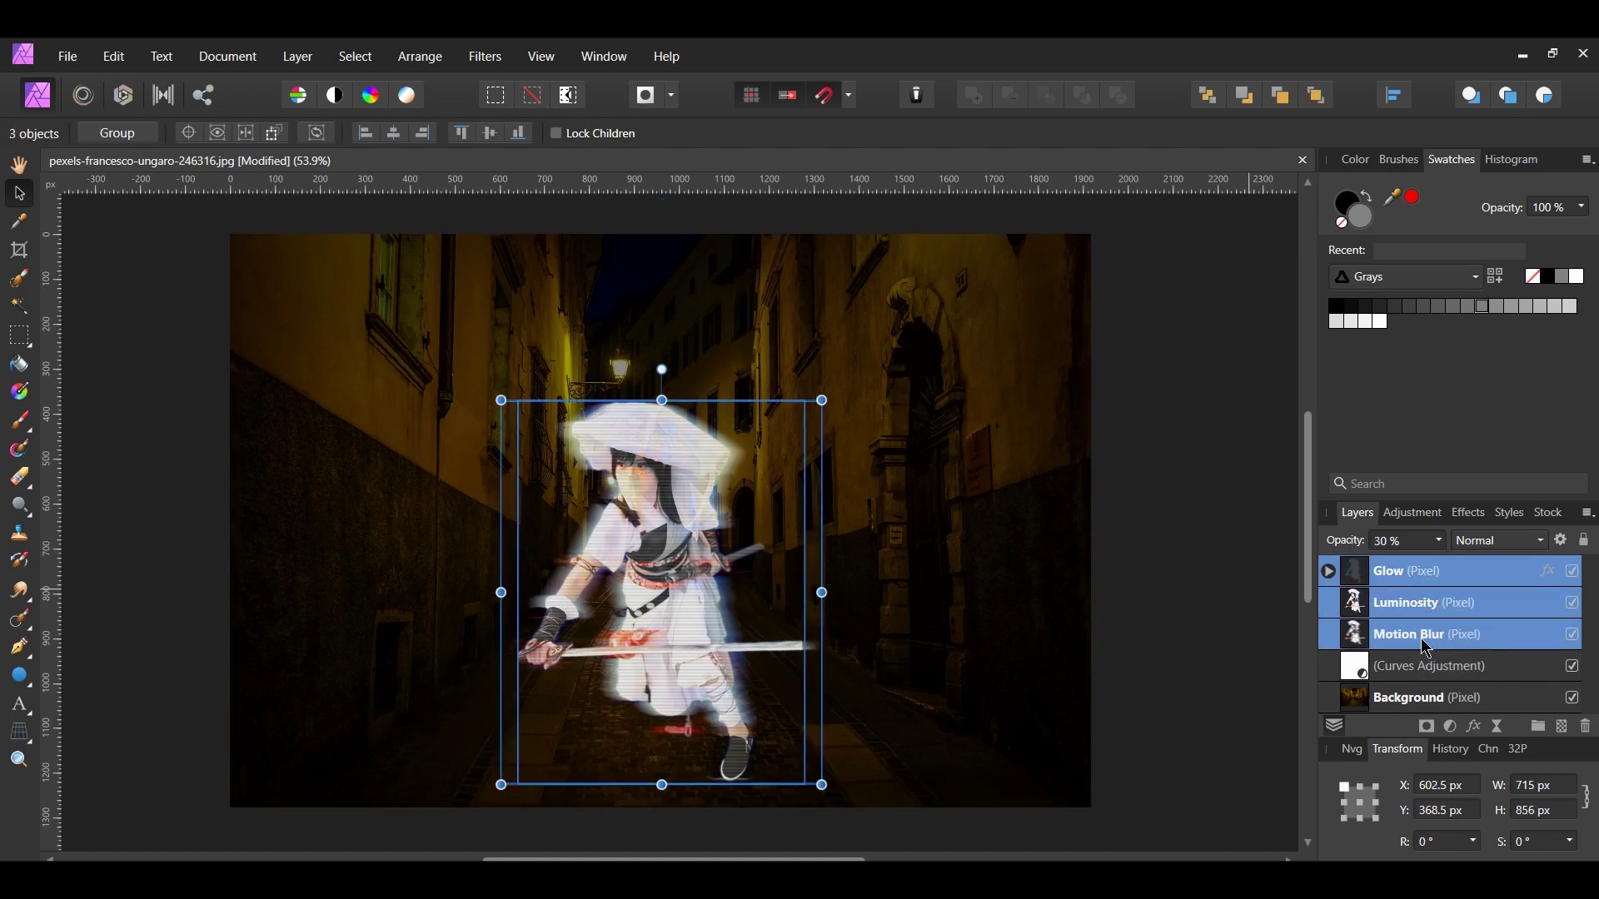
key("ctrl+g")
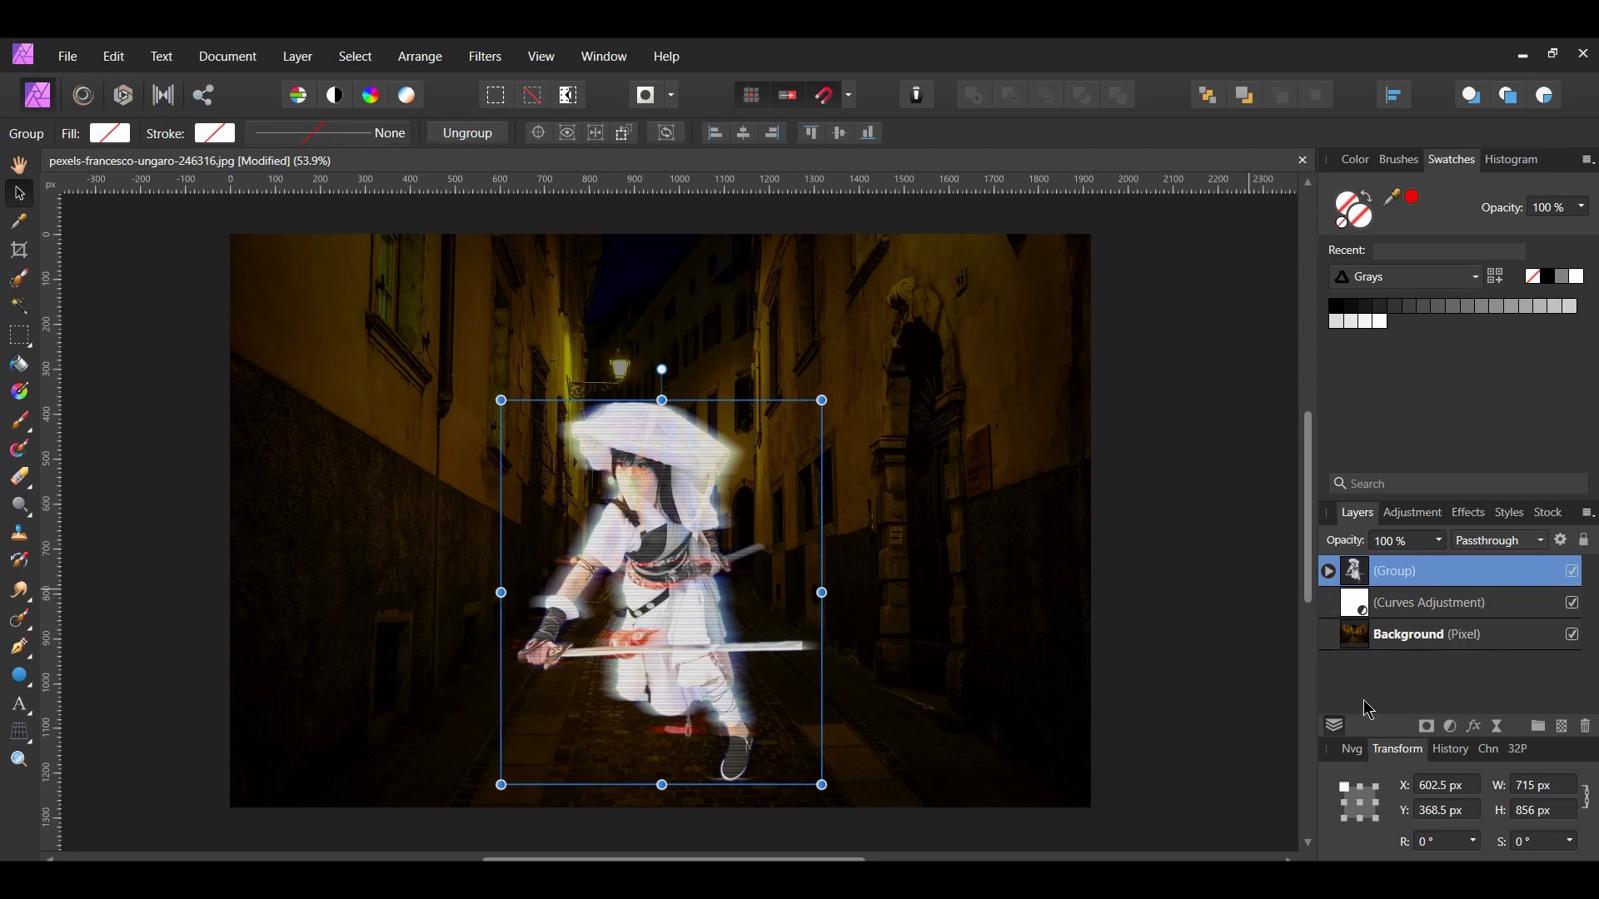
key("ctrl+j")
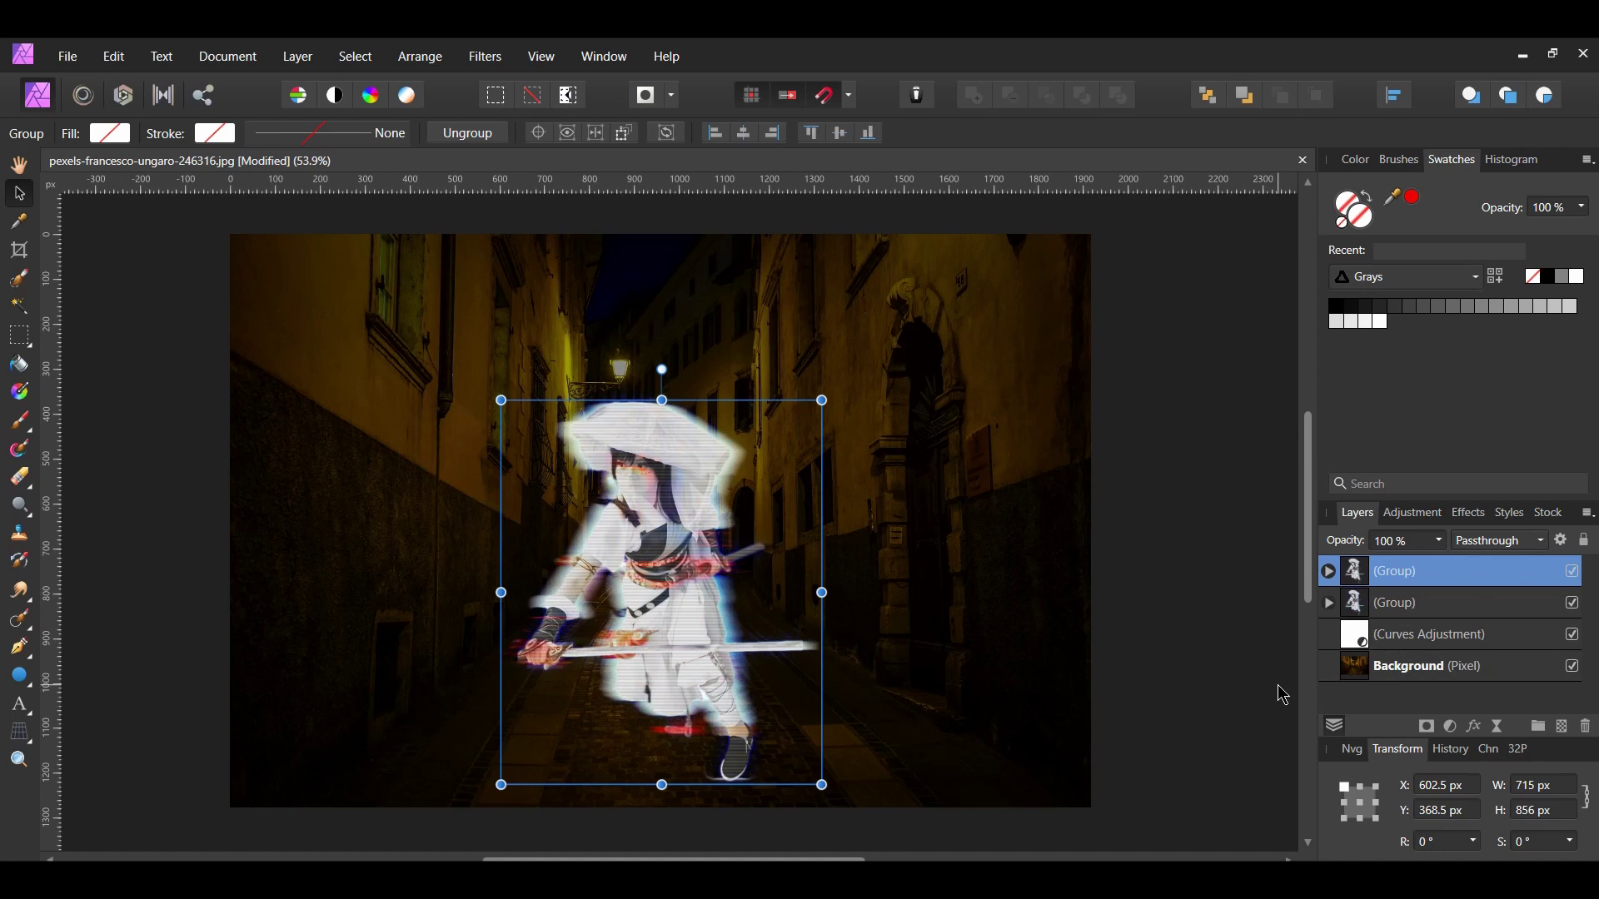
Step: Rename the lower figure group '1' and the upper copy '2'
left_click(1407, 602)
double_click(1409, 606)
type("1")
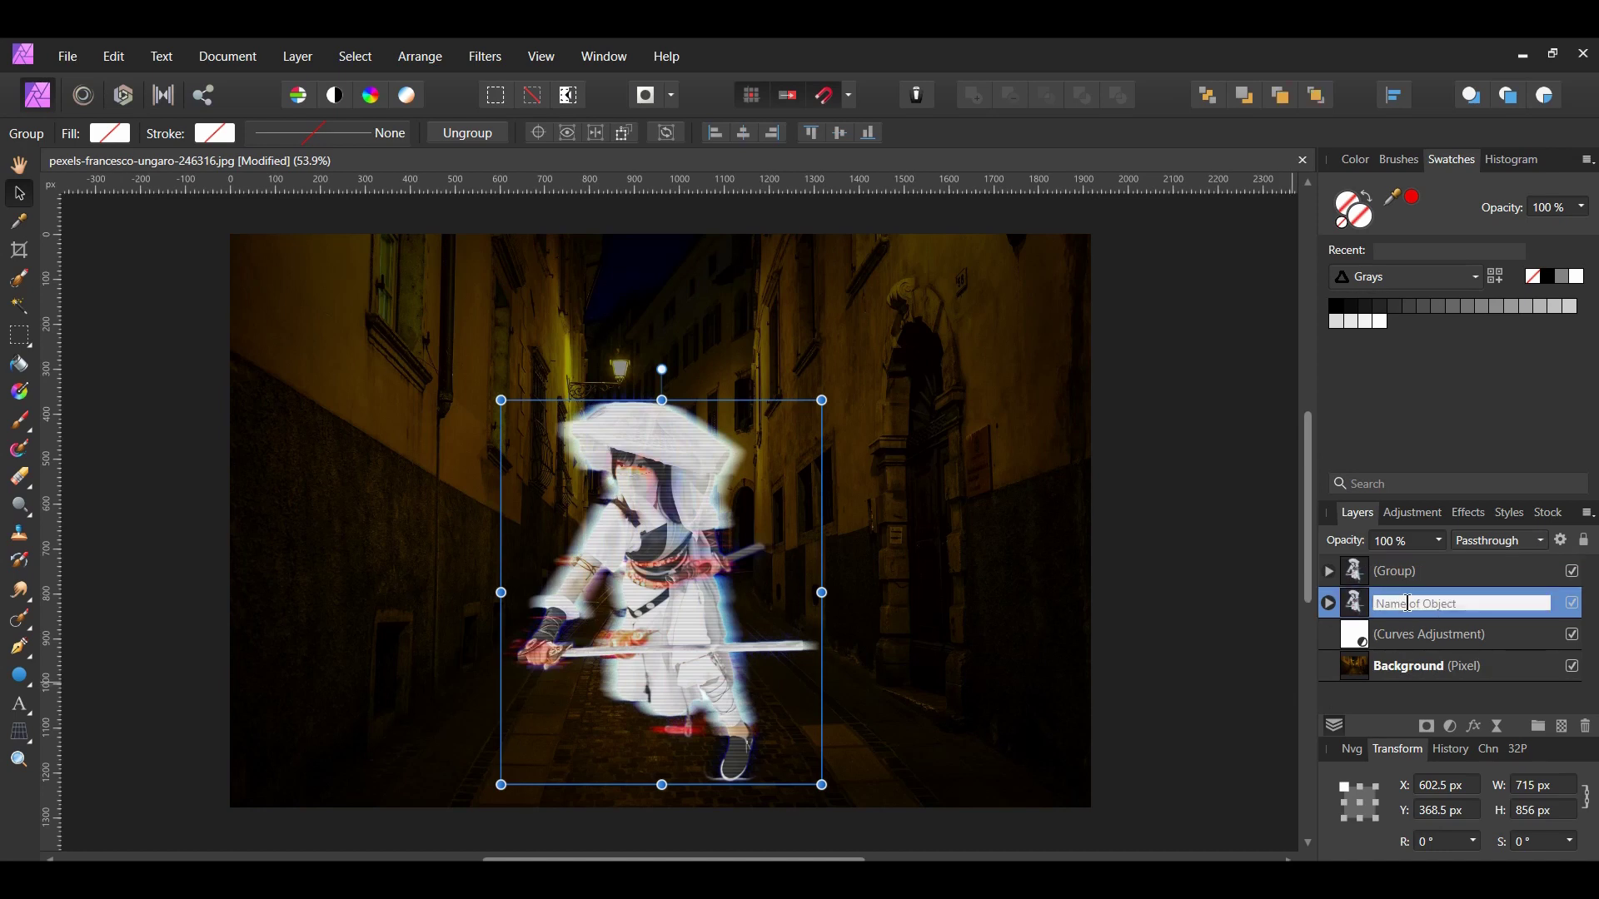
key("Return")
double_click(1407, 571)
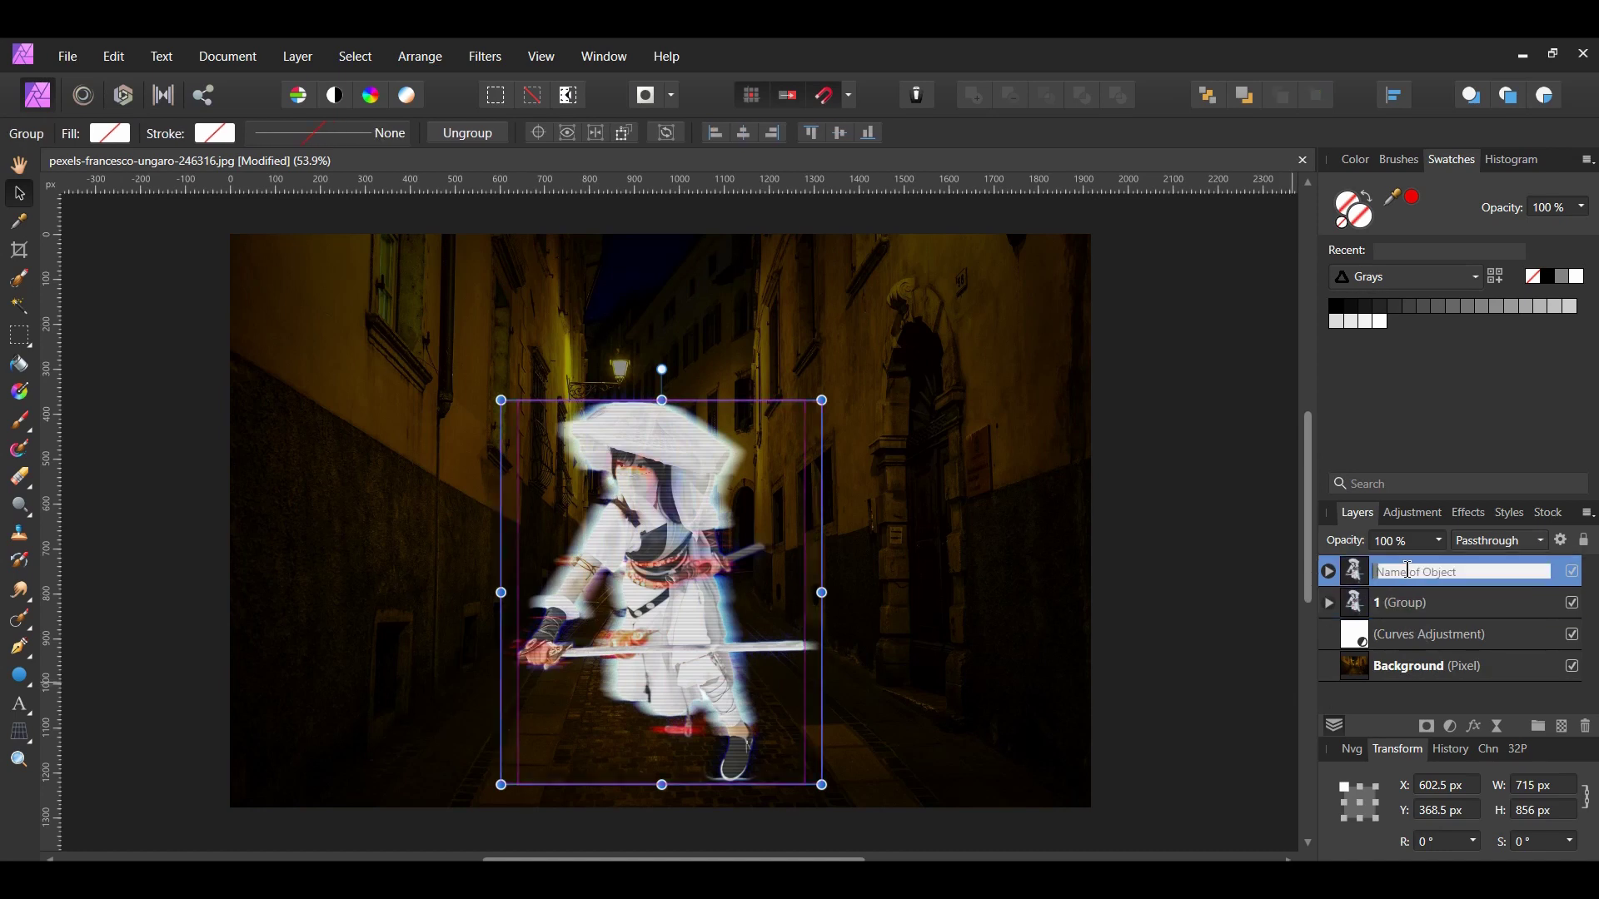
type("2")
key("Return")
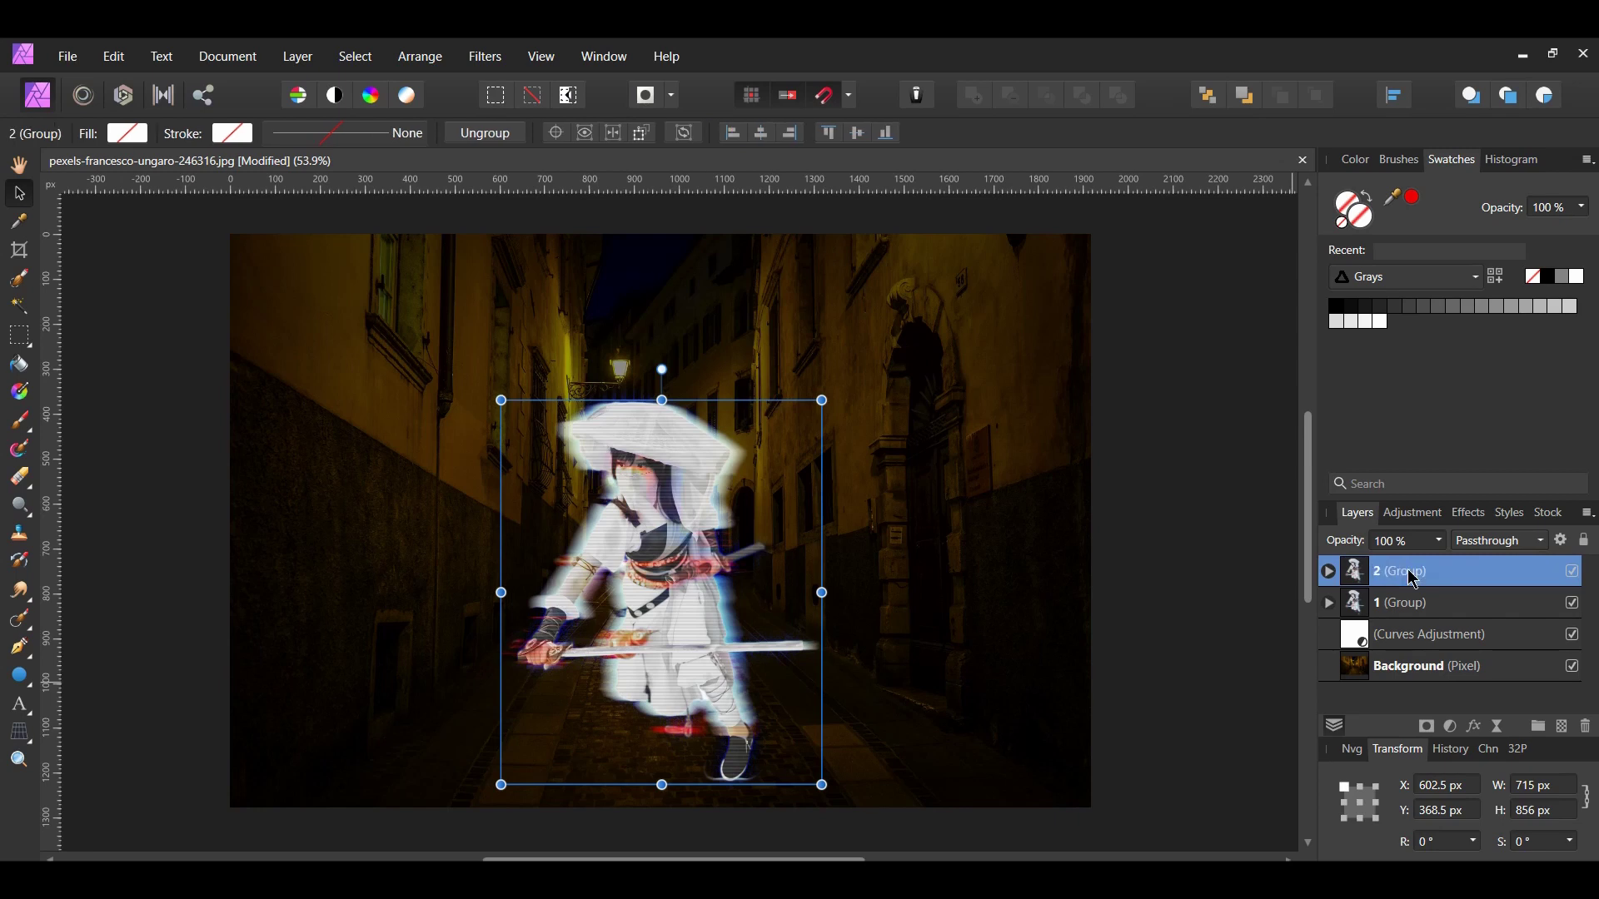
Step: Expand group 2 to show the layers inside it
left_click(1279, 525)
left_click(1408, 578)
left_click(1328, 572)
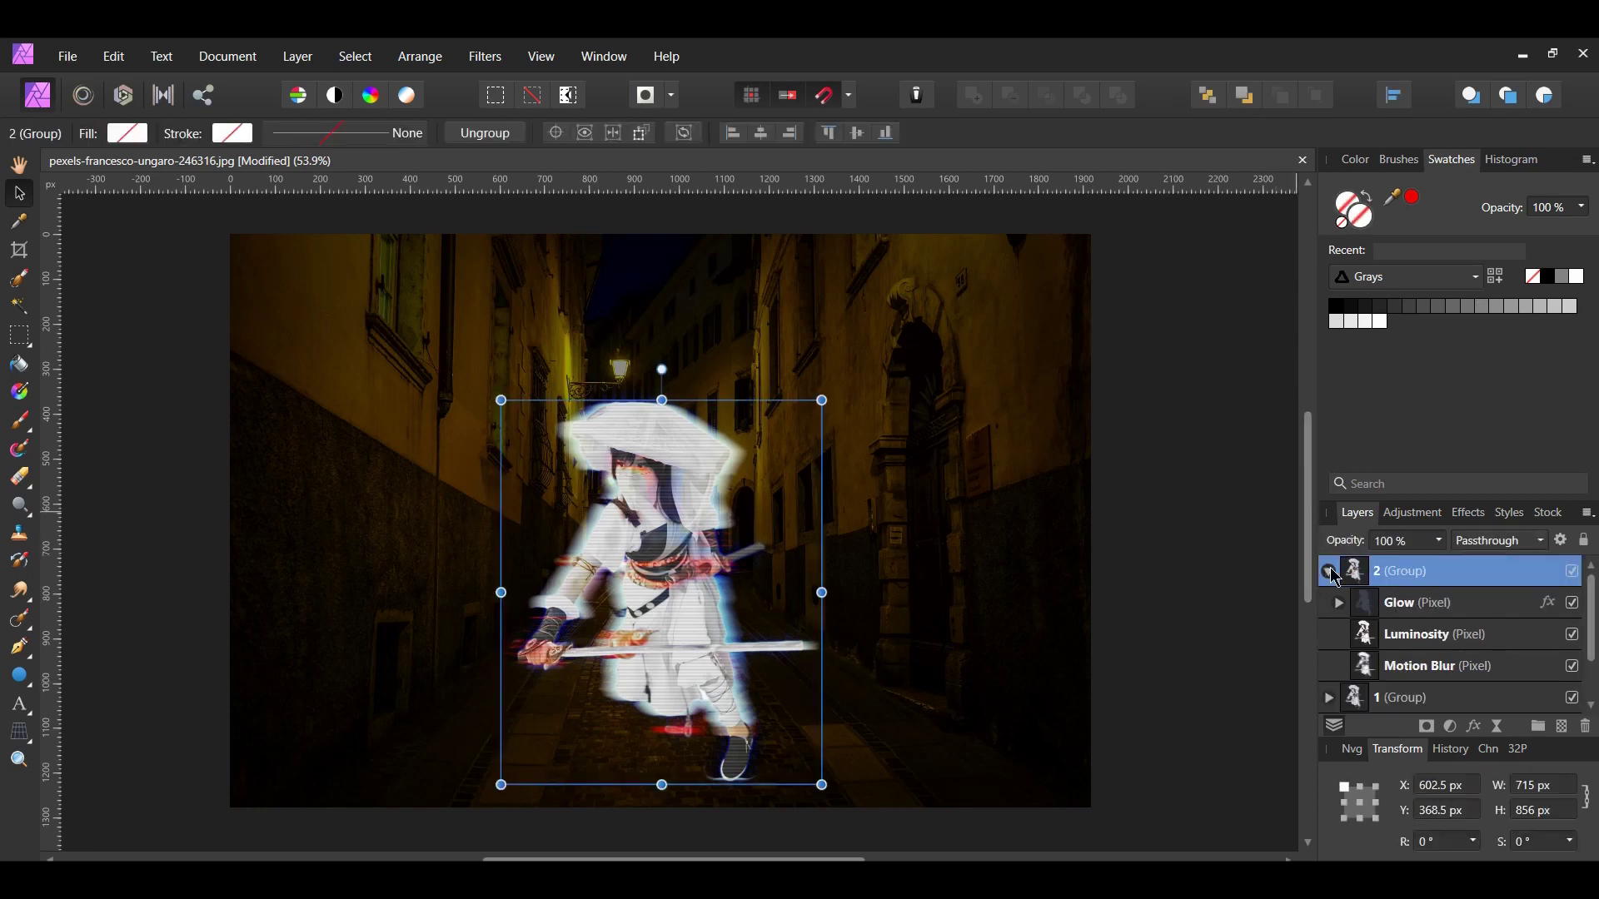
Step: Give Glow an Inner Glow in cyan 00EFFF at 100% opacity with a 30 px radius
left_click(1551, 605)
left_click(891, 314)
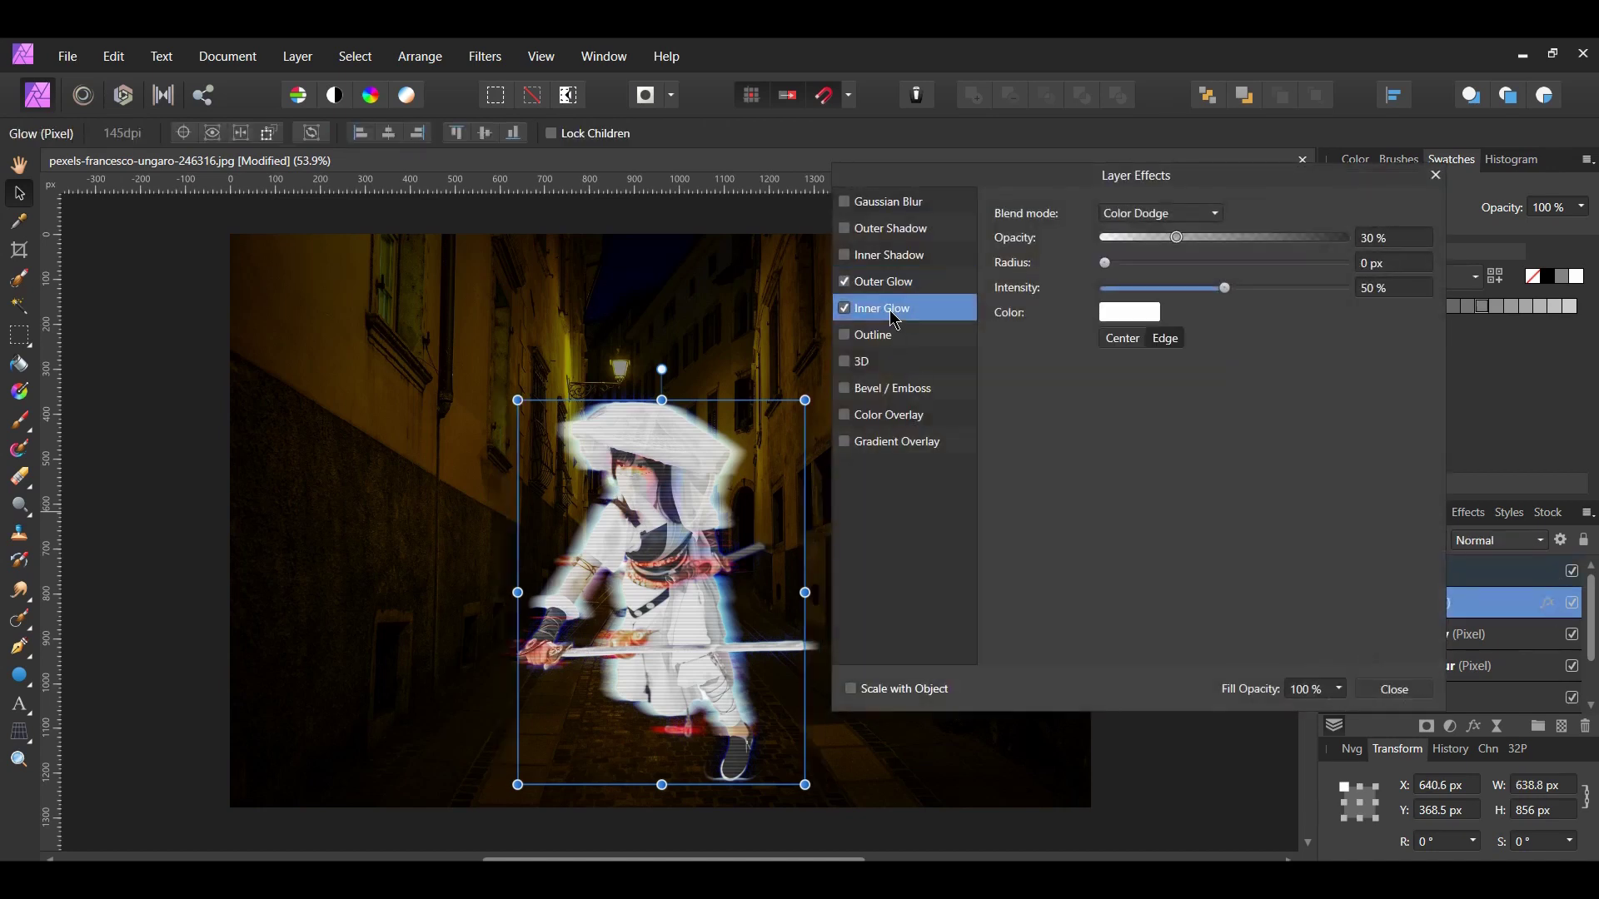
left_click(1129, 314)
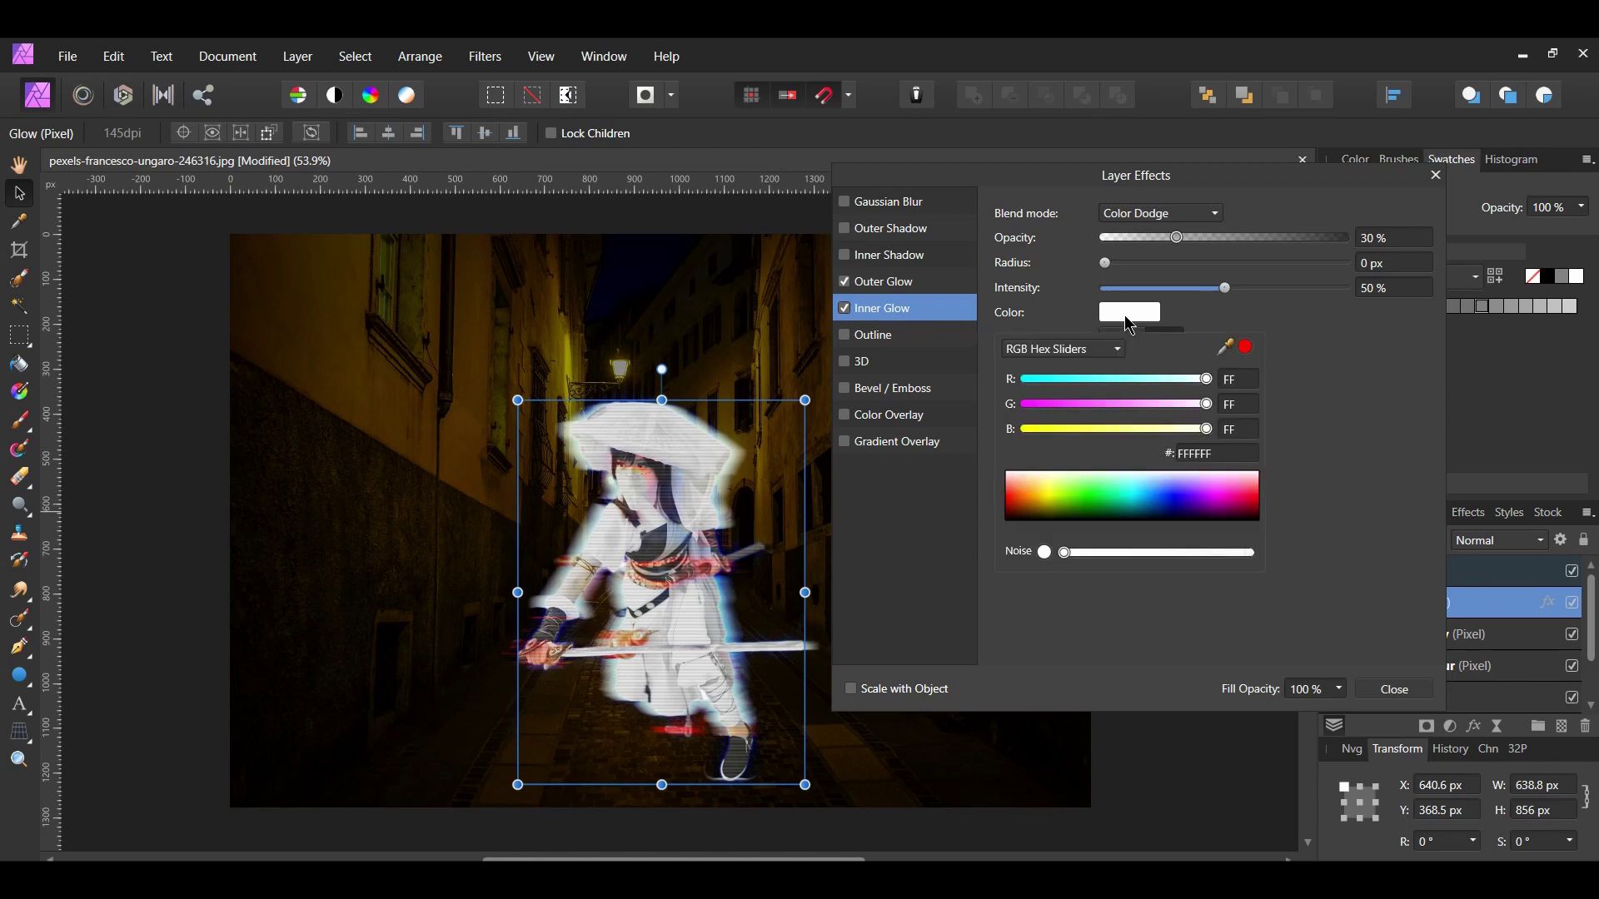
left_click(1227, 454)
type("00EFFF")
key("Return")
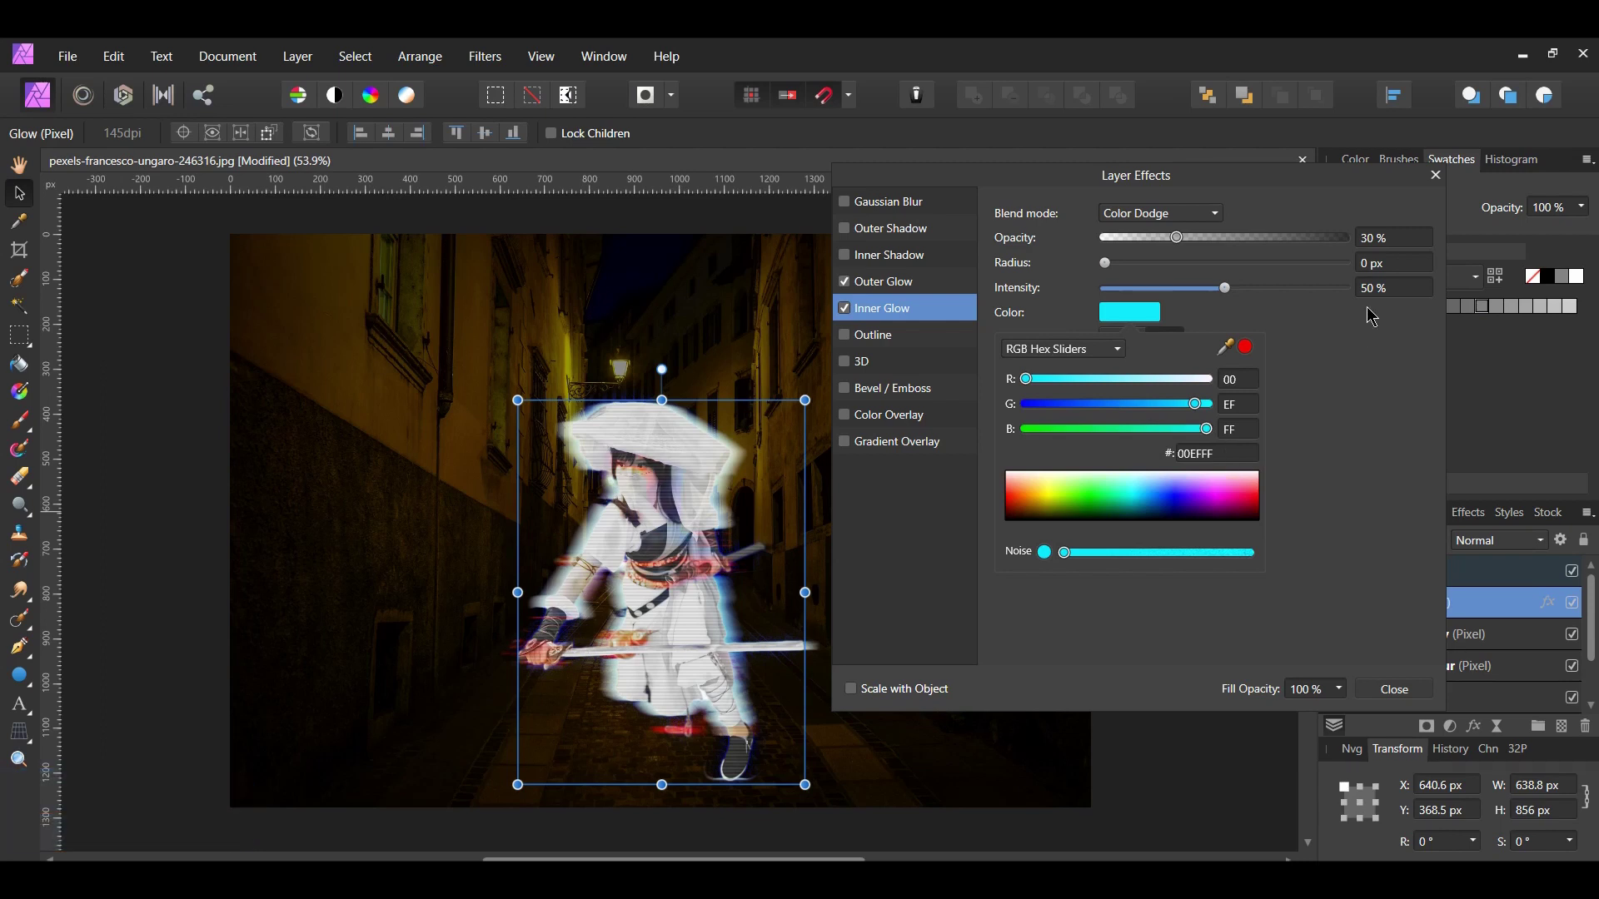
left_click(1391, 239)
type("100")
key("Return")
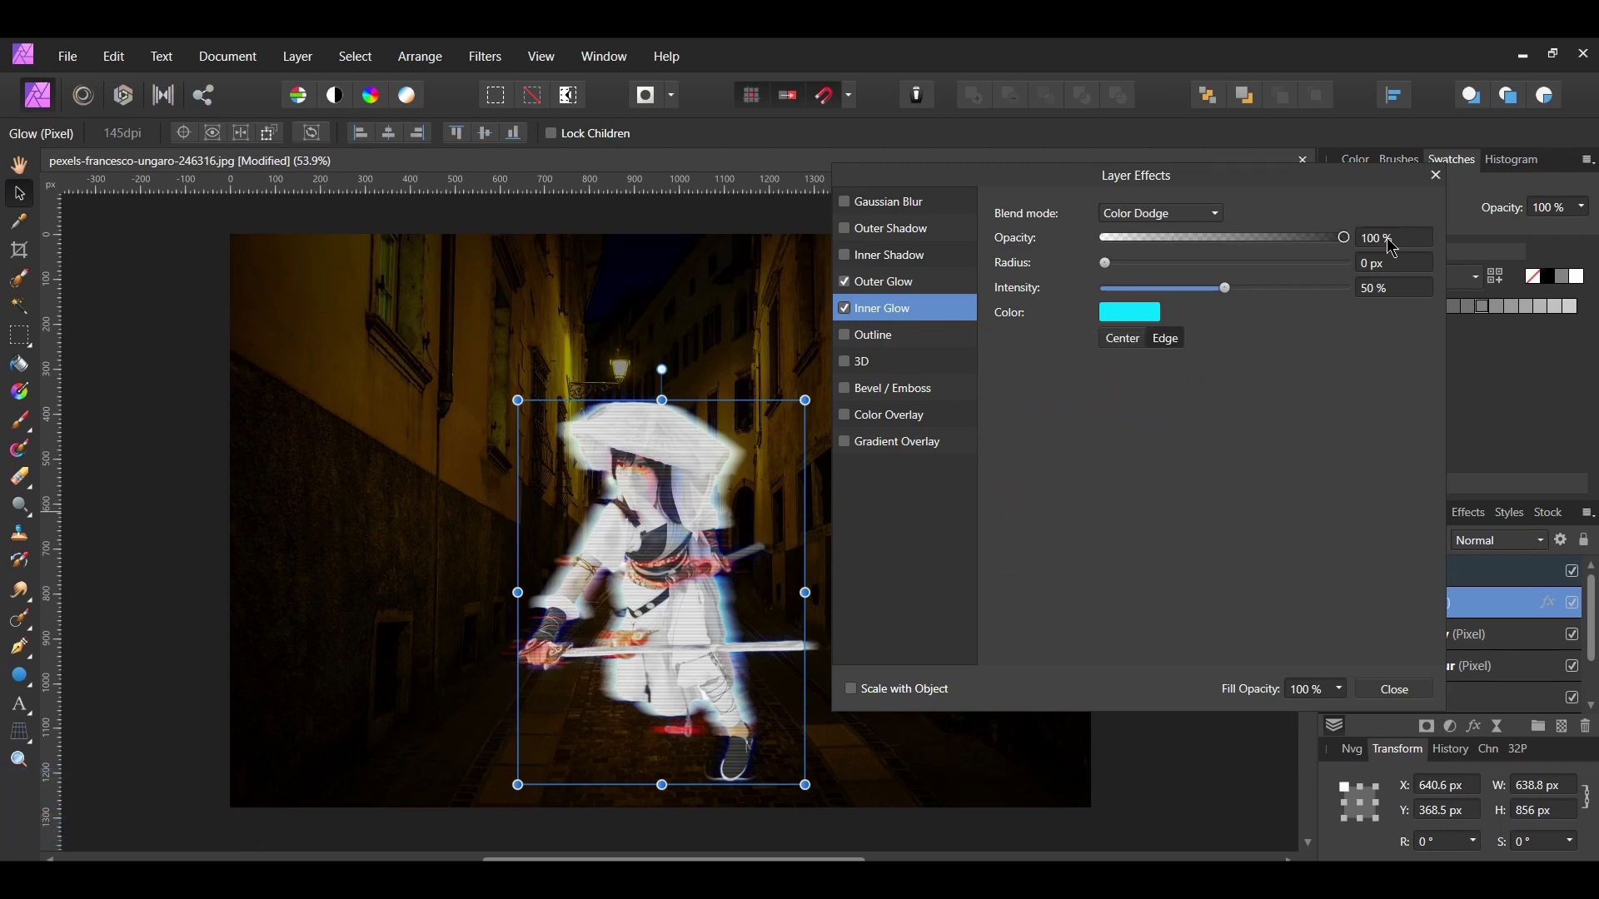
left_click(1390, 267)
type("30")
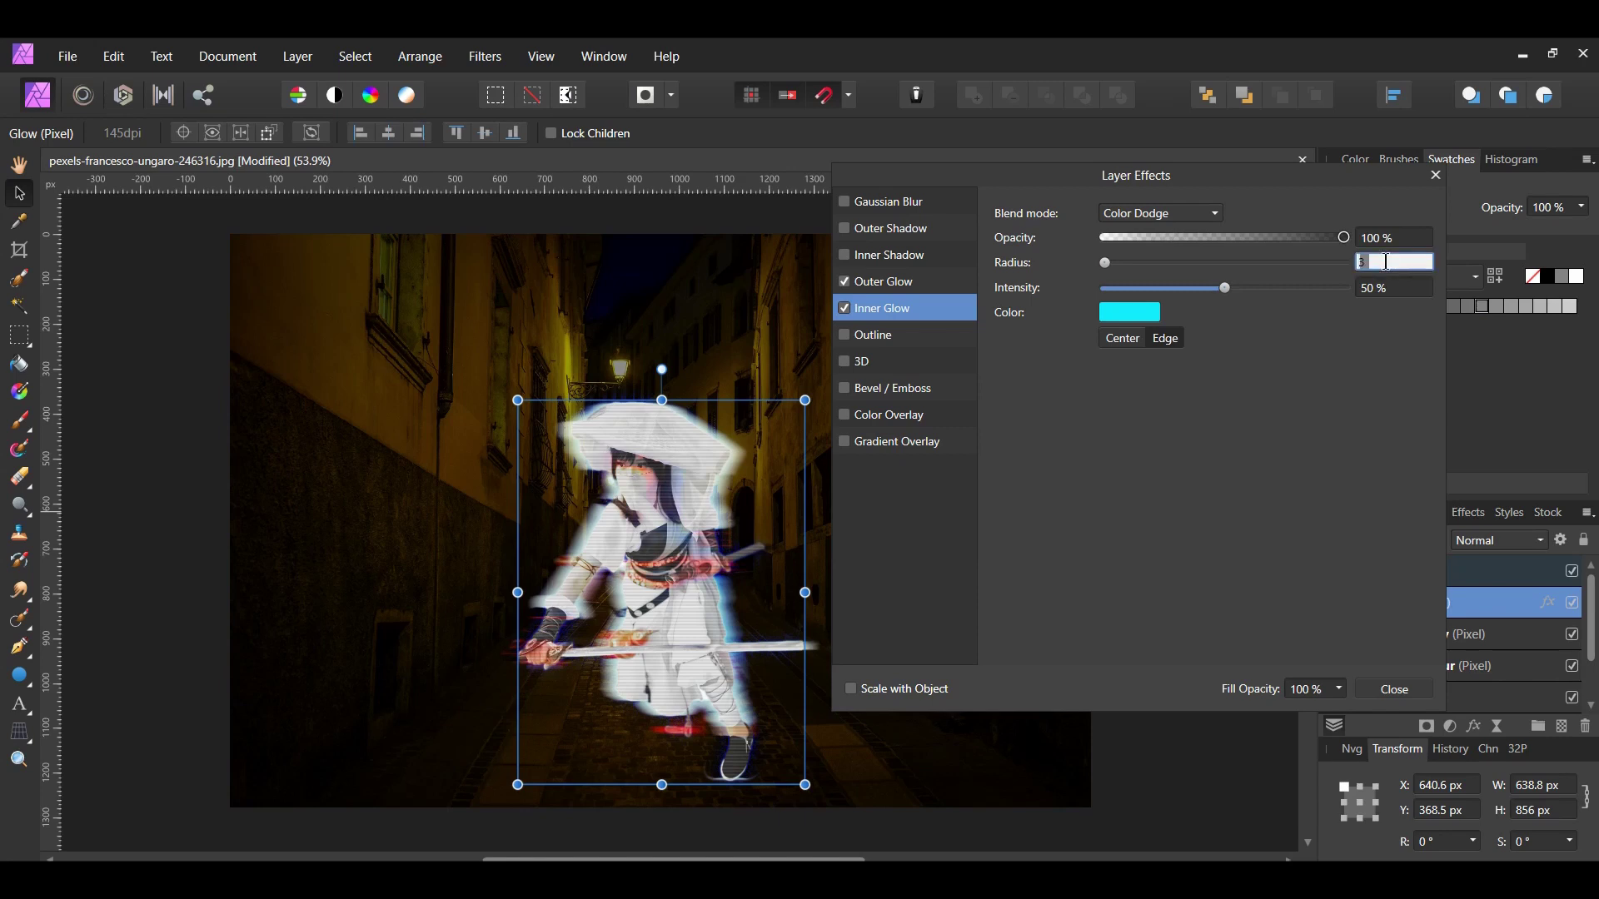
key("Return")
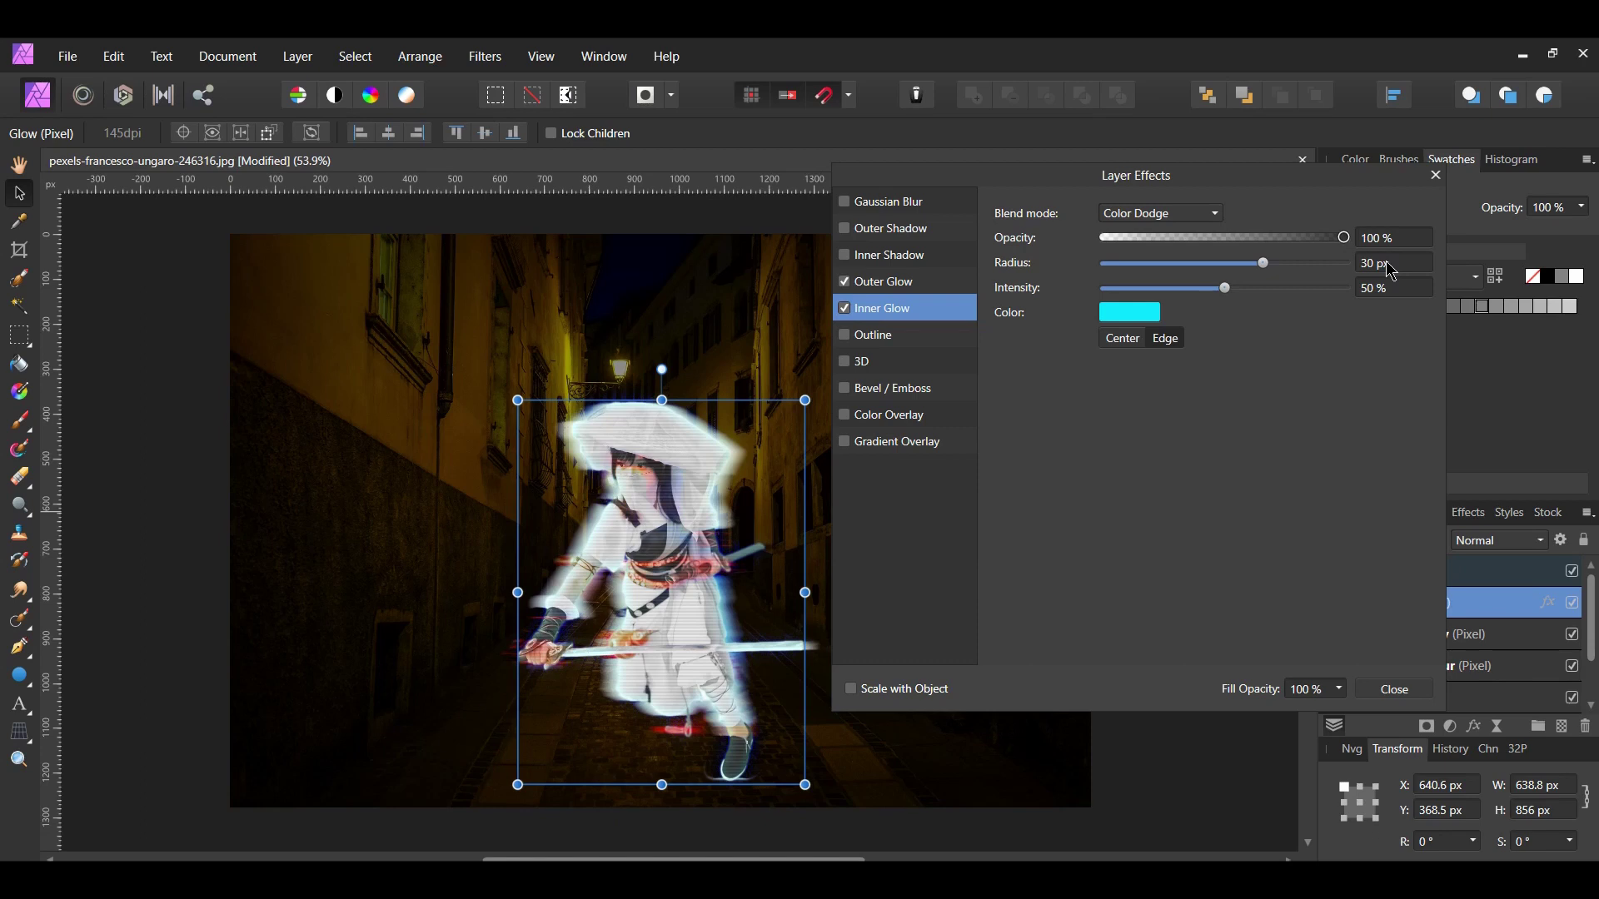
Step: Set the Outer Glow to light blue 6087FF at 80% opacity
left_click(911, 288)
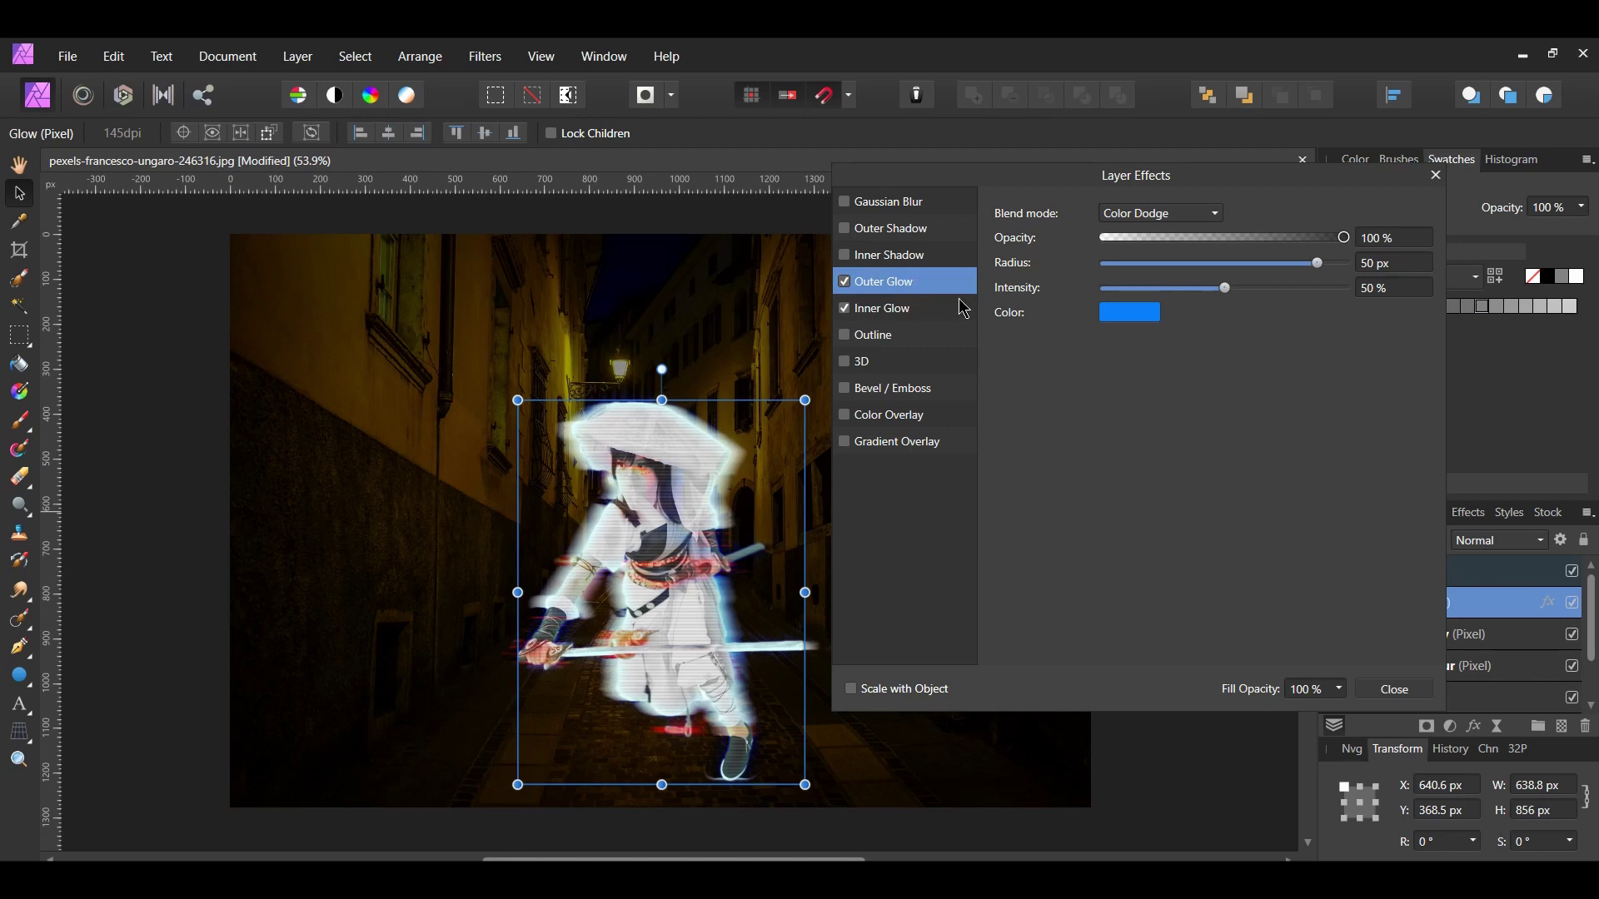
left_click(1139, 320)
left_click(1222, 452)
type("6087FF")
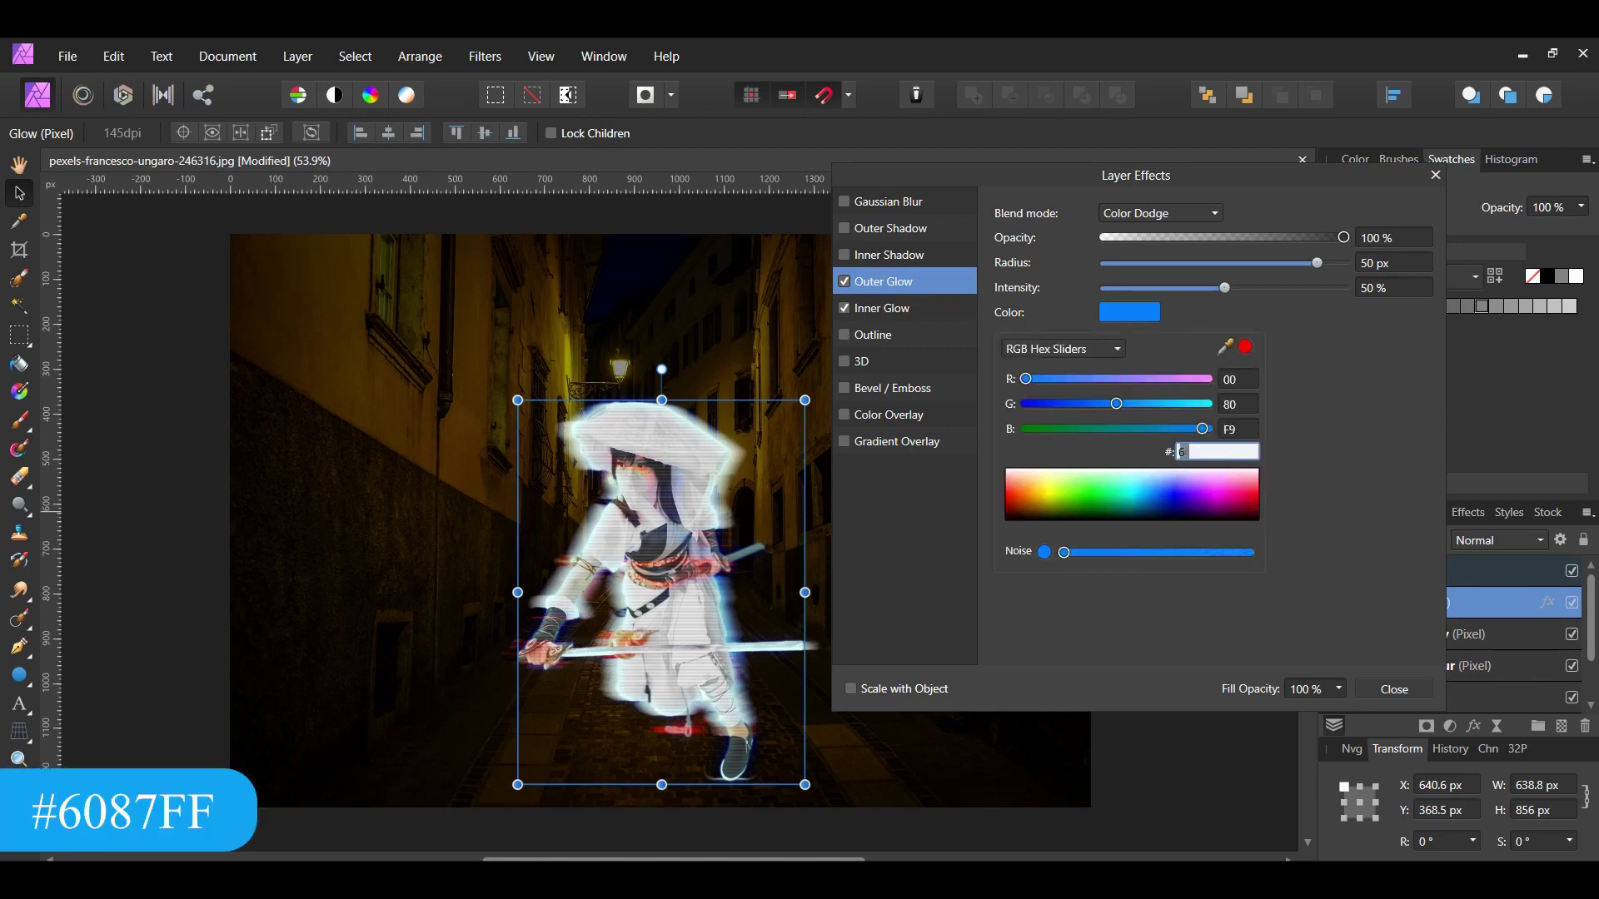
key("Return")
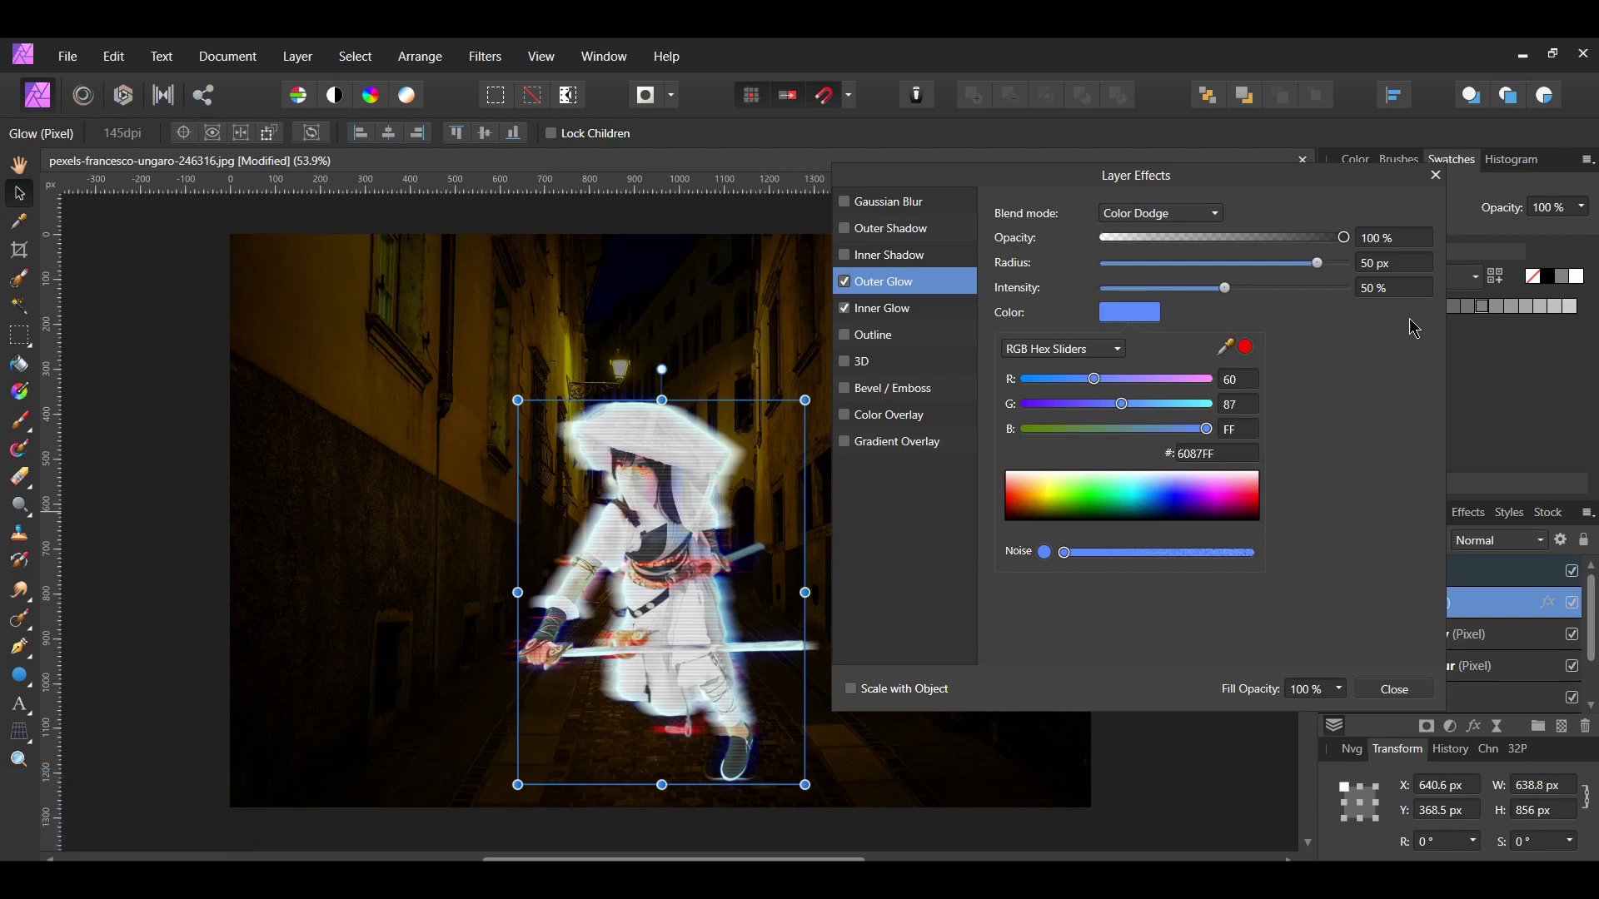
left_click(1396, 237)
type("80")
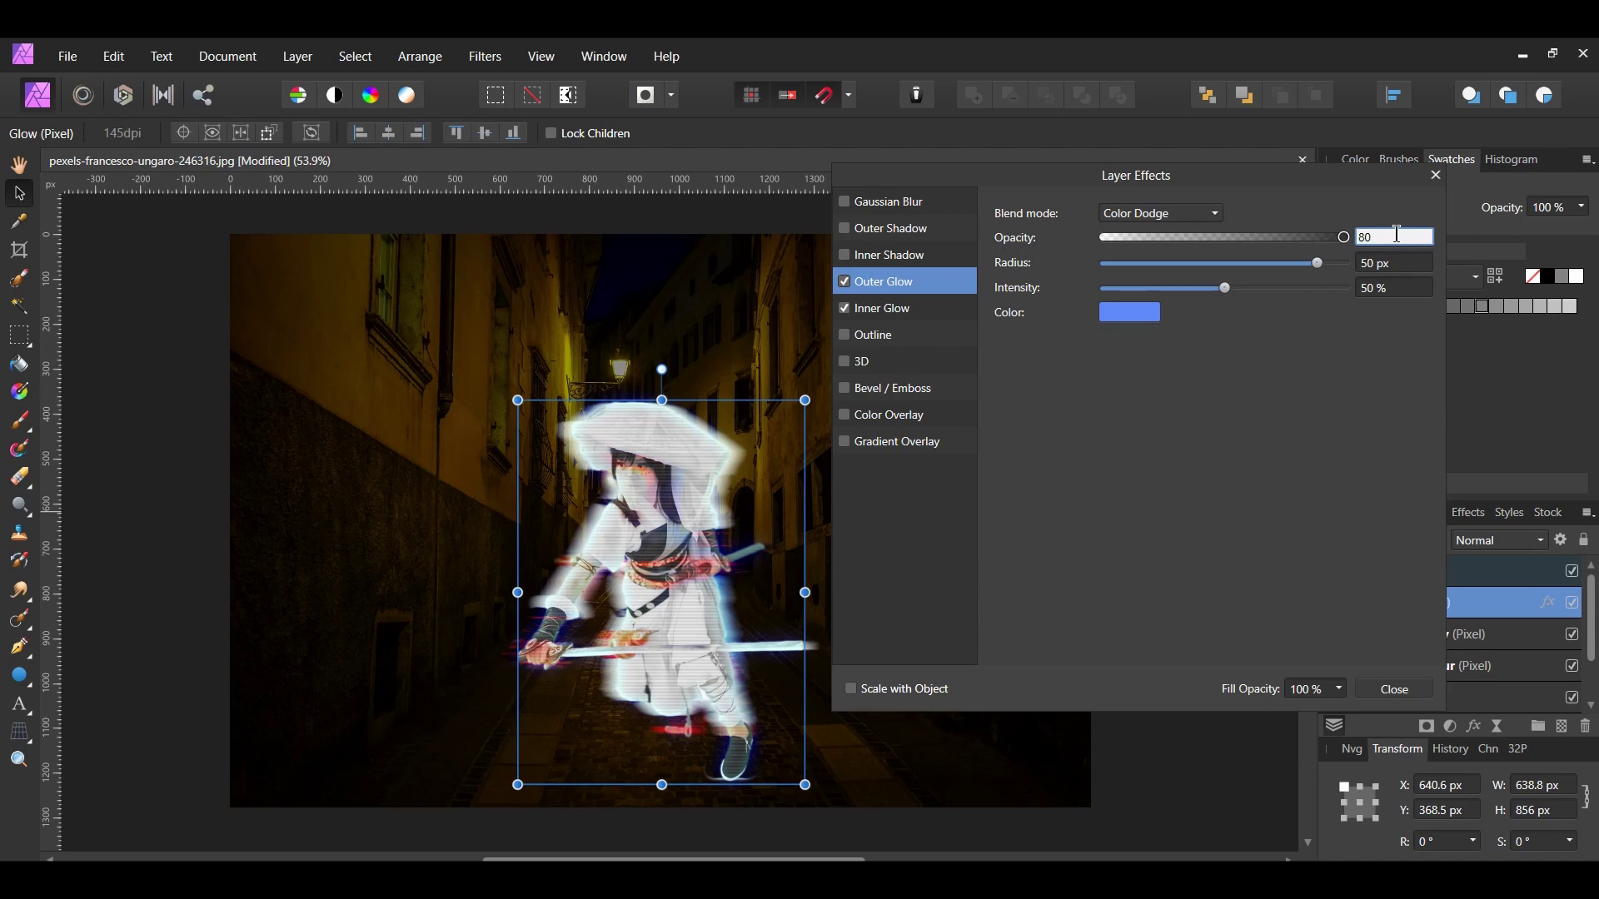
key("Return")
Step: Close Layer Effects and move collapsed group 2 below group 1
left_click(1386, 692)
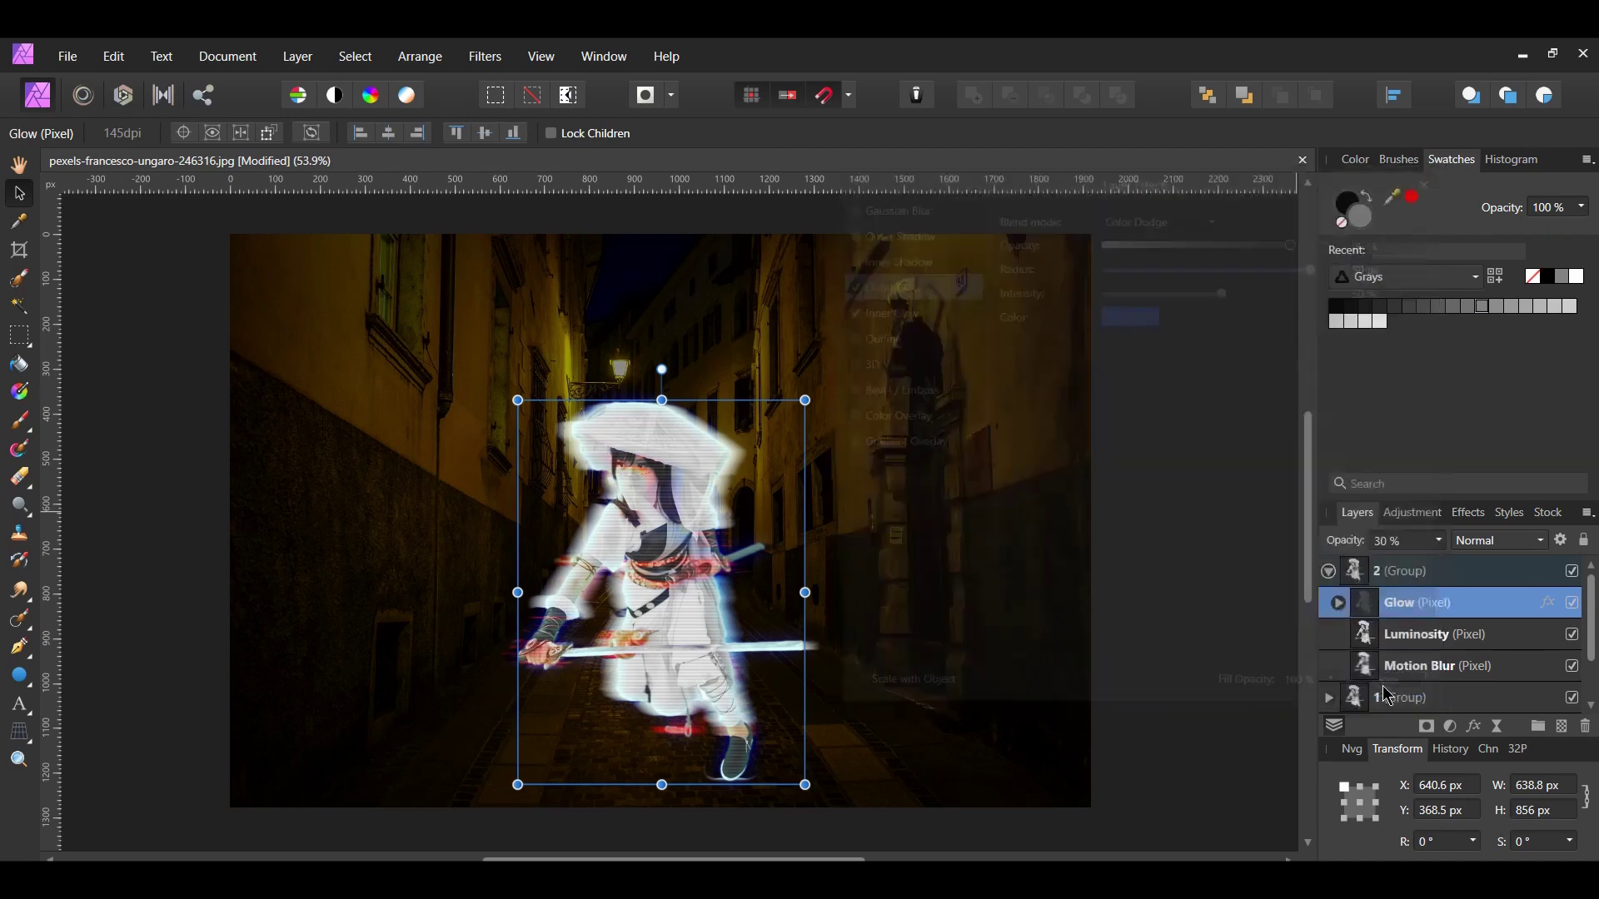
left_click(1329, 572)
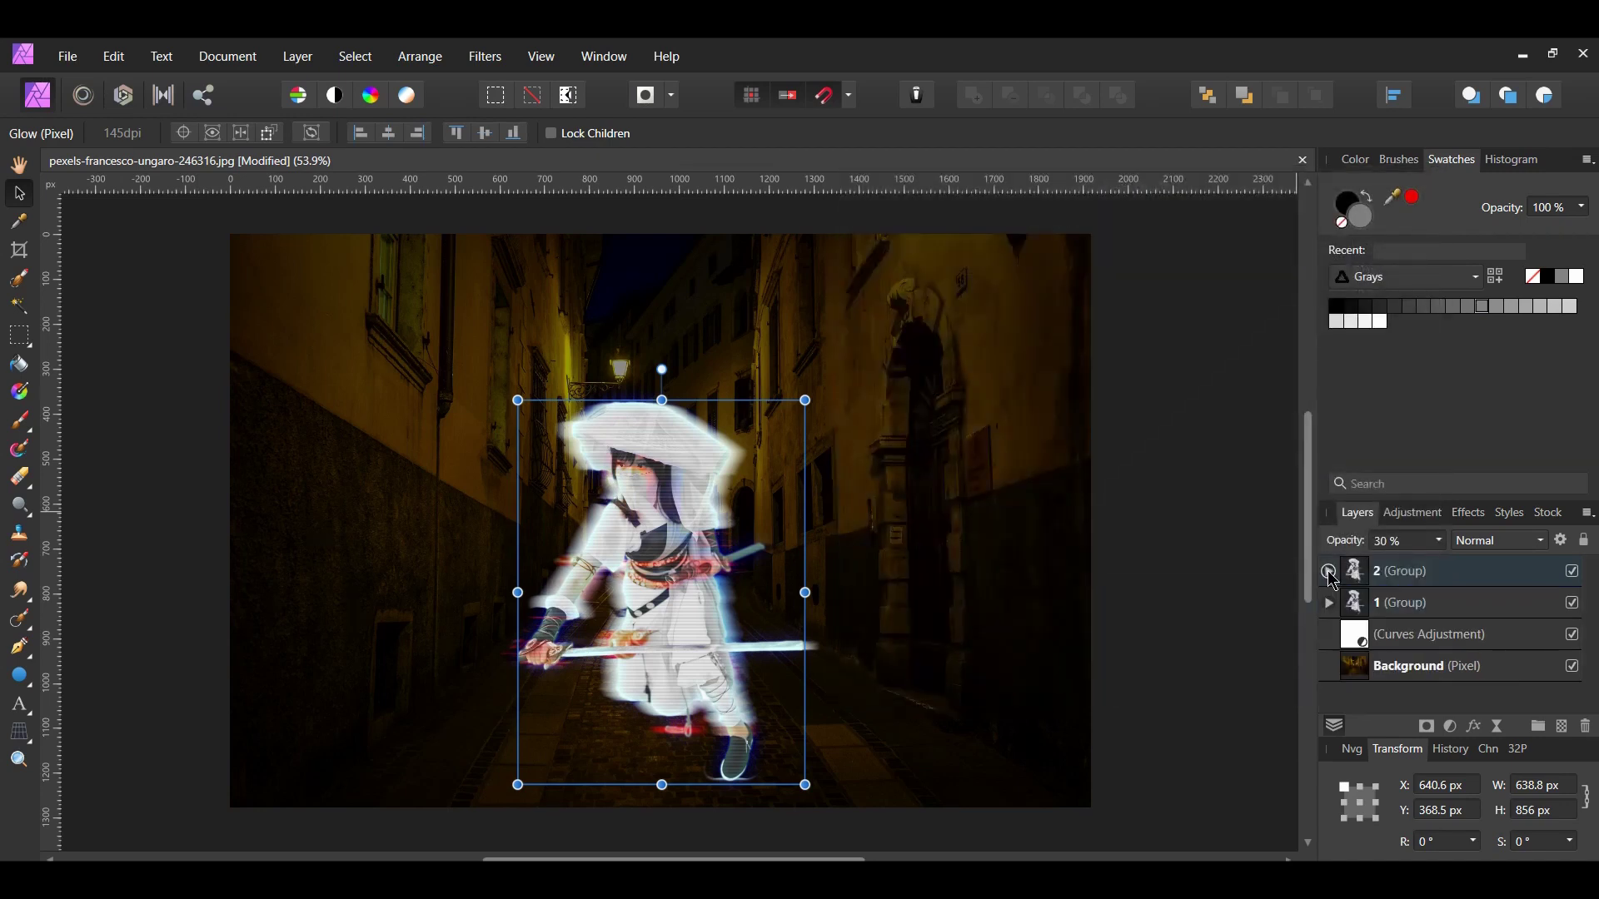
left_click_drag(1330, 579, 1324, 616)
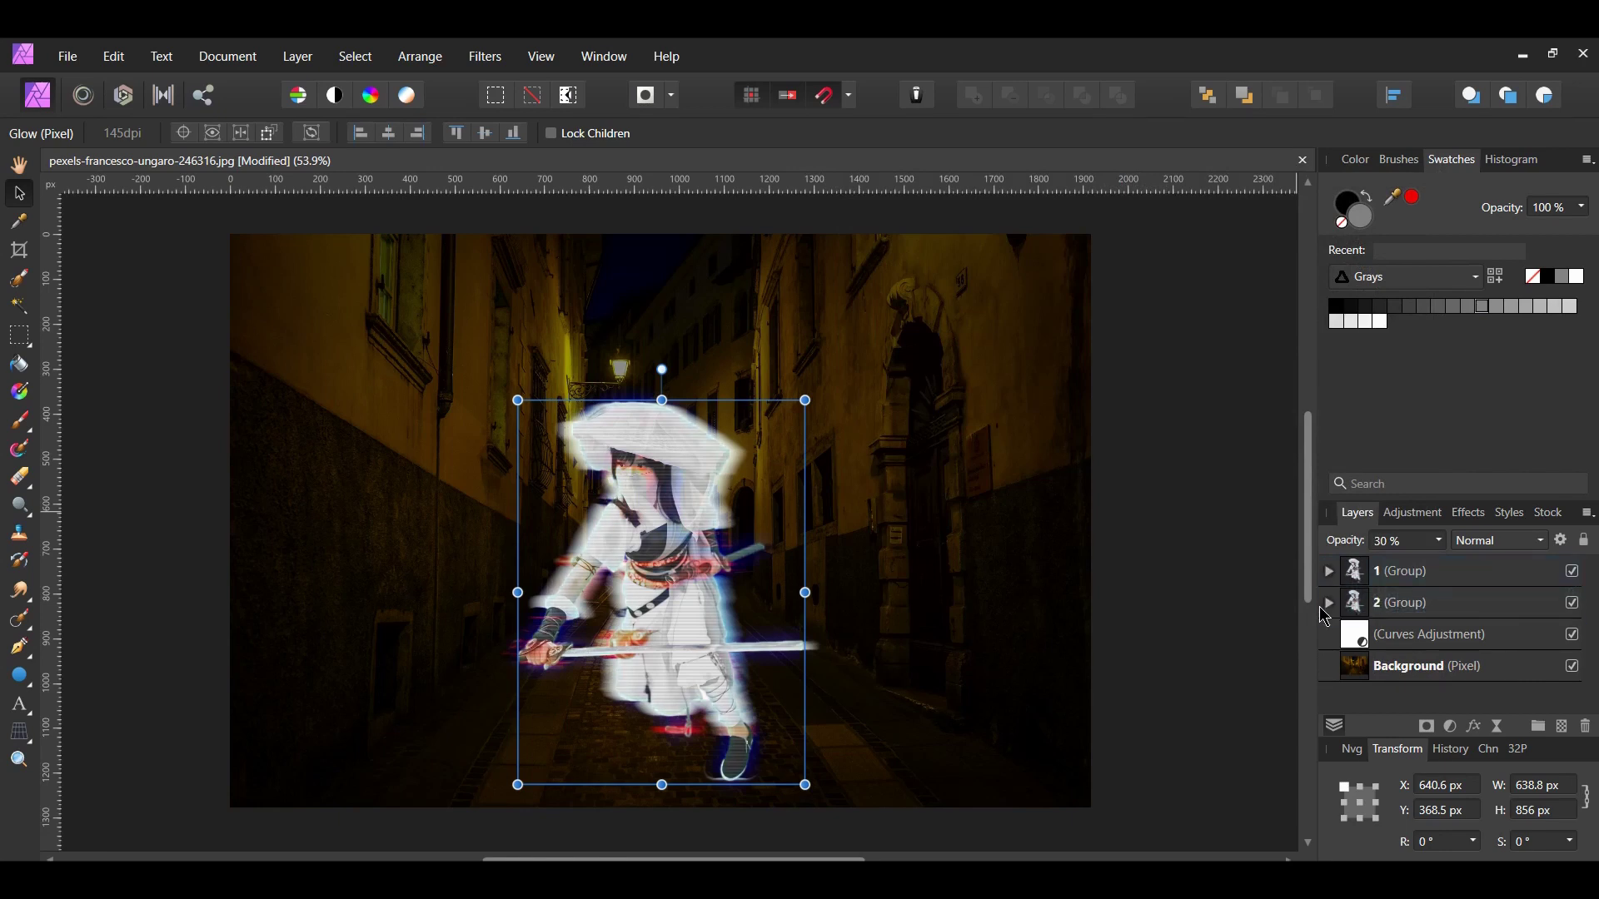
Step: Set group 2's opacity to 75% and group it together with group 1
left_click(1398, 603)
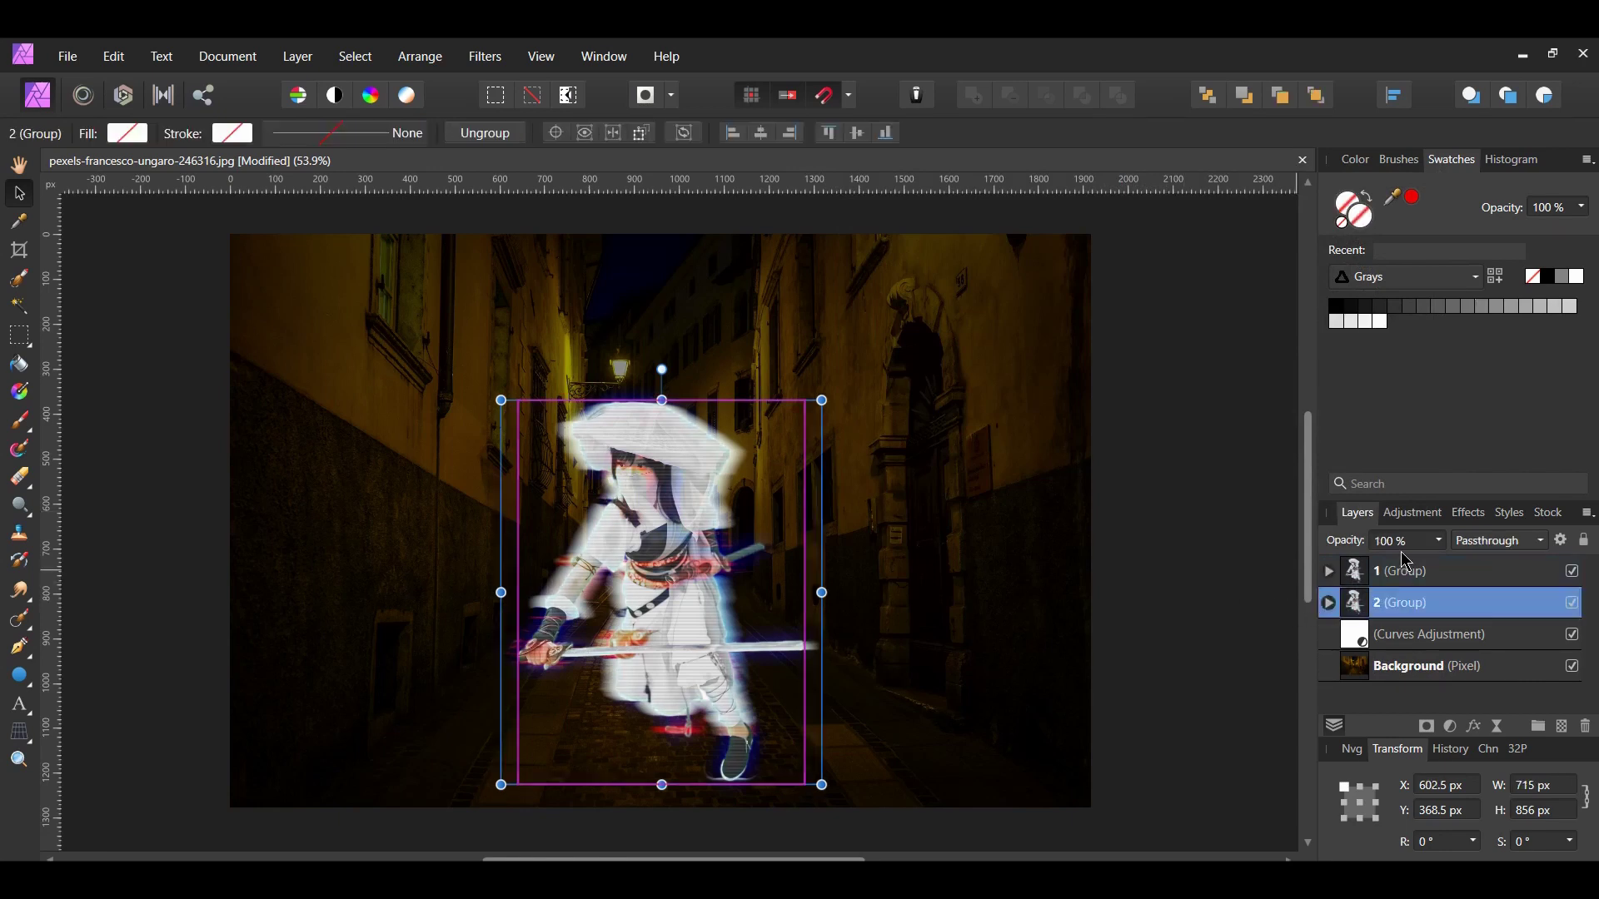
left_click(1402, 541)
type("75")
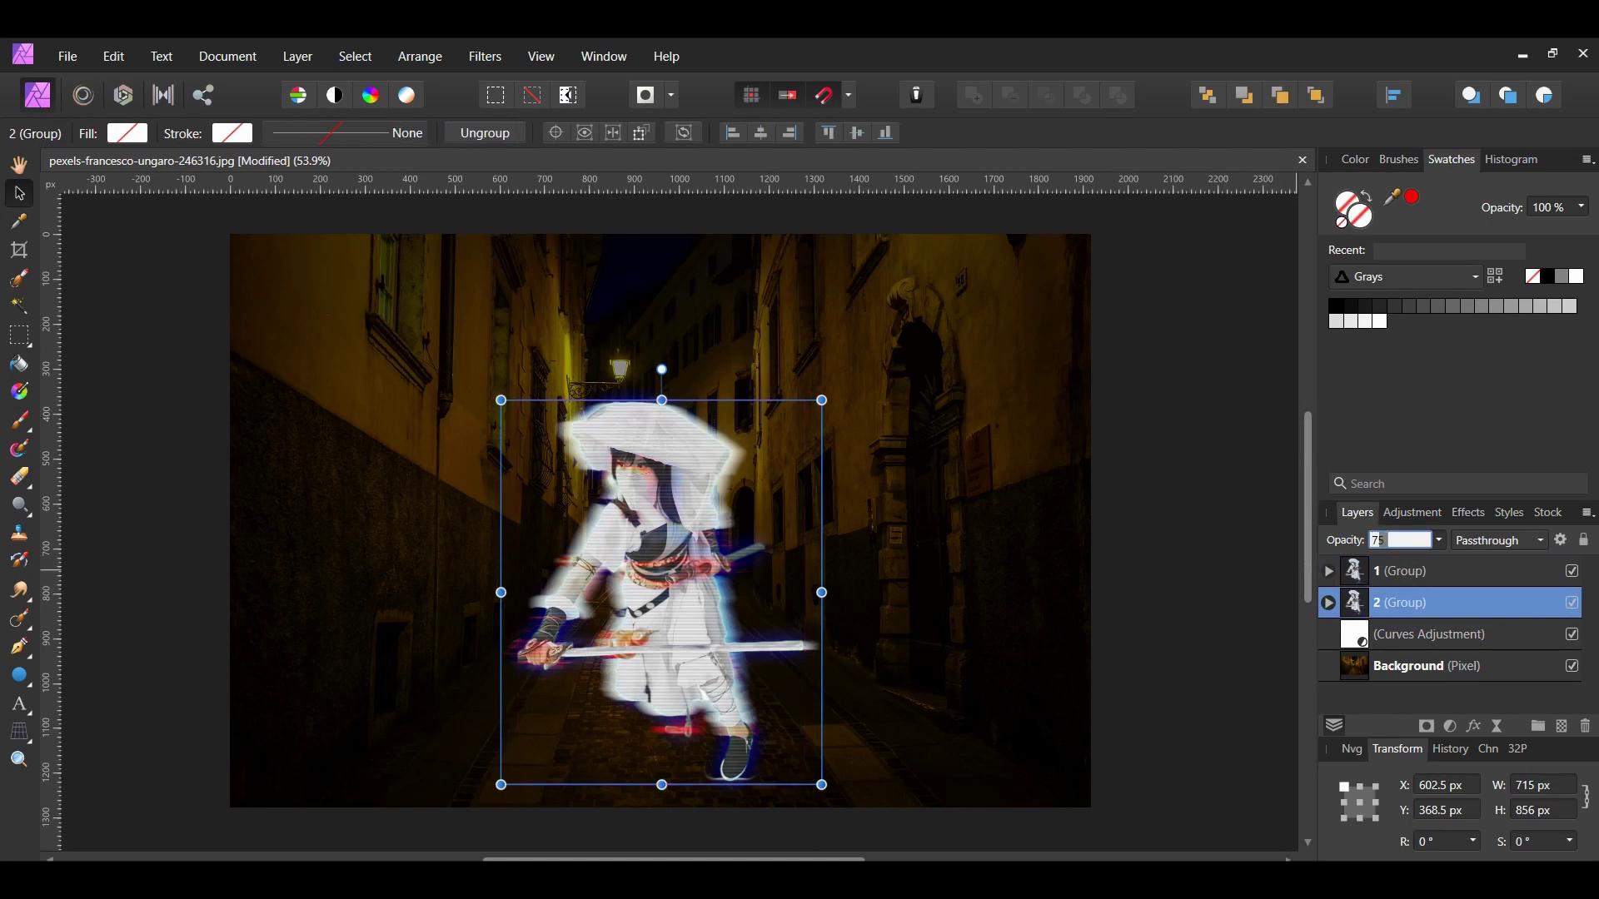
key("Return")
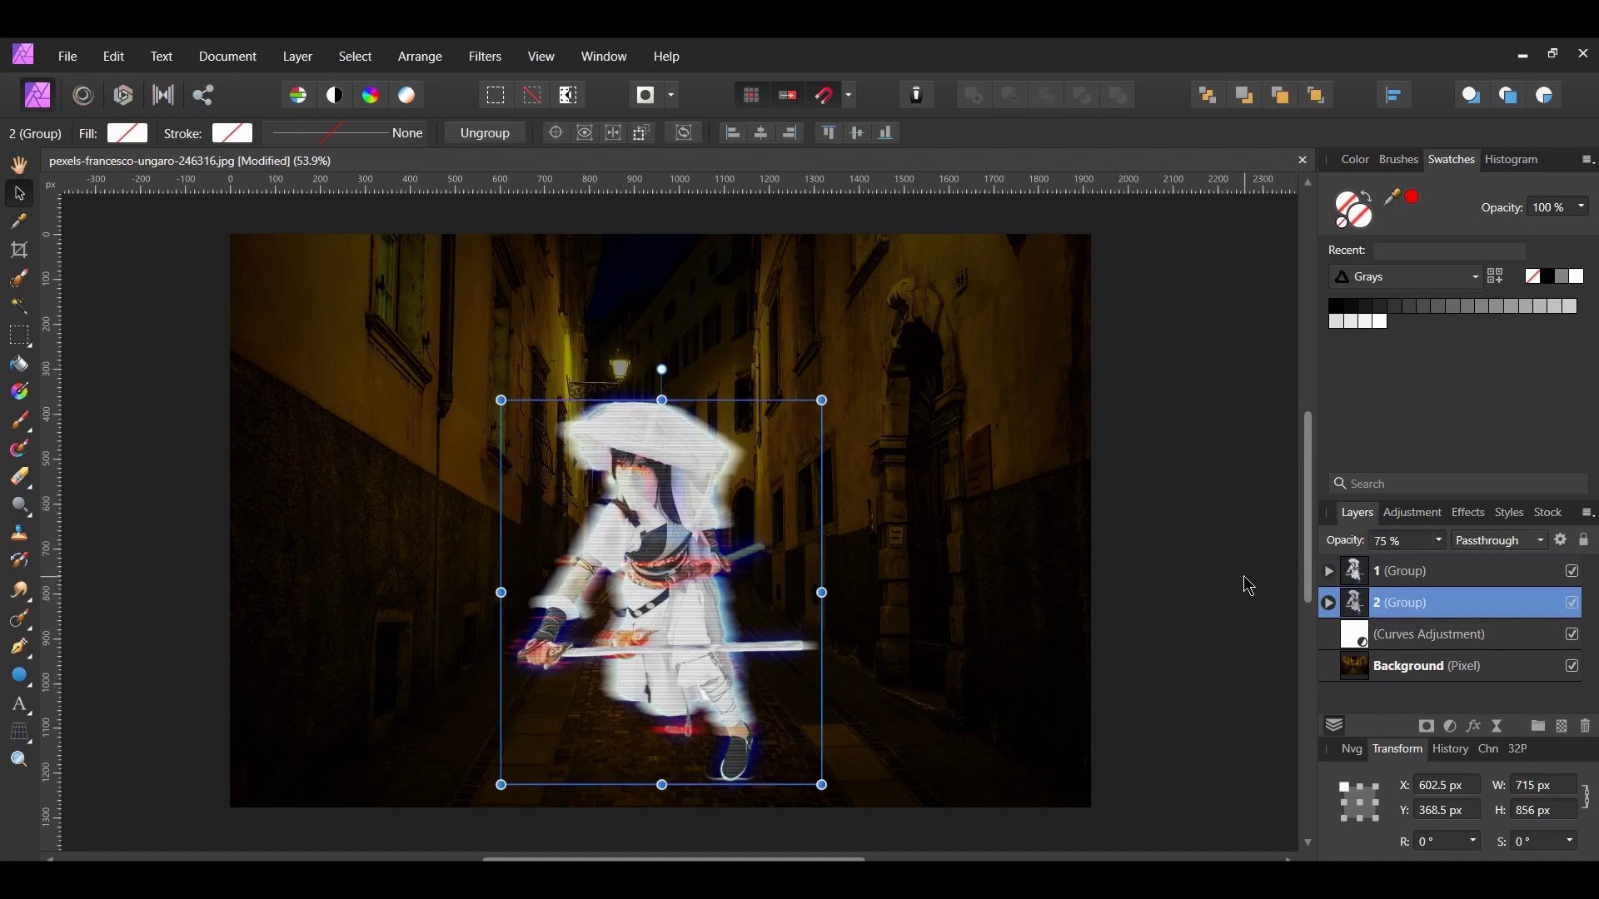
key("shift+alt+bracketright")
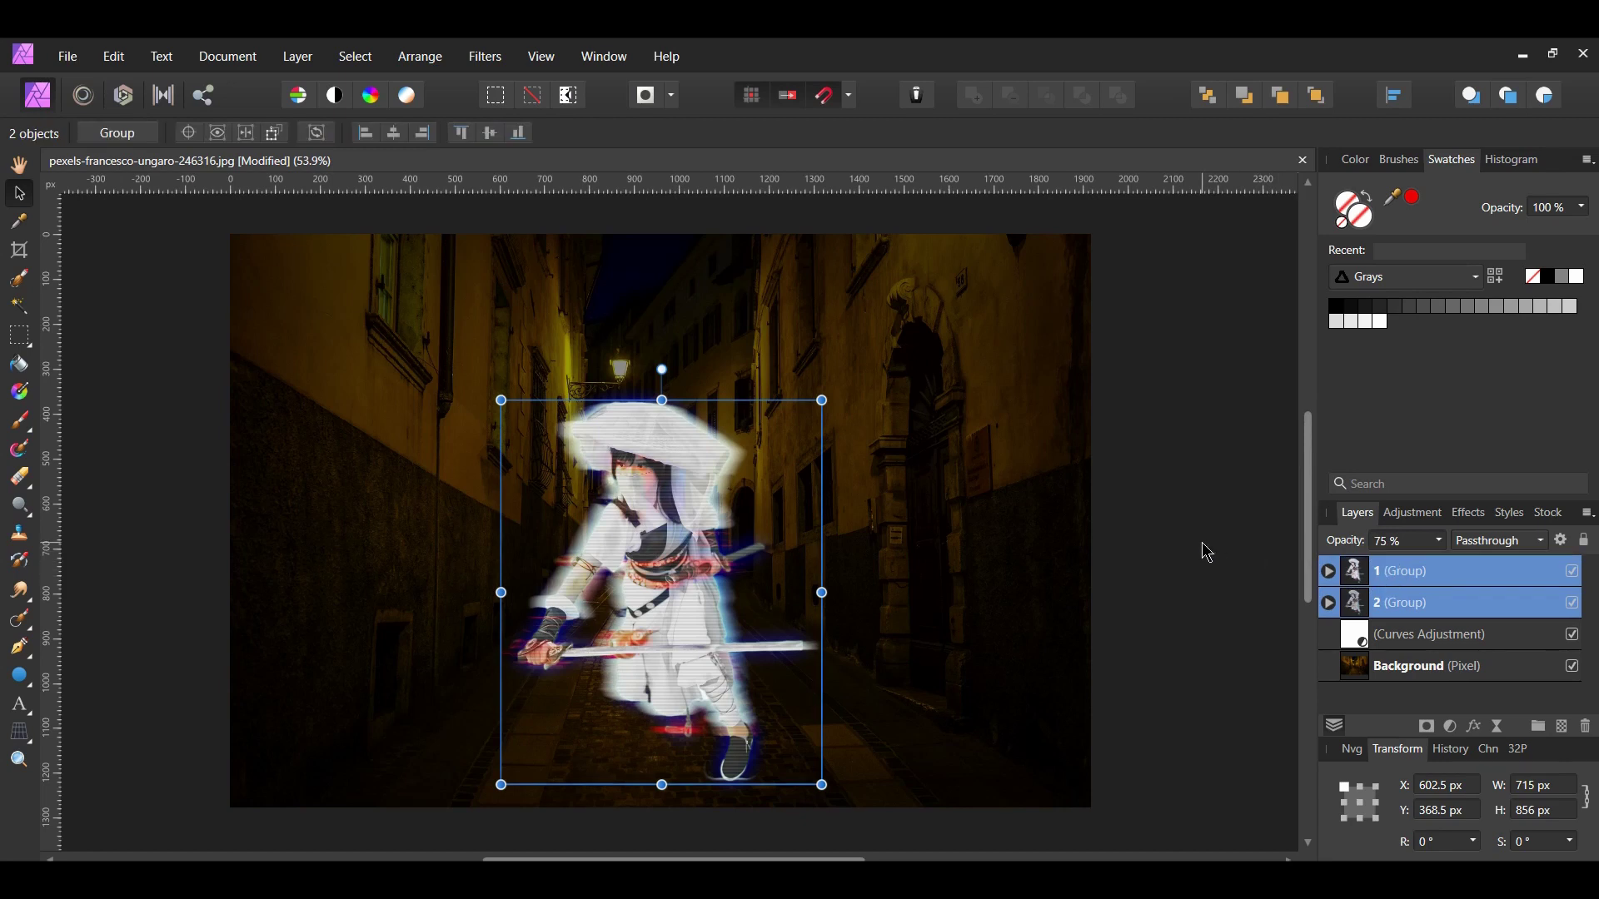
key("ctrl+g")
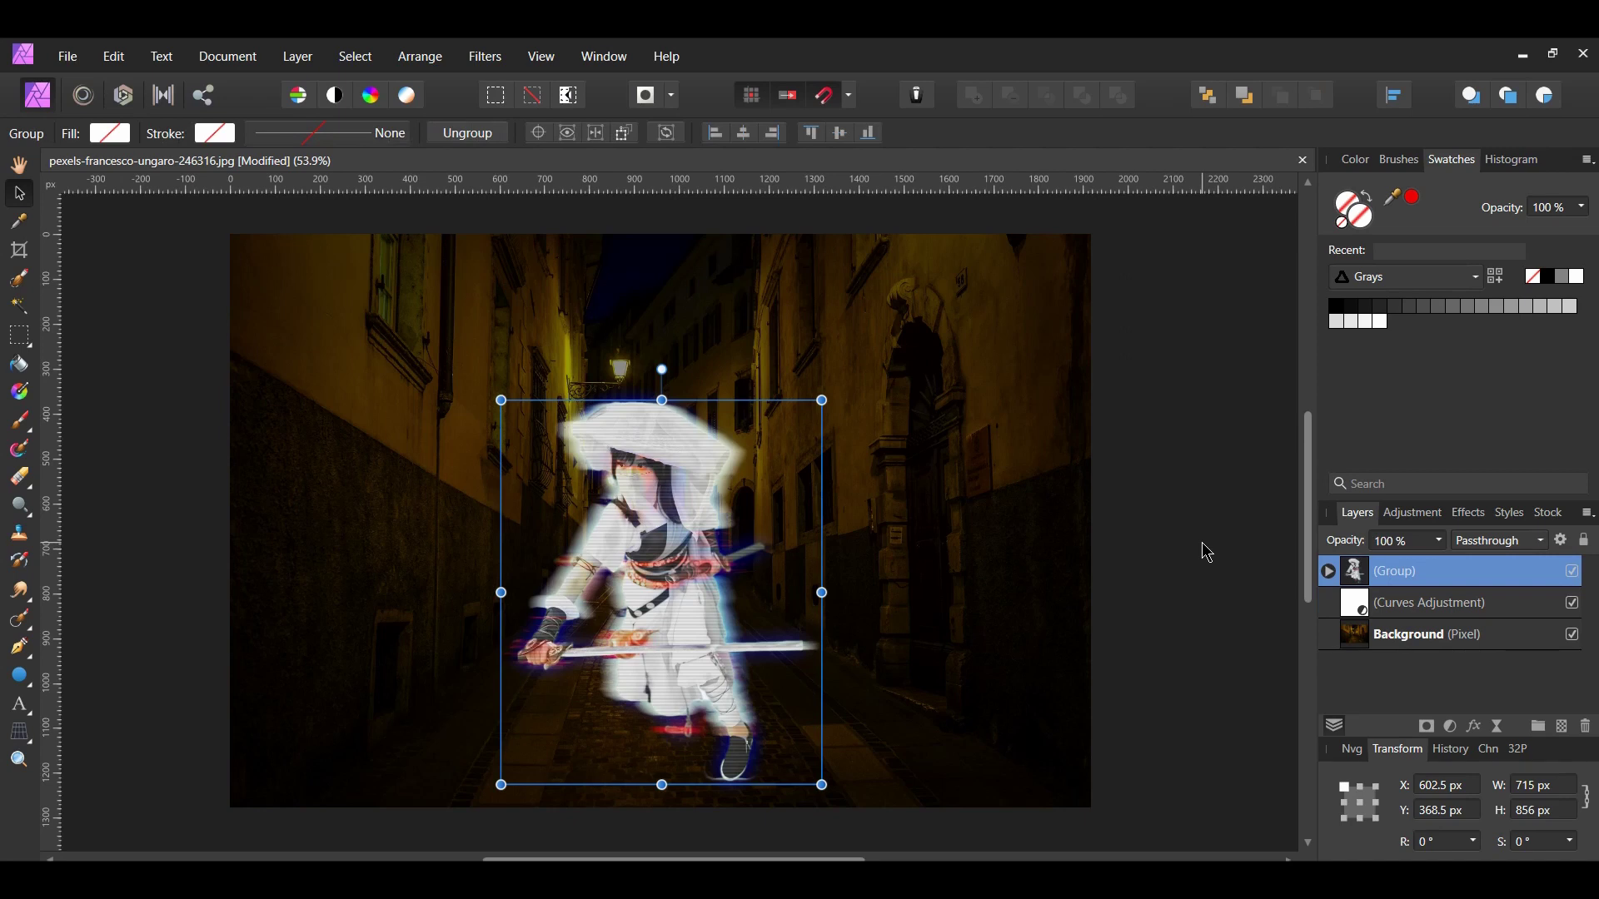
Step: Add an HSL Shift adjustment and place it inside the figures' parent group
left_click(1454, 728)
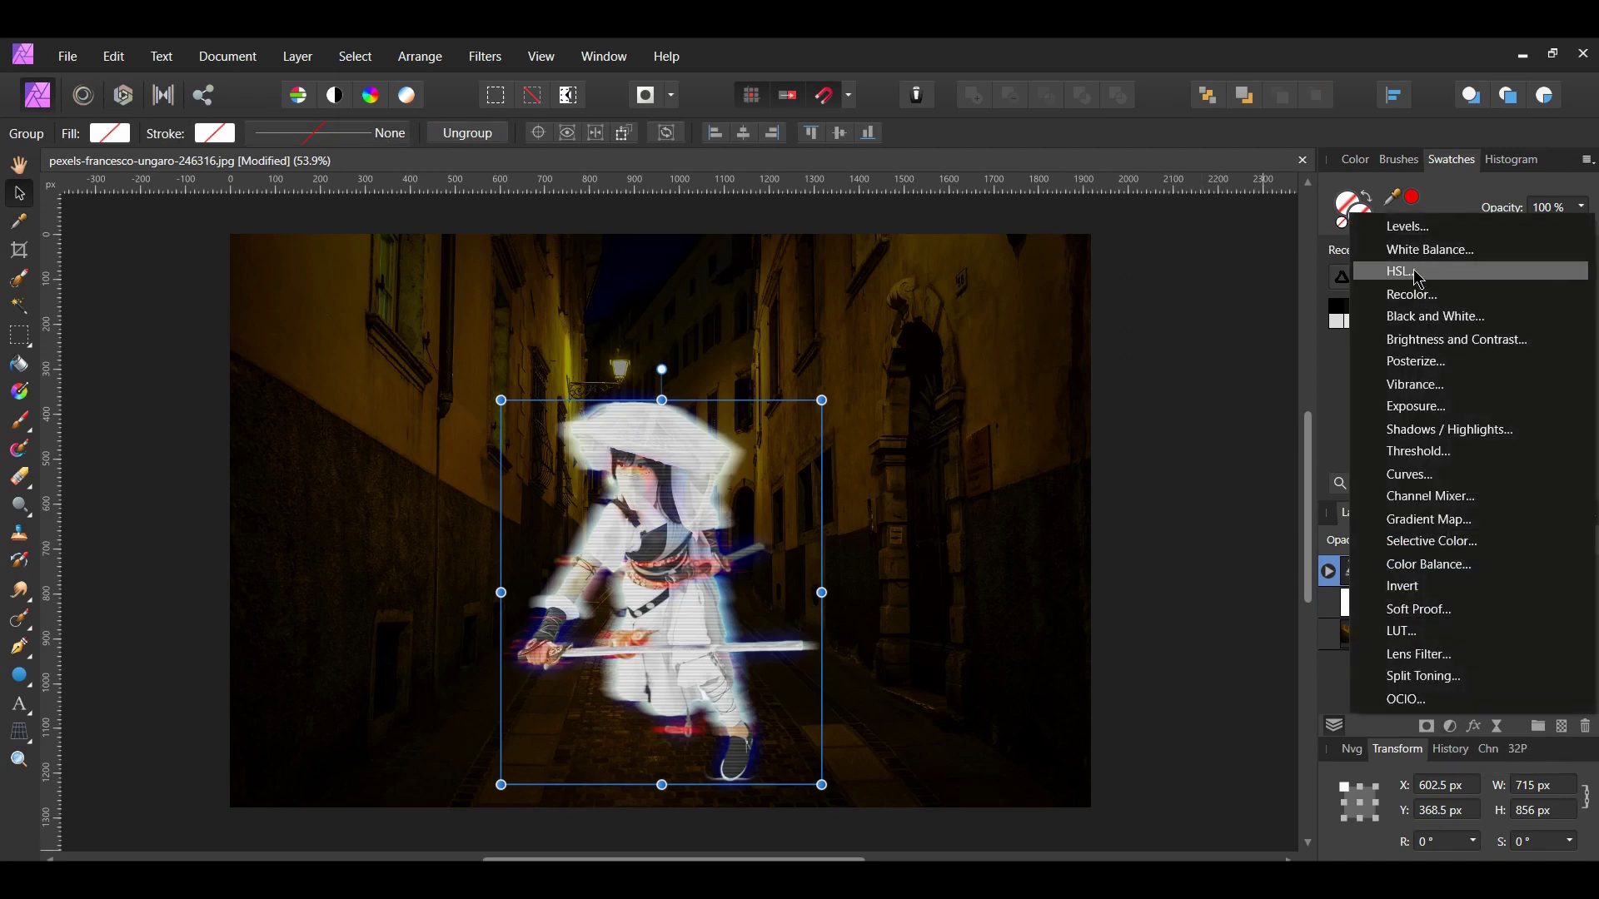
left_click(1419, 273)
left_click_drag(1249, 333, 1082, 260)
left_click_drag(1407, 571, 1386, 612)
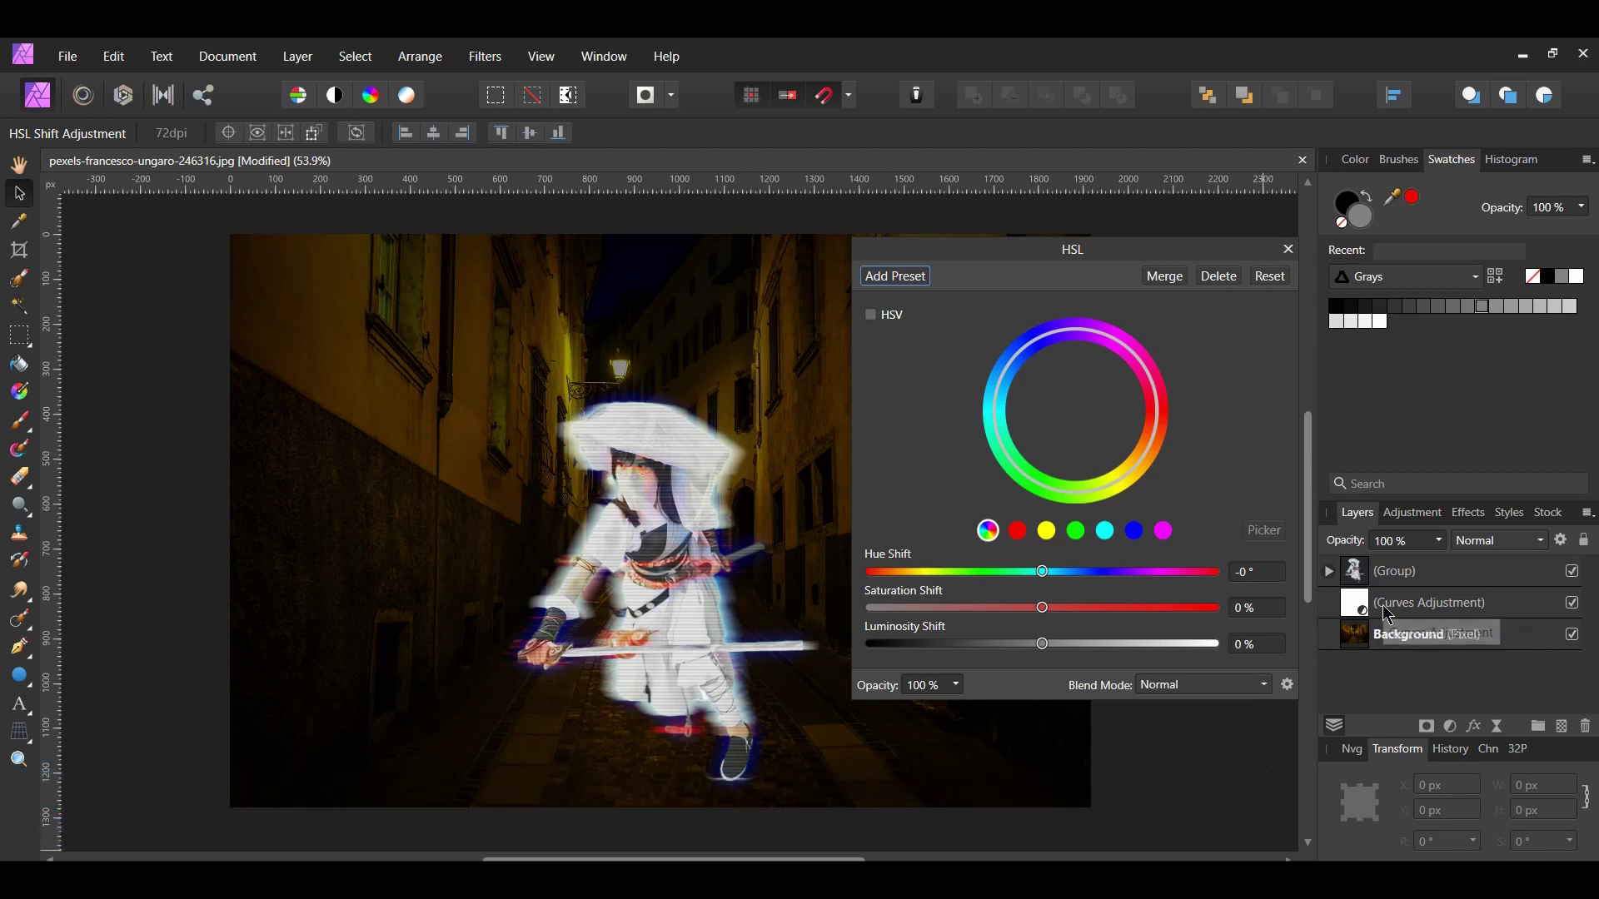
left_click(1328, 572)
Step: On the blue range, set HSL hue shift to 52° and saturation to 5%
left_click(1134, 531)
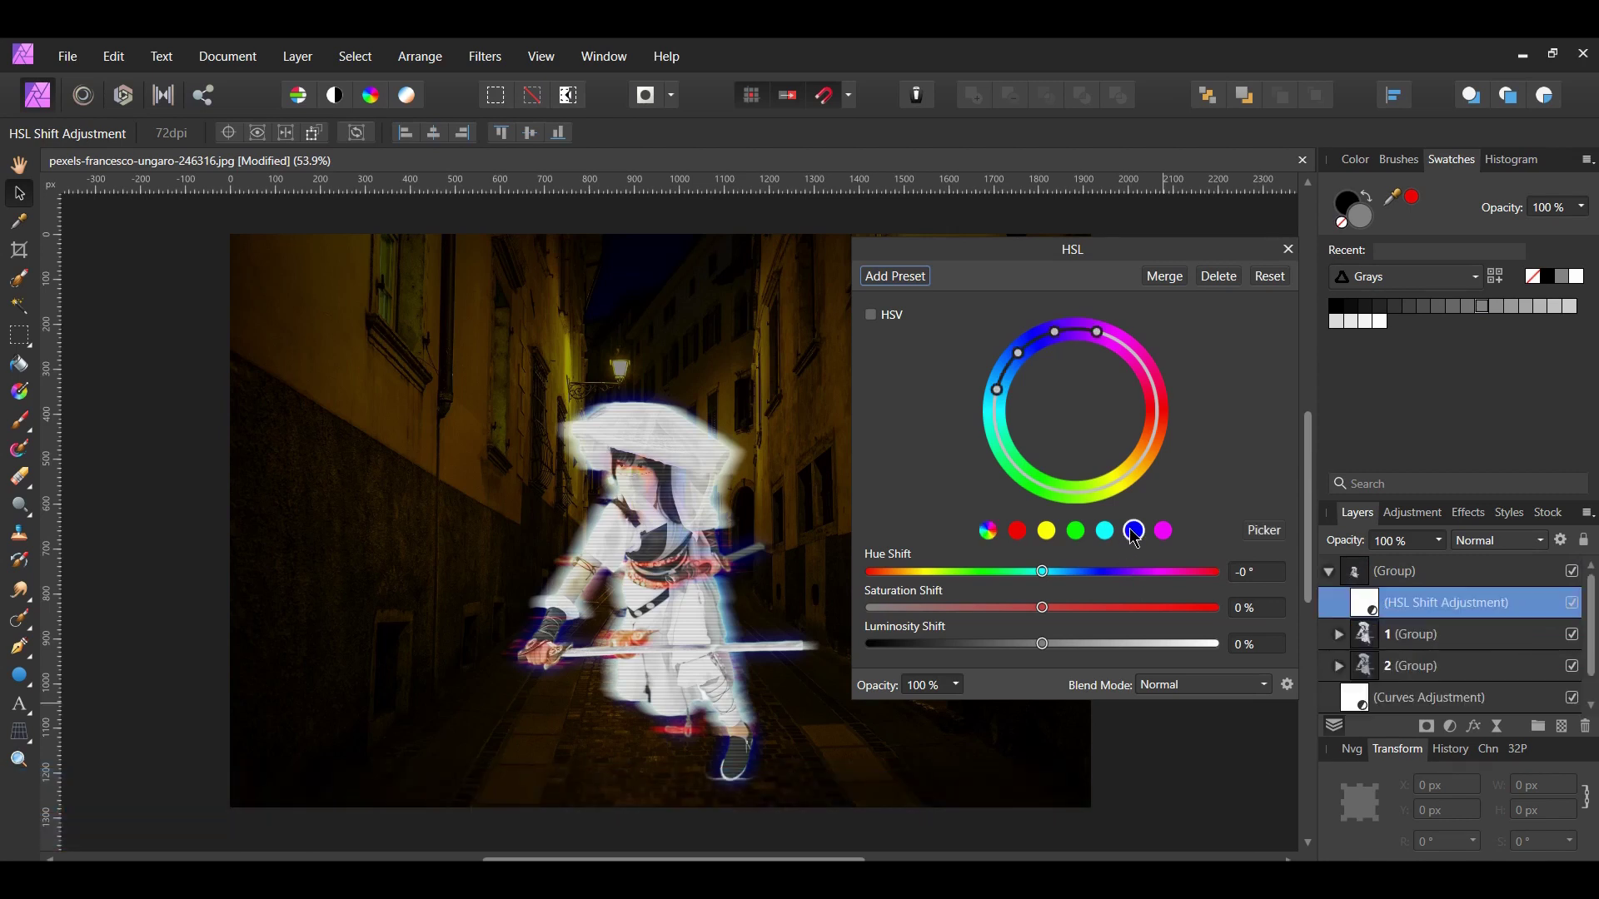
left_click(1259, 575)
type("52")
key("Return")
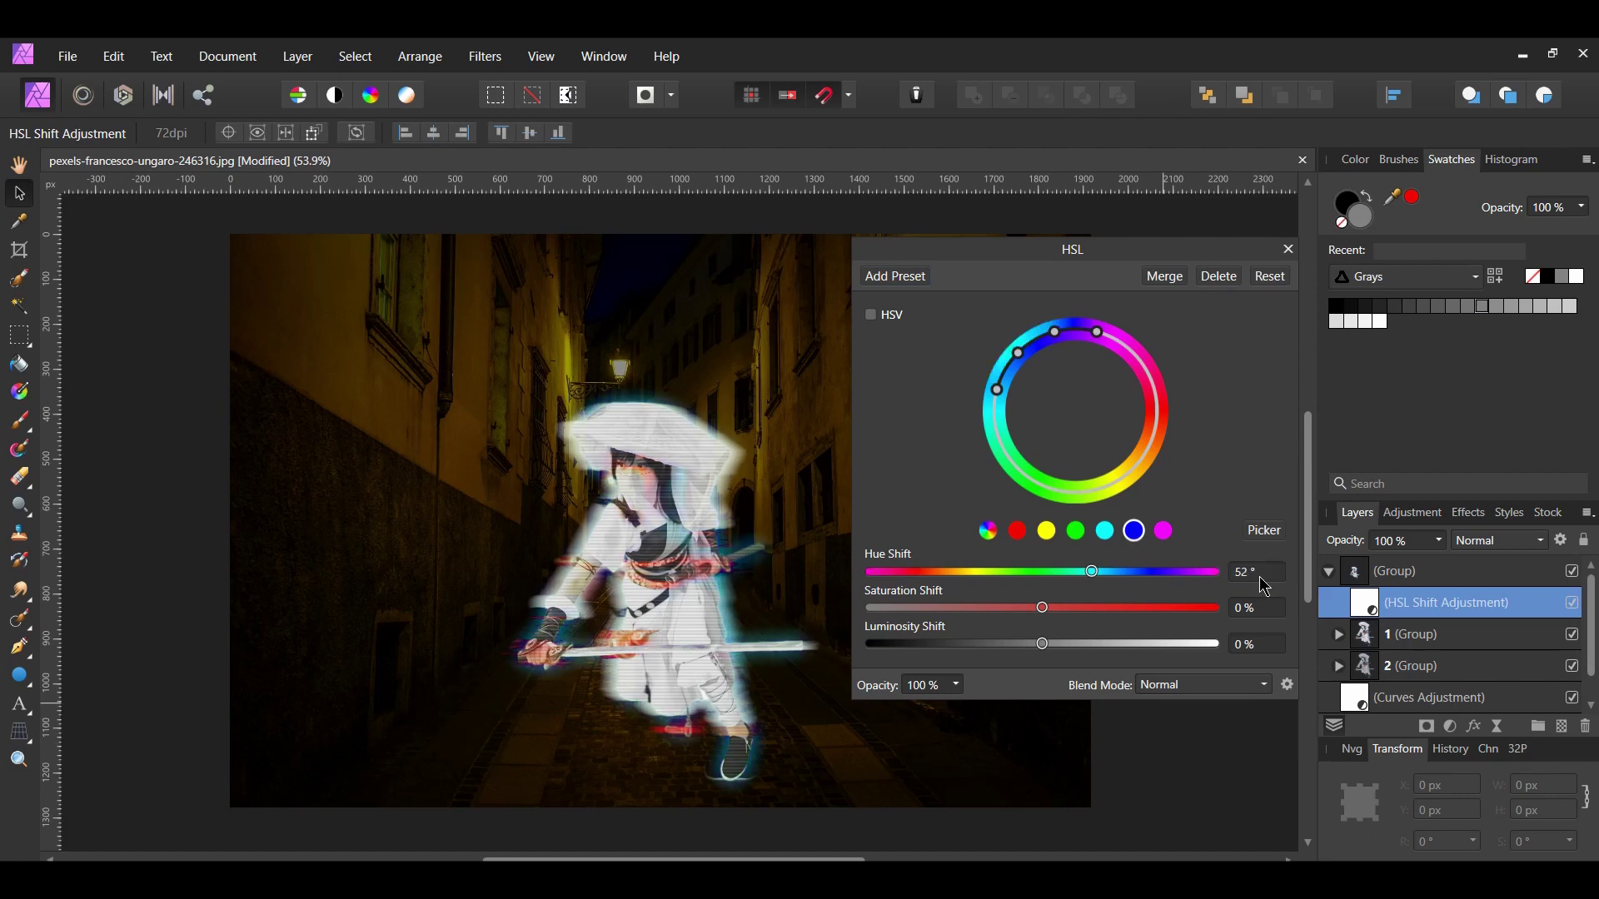
left_click(1246, 608)
type("5")
key("Return")
left_click_drag(1090, 572, 1203, 583)
key("ctrl+z")
left_click(1288, 251)
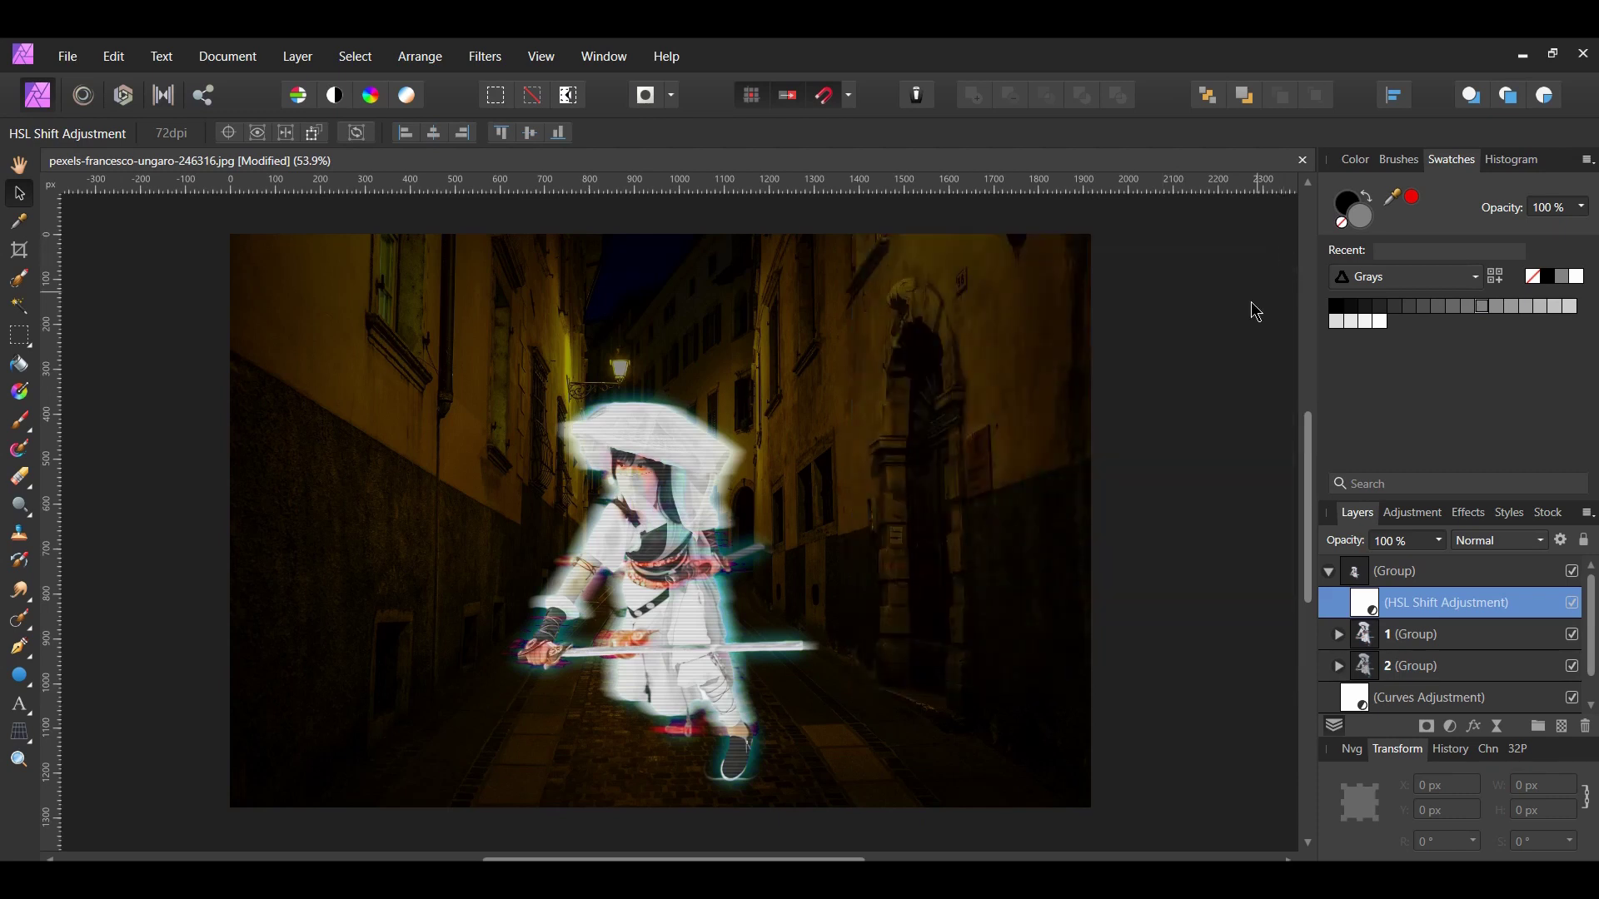
Step: Add a new pixel layer and set the brush colour to teal #32999A
left_click(1218, 392)
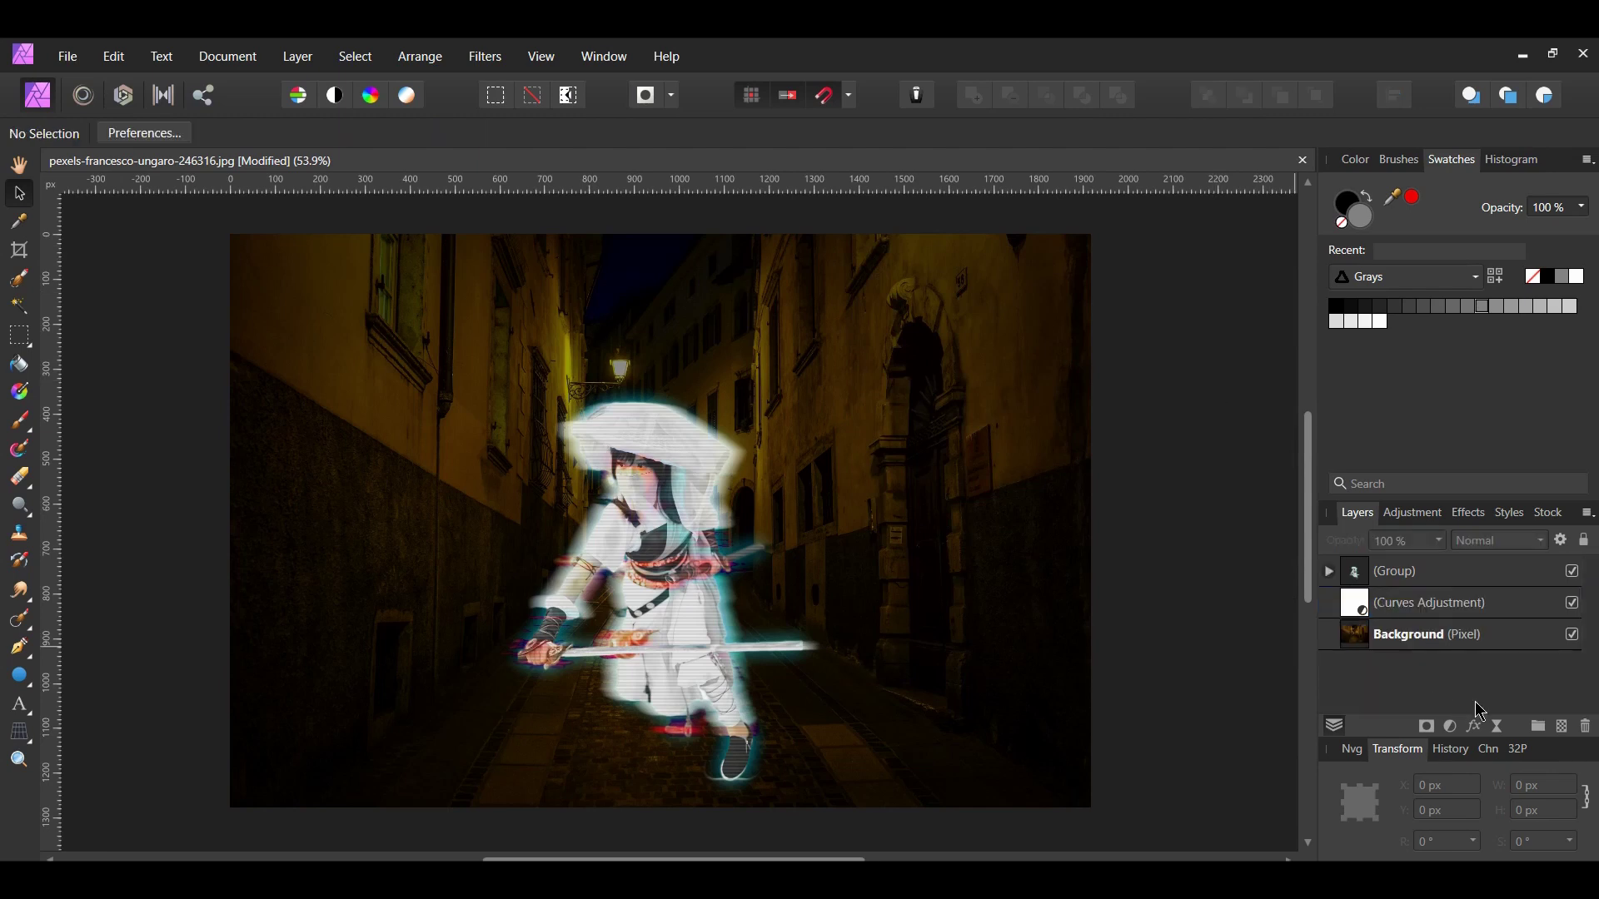
left_click(1562, 727)
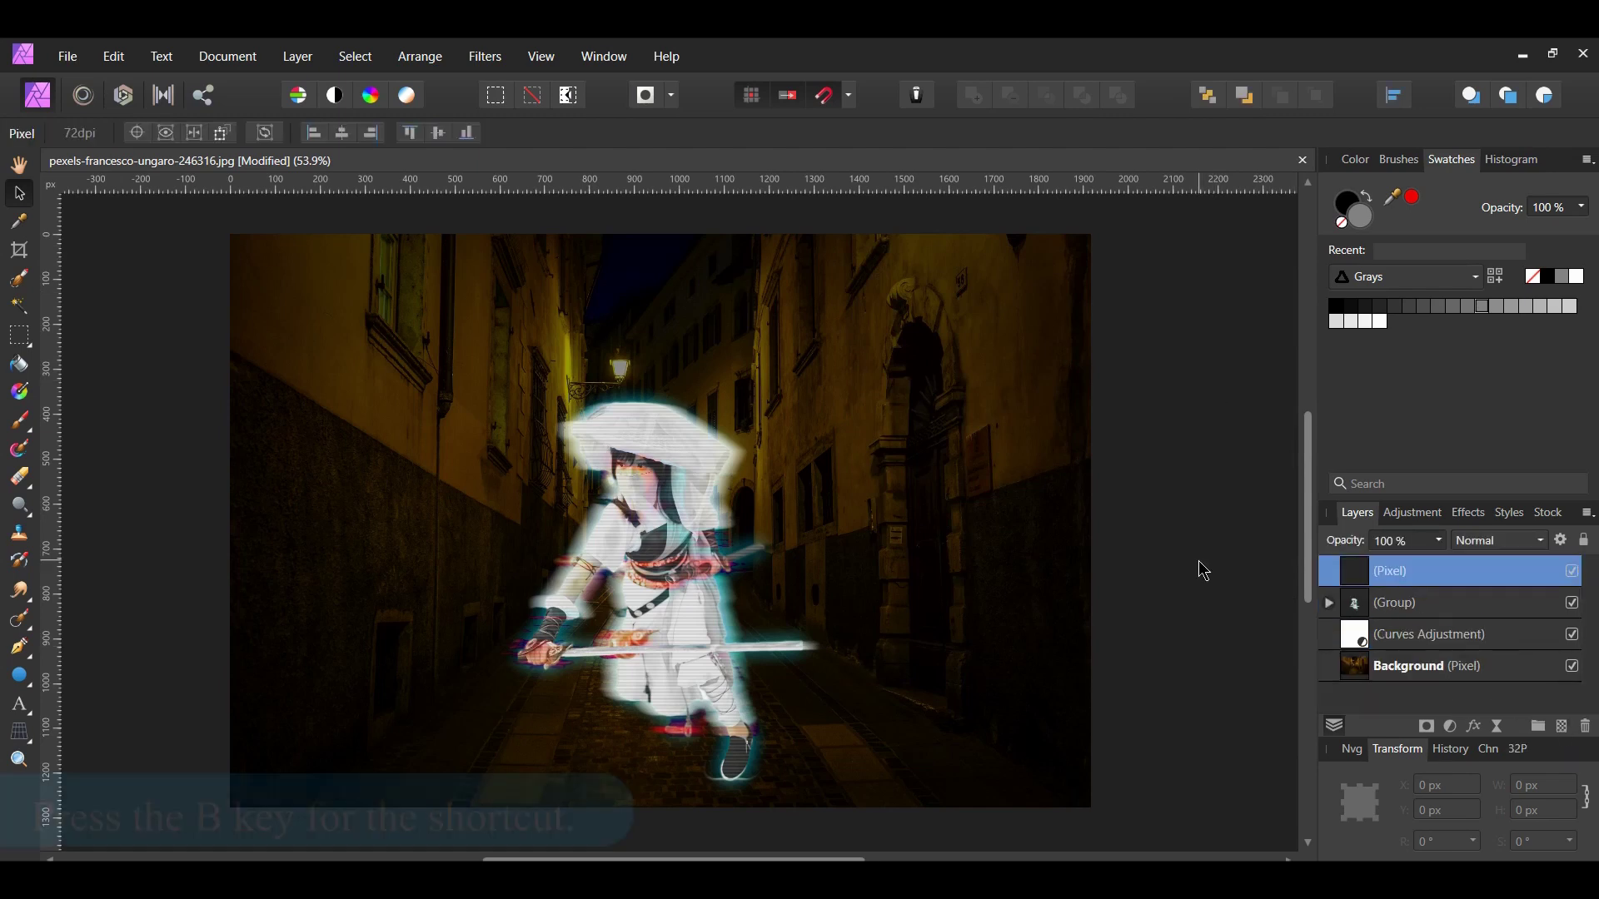
key("b")
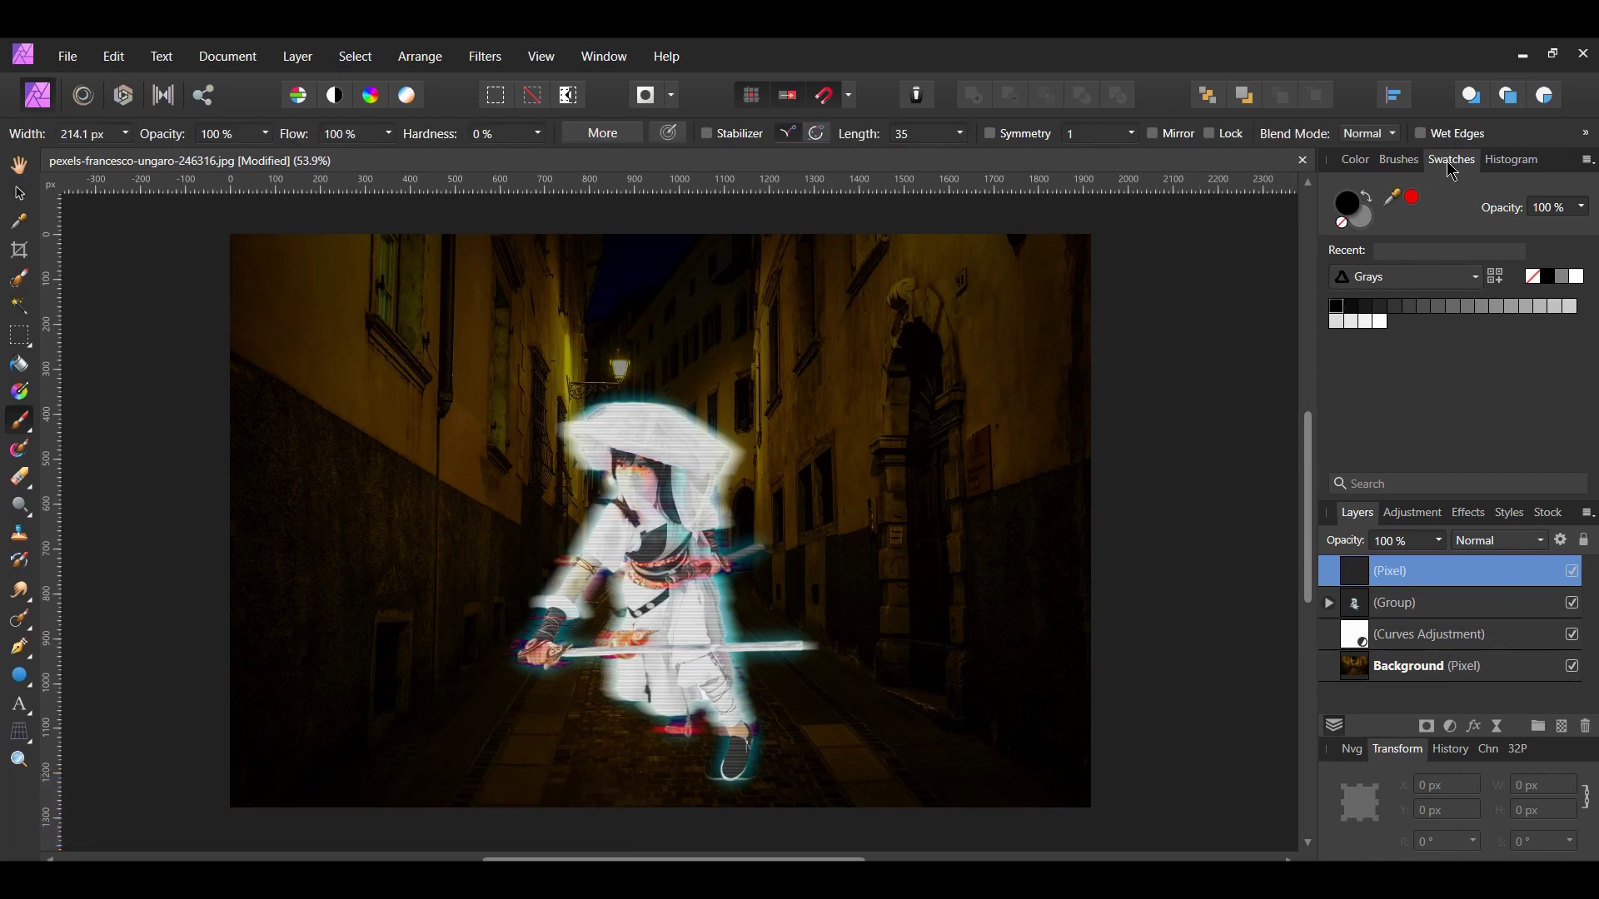
left_click(1354, 215)
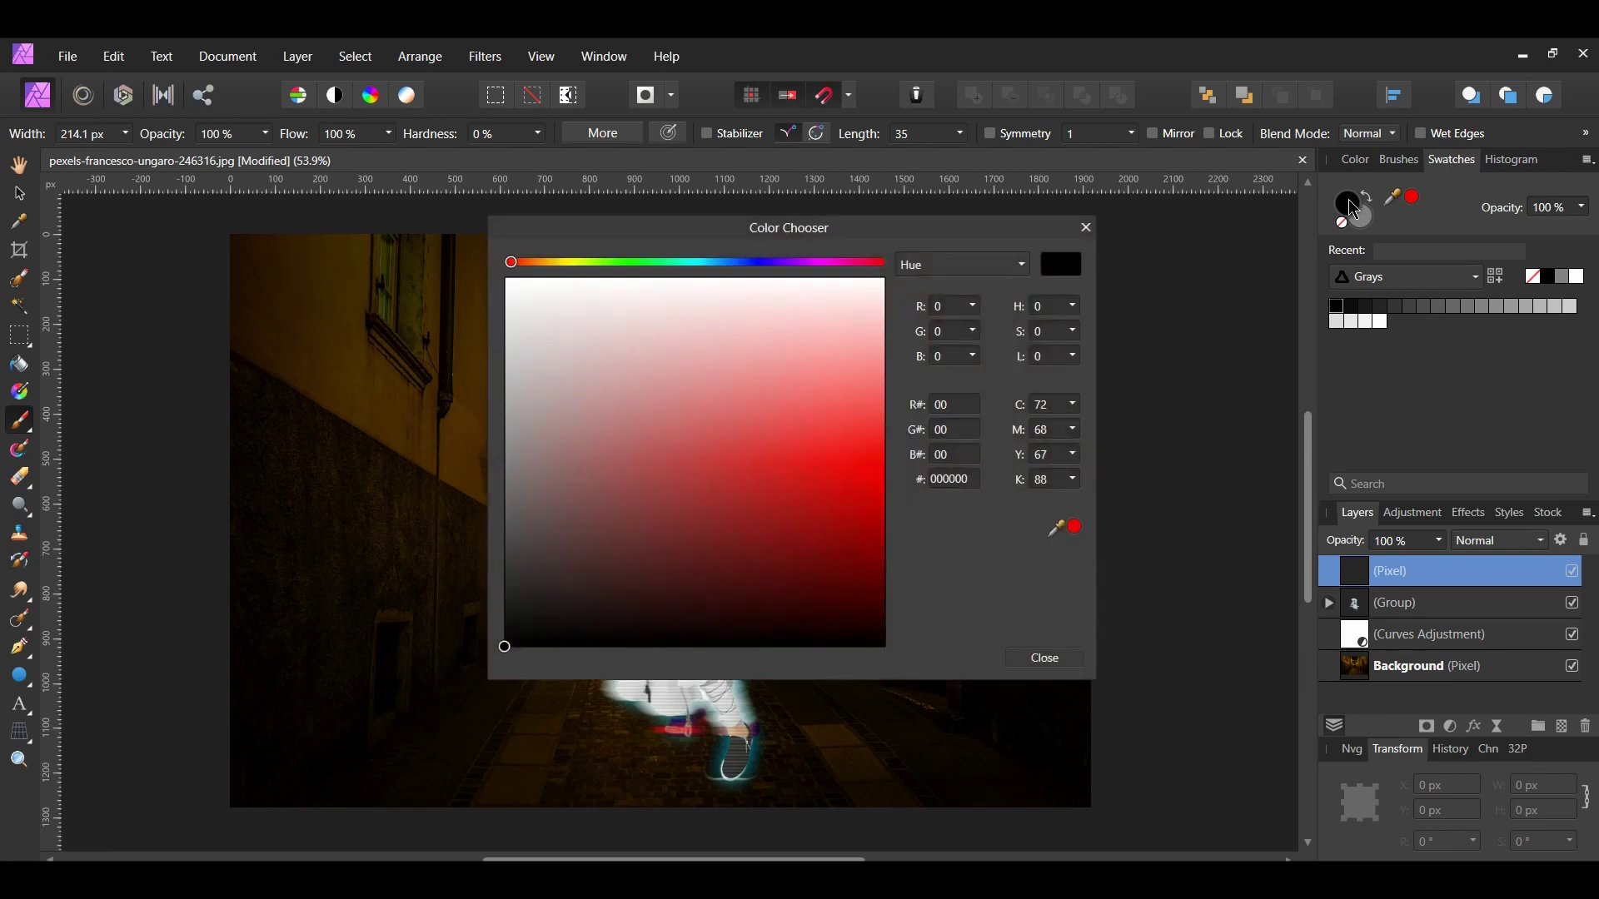
left_click_drag(1057, 223, 1400, 189)
left_click(1299, 440)
type("32999a")
key("Return")
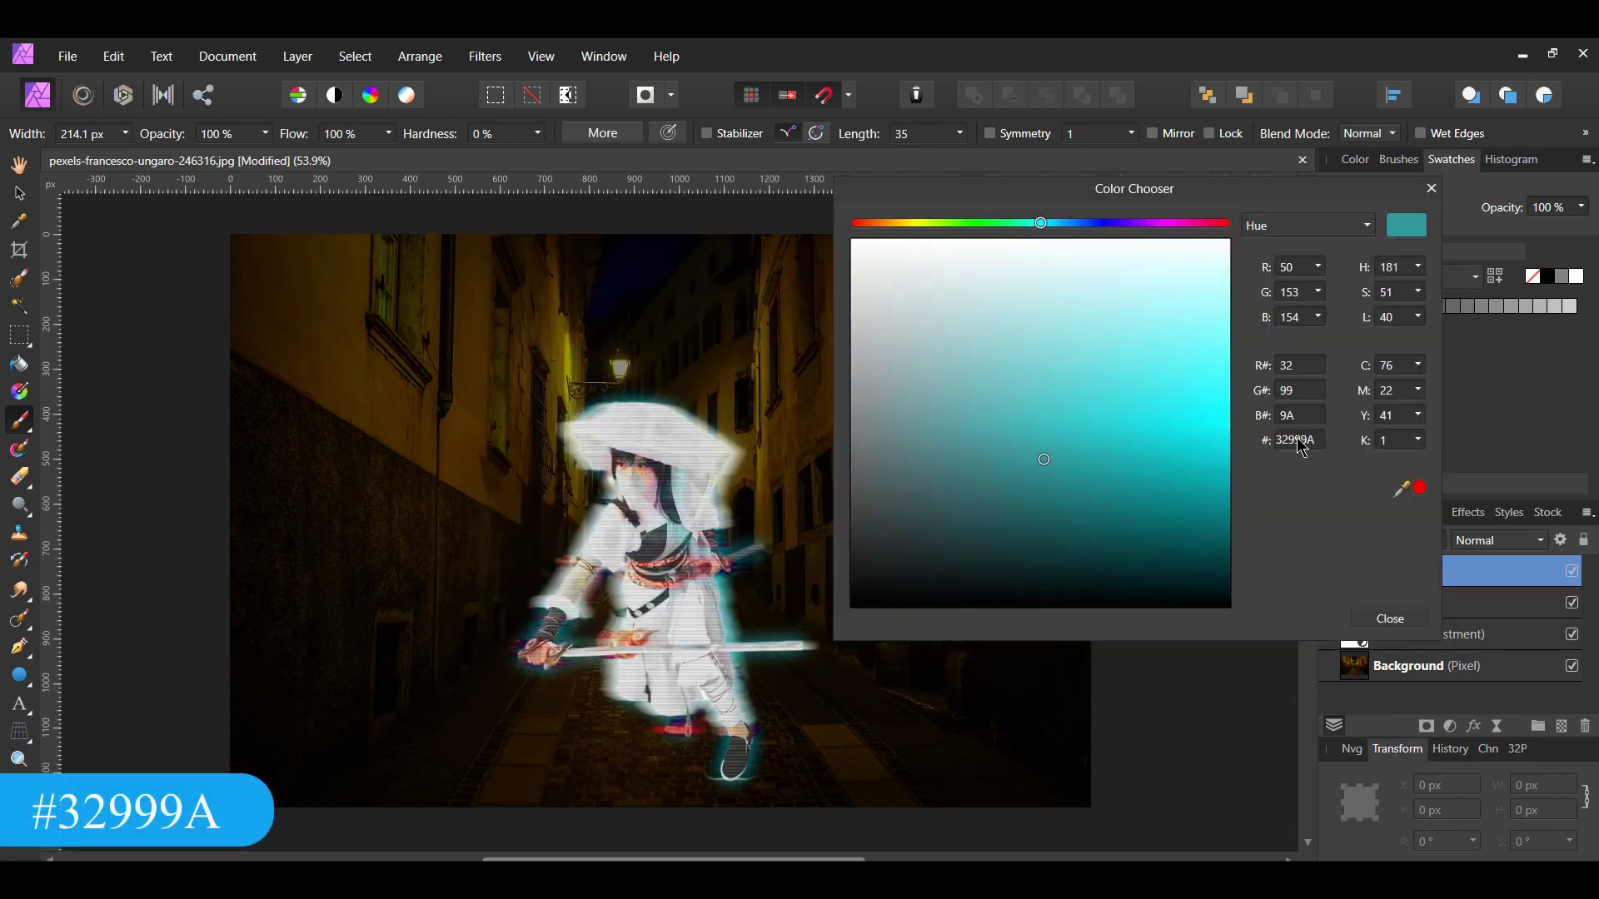
left_click(1390, 619)
Step: Paint a teal patch around the ninja's feet and move that layer beneath the figure group
key("bracketleft")
mouse_move(662, 739)
left_mouse_down()
mouse_move(757, 750)
mouse_move(708, 760)
mouse_move(650, 727)
mouse_move(797, 706)
left_mouse_up()
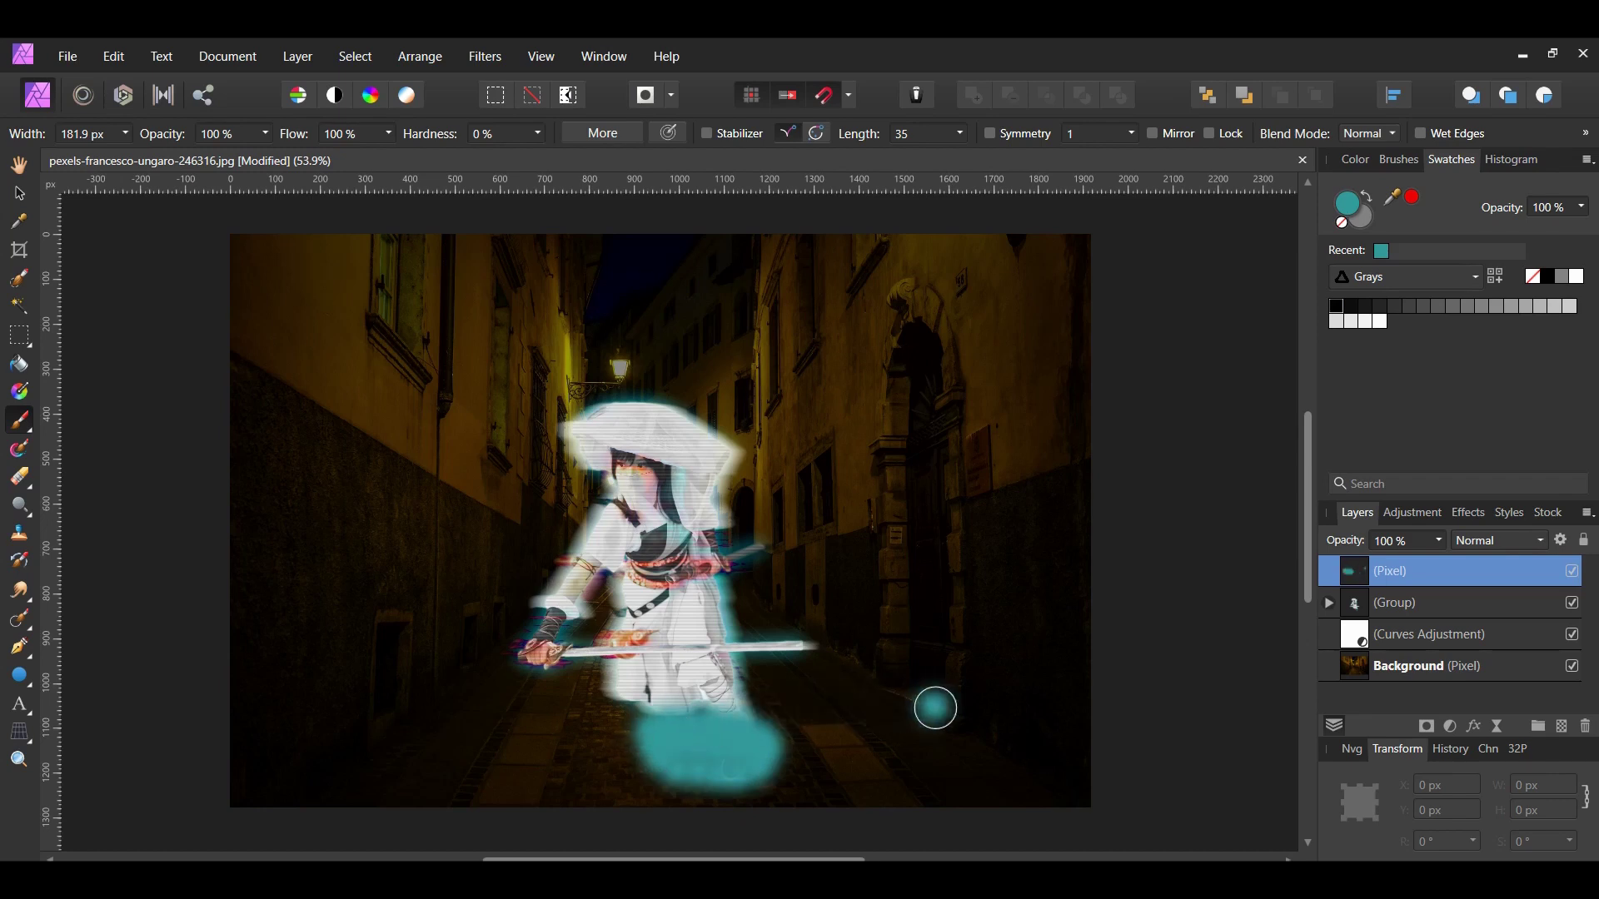
left_click_drag(1323, 574, 1328, 620)
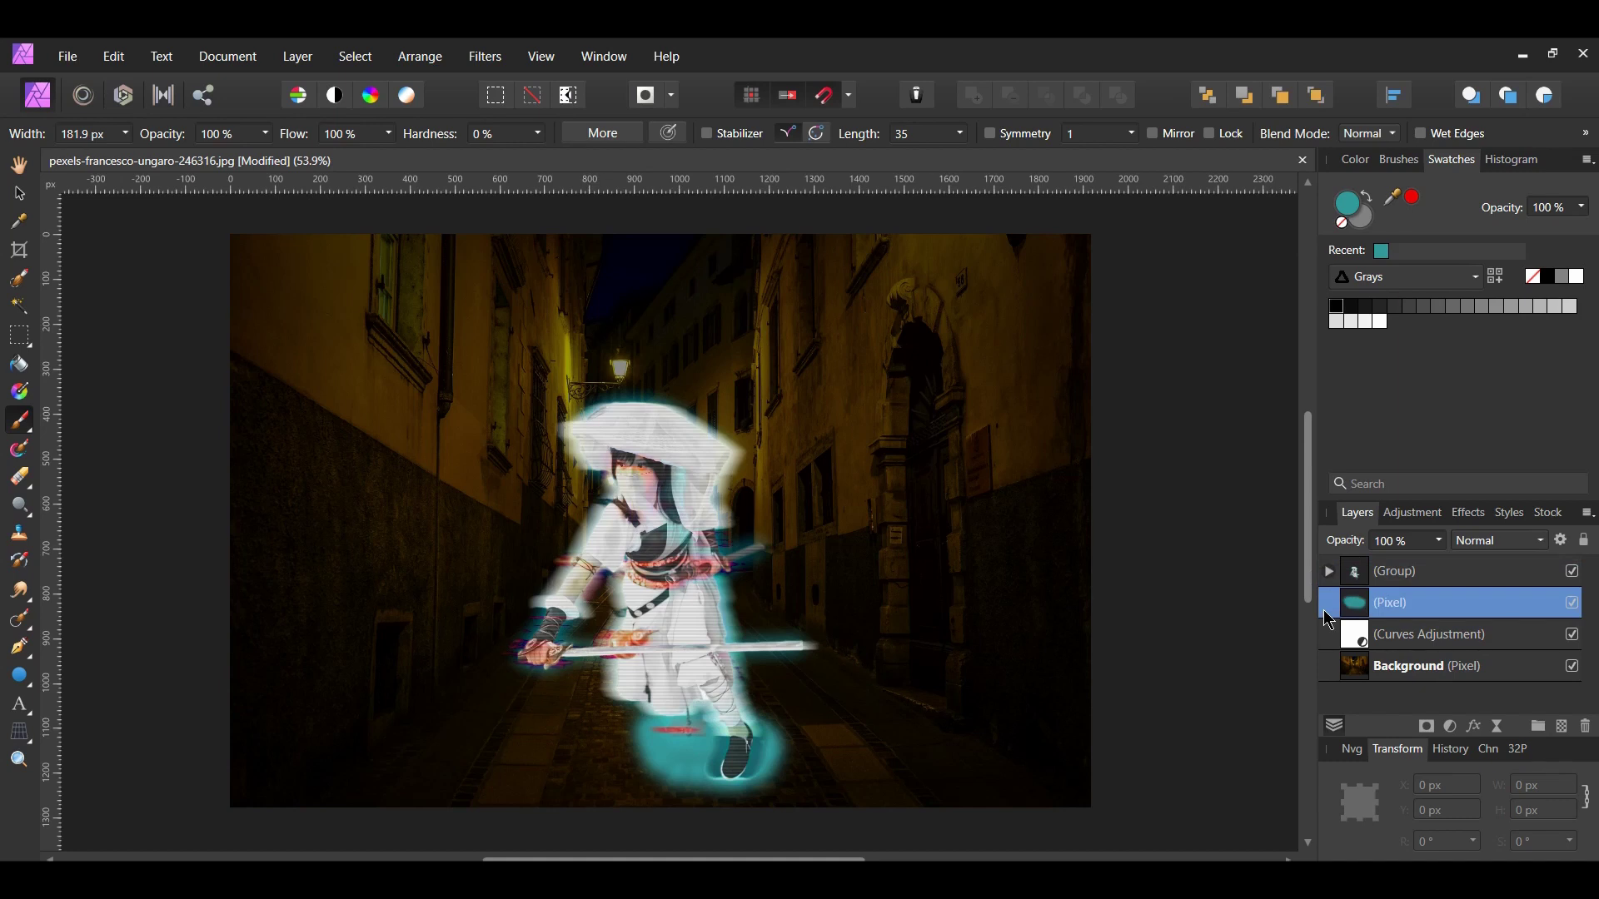
left_click(483, 58)
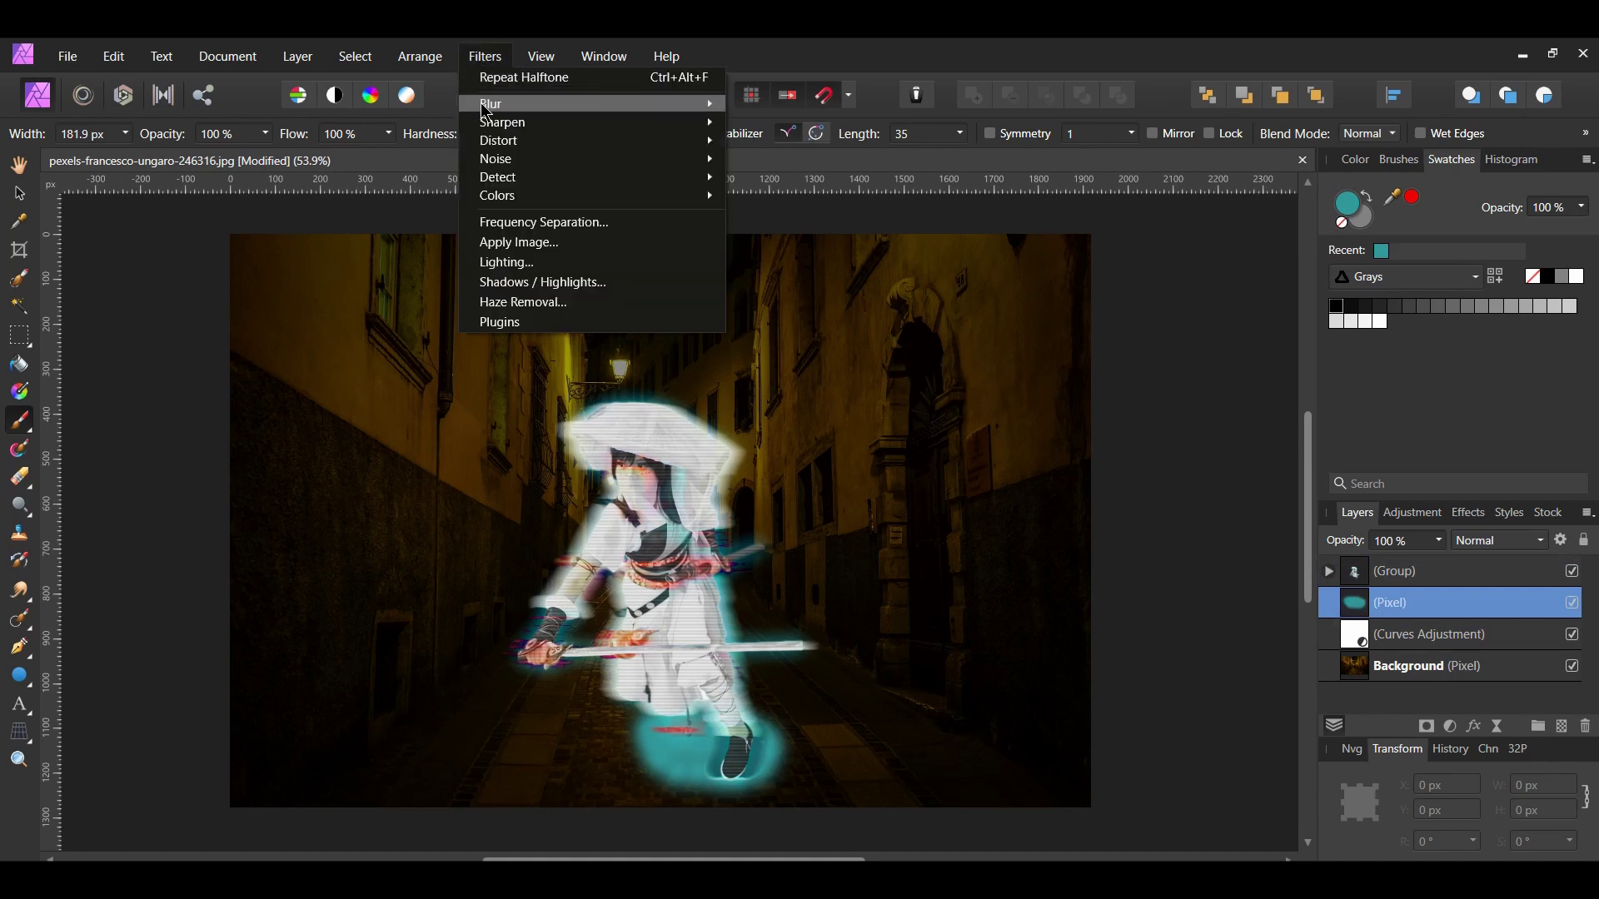
Step: Apply a 50 px Gaussian blur to the teal patch
mouse_move(566, 107)
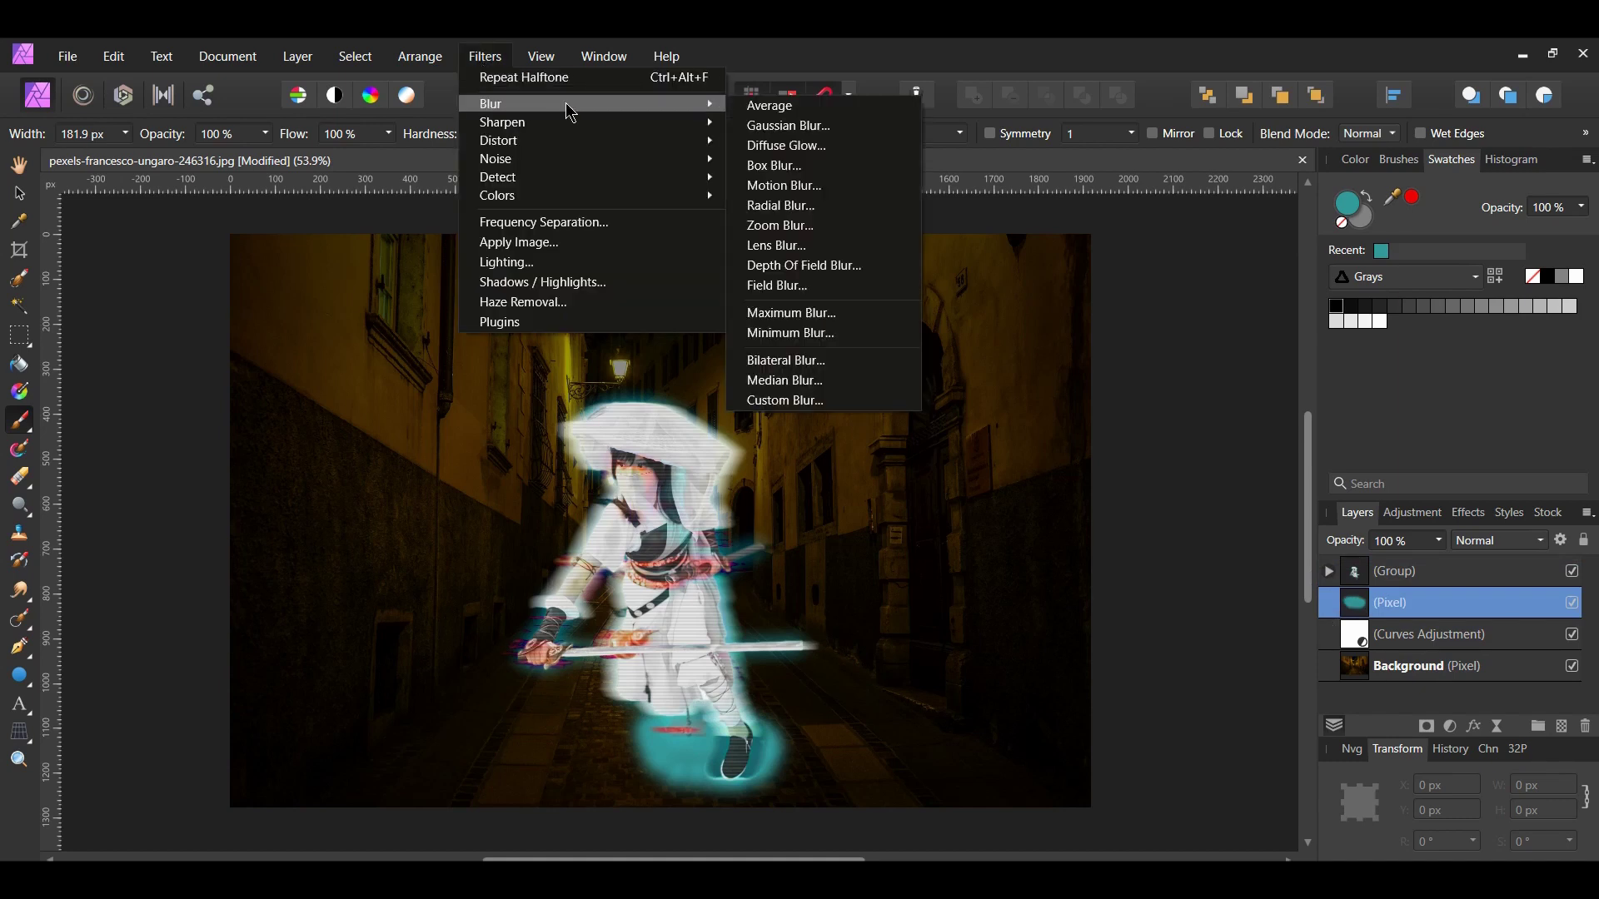
left_click(799, 139)
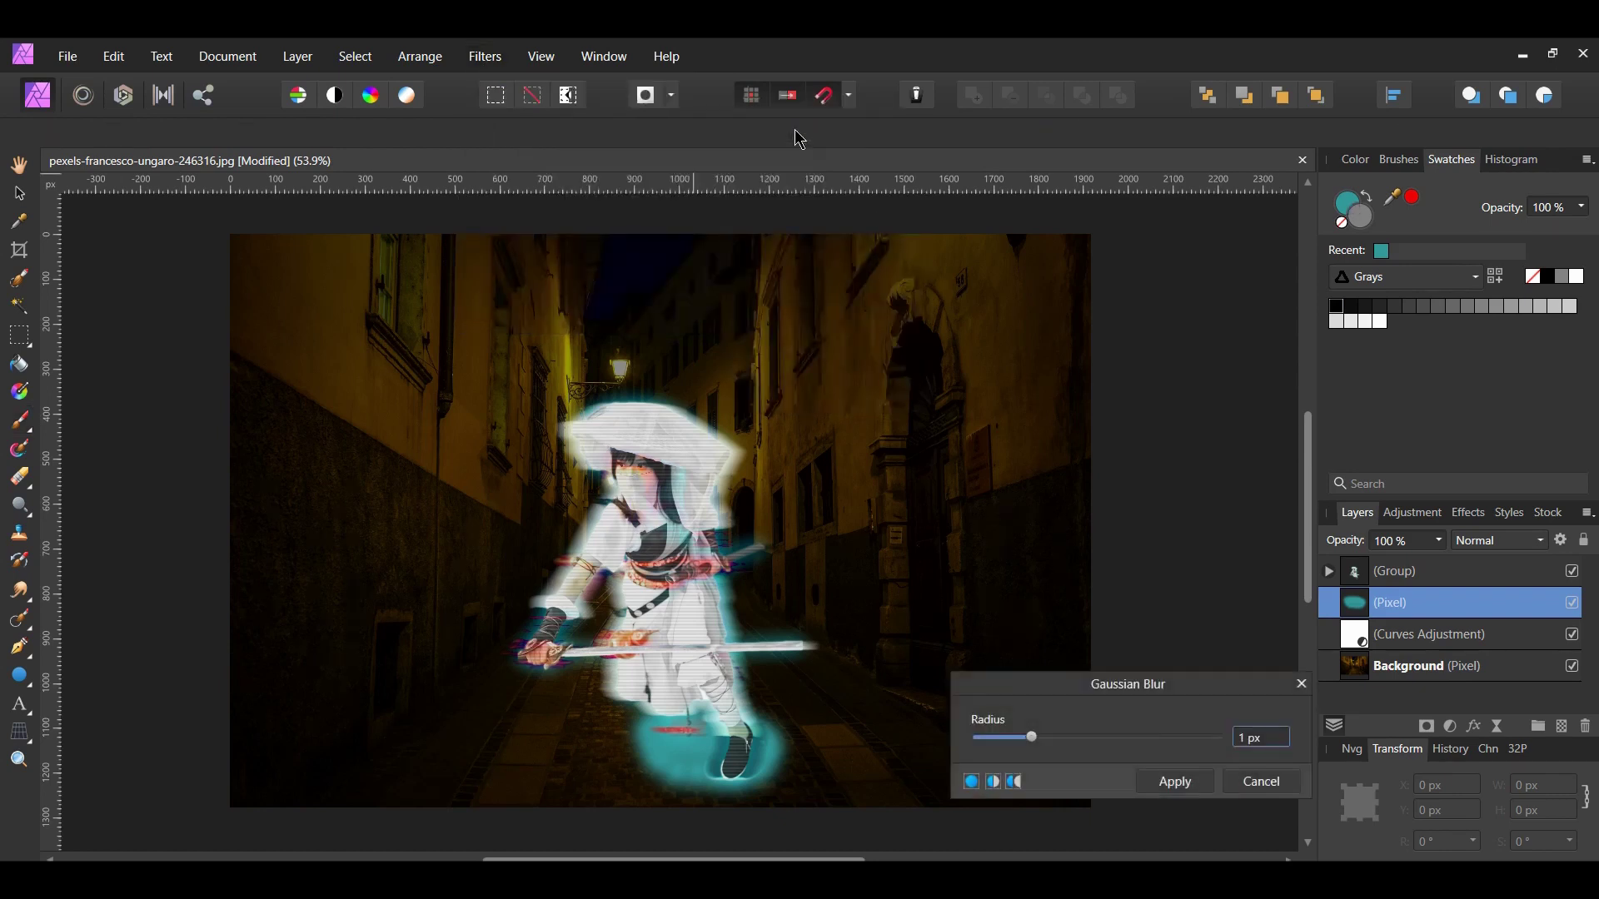
left_click(1262, 738)
type("50")
key("Return")
left_click(1176, 783)
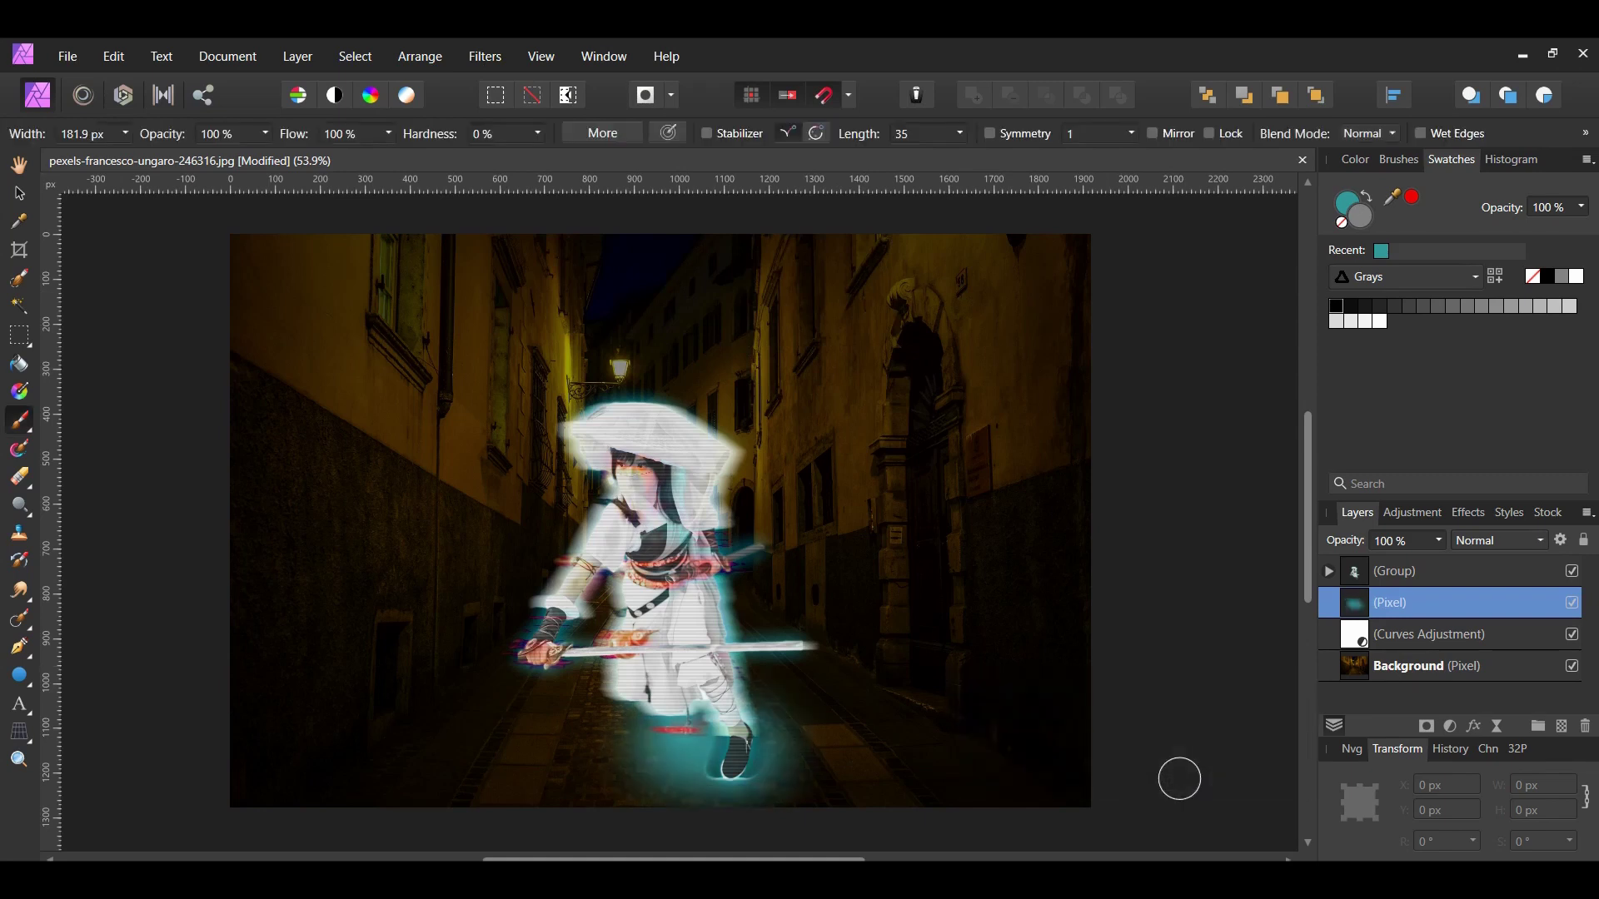
Step: Set the teal layer to Screen blend mode at 70% opacity
left_click(1540, 541)
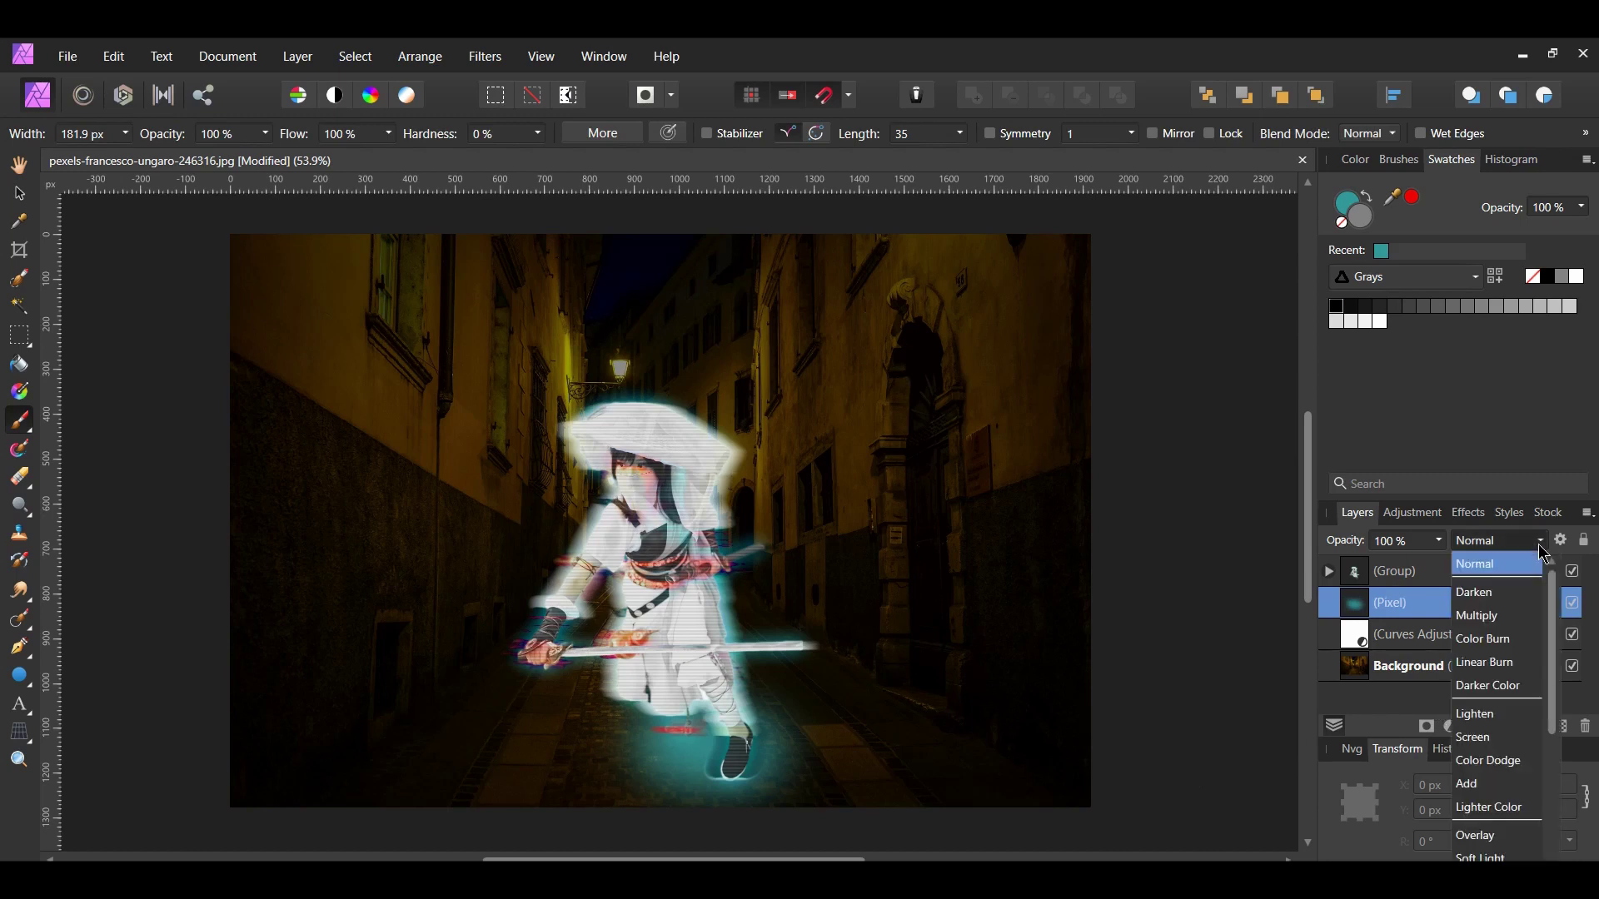
left_click(1490, 738)
left_click(1440, 541)
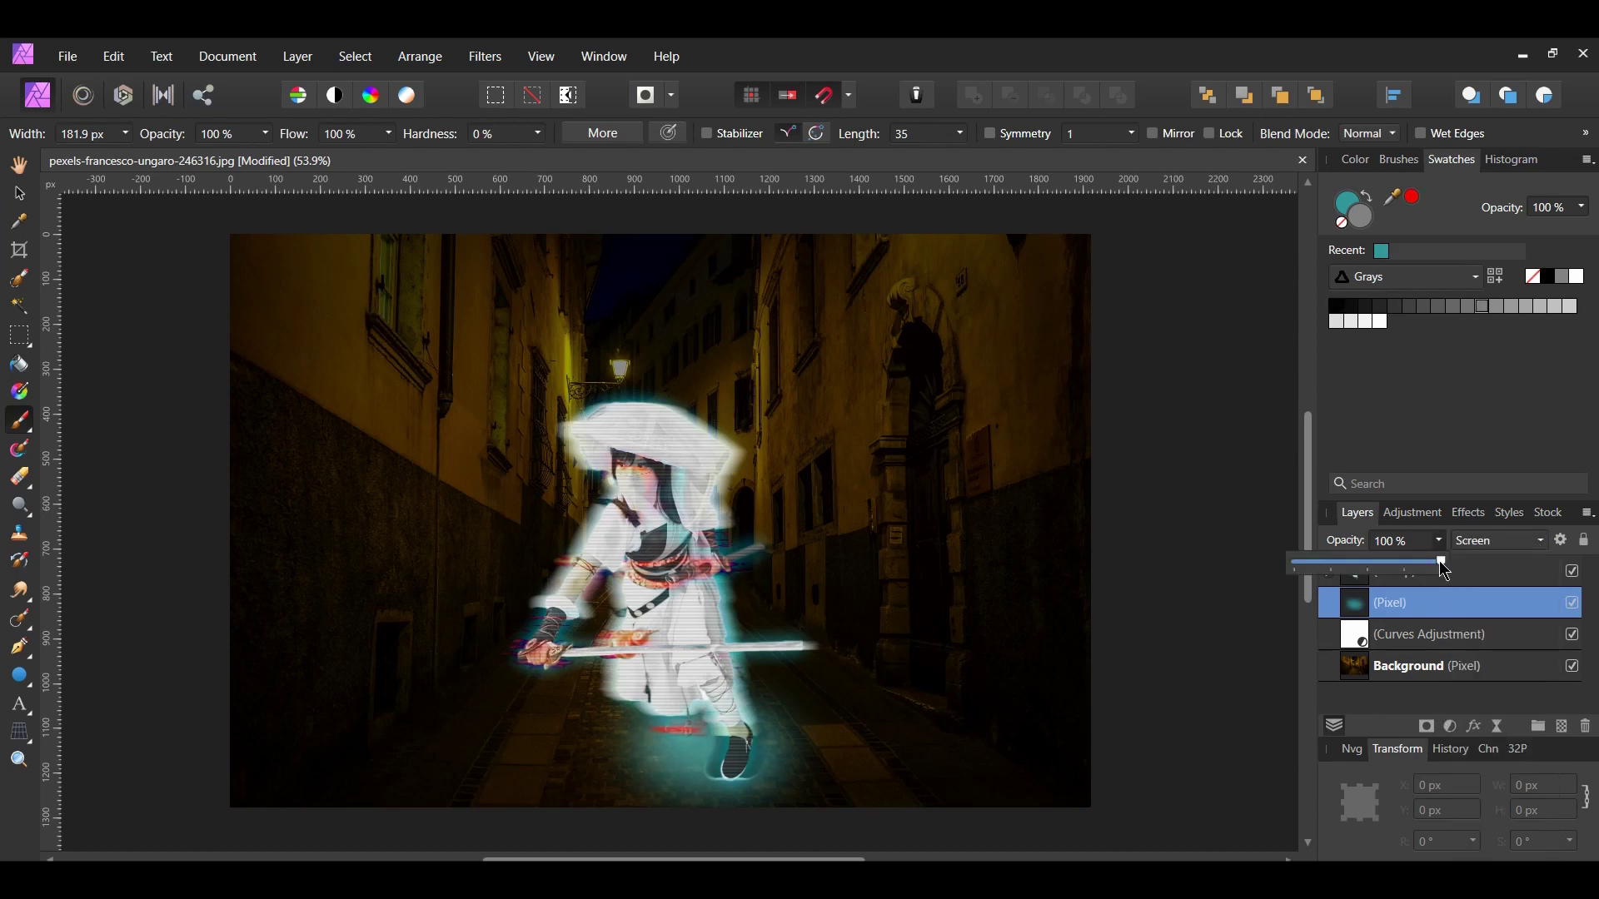
left_click_drag(1433, 567, 1406, 565)
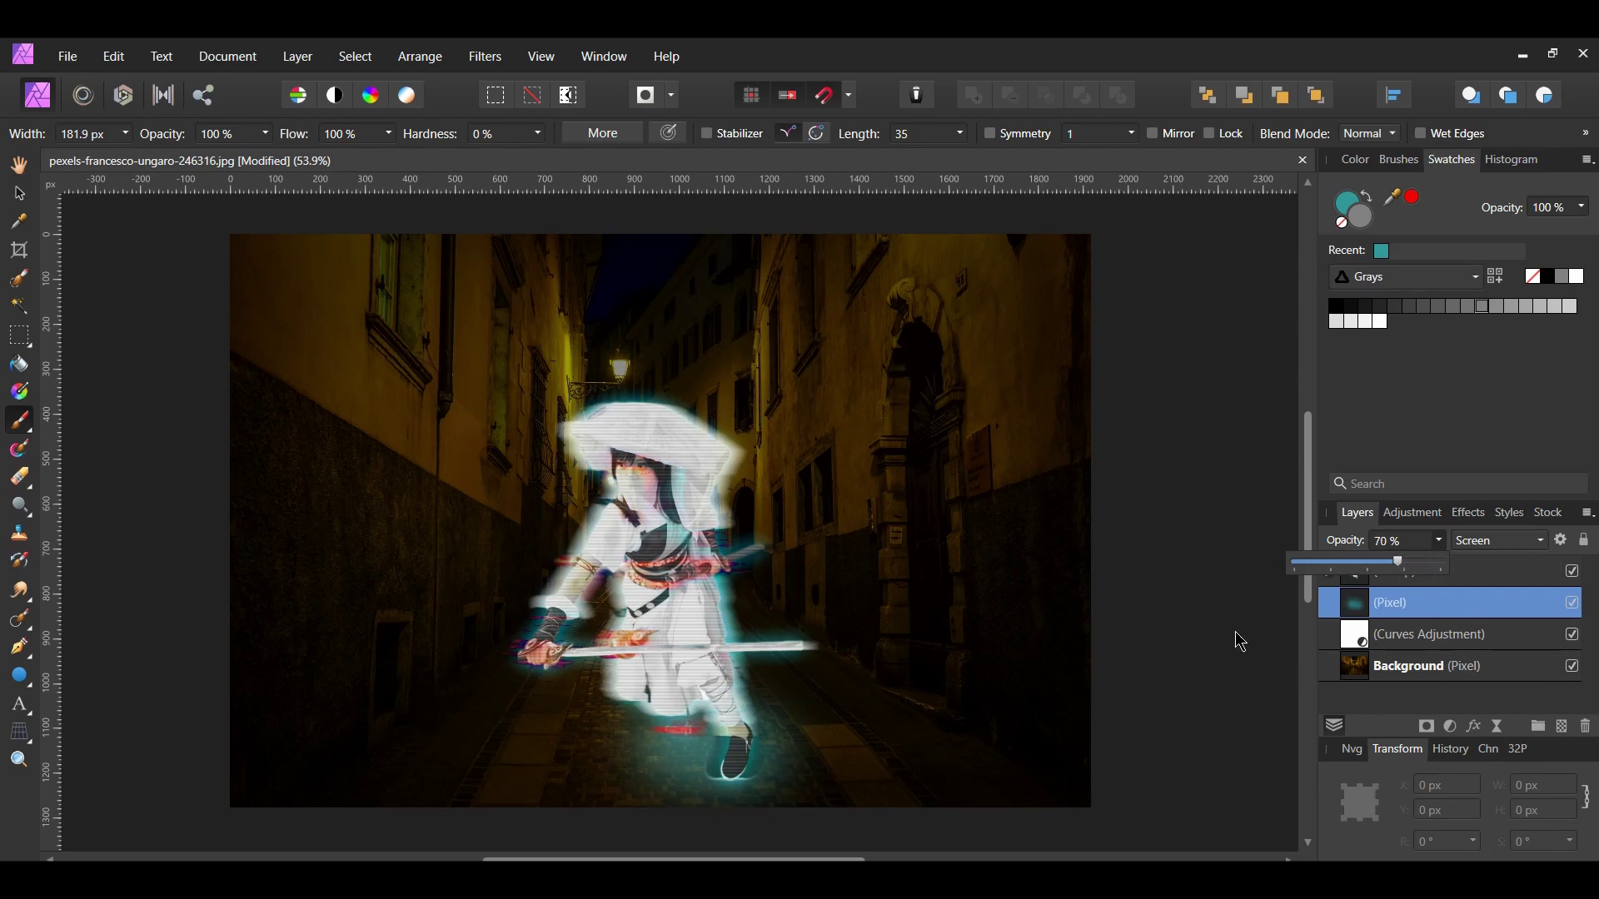
Step: Rename the teal layer 'Ground Glow'
key("v")
double_click(1413, 603)
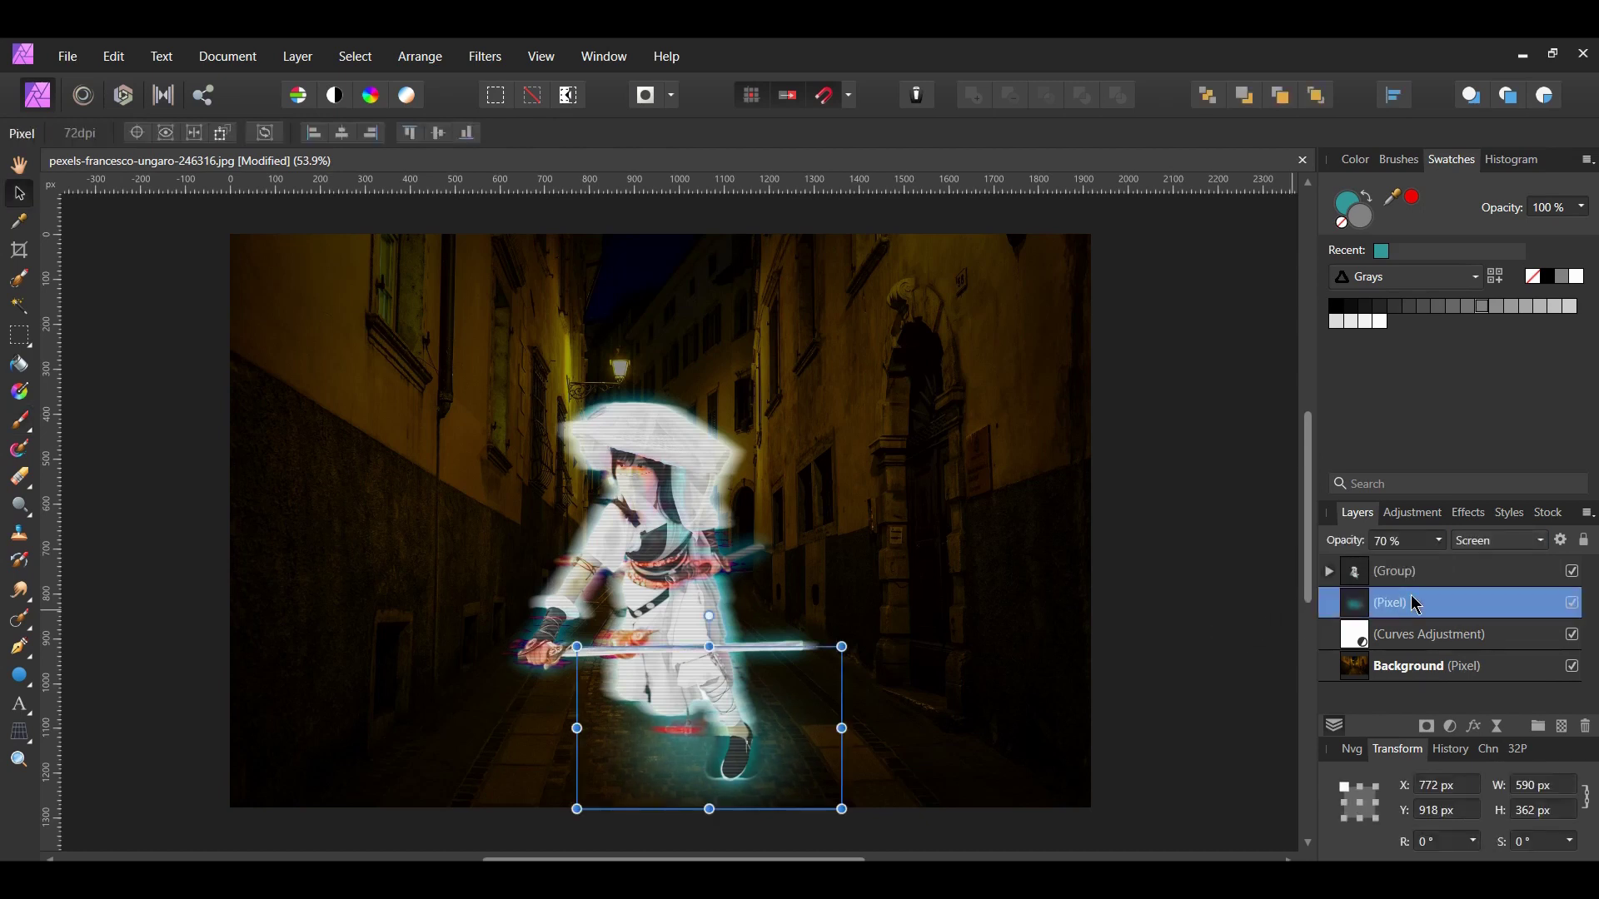
type("Ground Glow")
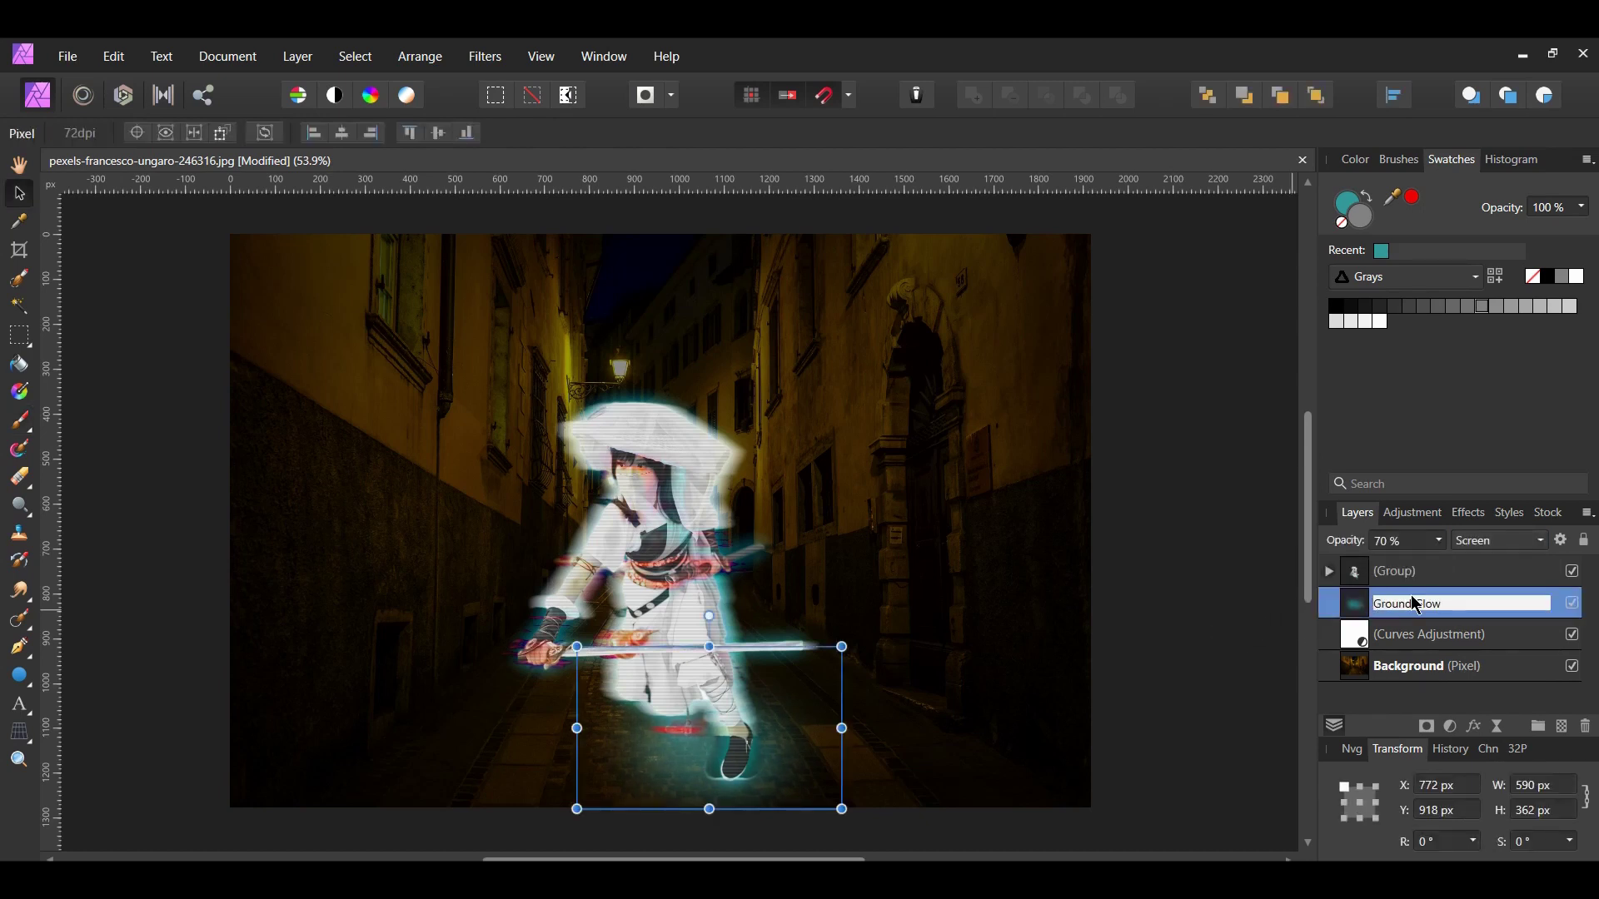
key("Return")
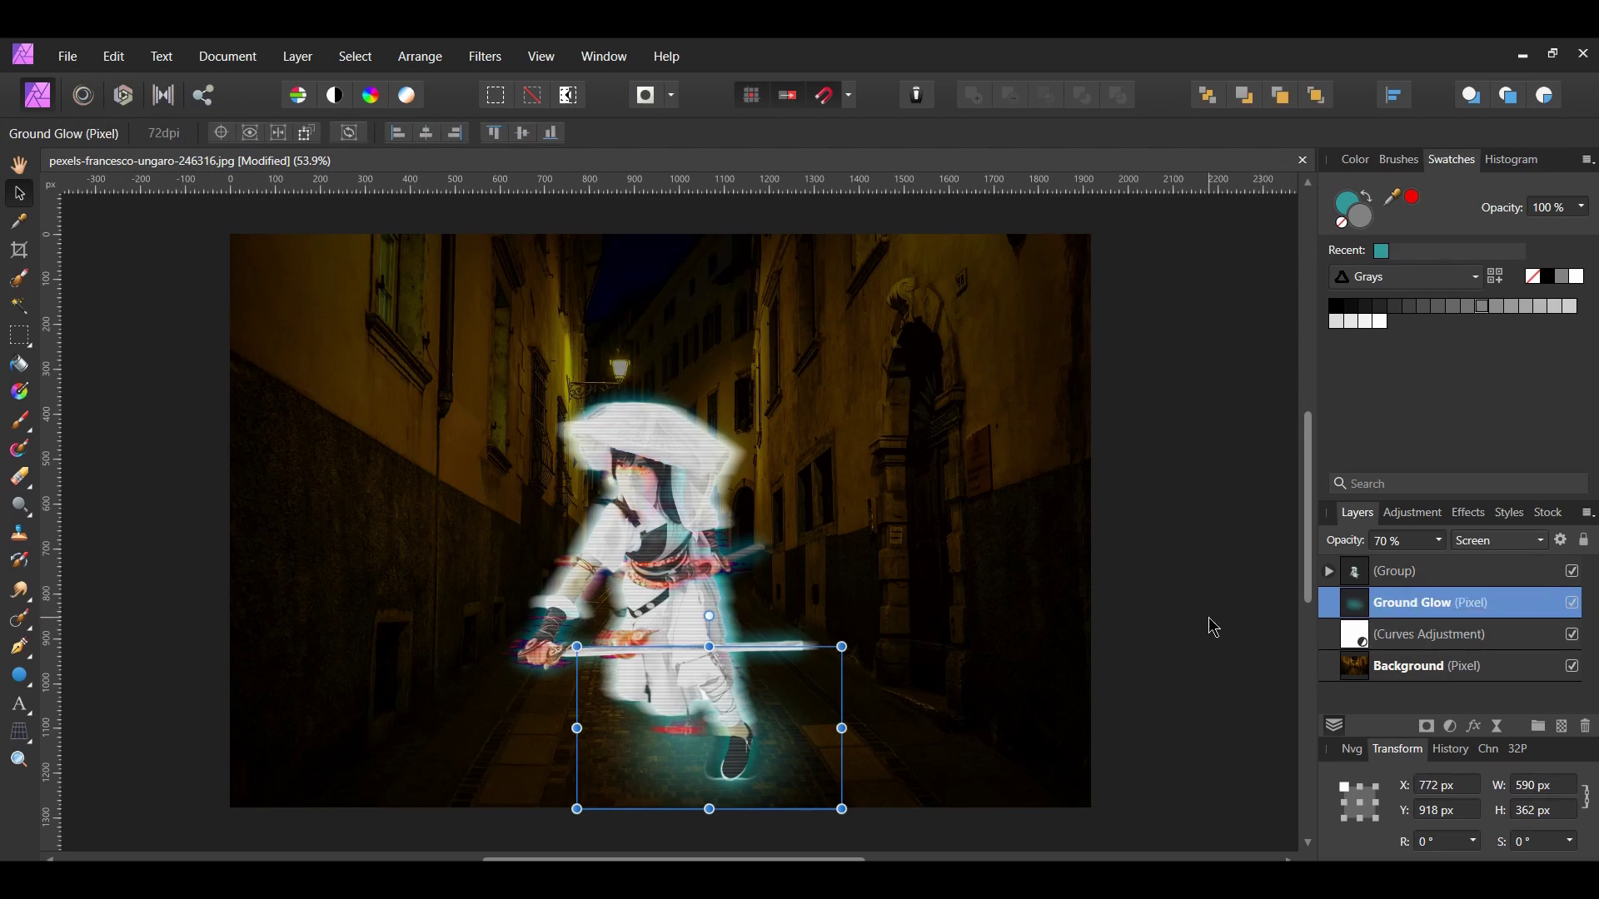
Step: Add a new pixel layer at the top of the stack and keep the brush colour teal #32999A
left_click(1563, 727)
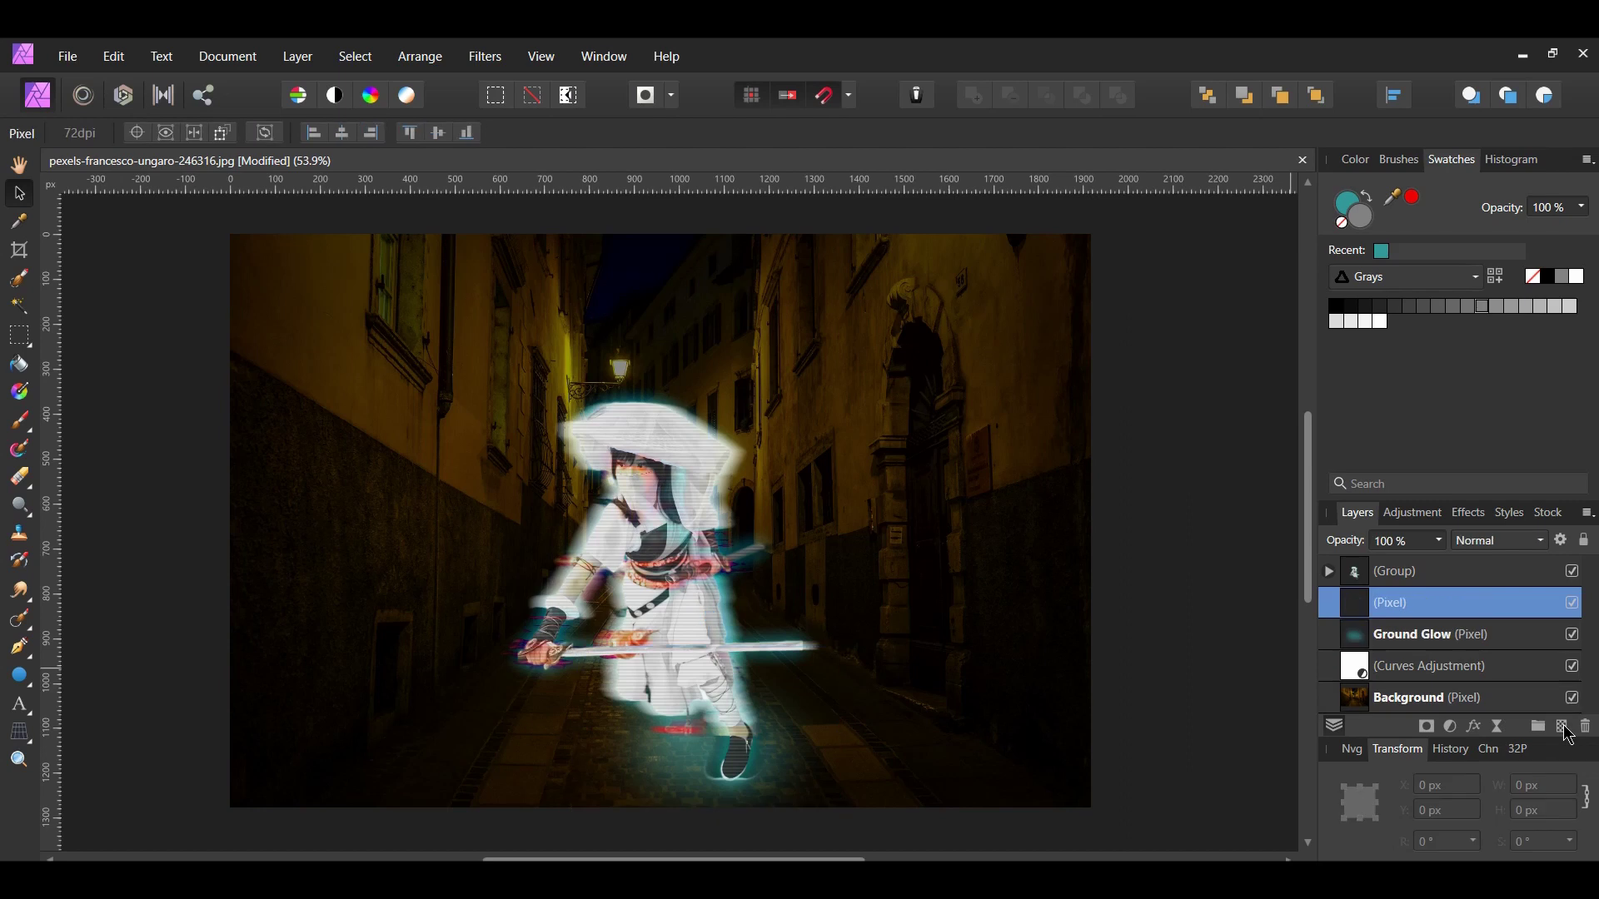
left_click_drag(1330, 612, 1329, 563)
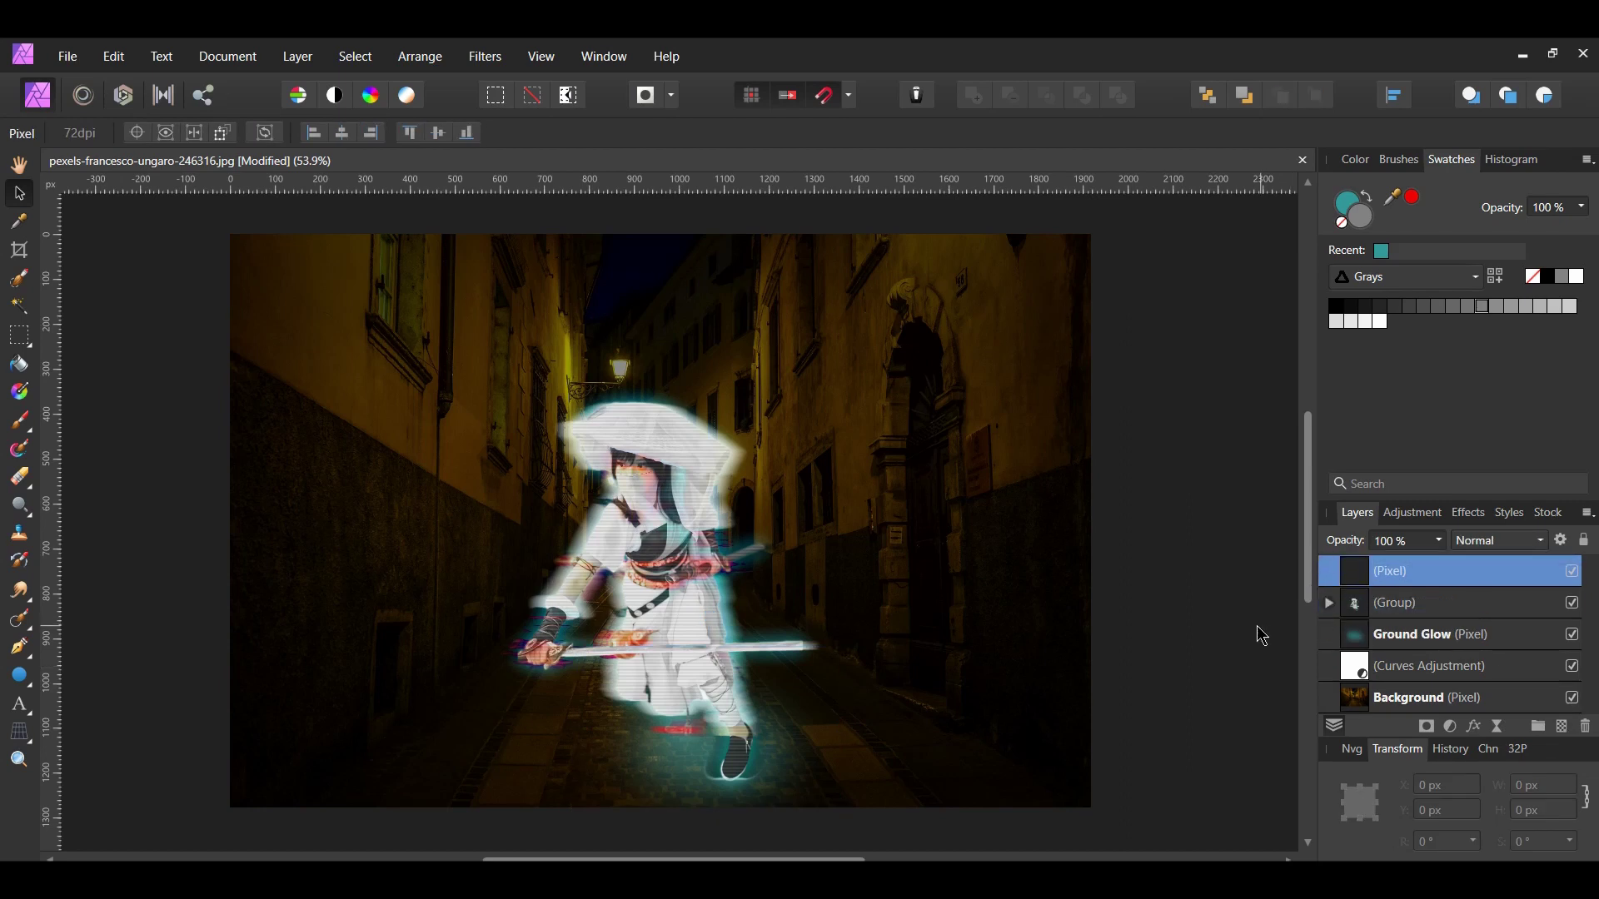
key("b")
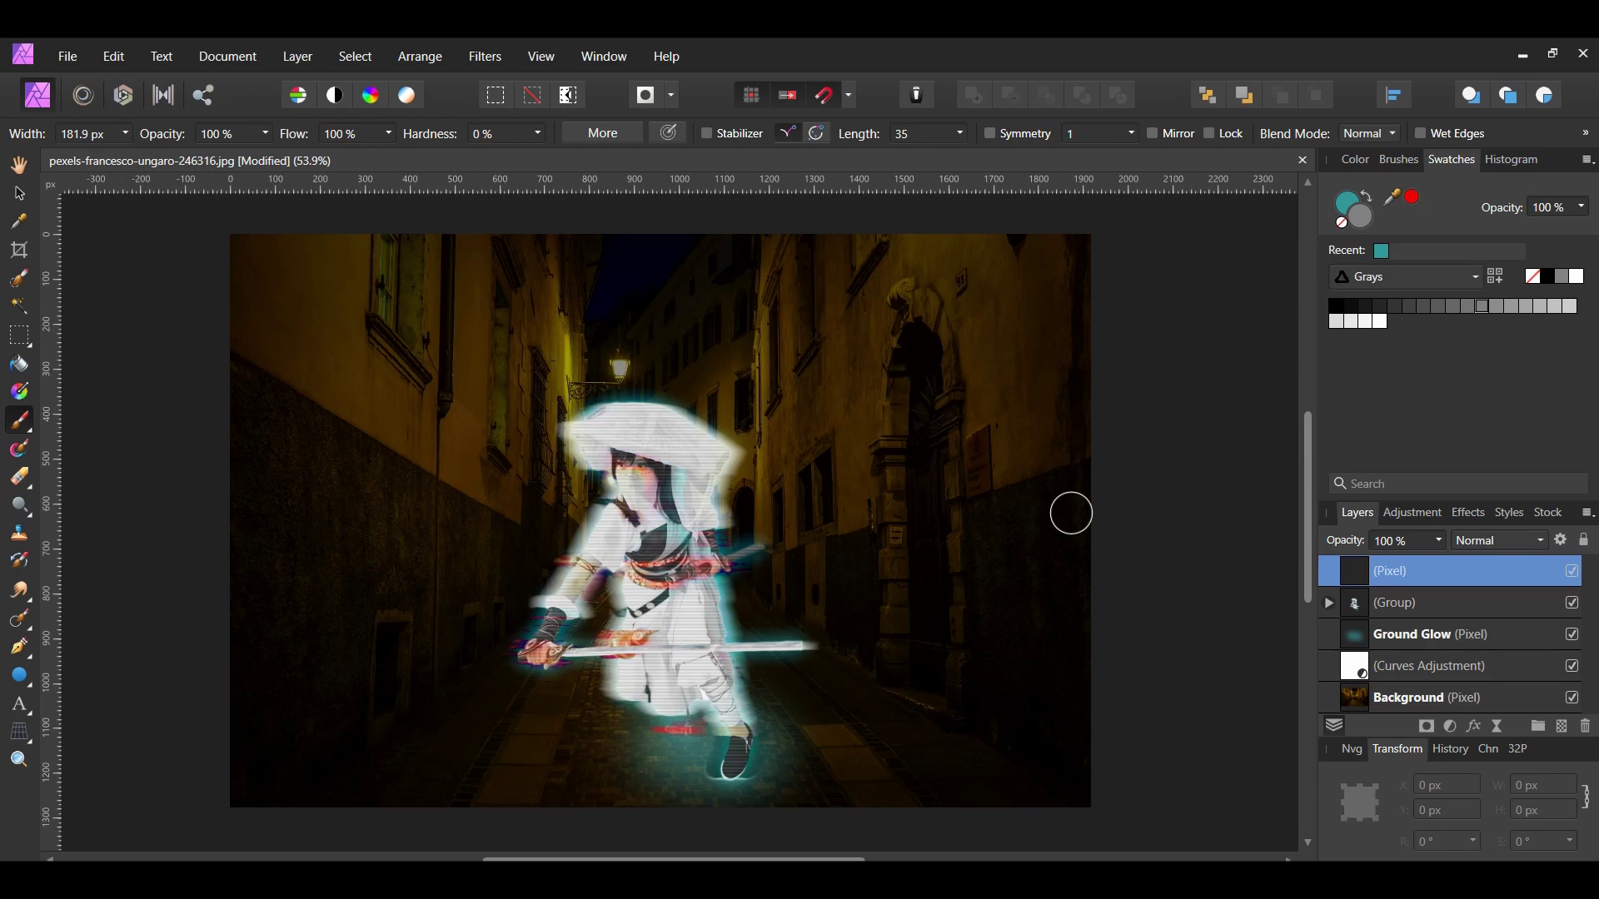
double_click(1347, 203)
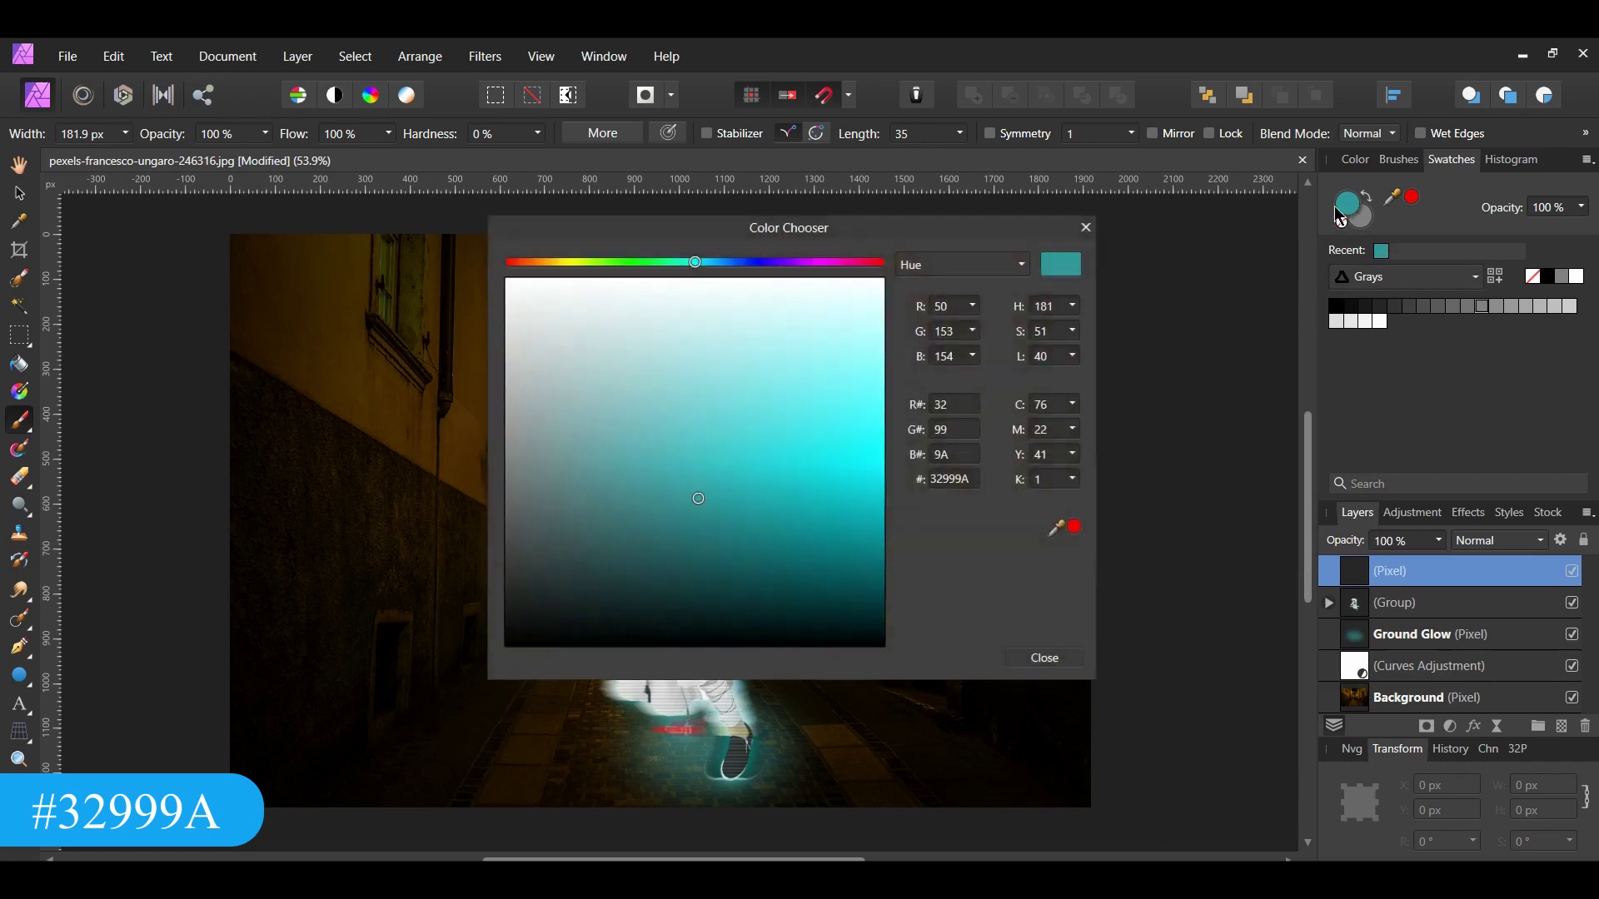
left_click_drag(912, 224, 1257, 243)
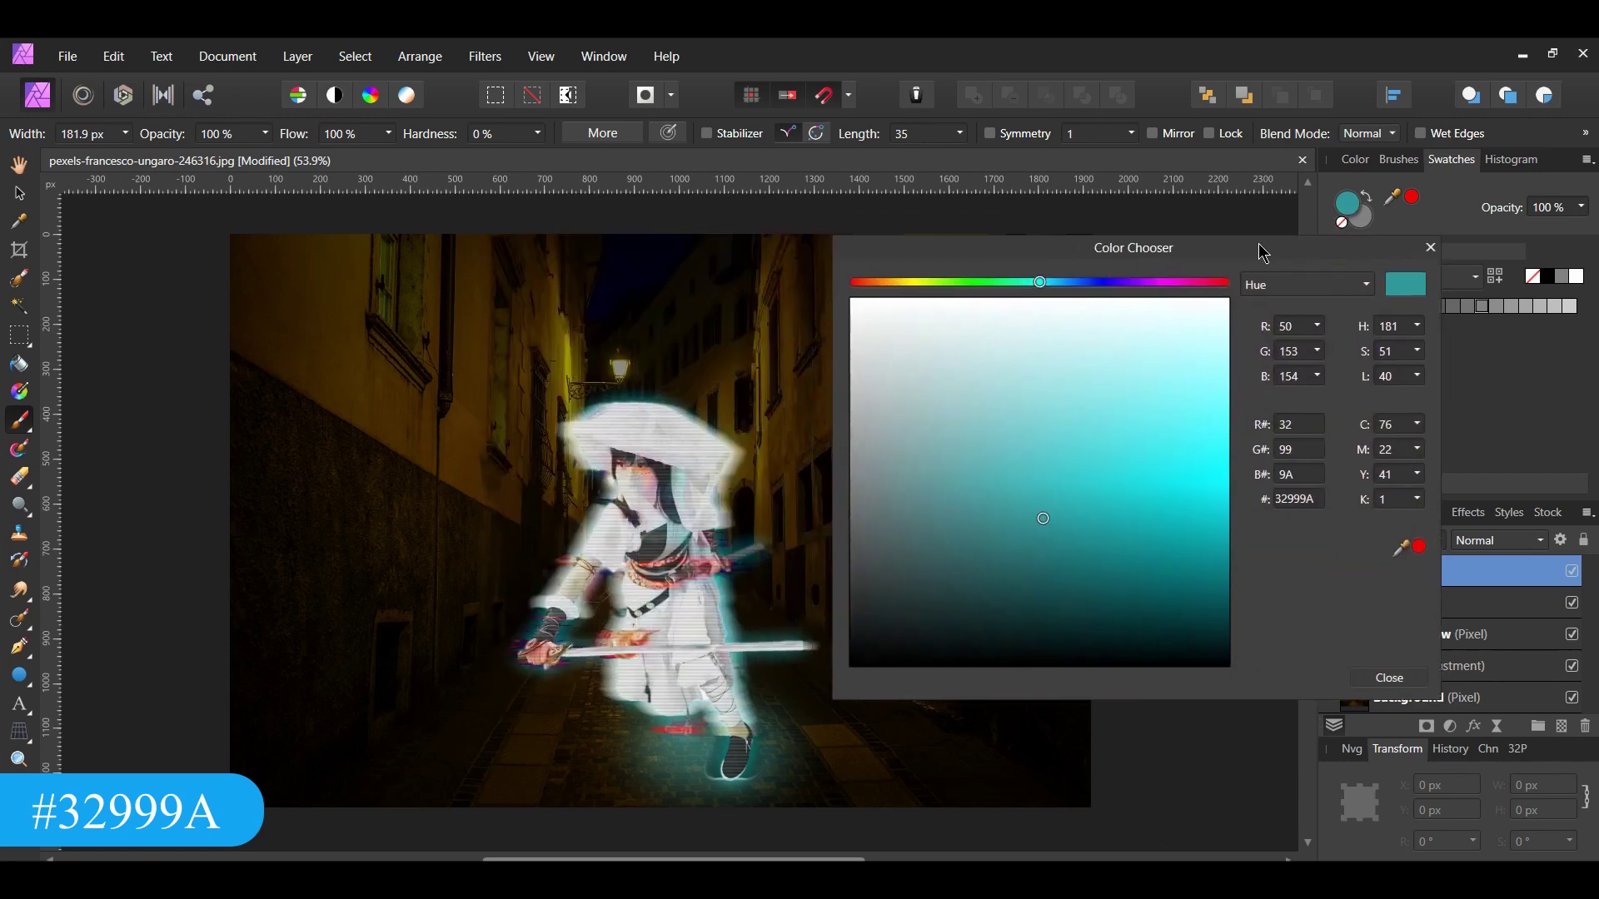
left_click(1387, 678)
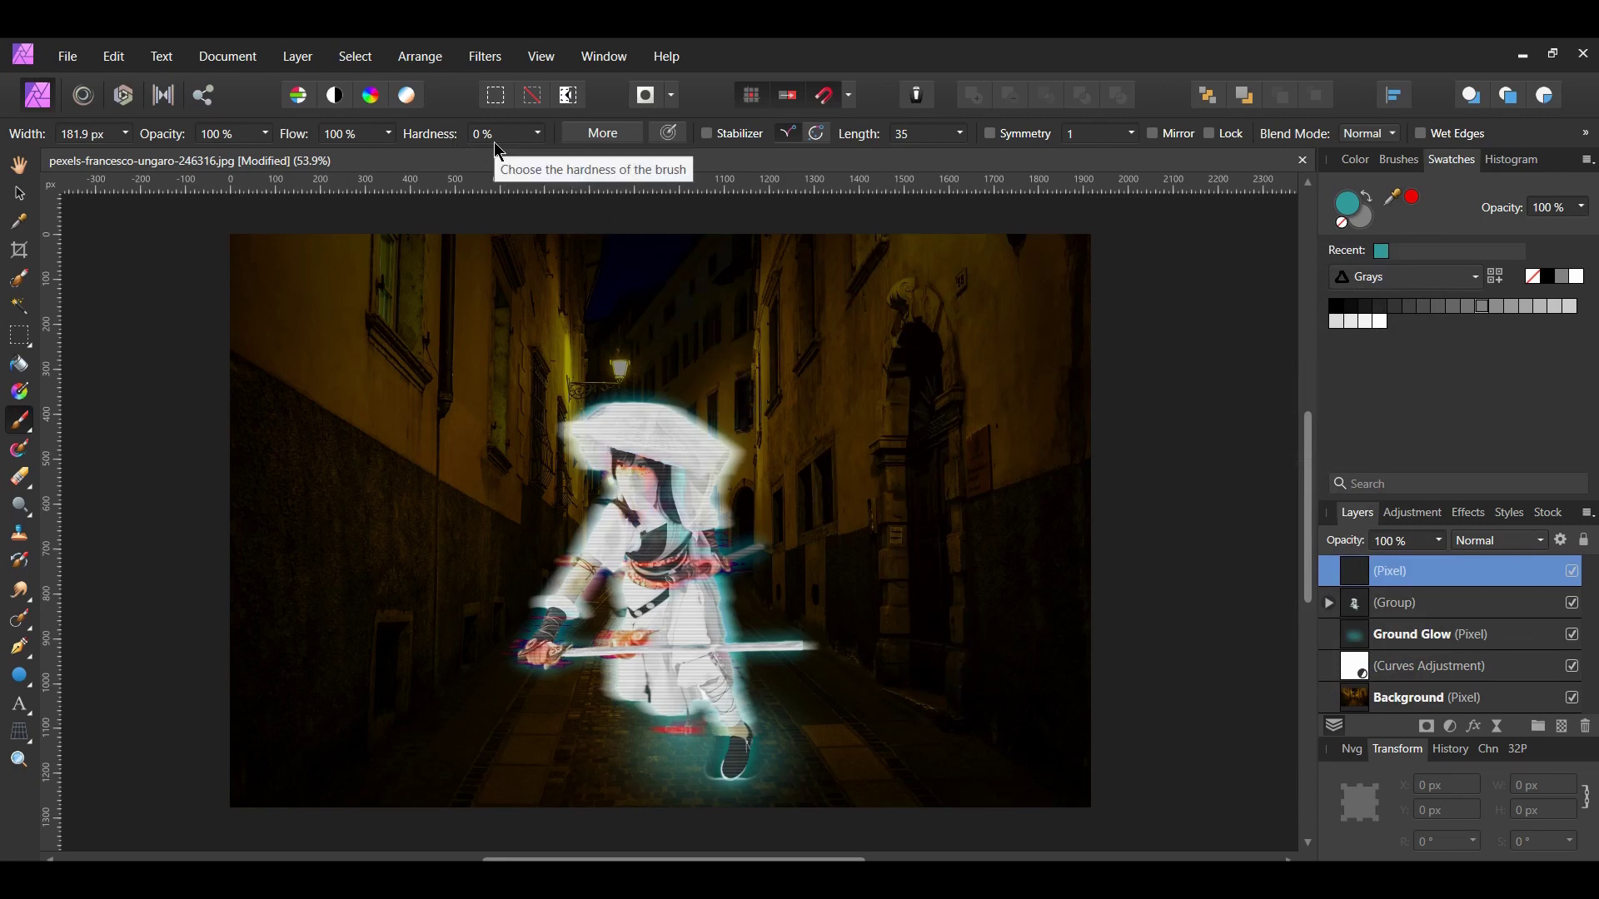
Step: Enlarge the brush to about 277 px and paint a teal stroke down the right-hand wall
key("bracketright")
key("bracketright")
key("bracketright")
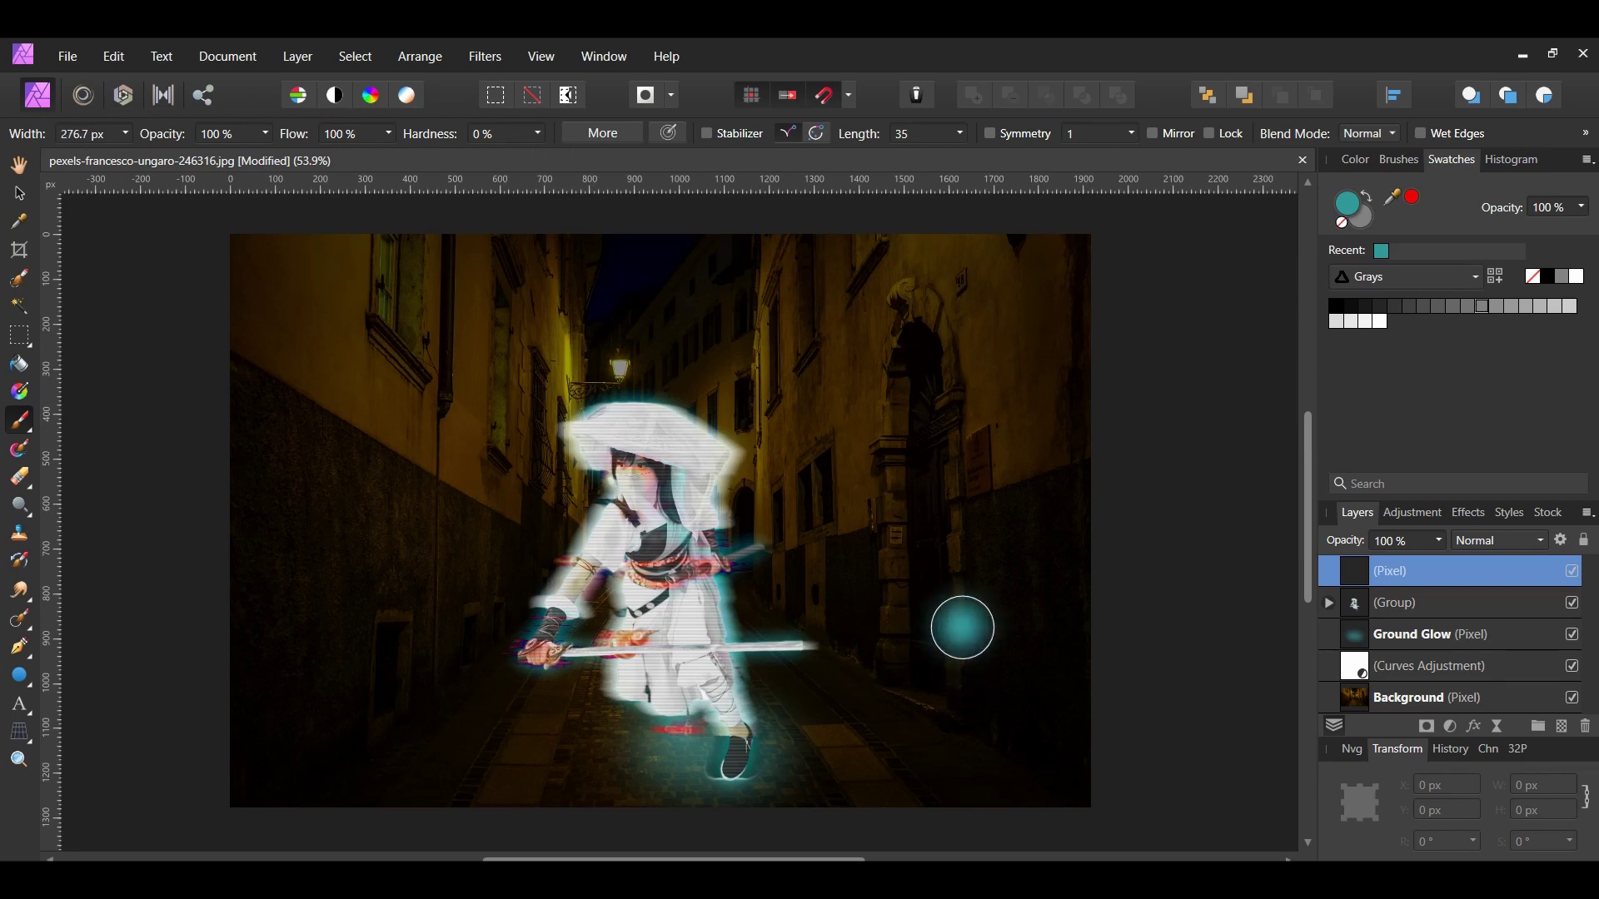
key("ctrl+z")
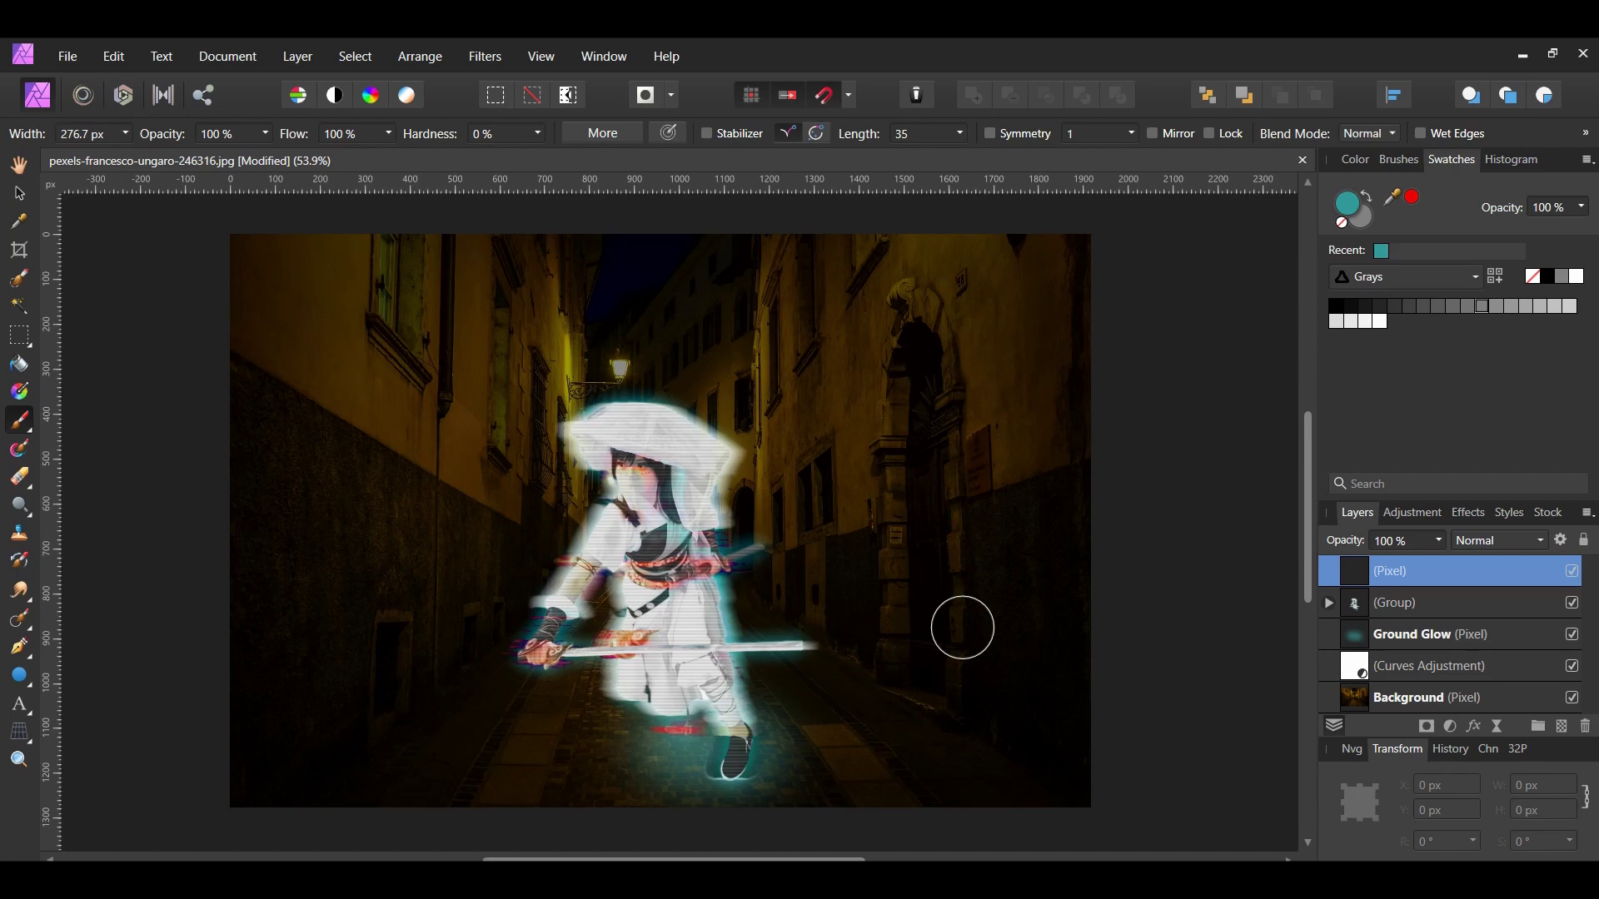
mouse_move(992, 471)
left_mouse_down()
mouse_move(1060, 475)
mouse_move(985, 499)
mouse_move(1063, 519)
mouse_move(995, 544)
mouse_move(848, 754)
mouse_move(1117, 750)
left_mouse_up()
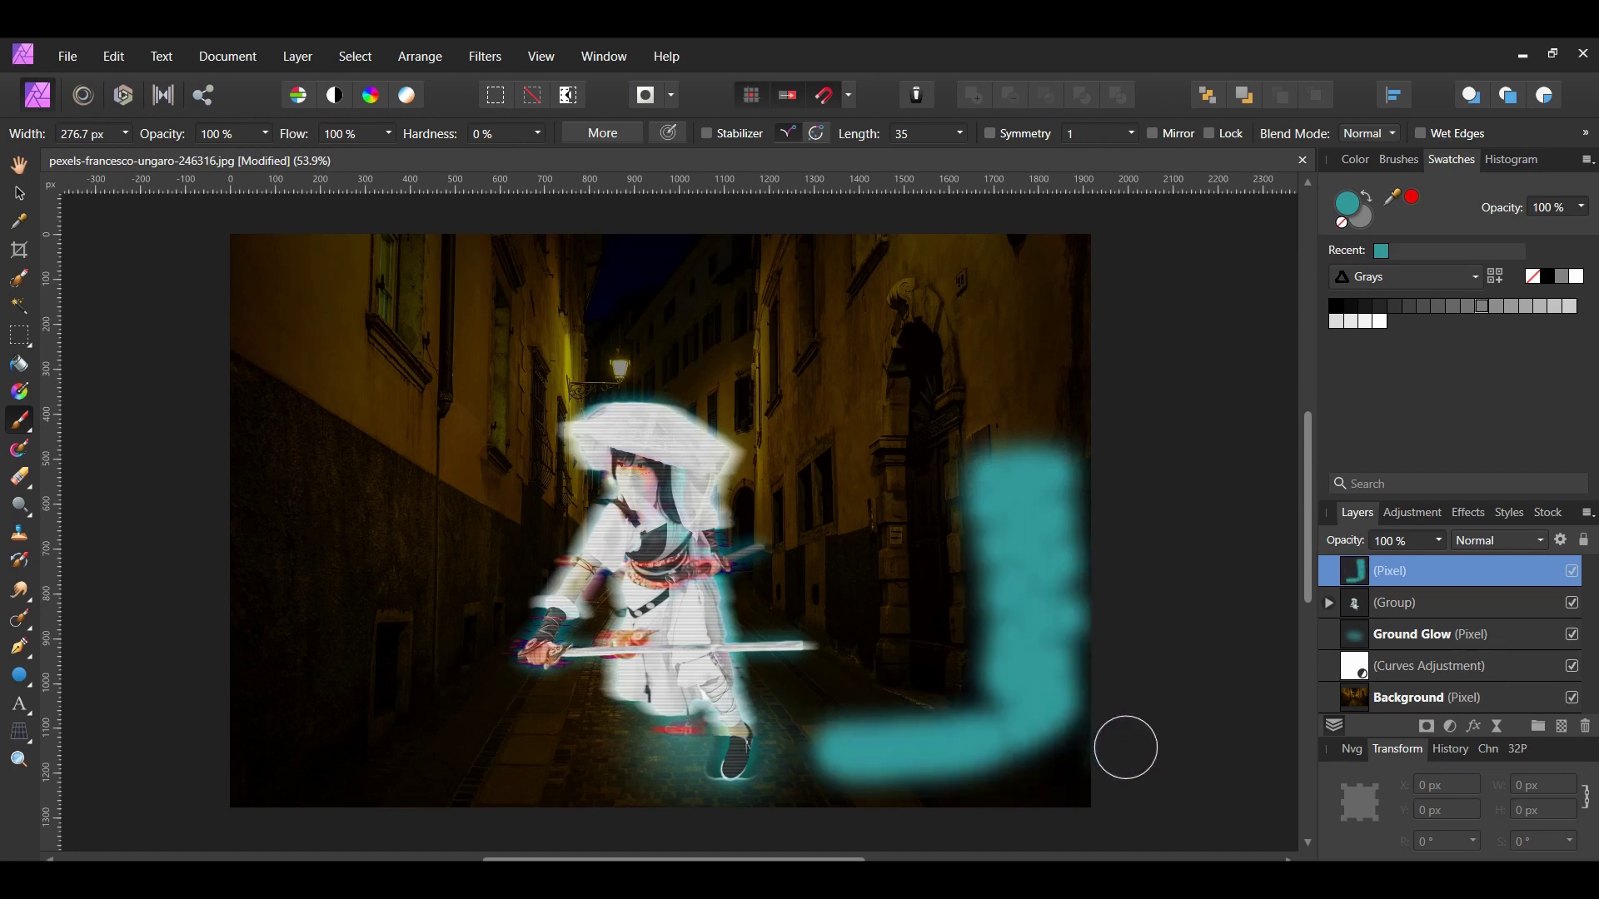
Step: Apply a 100 px Gaussian blur to the teal wall stroke
left_click(485, 55)
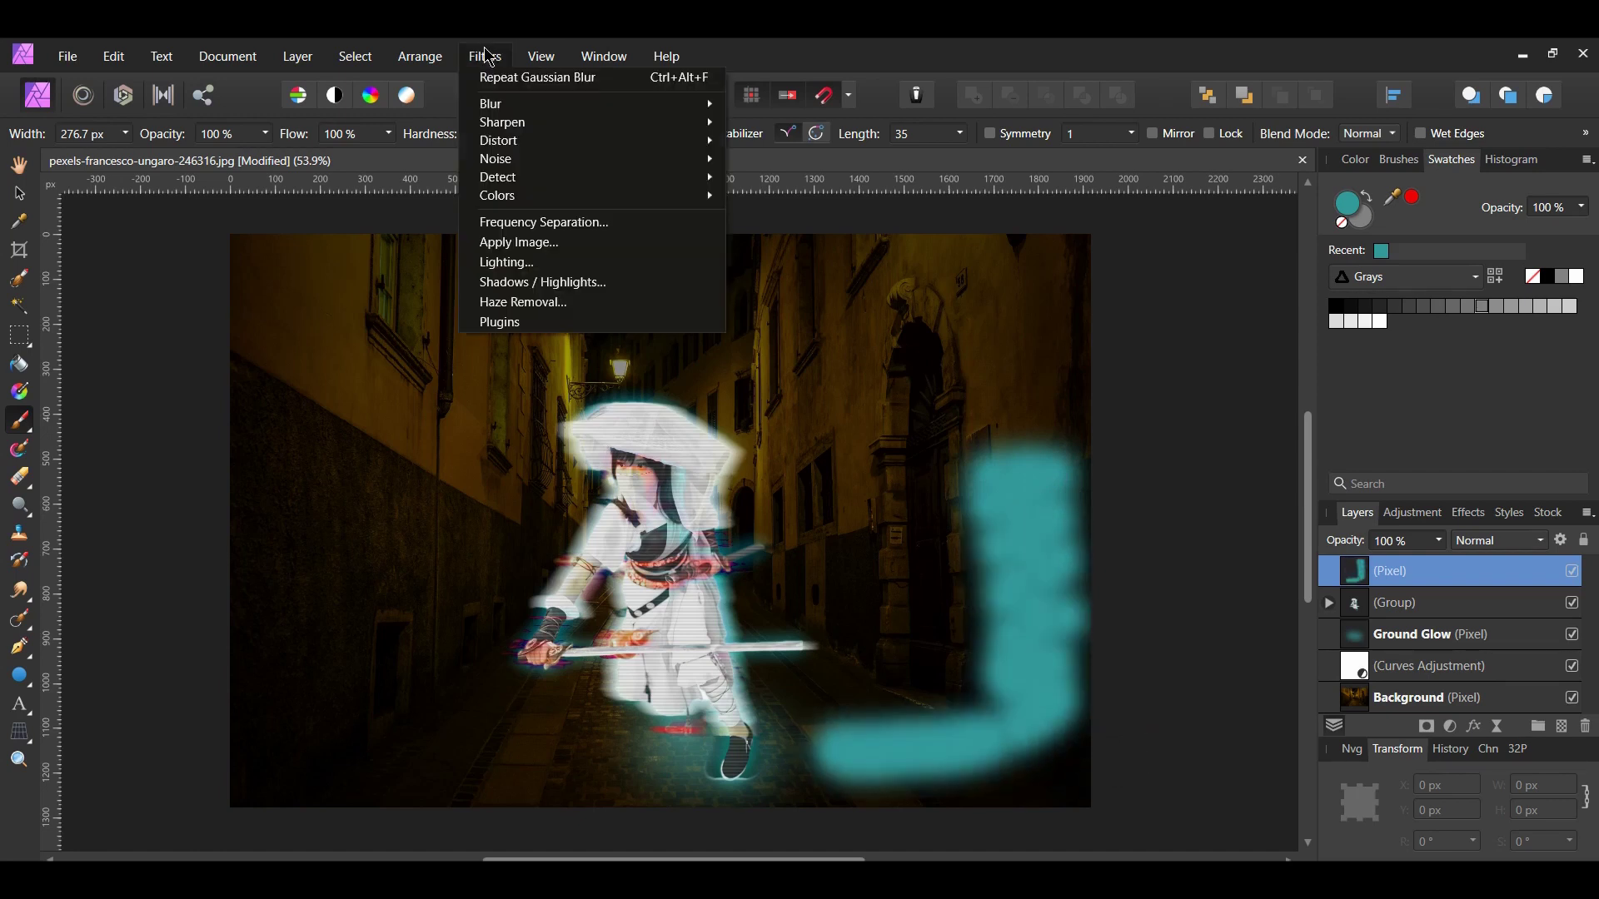
mouse_move(536, 106)
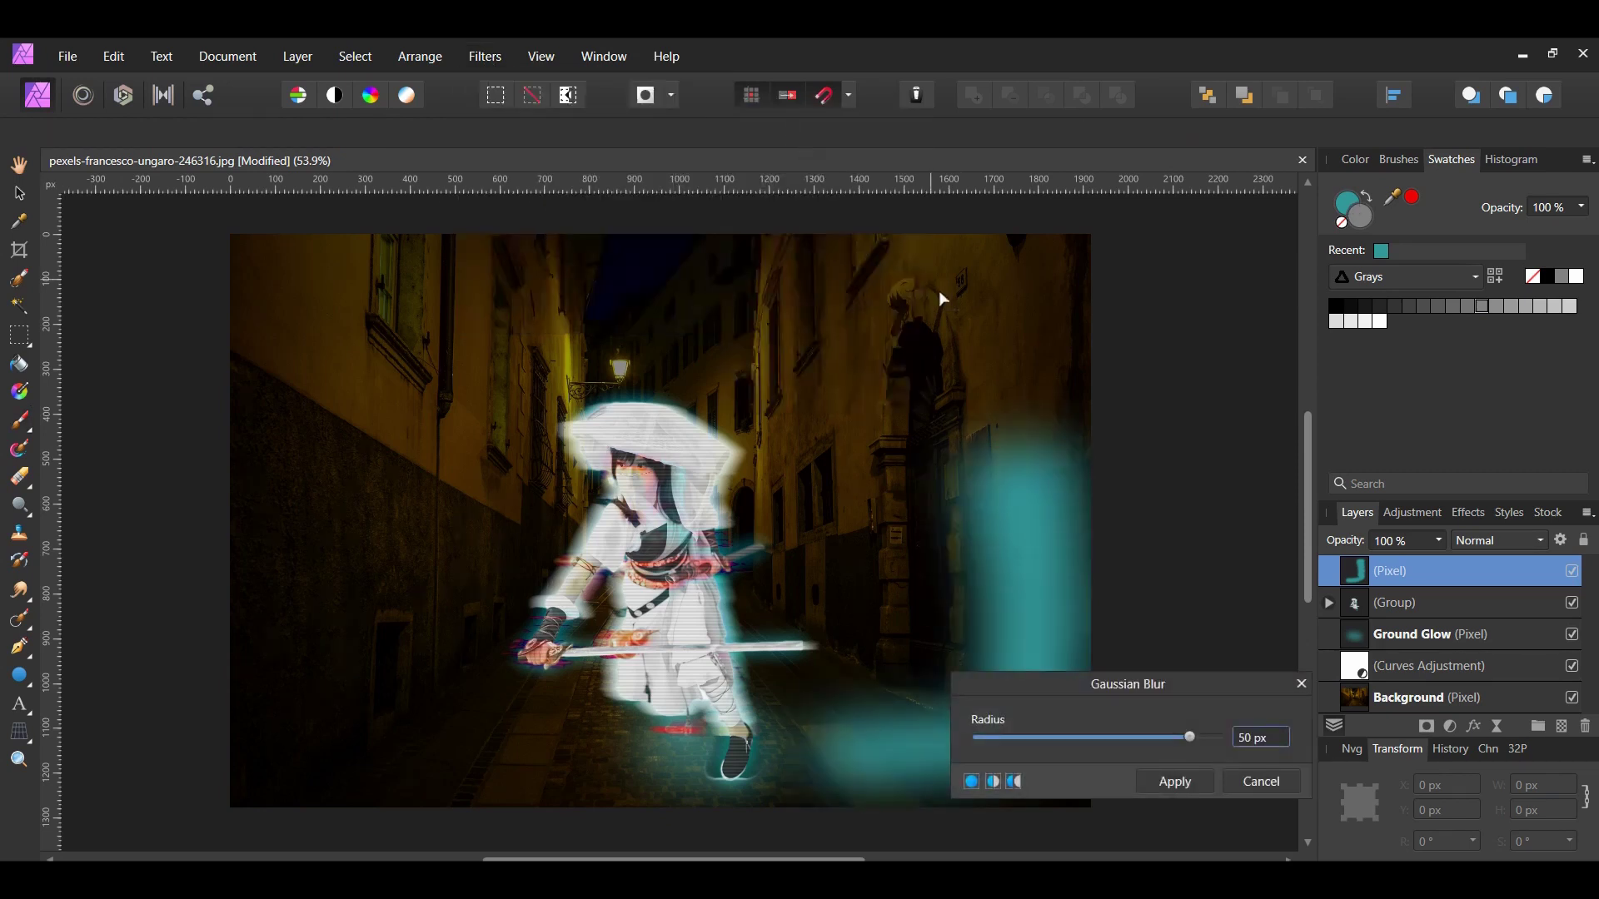
left_click(1263, 736)
type("100")
key("Return")
left_click(1199, 781)
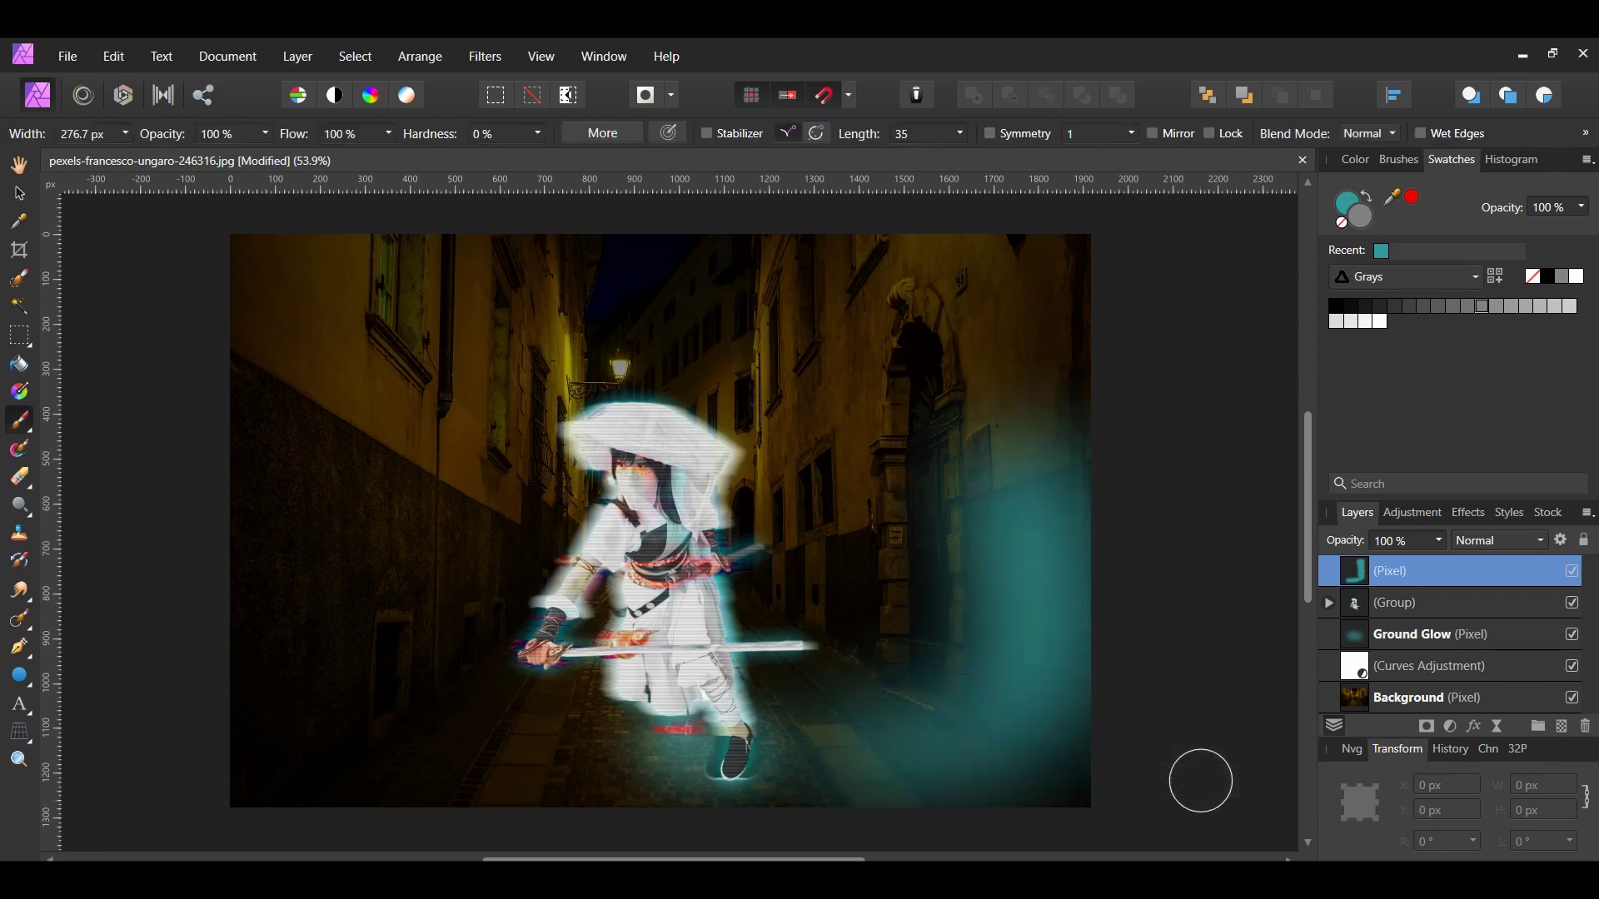
Step: Set the wall glow to Screen at 30% opacity and add a new empty pixel layer on top
left_click(1520, 549)
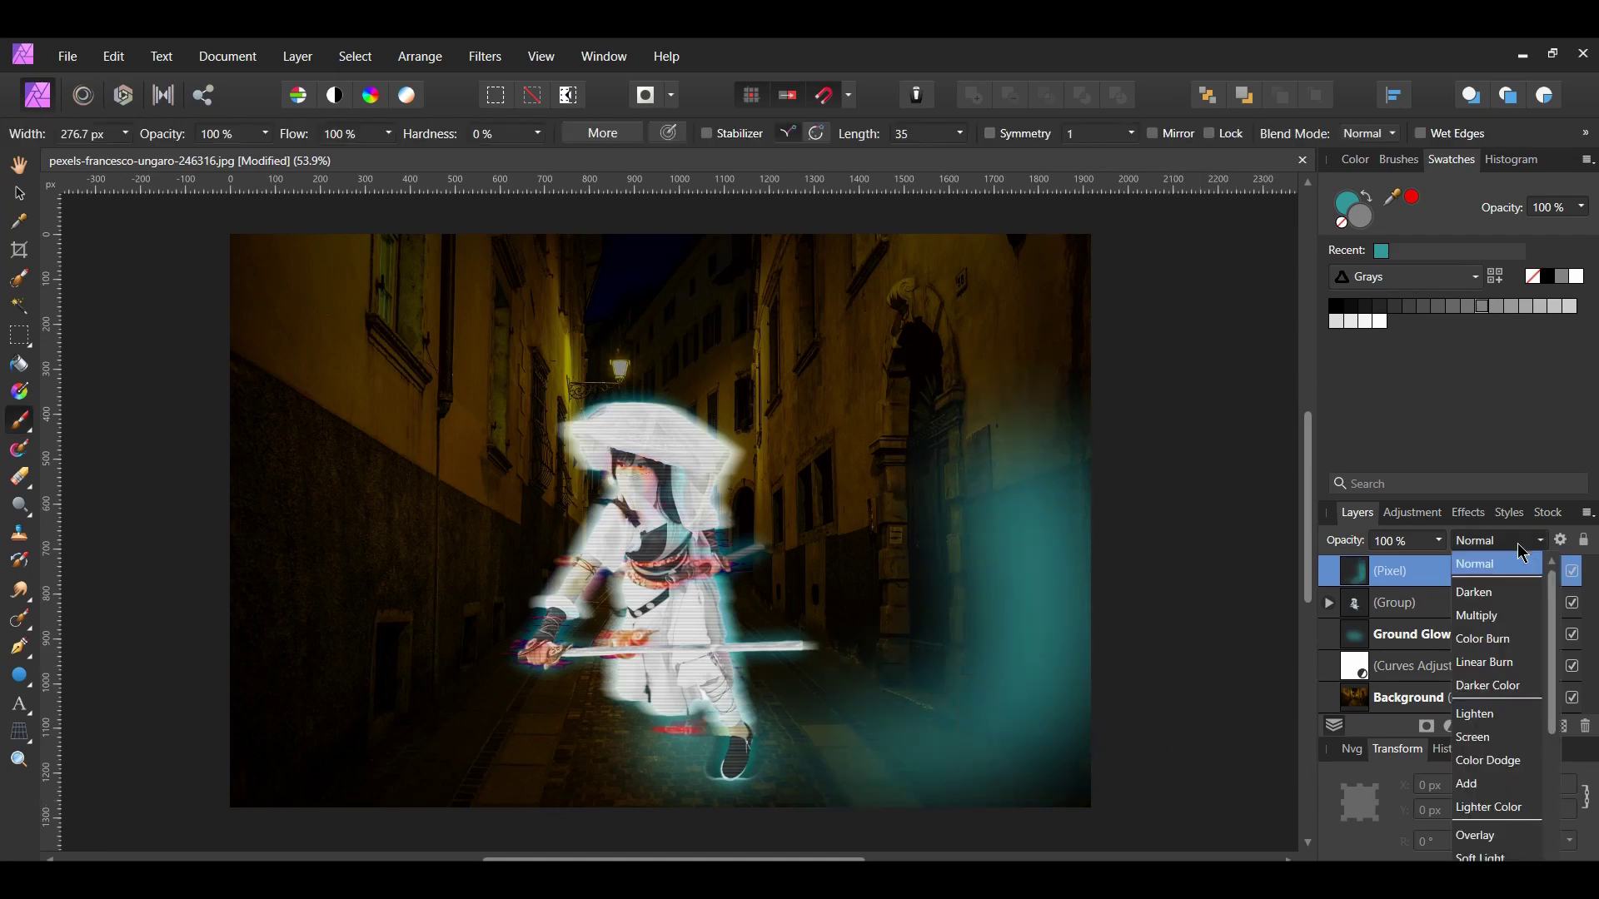
left_click(1490, 739)
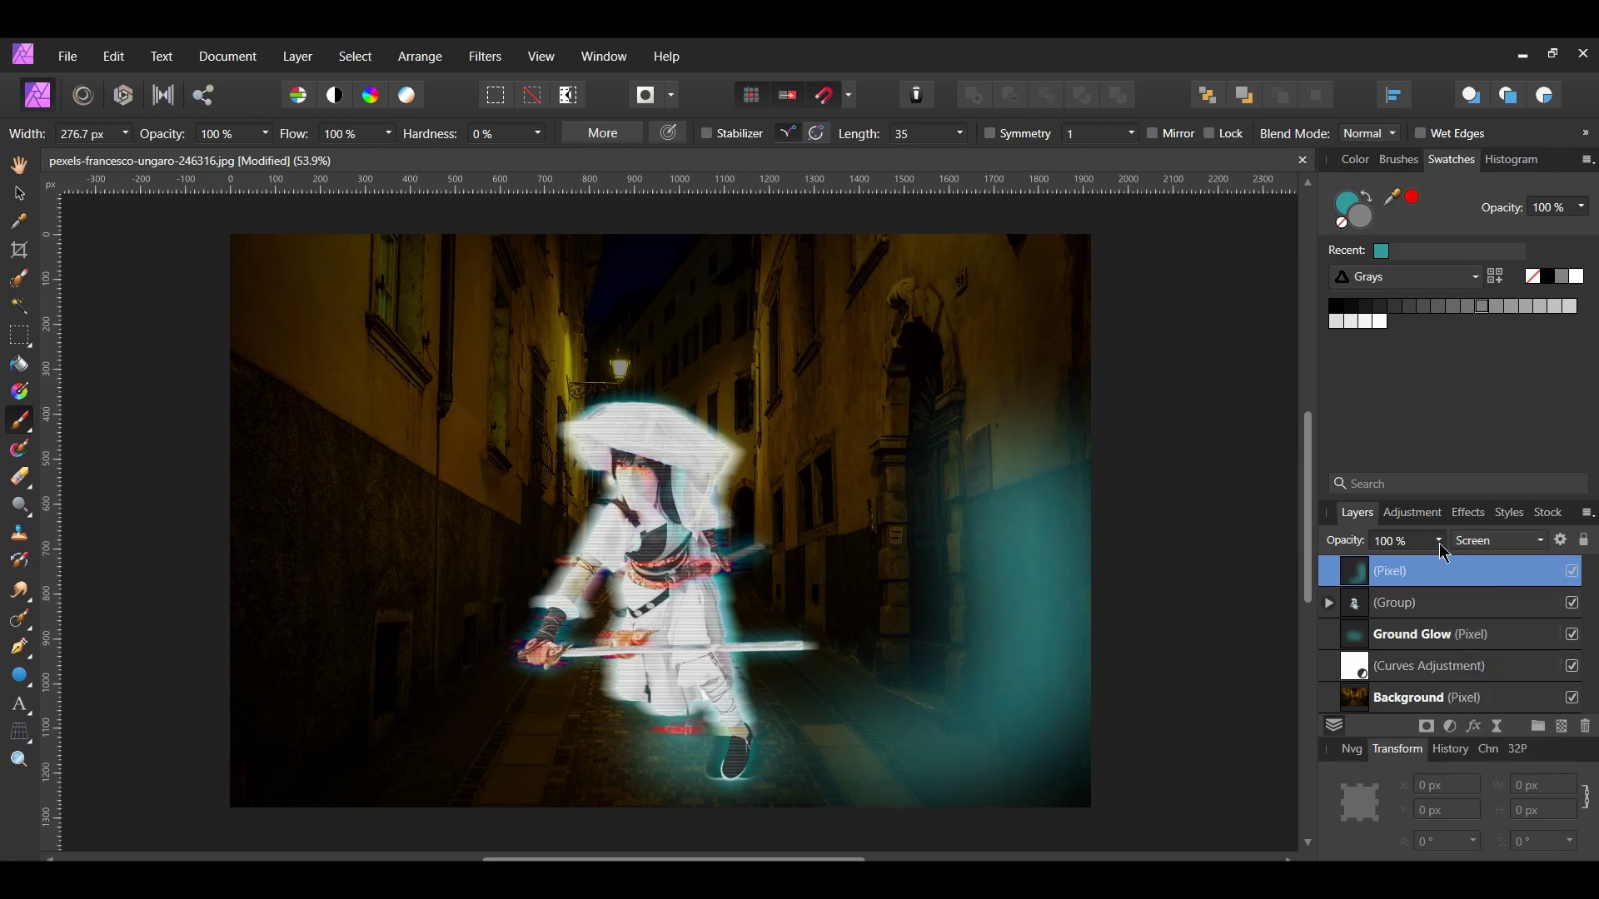
left_click_drag(1439, 545, 1389, 566)
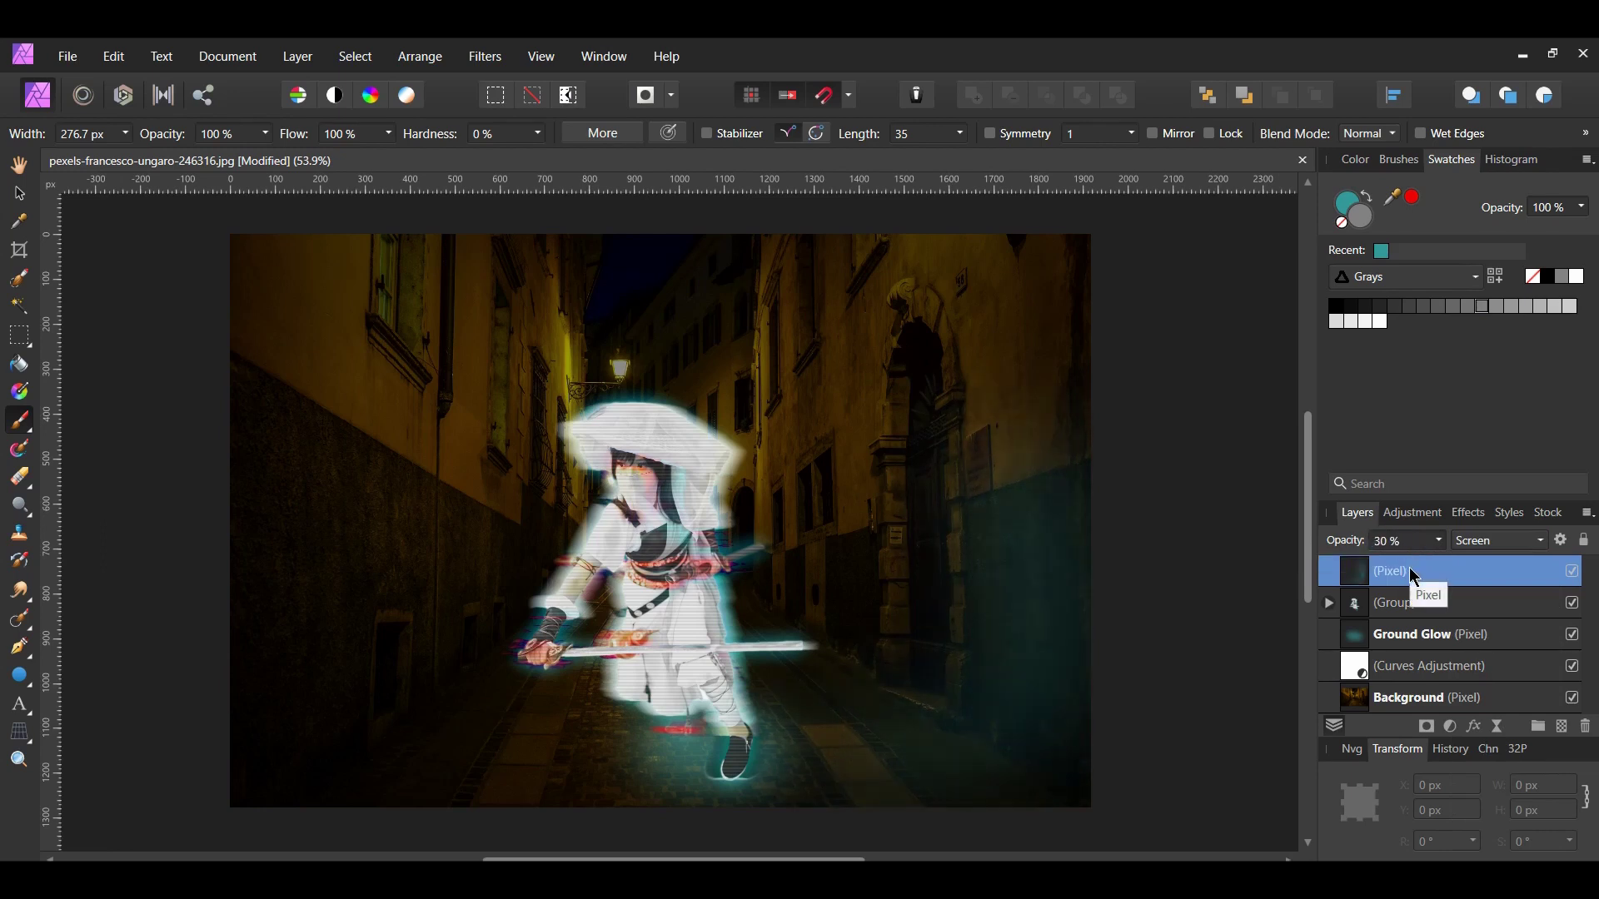
left_click(1561, 729)
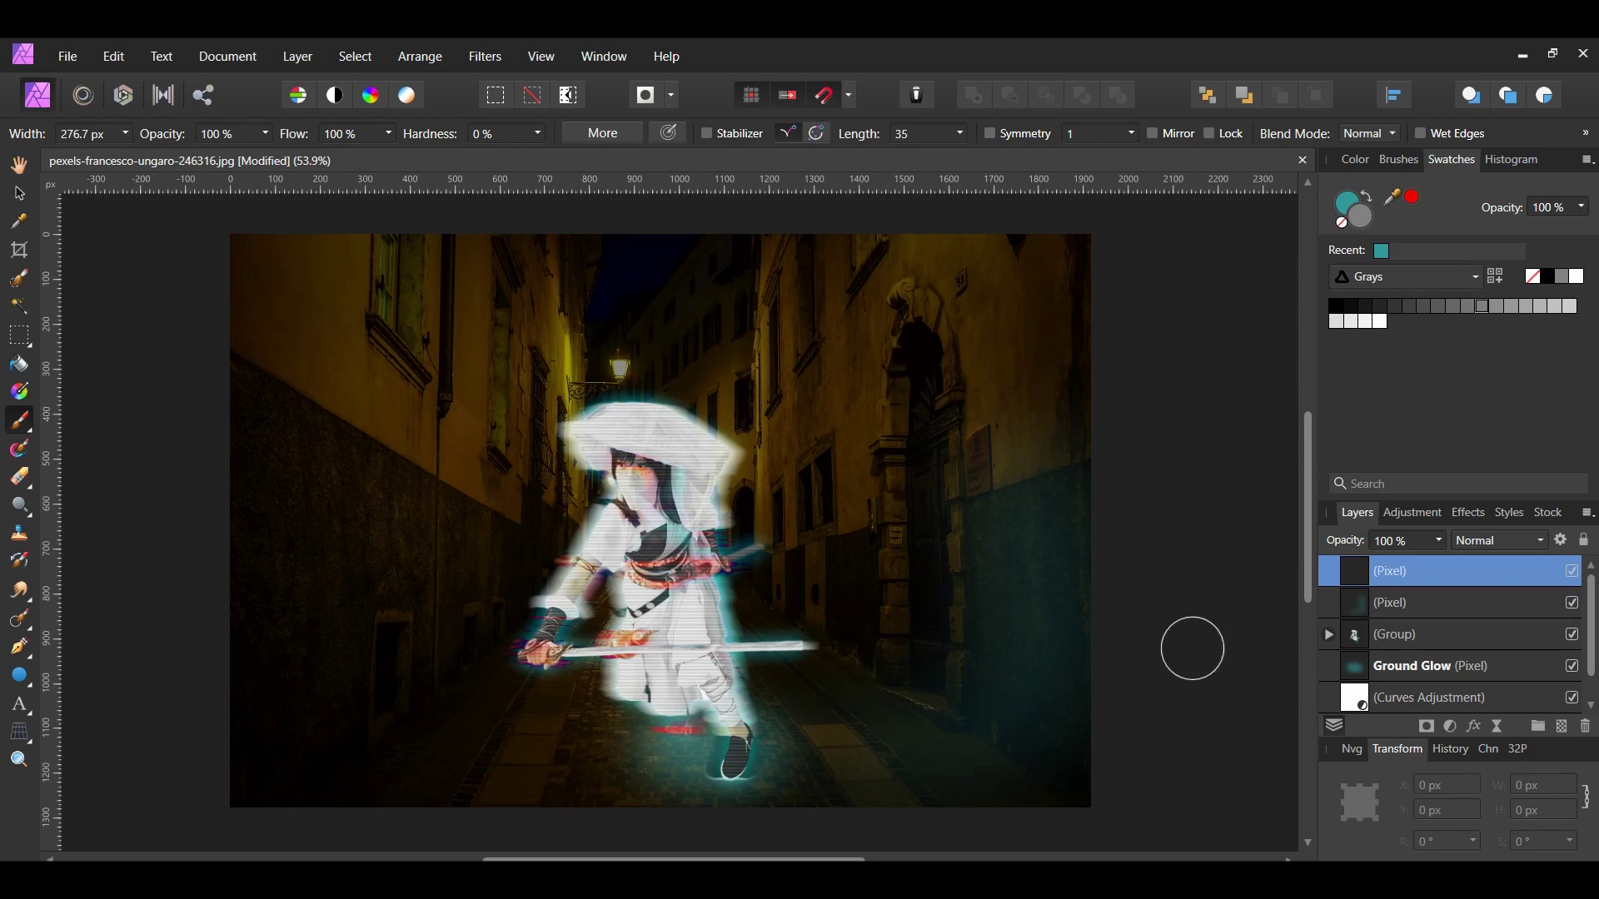
Step: Set the brush colour to hex E8EAE6 and paint a soft off-white patch on the left wall
double_click(1350, 205)
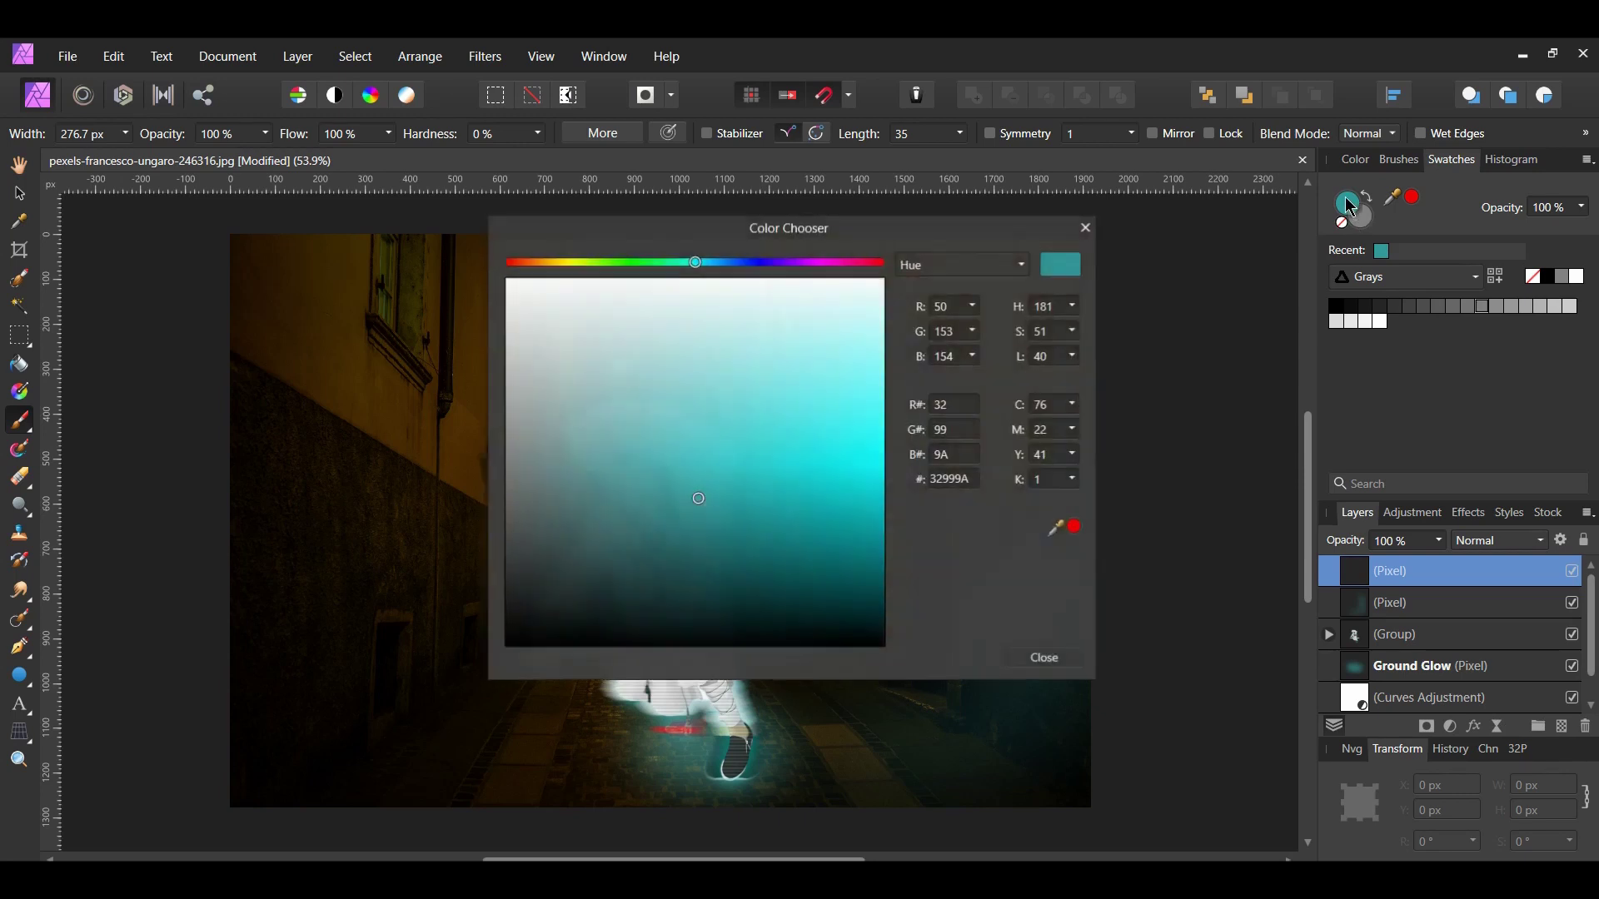
left_click_drag(838, 233, 1268, 235)
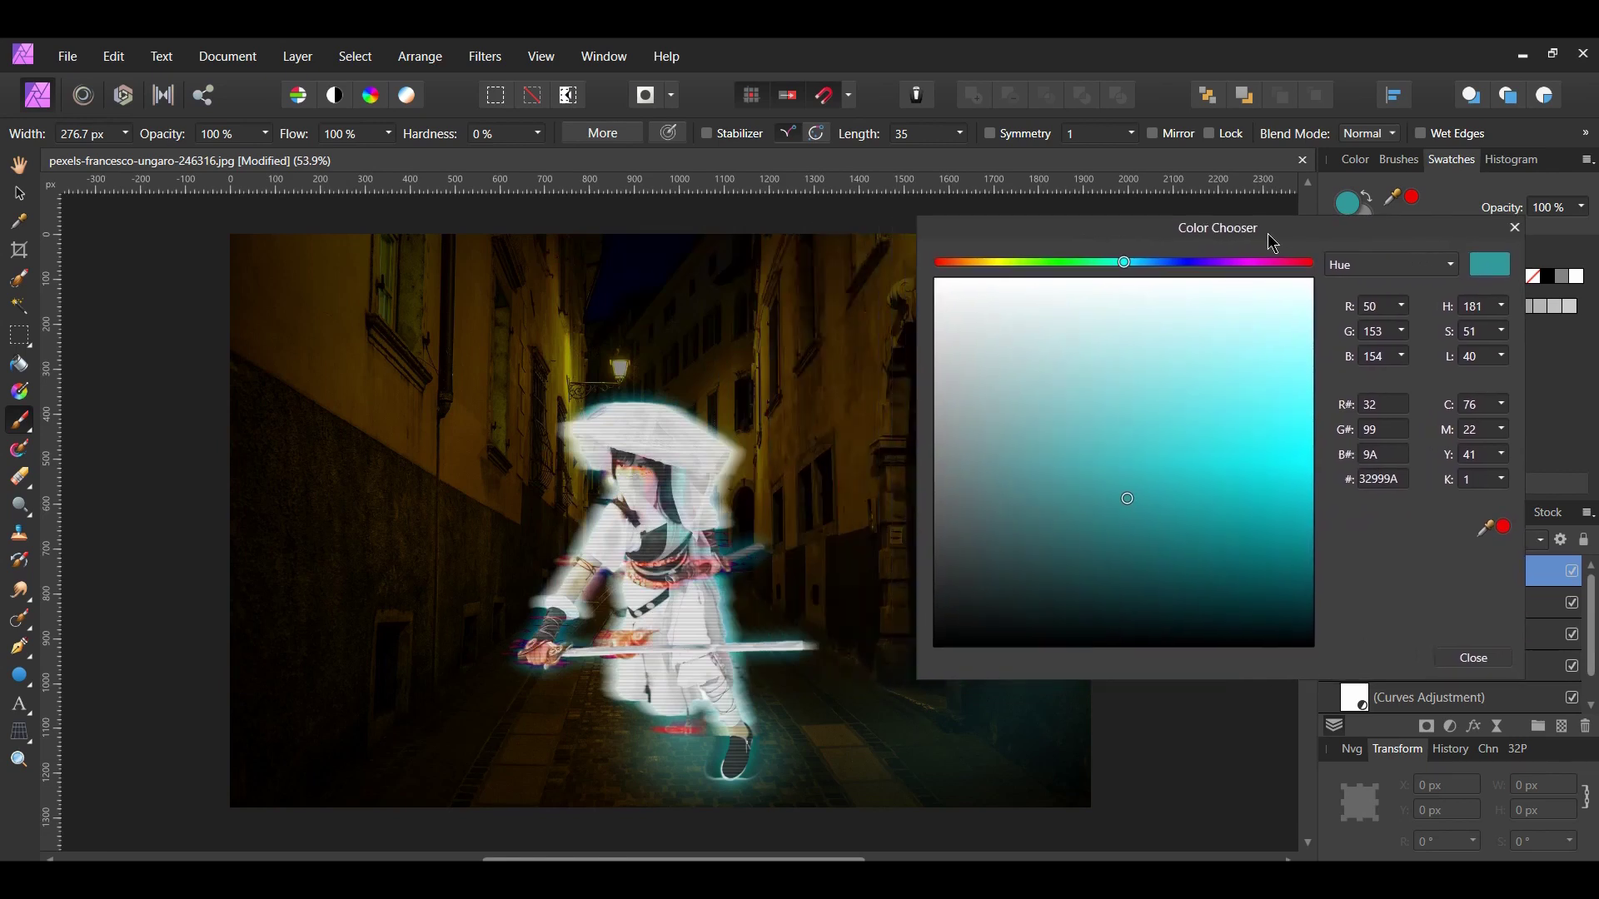
left_click(1367, 481)
type("E8EAE6")
key("Return")
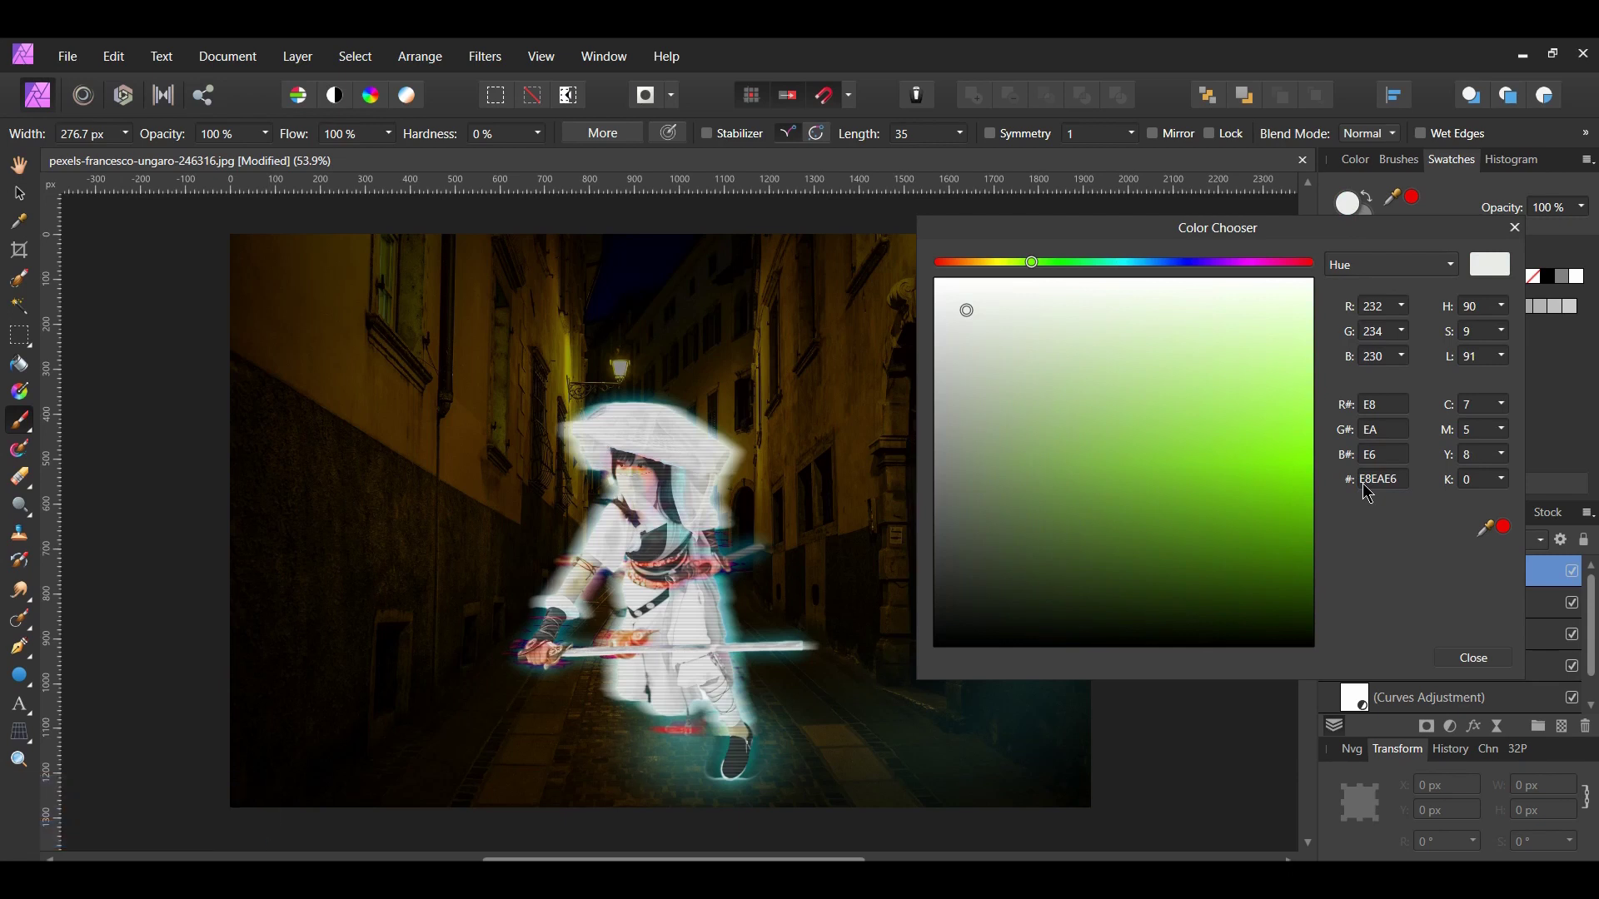
left_click(1475, 659)
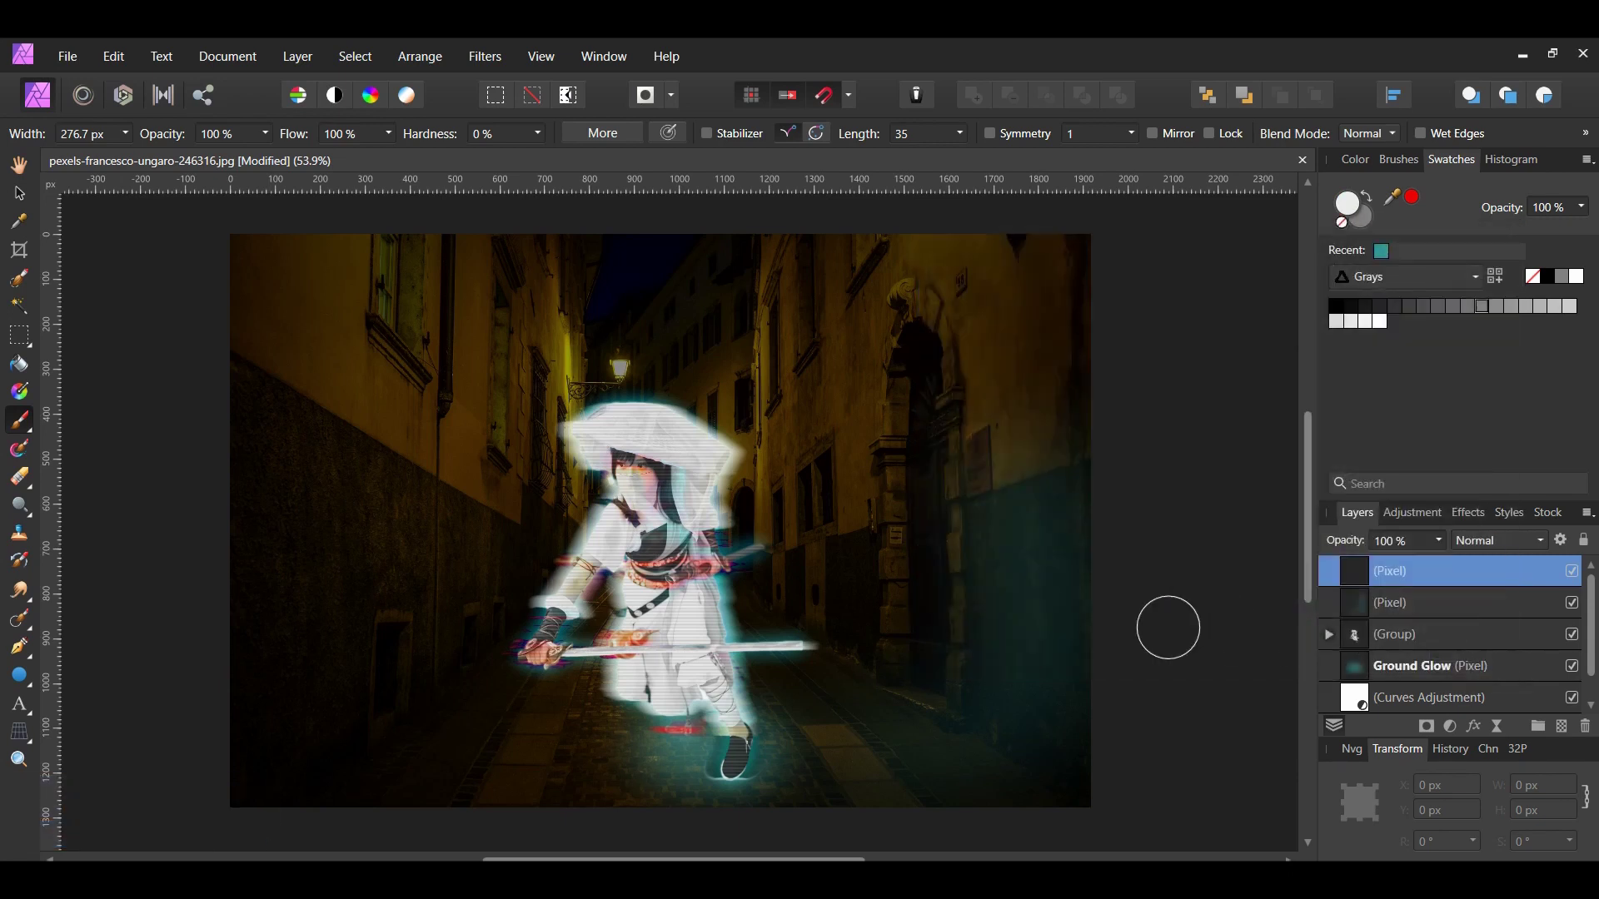
mouse_move(367, 509)
left_mouse_down()
mouse_move(448, 510)
mouse_move(357, 539)
mouse_move(426, 542)
mouse_move(366, 566)
mouse_move(417, 572)
mouse_move(368, 596)
mouse_move(400, 658)
left_mouse_up()
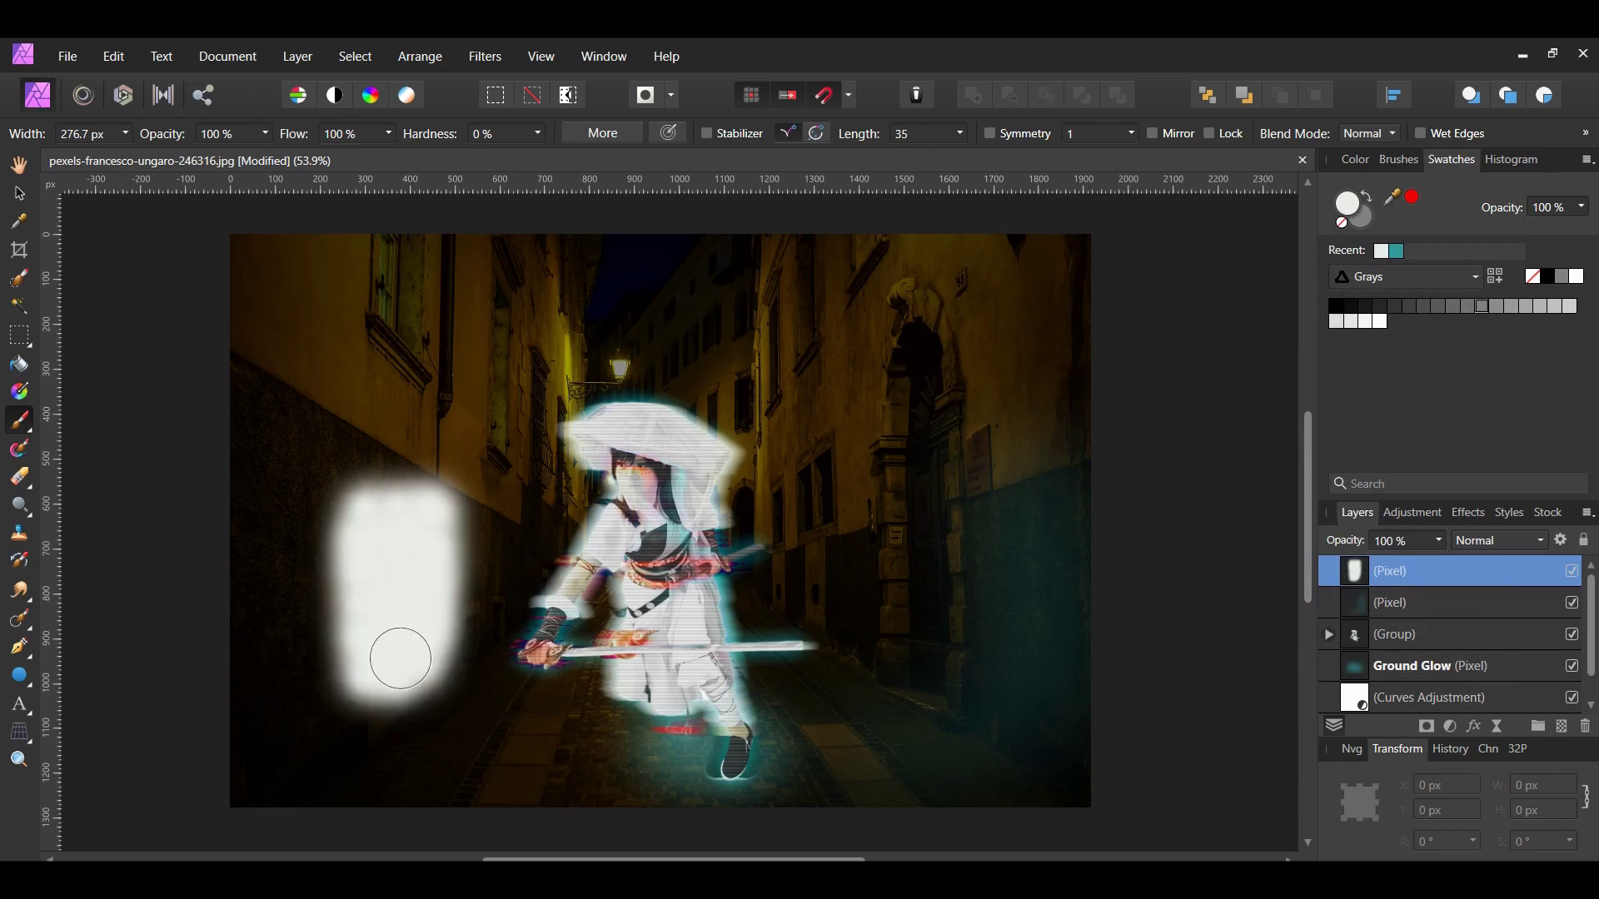
left_click(486, 58)
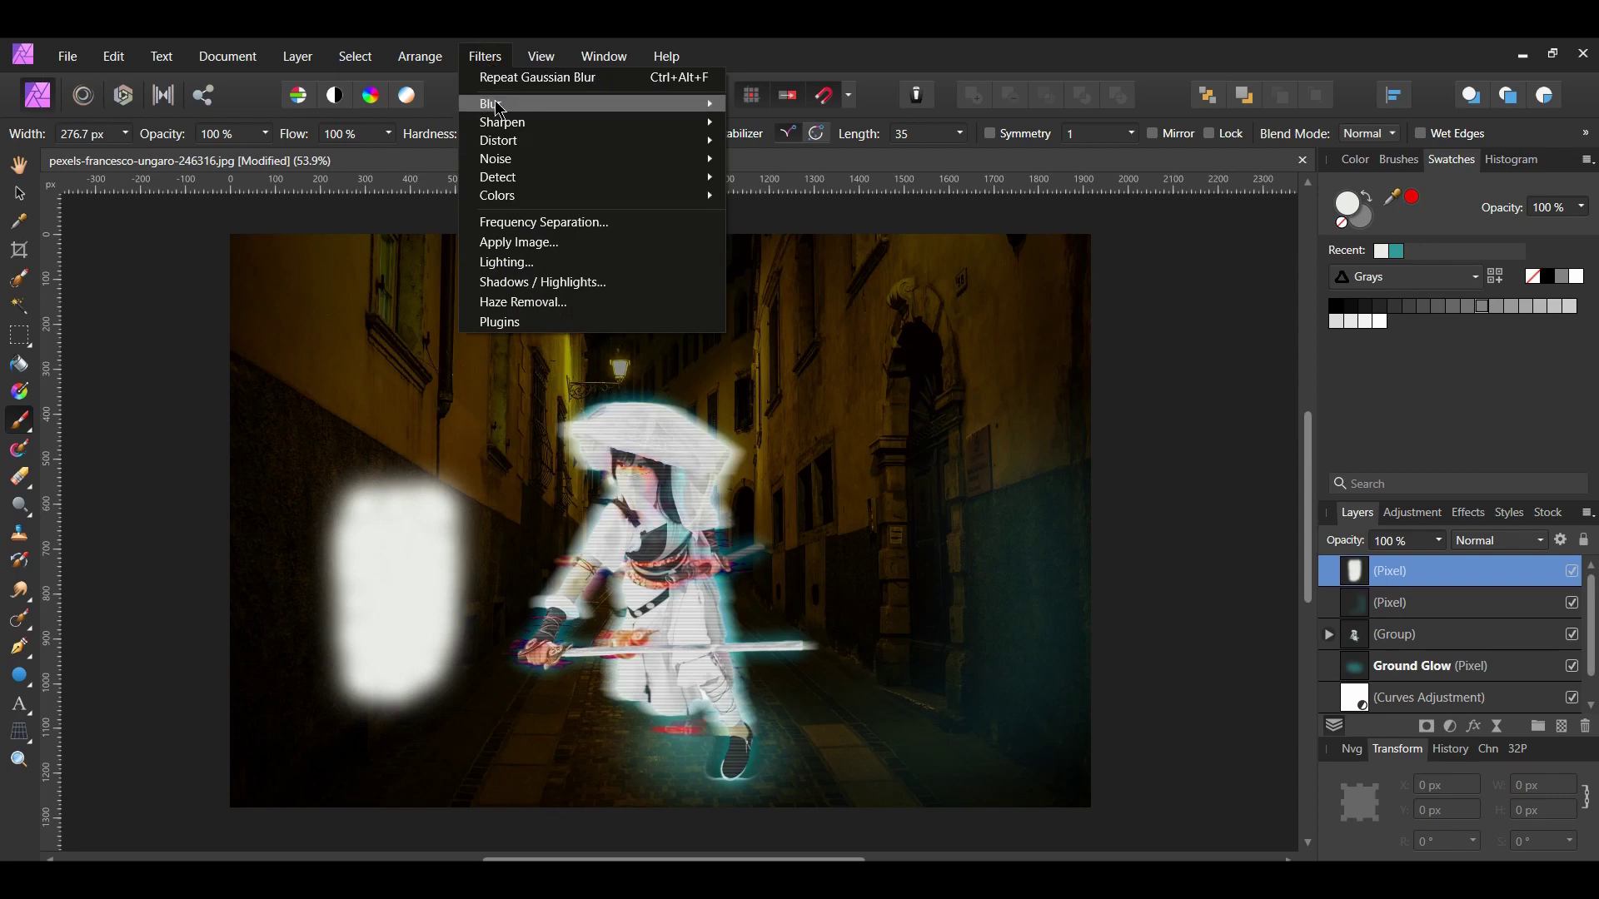
Step: Apply a 100 px Gaussian Blur to the white patch
mouse_move(500, 111)
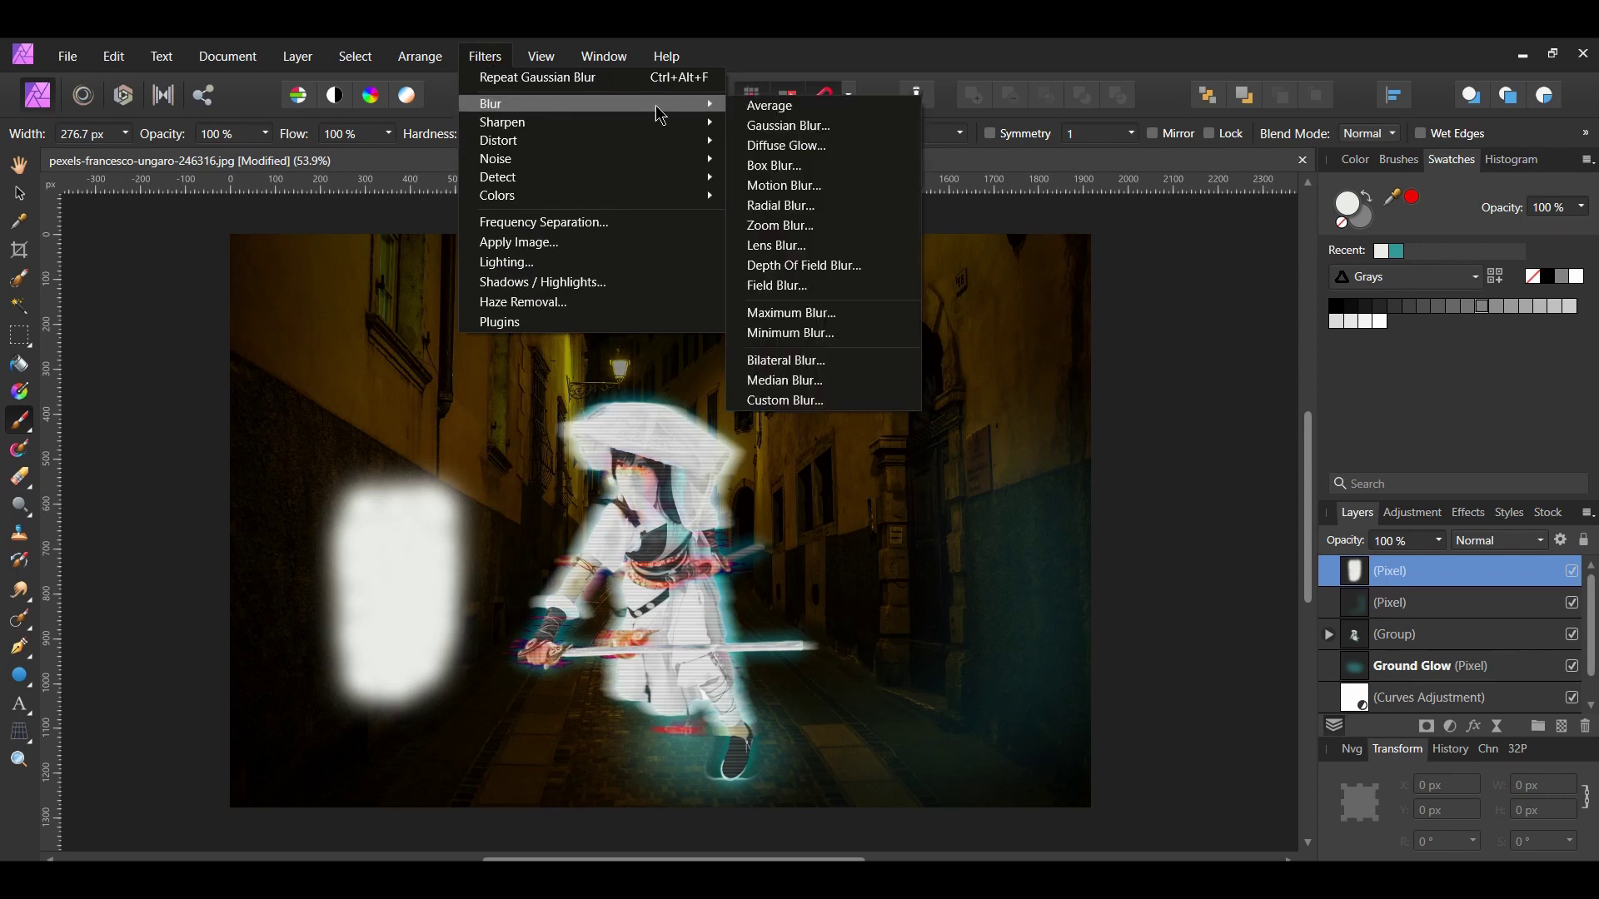
left_click(774, 127)
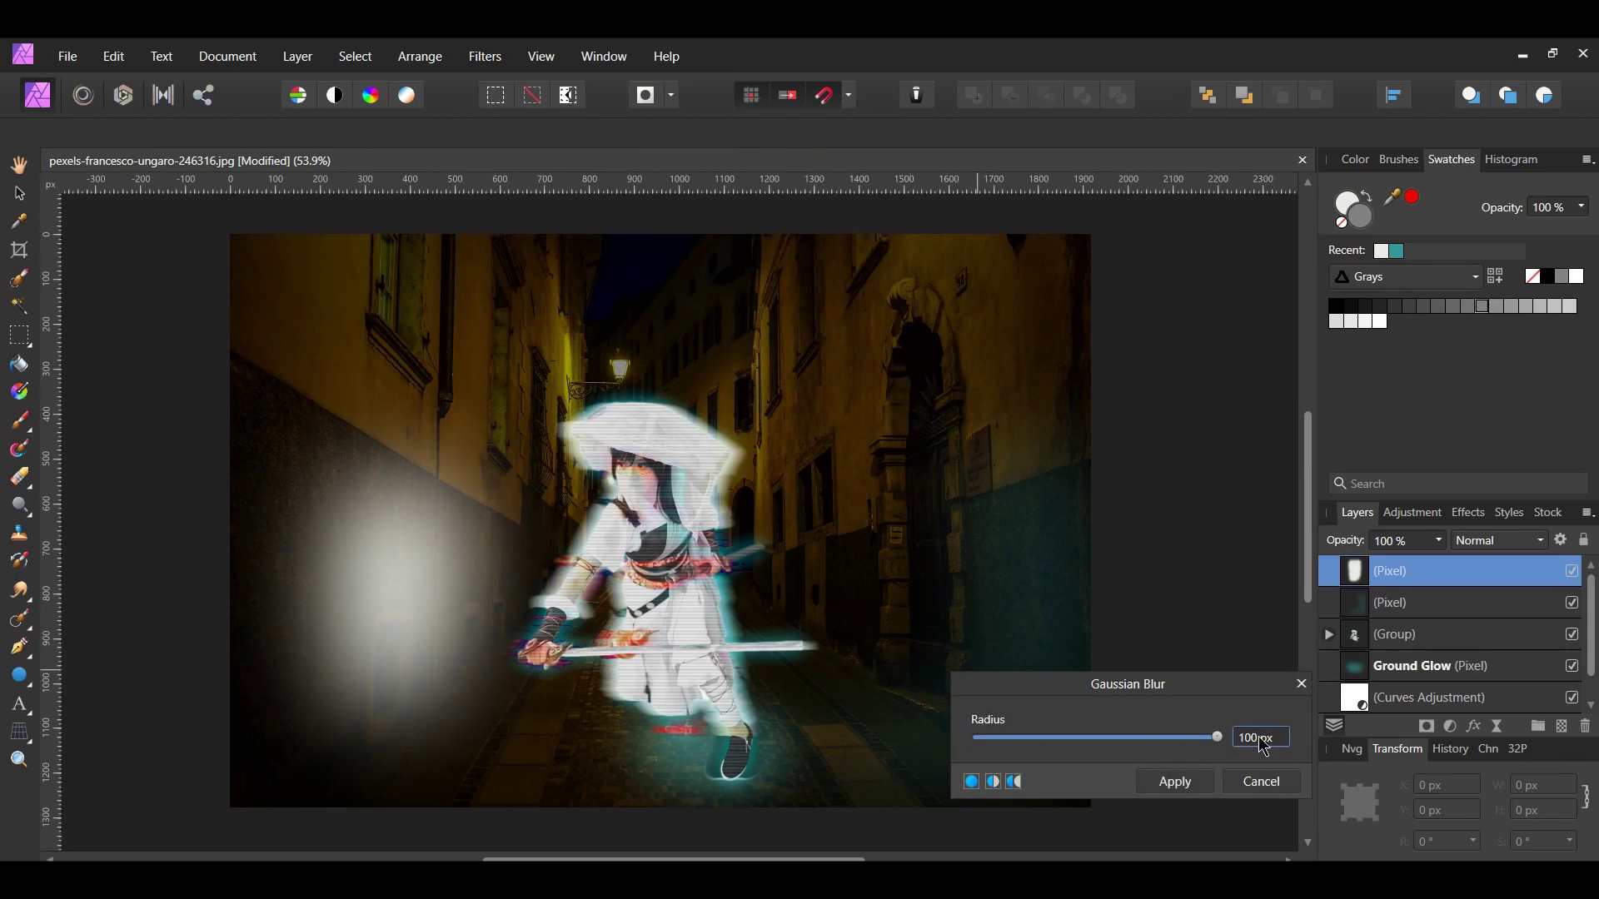
left_click(1172, 780)
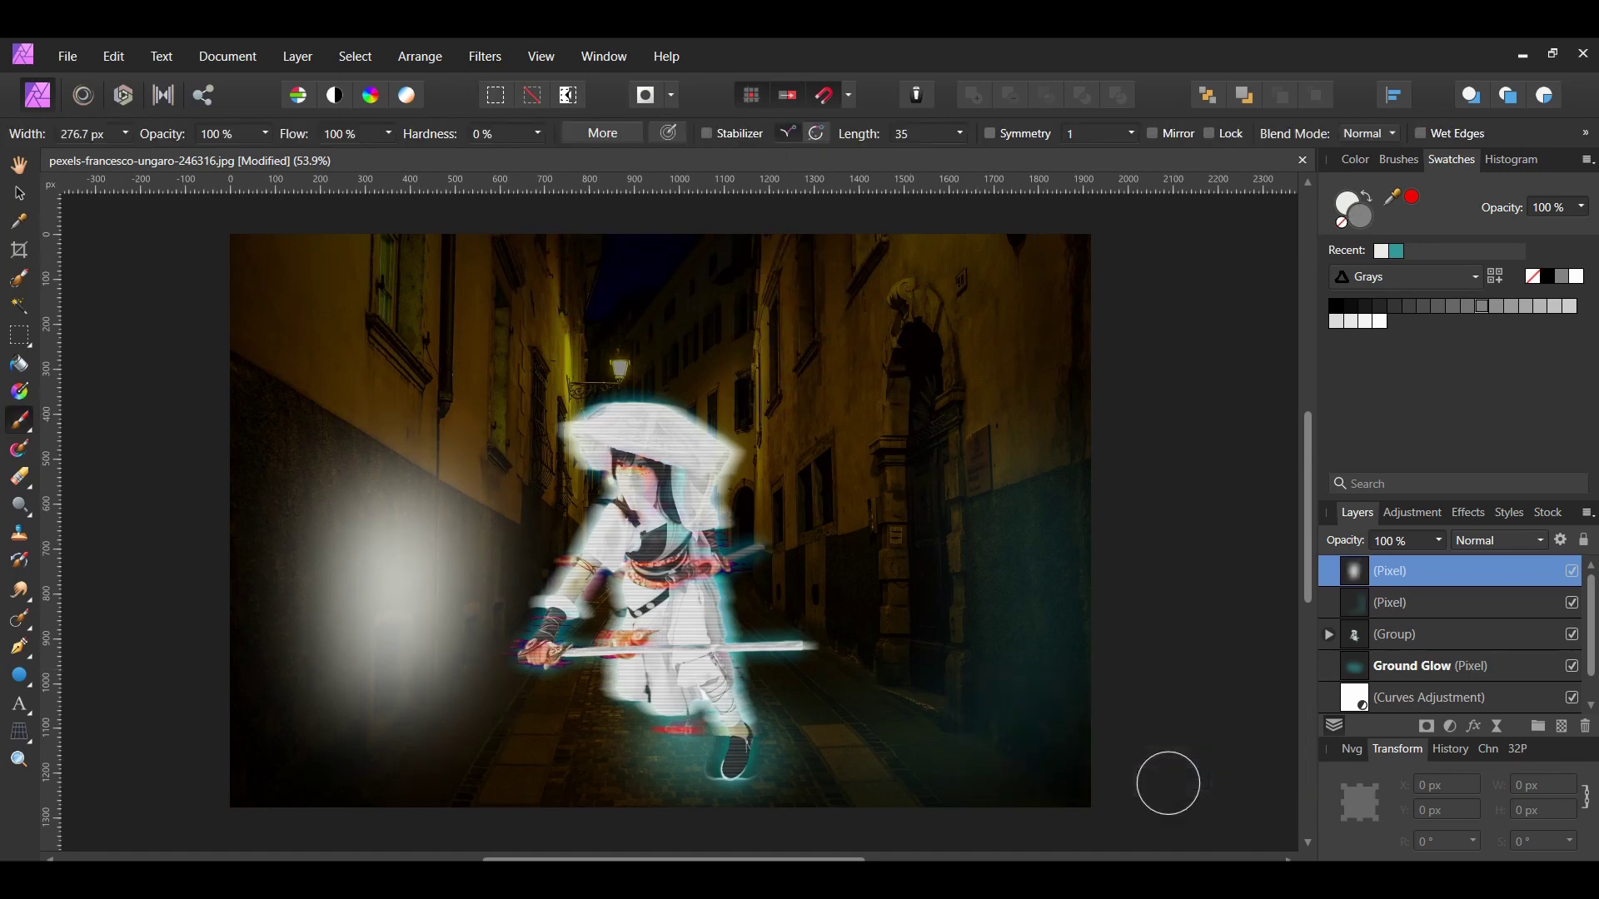
Step: Lower the white patch layer's opacity to 30%
left_click(1404, 542)
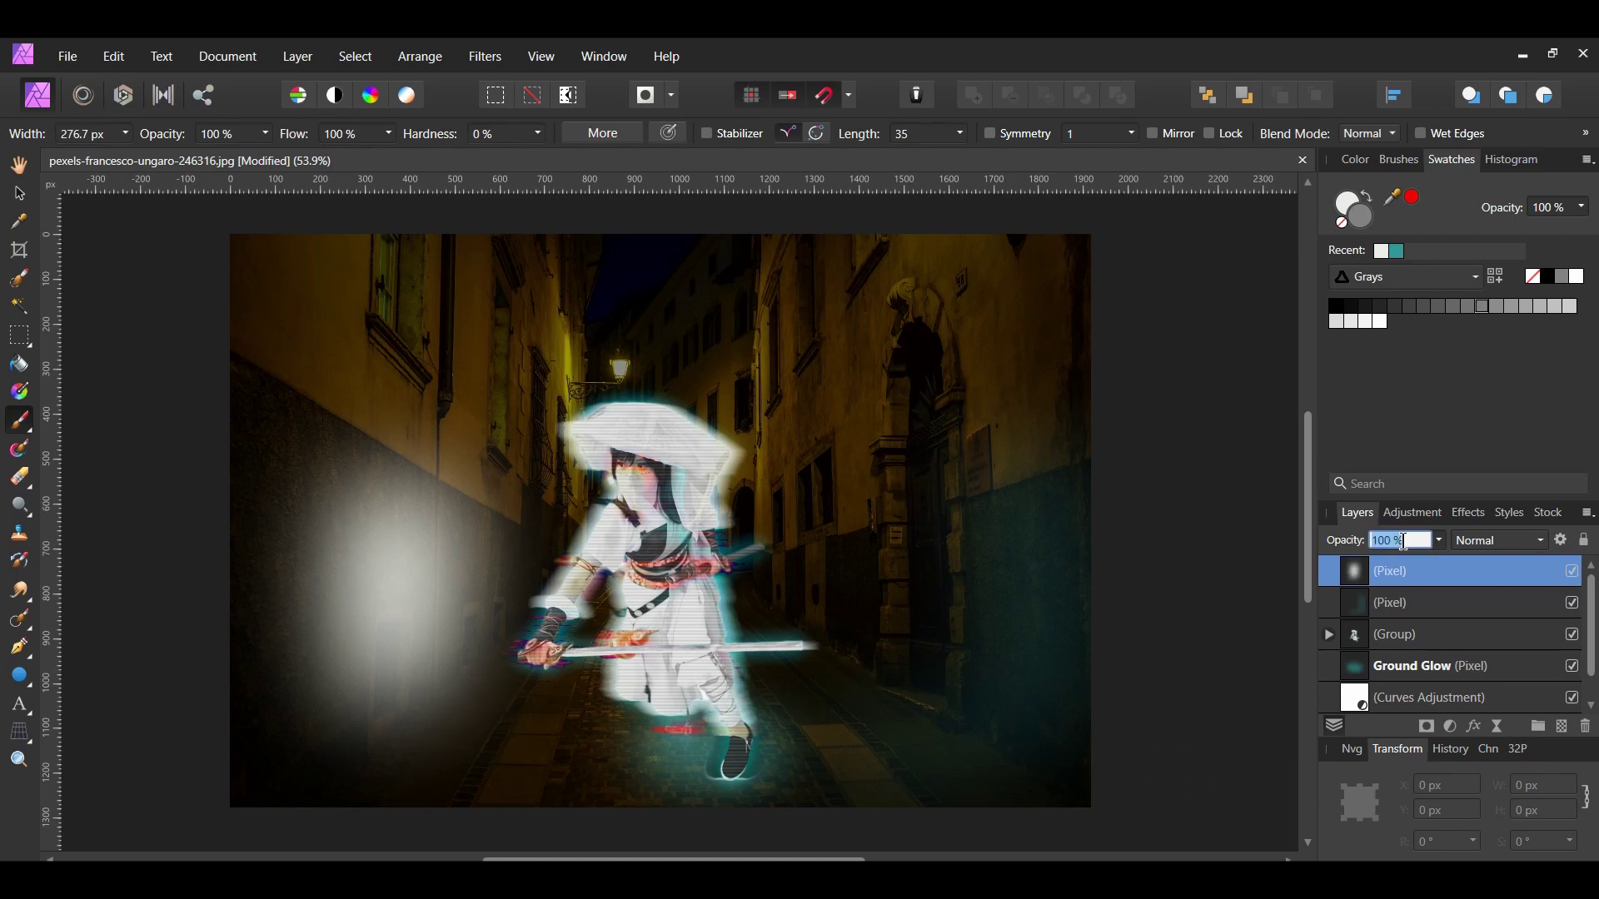
type("30")
key("Return")
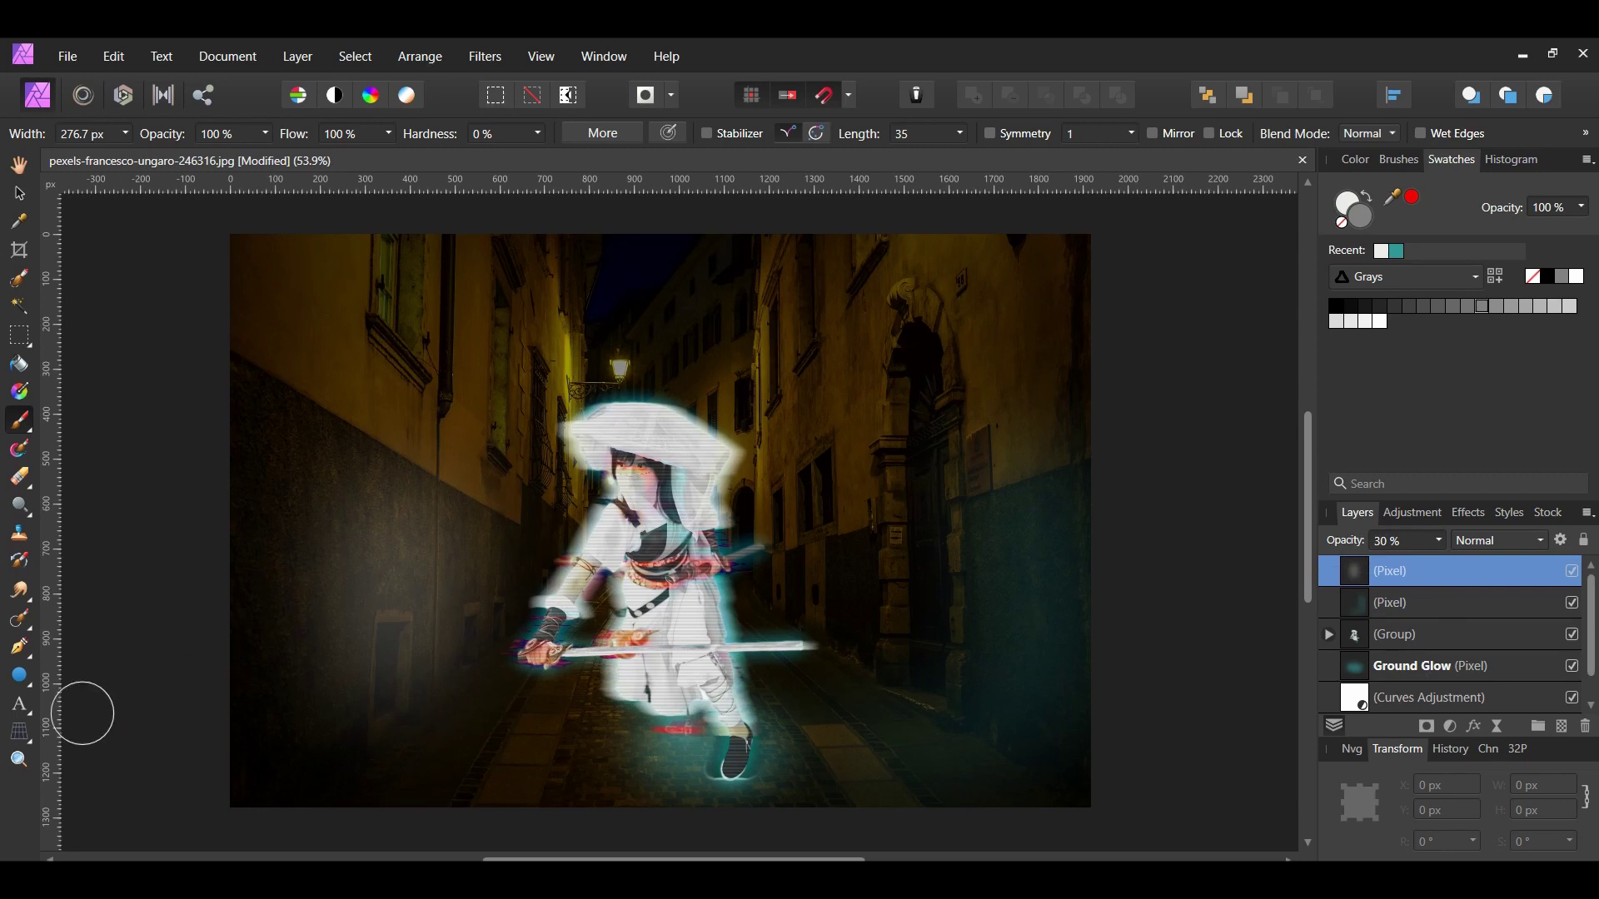
left_click(19, 732)
Step: Narrow the patch's right-hand corners inward with the Perspective Tool to follow the receding wall
left_click(65, 762)
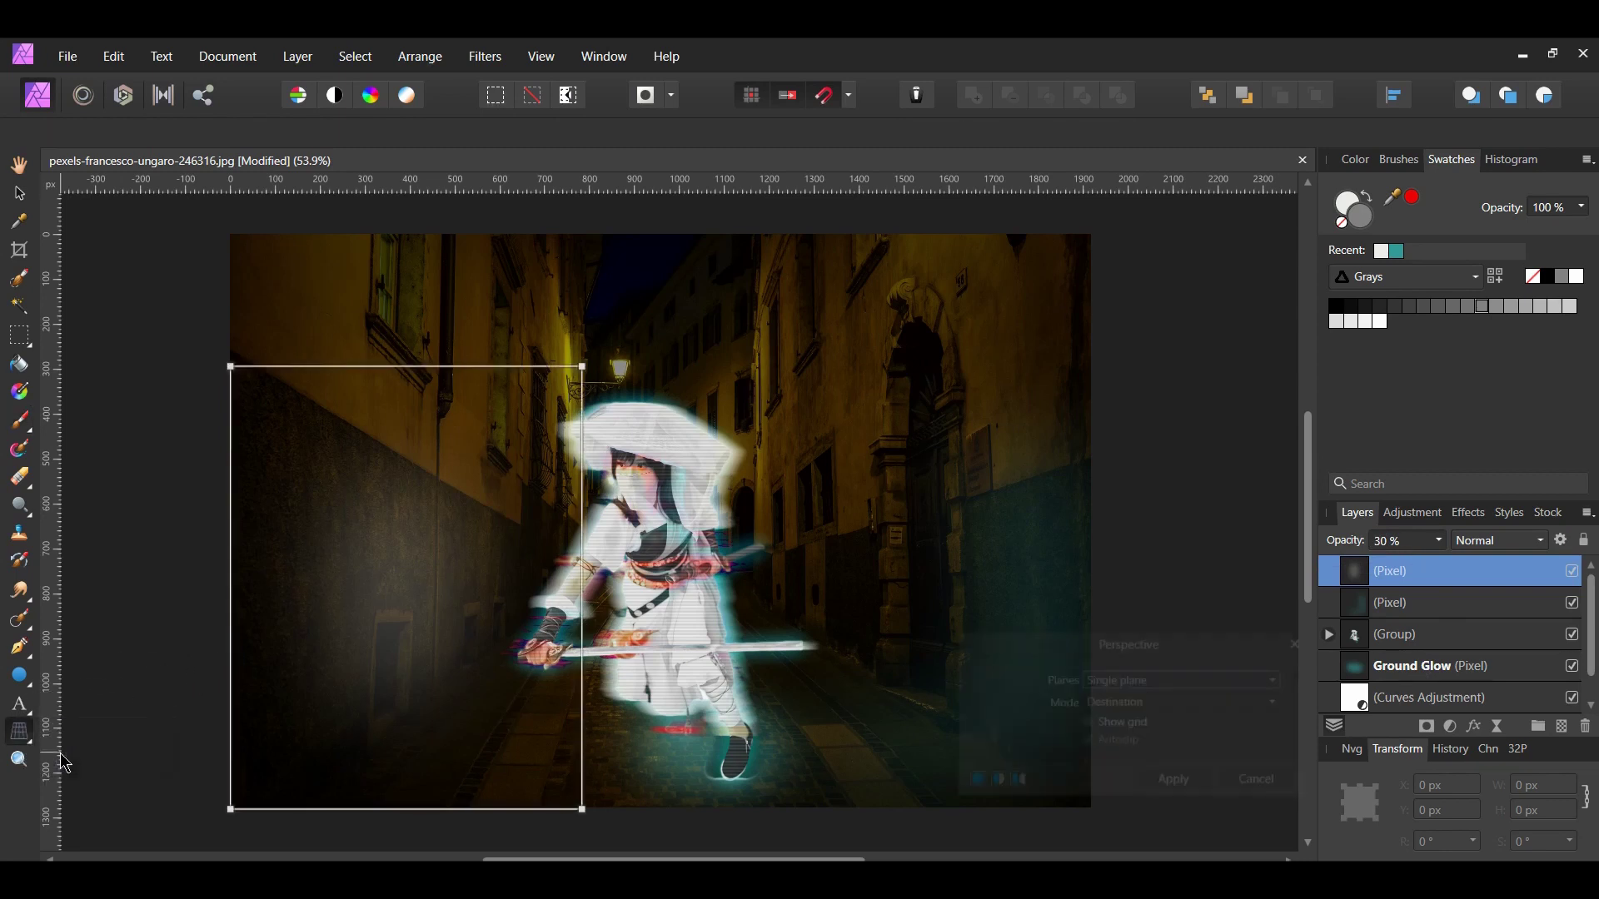
left_click_drag(581, 368, 558, 367)
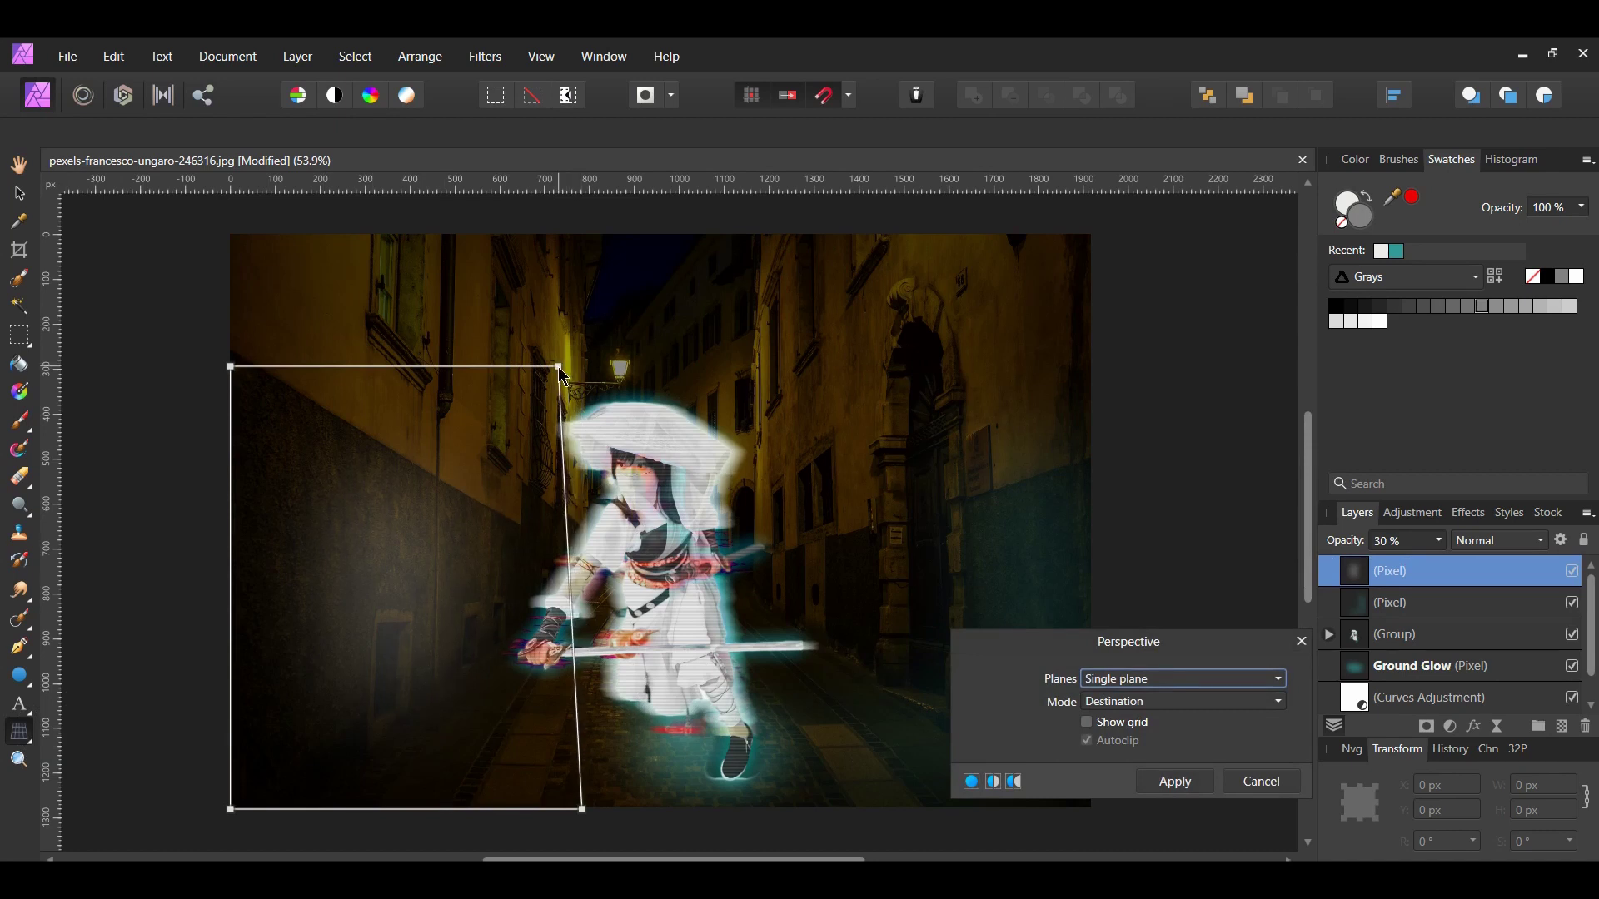
left_click_drag(581, 808, 530, 788)
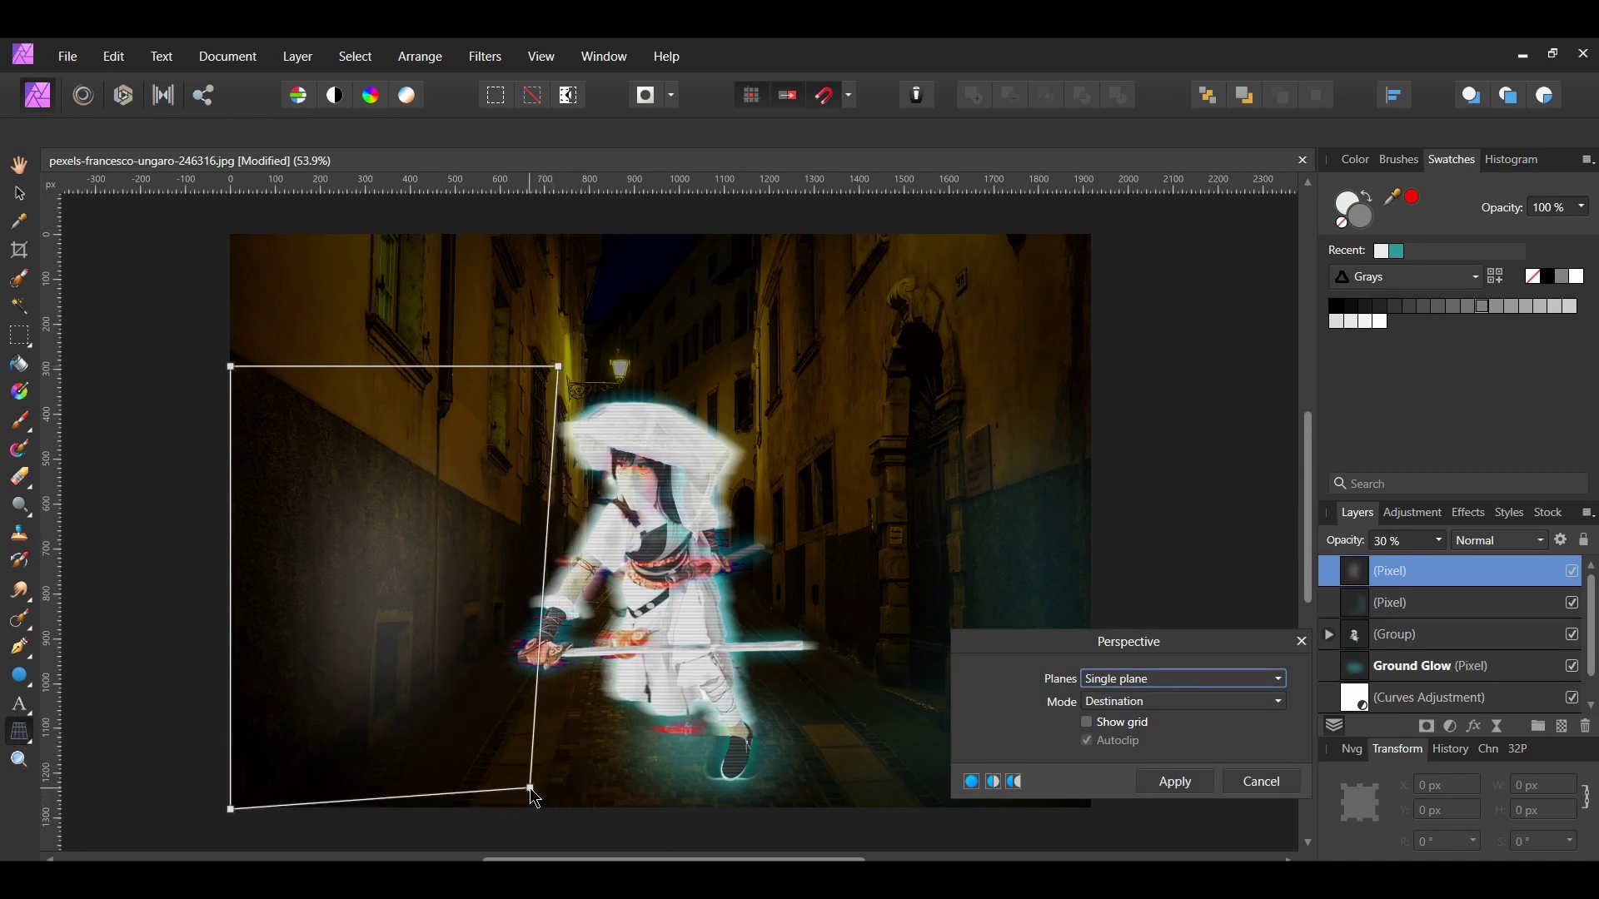
left_click_drag(558, 366, 545, 367)
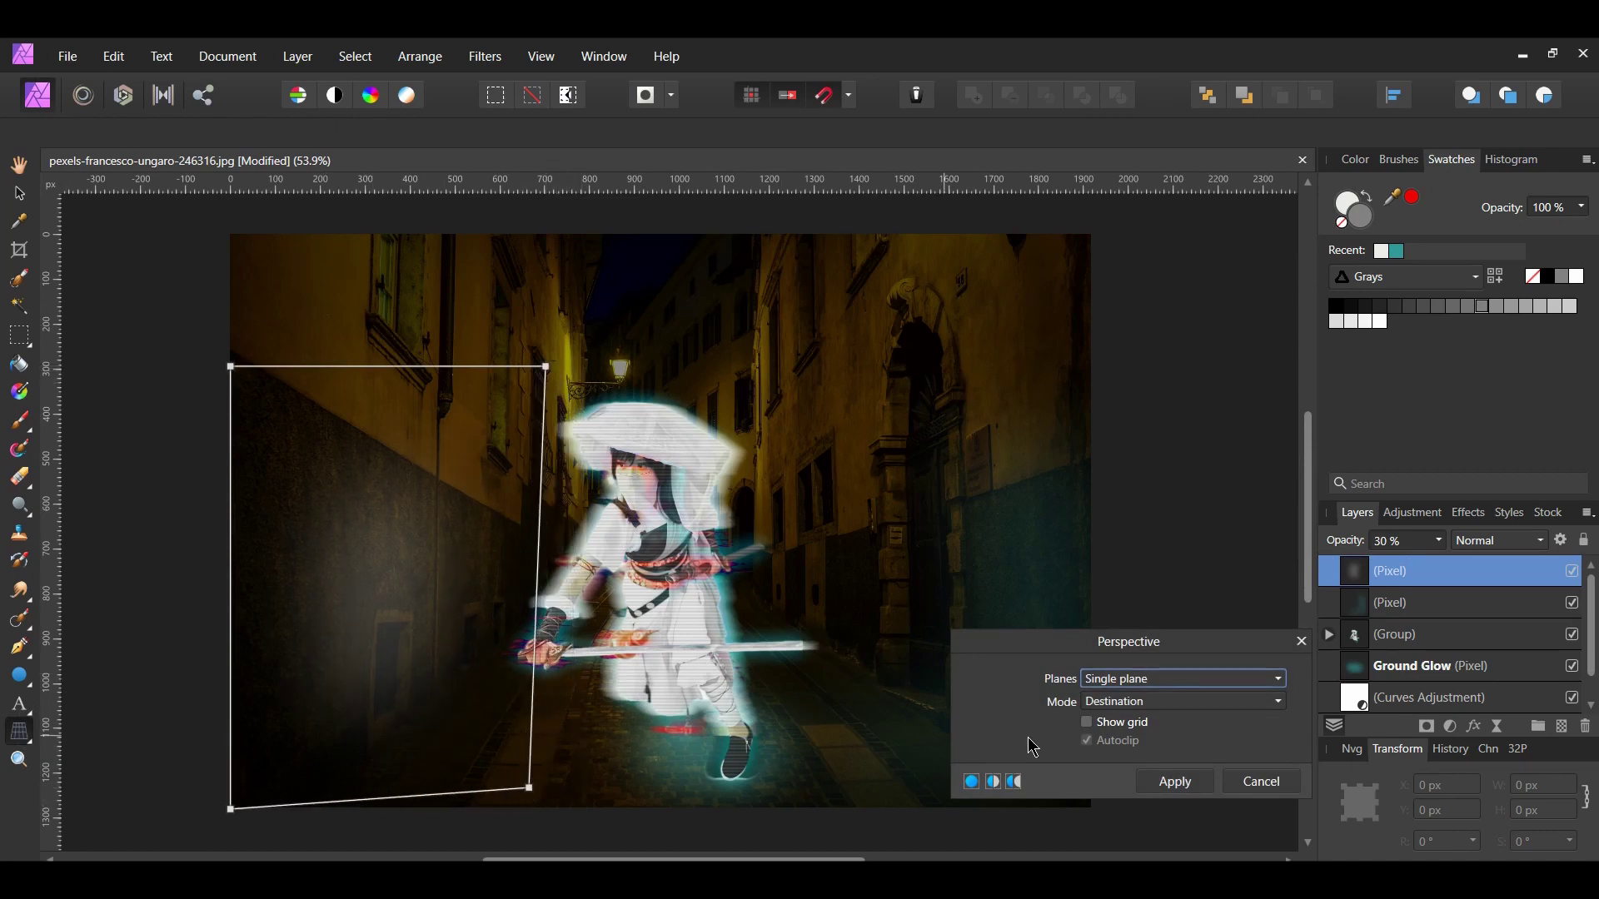
left_click(1174, 782)
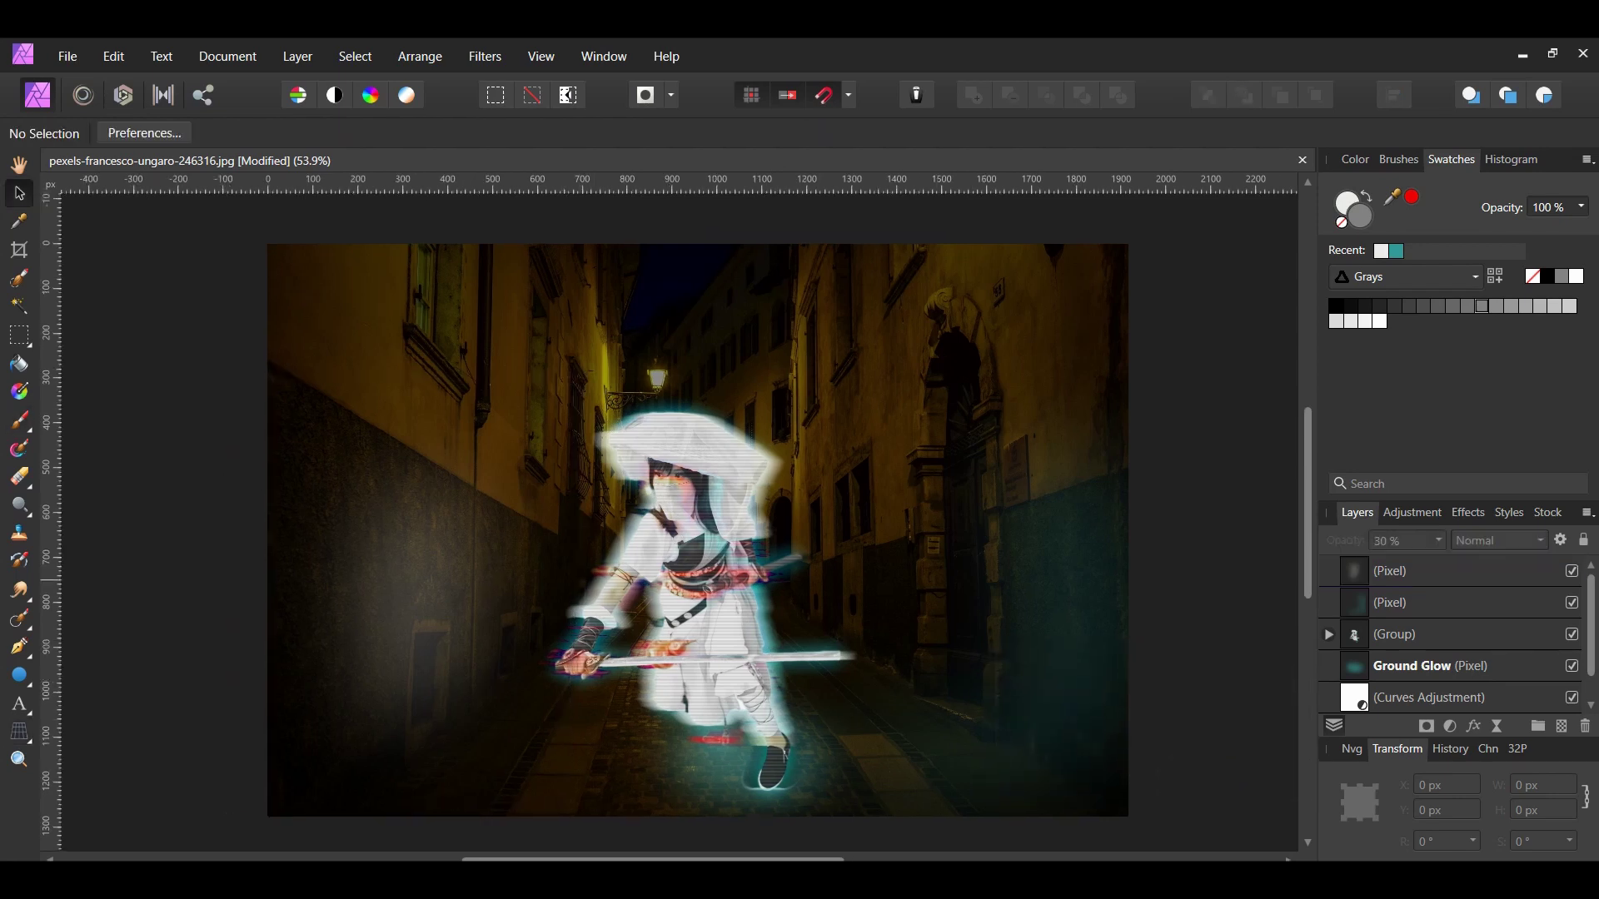